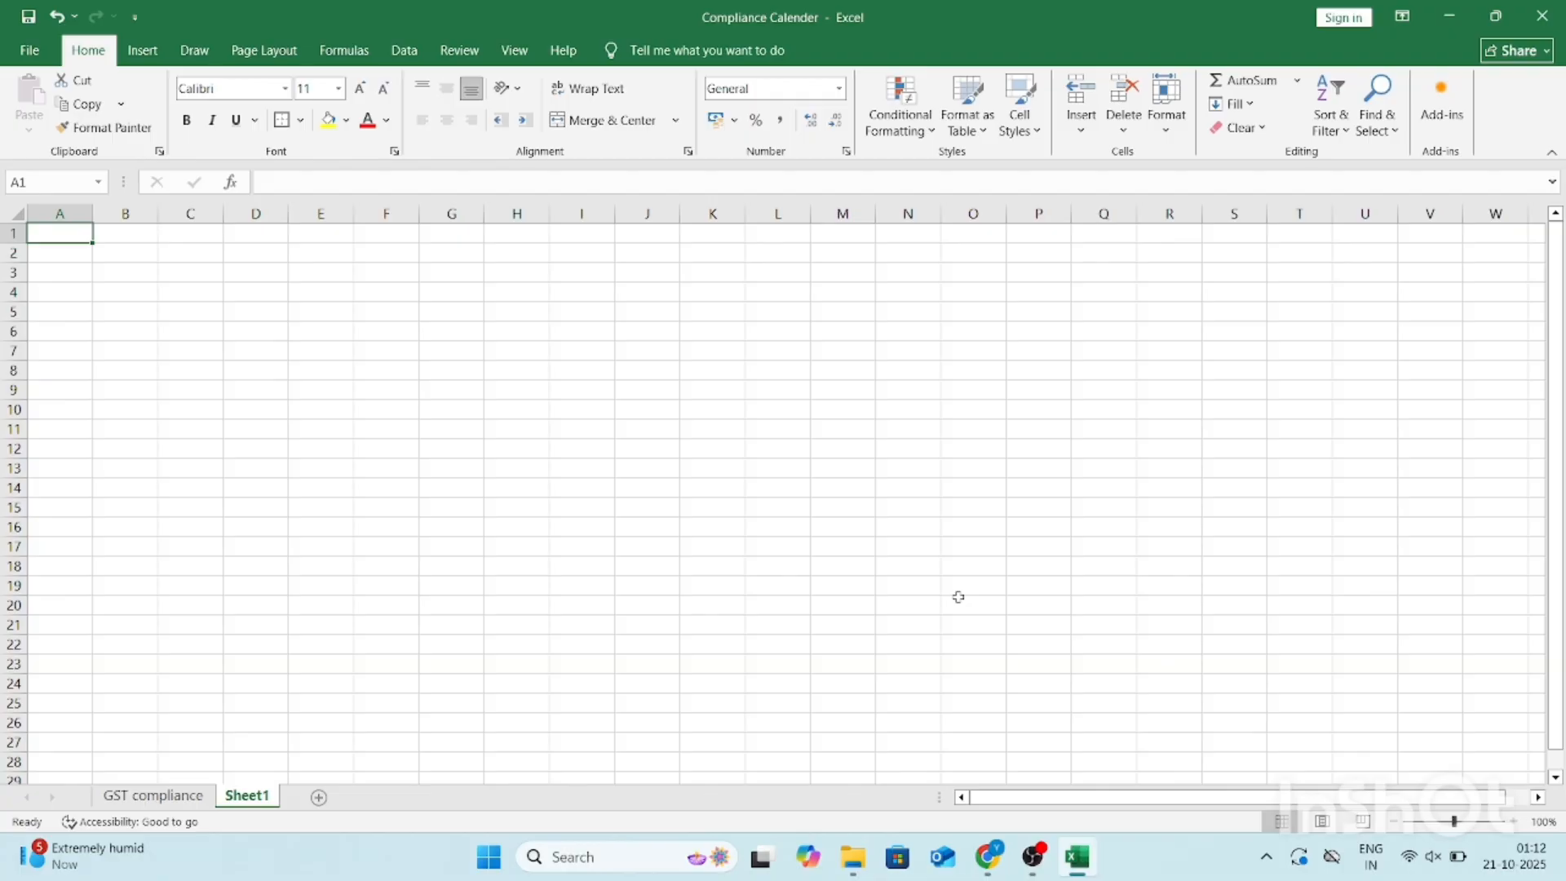
Step: Examine the GSTR-1 and GSTR-3B compliance tables on the GST compliance sheet
{"action": "key", "text": "ctrl+Page_Up"}
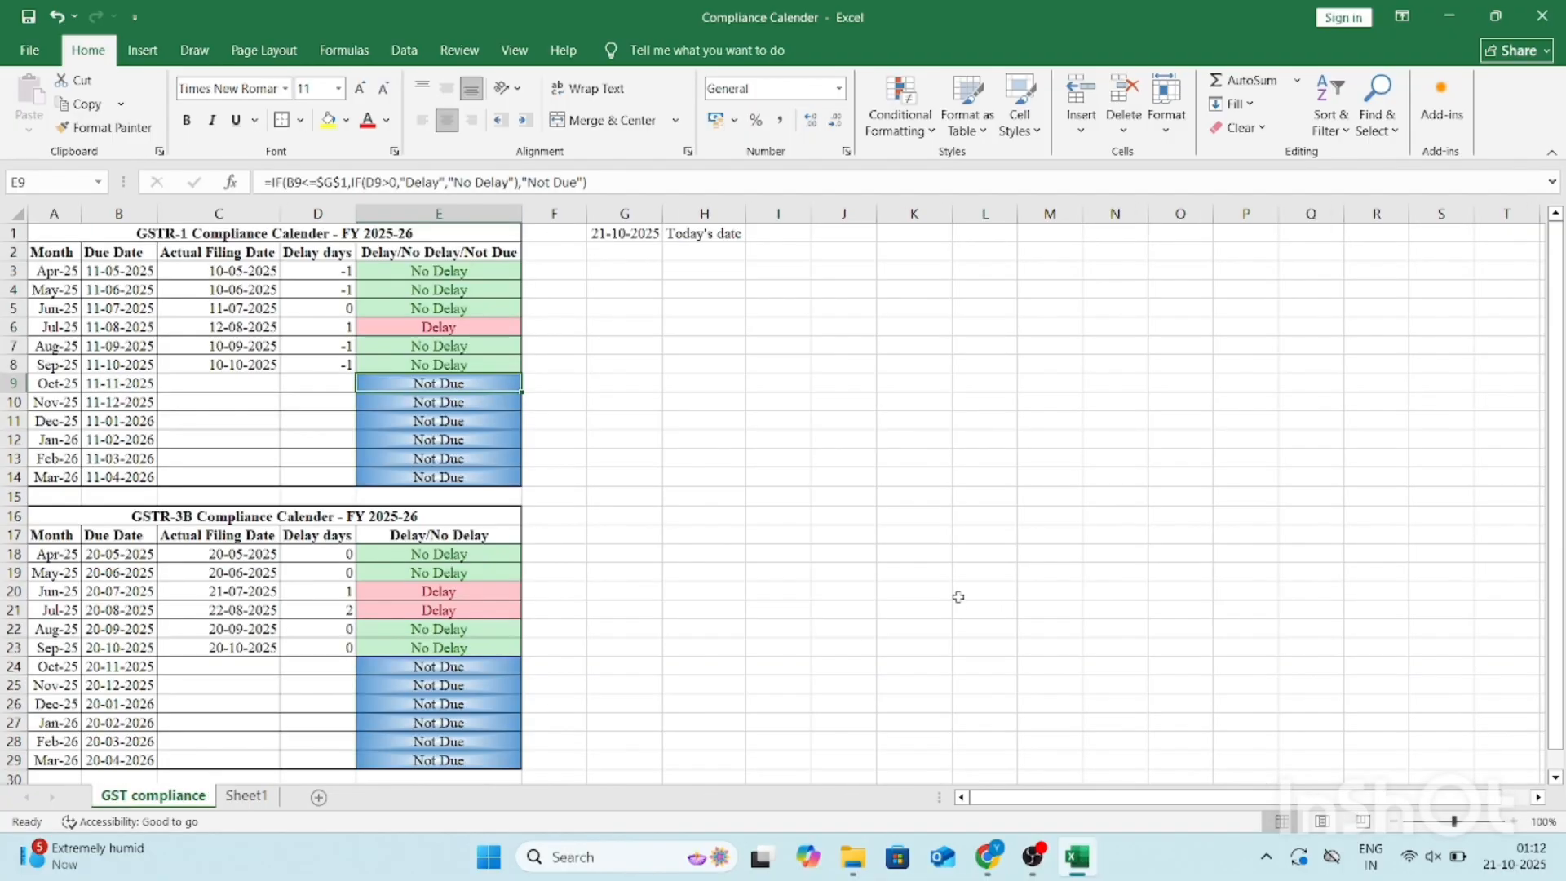
{"action": "key", "text": "Up"}
{"action": "key", "text": "Up"}
{"action": "key", "text": "Up"}
{"action": "key", "text": "Up"}
{"action": "key", "text": "Up"}
{"action": "key", "text": "Up"}
{"action": "key", "text": "Up"}
{"action": "key", "text": "Up"}
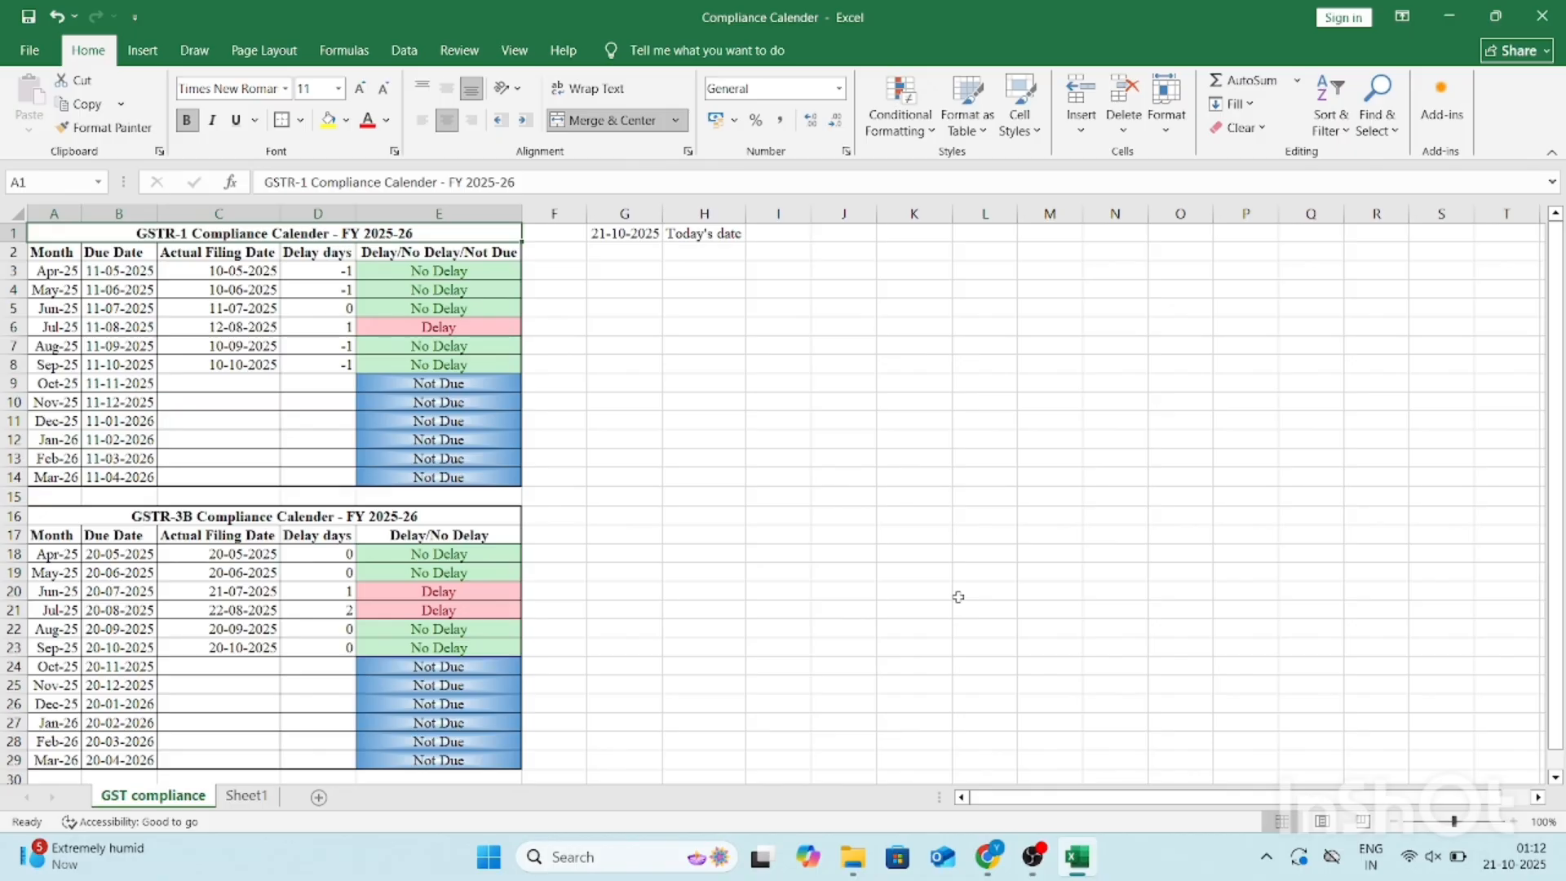
{"action": "key", "text": "Down"}
{"action": "key", "text": "Down"}
{"action": "key", "text": "Up"}
{"action": "key", "text": "Up"}
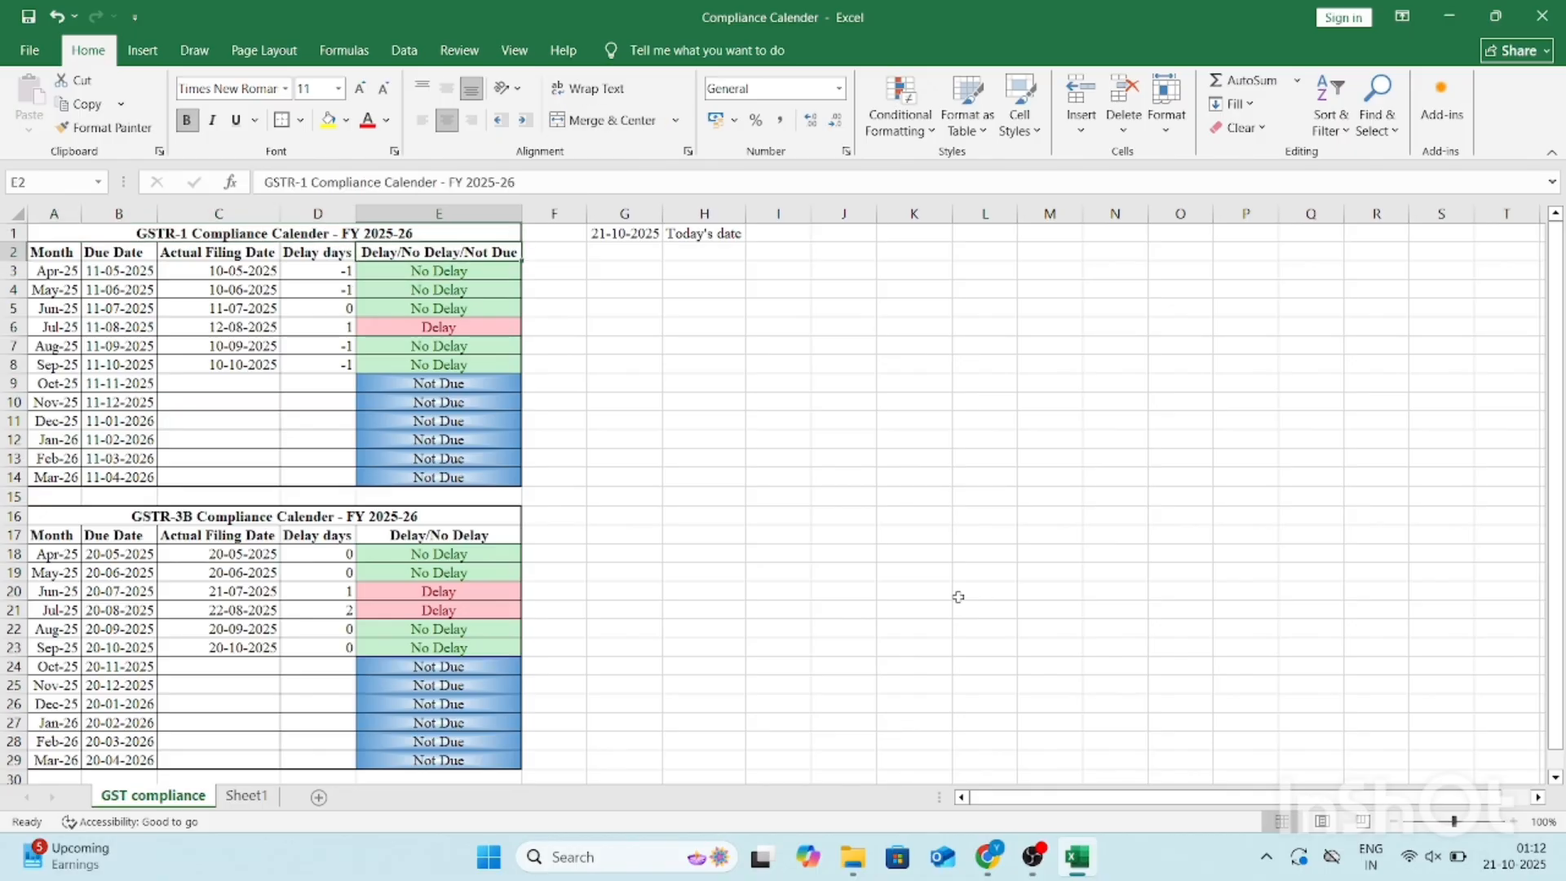
{"action": "key", "text": "Down"}
{"action": "key", "text": "Down"}
{"action": "key", "text": "Down"}
{"action": "key", "text": "Down"}
{"action": "key", "text": "Down"}
{"action": "key", "text": "Down"}
{"action": "key", "text": "Down"}
{"action": "key", "text": "Down"}
{"action": "key", "text": "Down"}
{"action": "key", "text": "Down"}
{"action": "key", "text": "Down"}
{"action": "key", "text": "Down"}
{"action": "key", "text": "Down"}
{"action": "key", "text": "Down"}
{"action": "key", "text": "Down"}
{"action": "key", "text": "Down"}
{"action": "key", "text": "Up"}
{"action": "key", "text": "Up"}
{"action": "key", "text": "Up"}
{"action": "key", "text": "Up"}
{"action": "key", "text": "Up"}
{"action": "key", "text": "Up"}
{"action": "key", "text": "Up"}
{"action": "key", "text": "Up"}
{"action": "key", "text": "Up"}
{"action": "key", "text": "Up"}
{"action": "key", "text": "Up"}
{"action": "key", "text": "Up"}
{"action": "key", "text": "Up"}
{"action": "key", "text": "Up"}
{"action": "key", "text": "Up"}
{"action": "key", "text": "Up"}
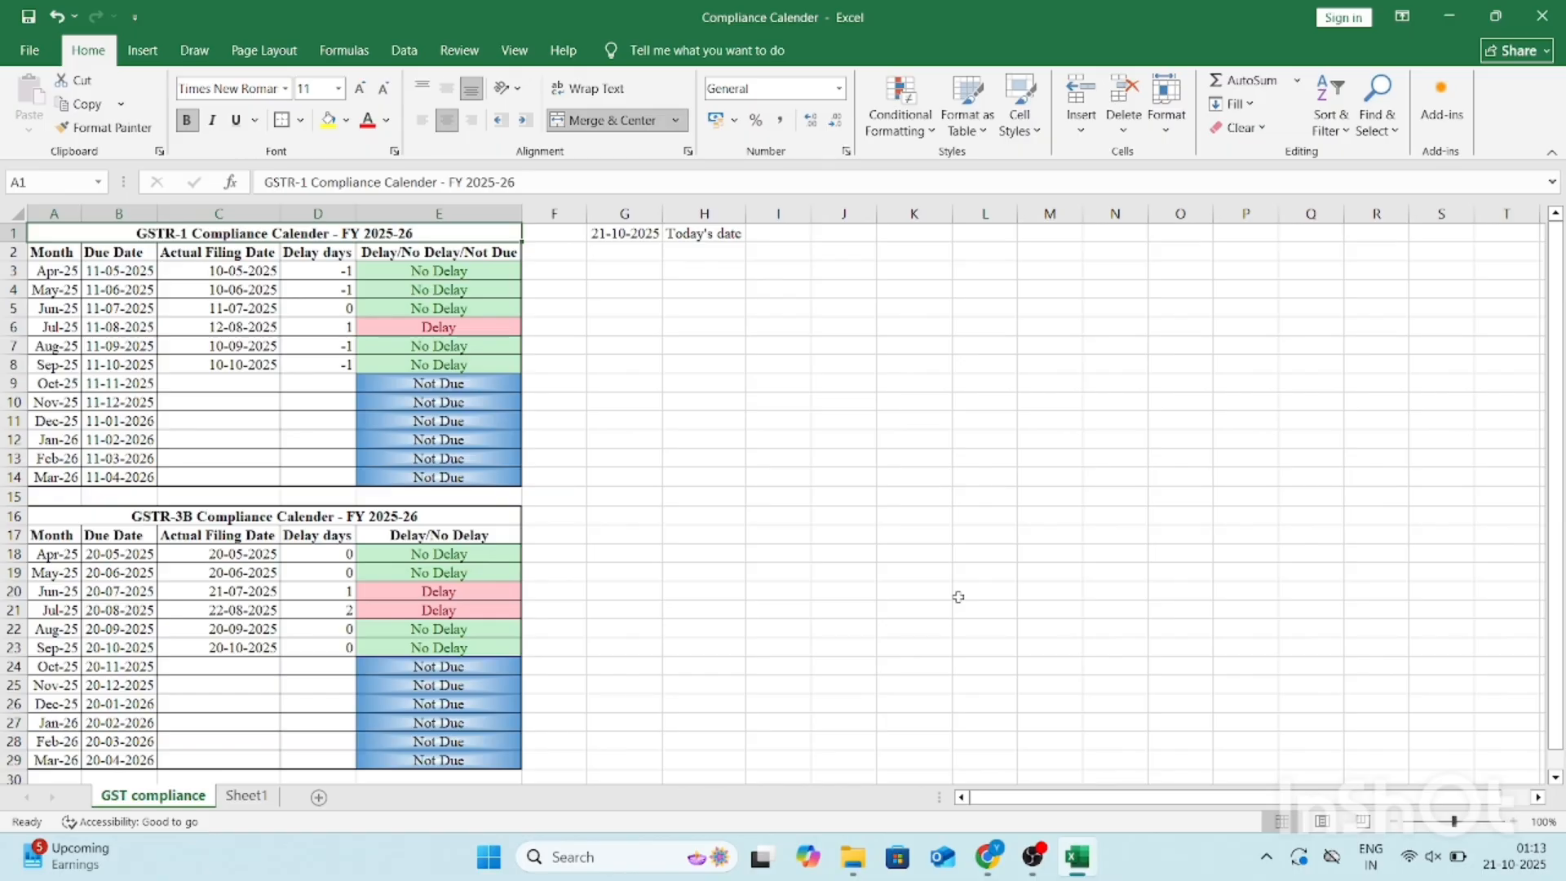
{"action": "key", "text": "ctrl"}
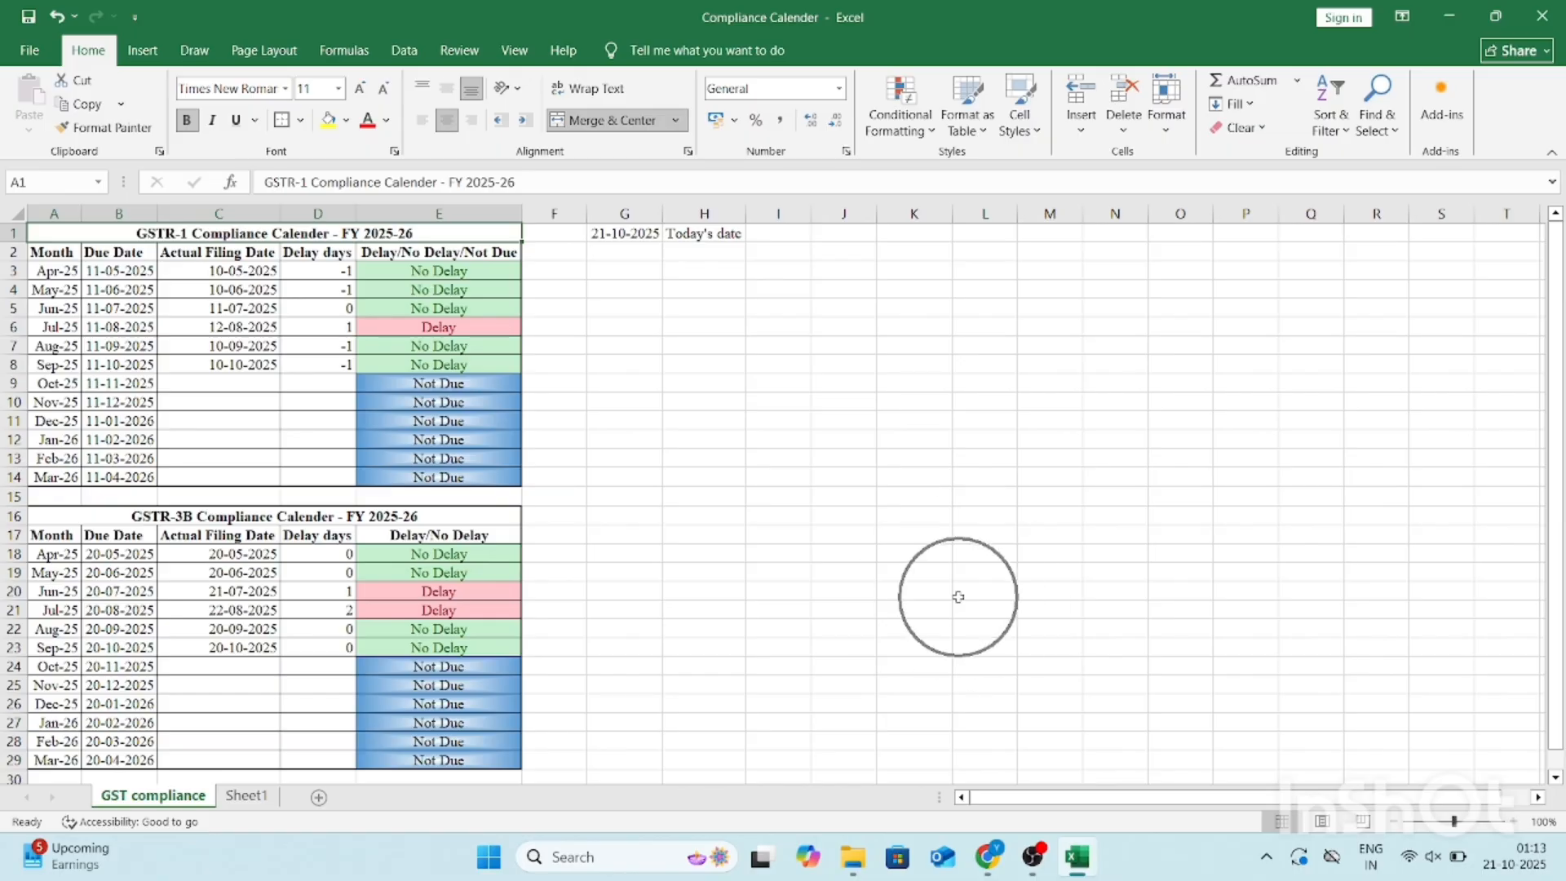
Step: On Sheet1, enter the headers Month in A2 and Due Date in B2
{"action": "key", "text": "ctrl+Page_Down"}
{"action": "key", "text": "Down"}
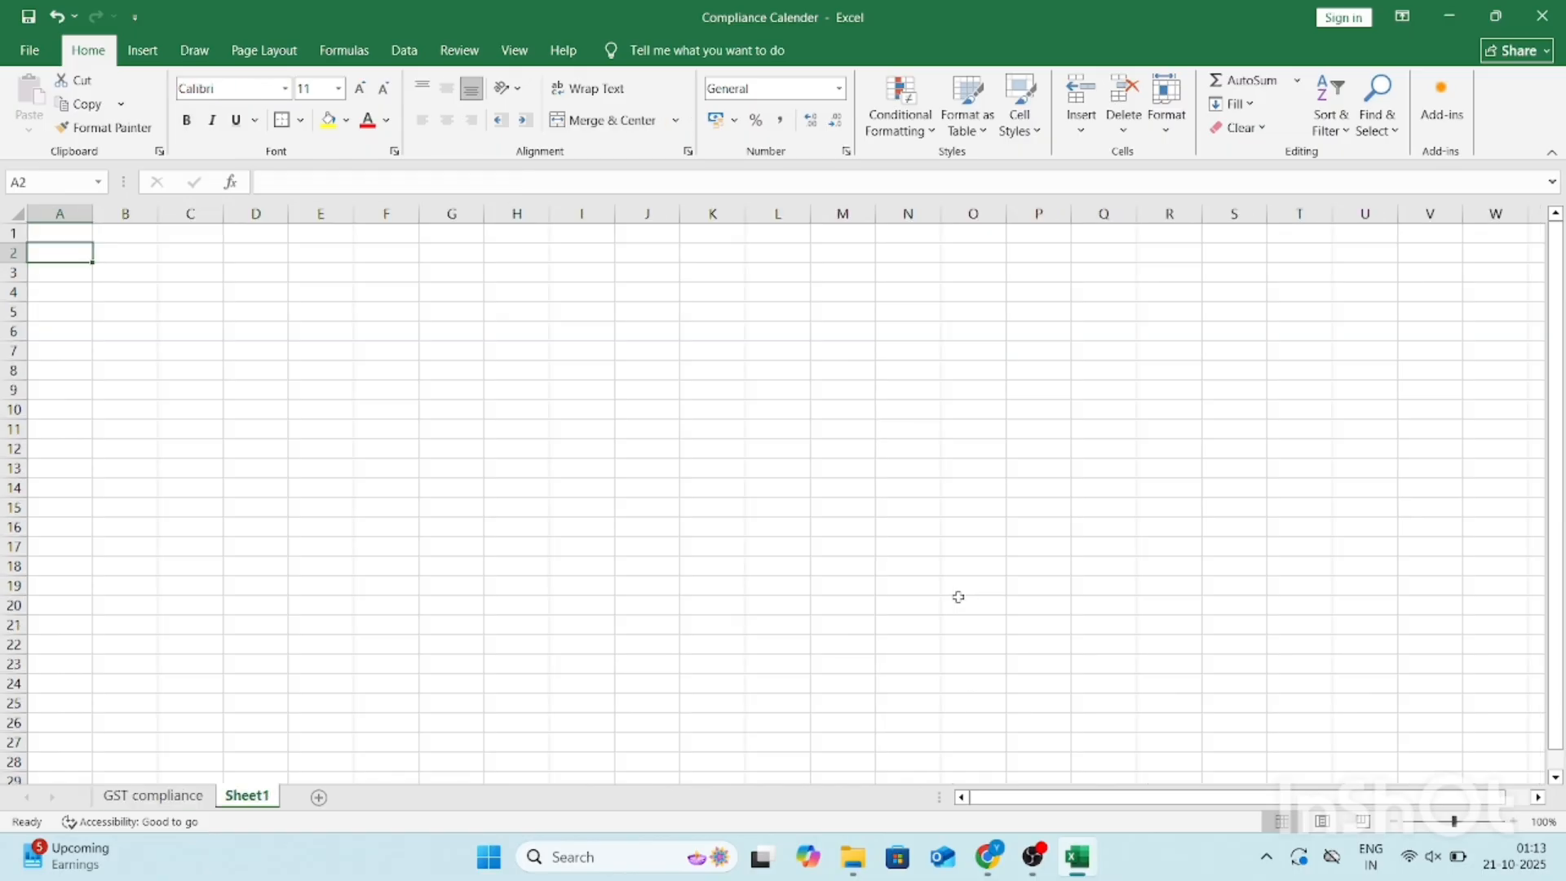
{"action": "type", "text": "Month"}
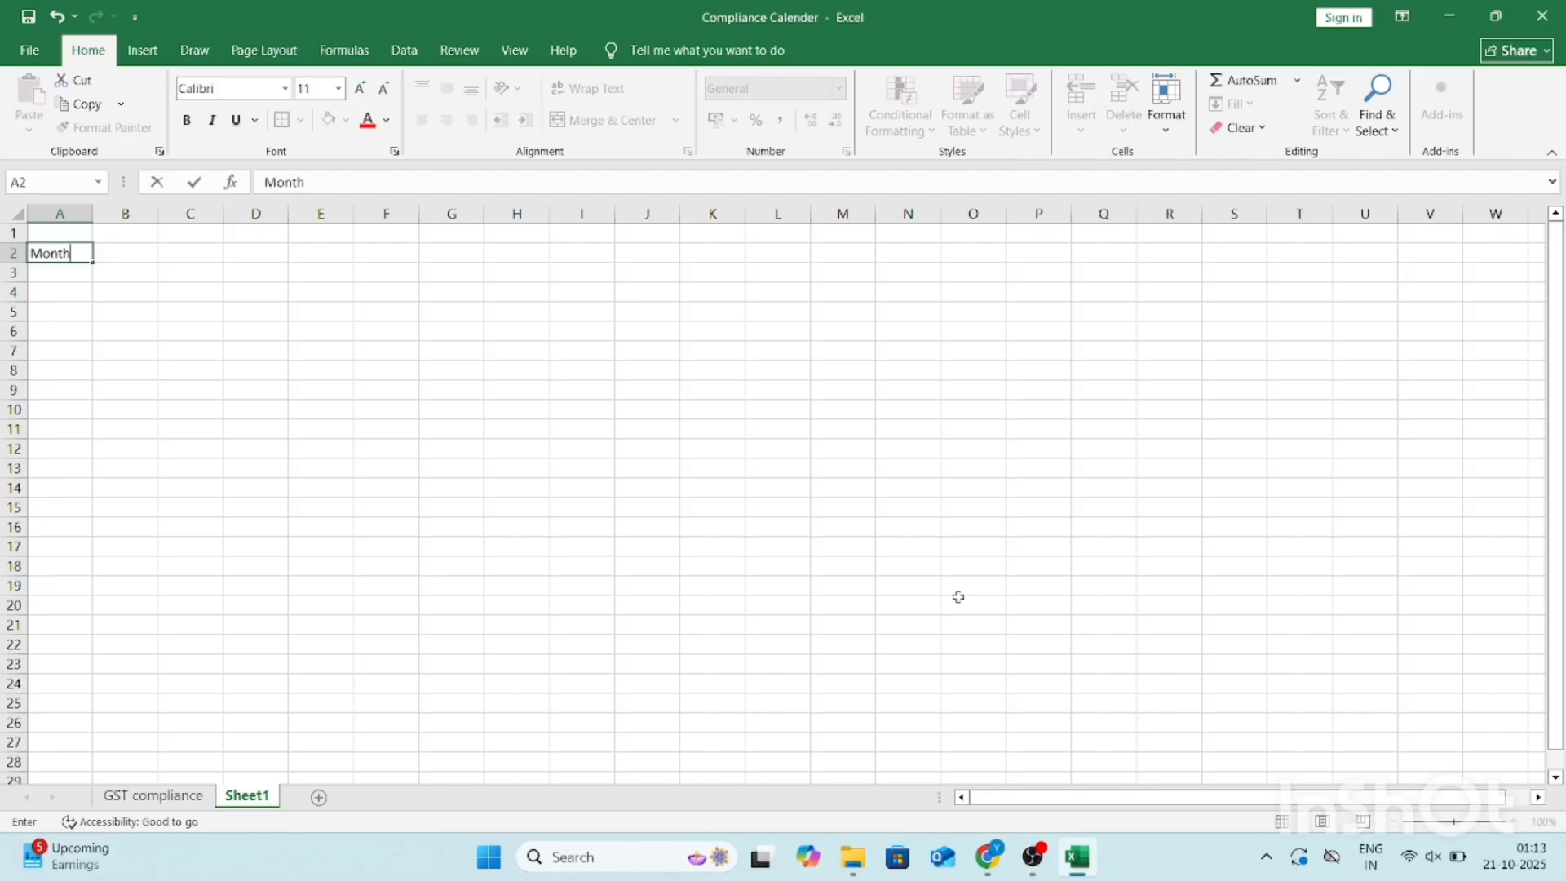
{"action": "key", "text": "Tab"}
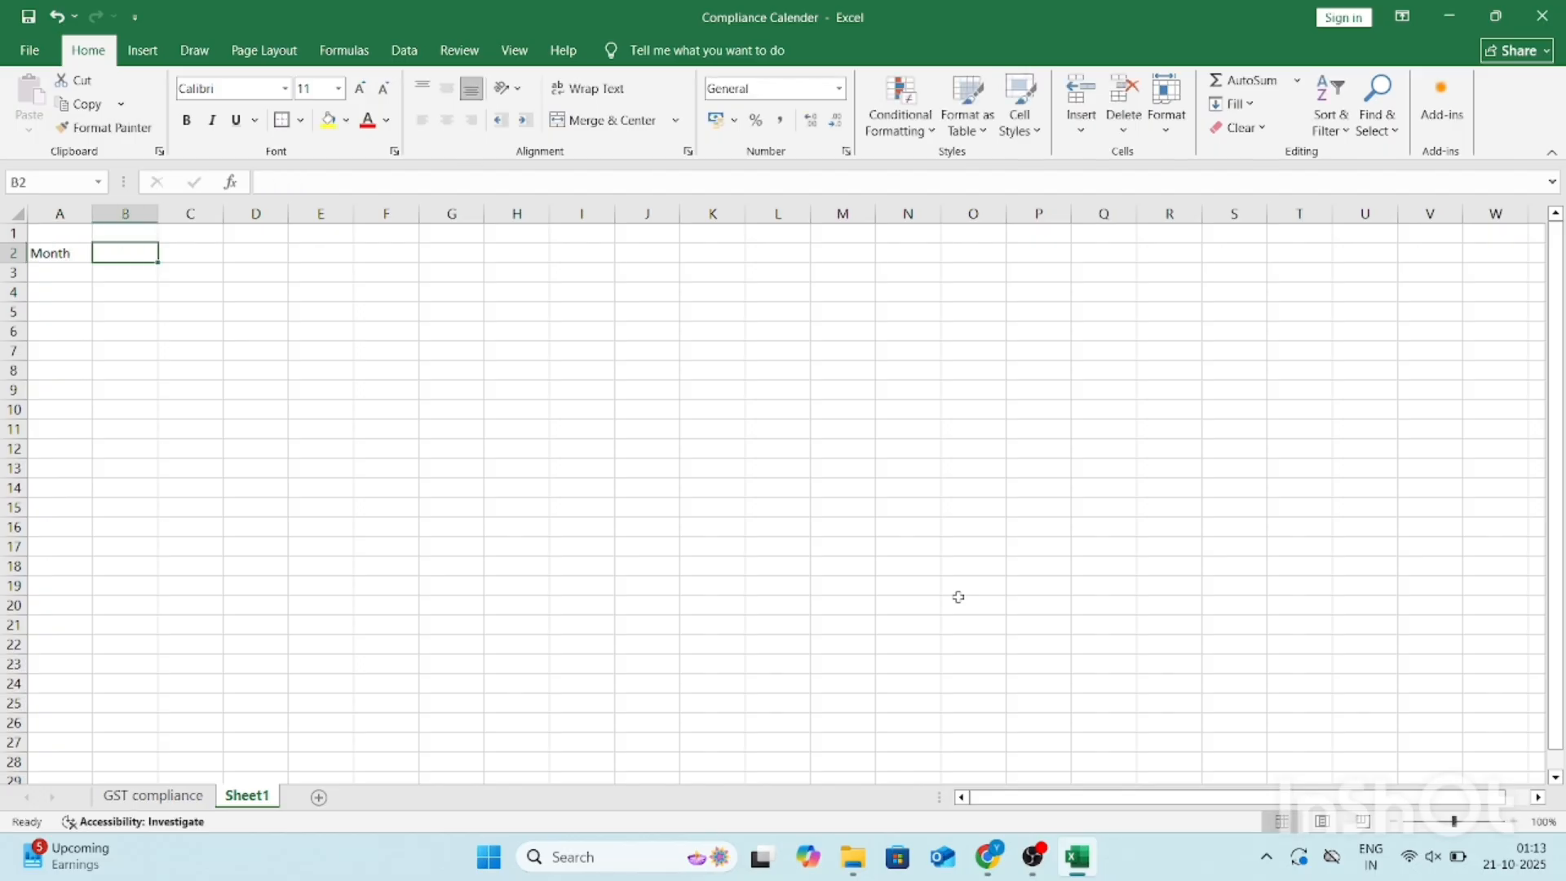
{"action": "type", "text": "Actu"}
{"action": "key", "text": "BackSpace"}
{"action": "key", "text": "BackSpace"}
{"action": "key", "text": "BackSpace"}
{"action": "key", "text": "BackSpace"}
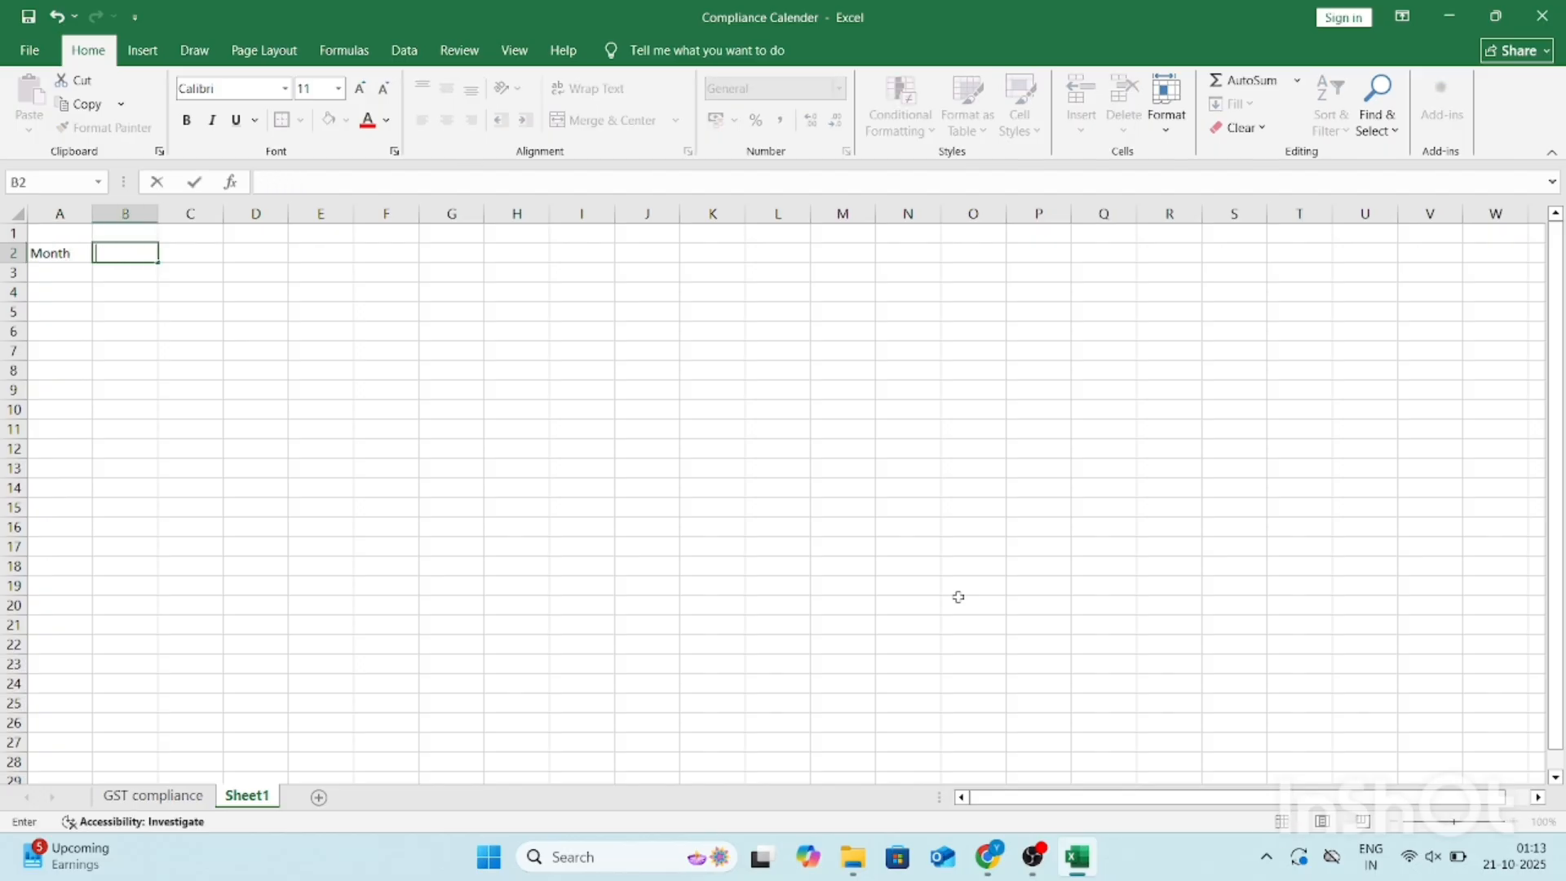
{"action": "type", "text": "Due Date"}
{"action": "key", "text": "Tab"}
Step: Enter the header Actual Filing date in C2
{"action": "type", "text": "Act"}
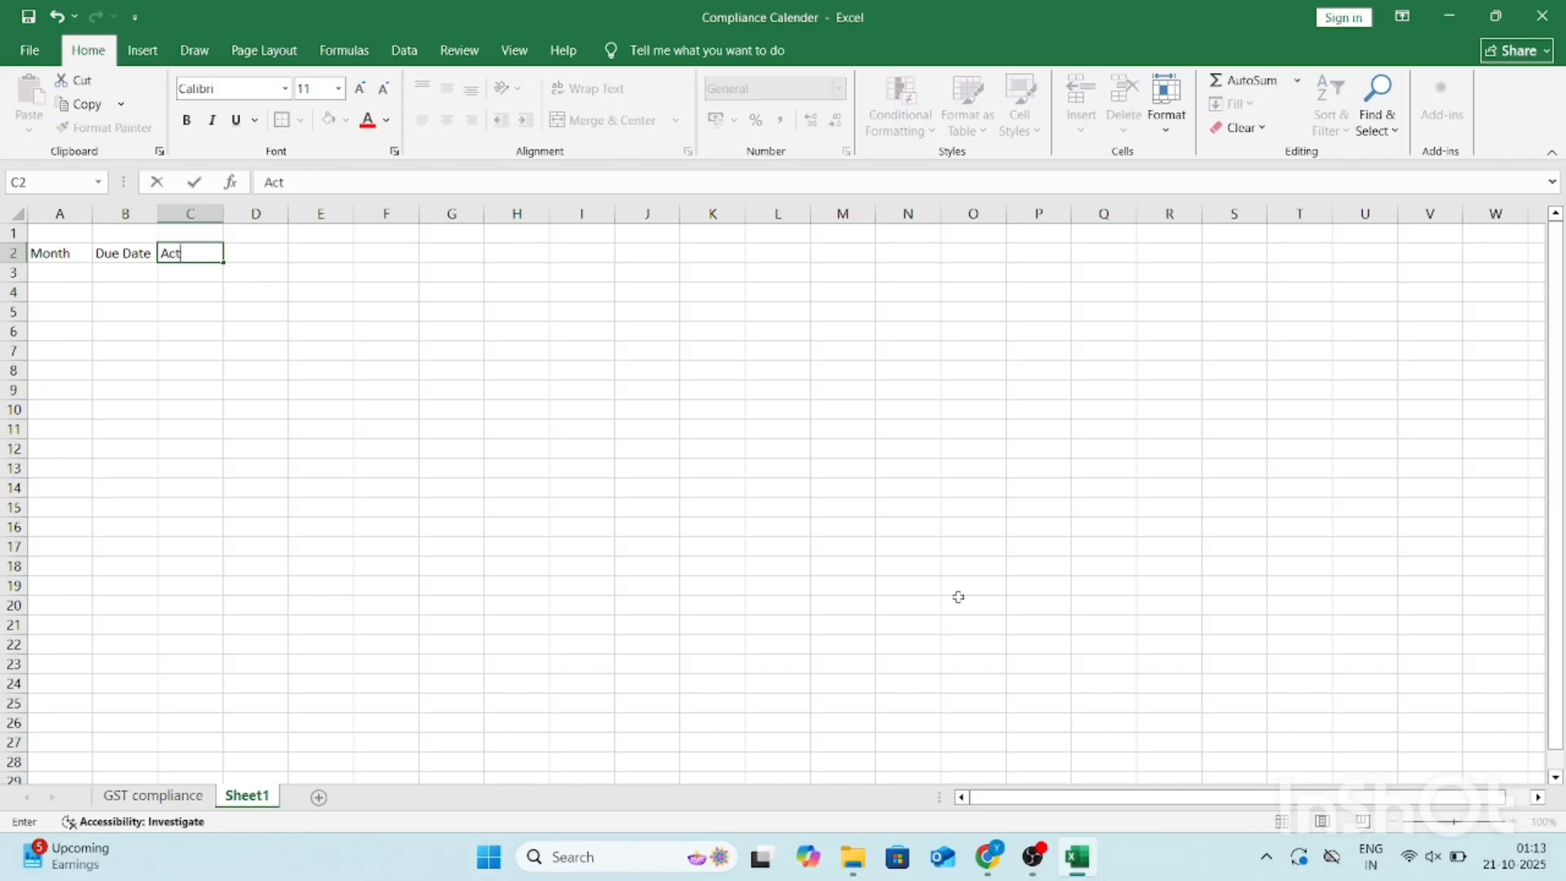
{"action": "type", "text": "ual Filng"}
{"action": "key", "text": "BackSpace"}
{"action": "key", "text": "BackSpace"}
{"action": "key", "text": "BackSpace"}
{"action": "type", "text": "ling dat"}
{"action": "key", "text": "Tab"}
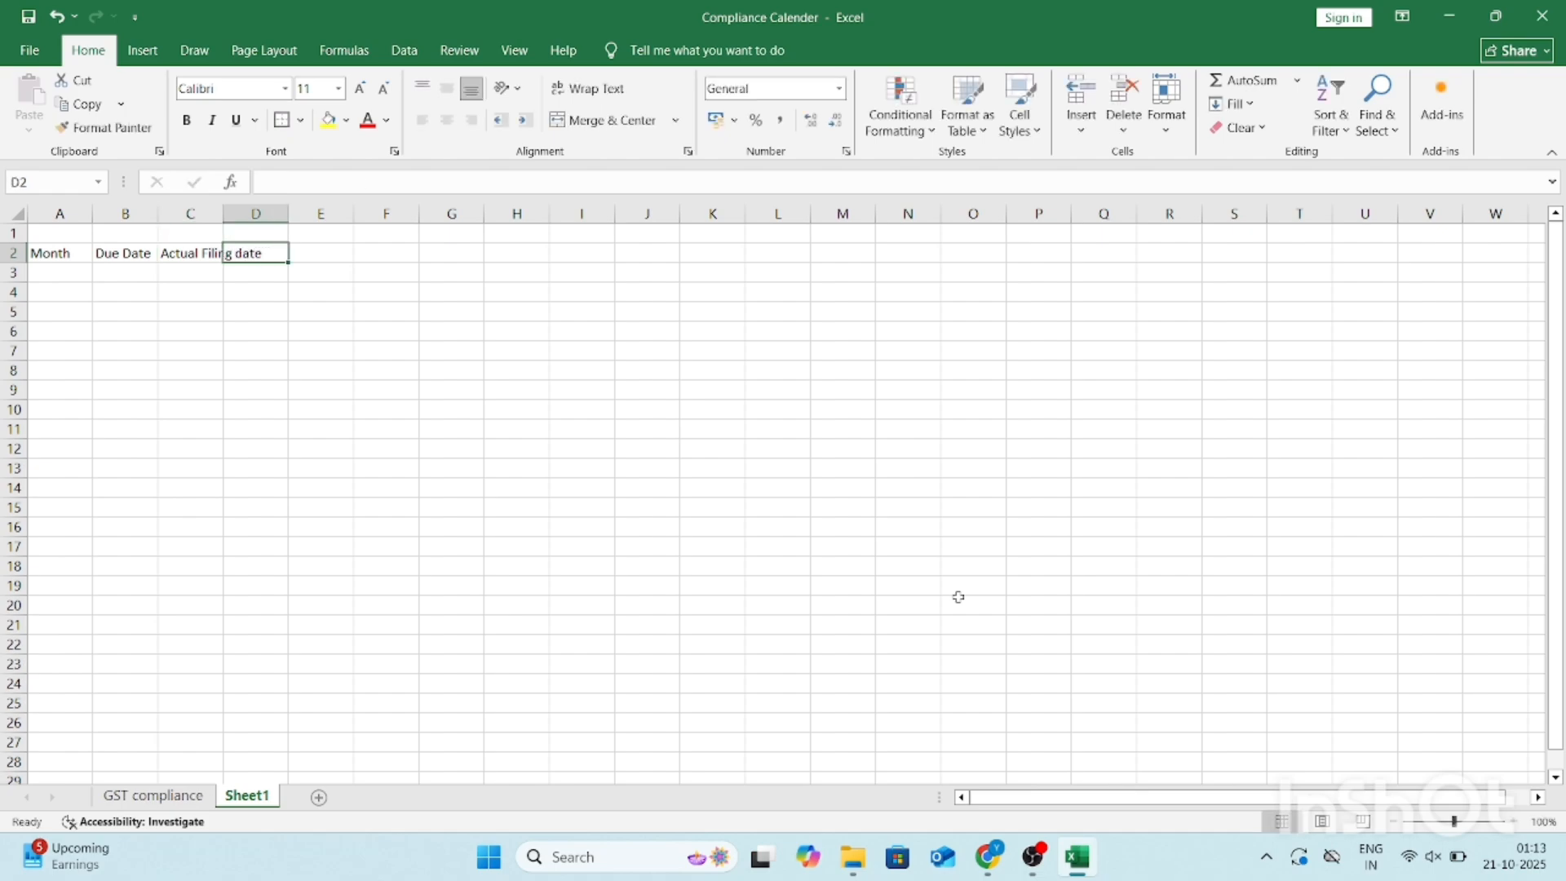
Step: Enter the headers Days gap in D2 and Delay/ No Delay in E2
{"action": "type", "text": "Days"}
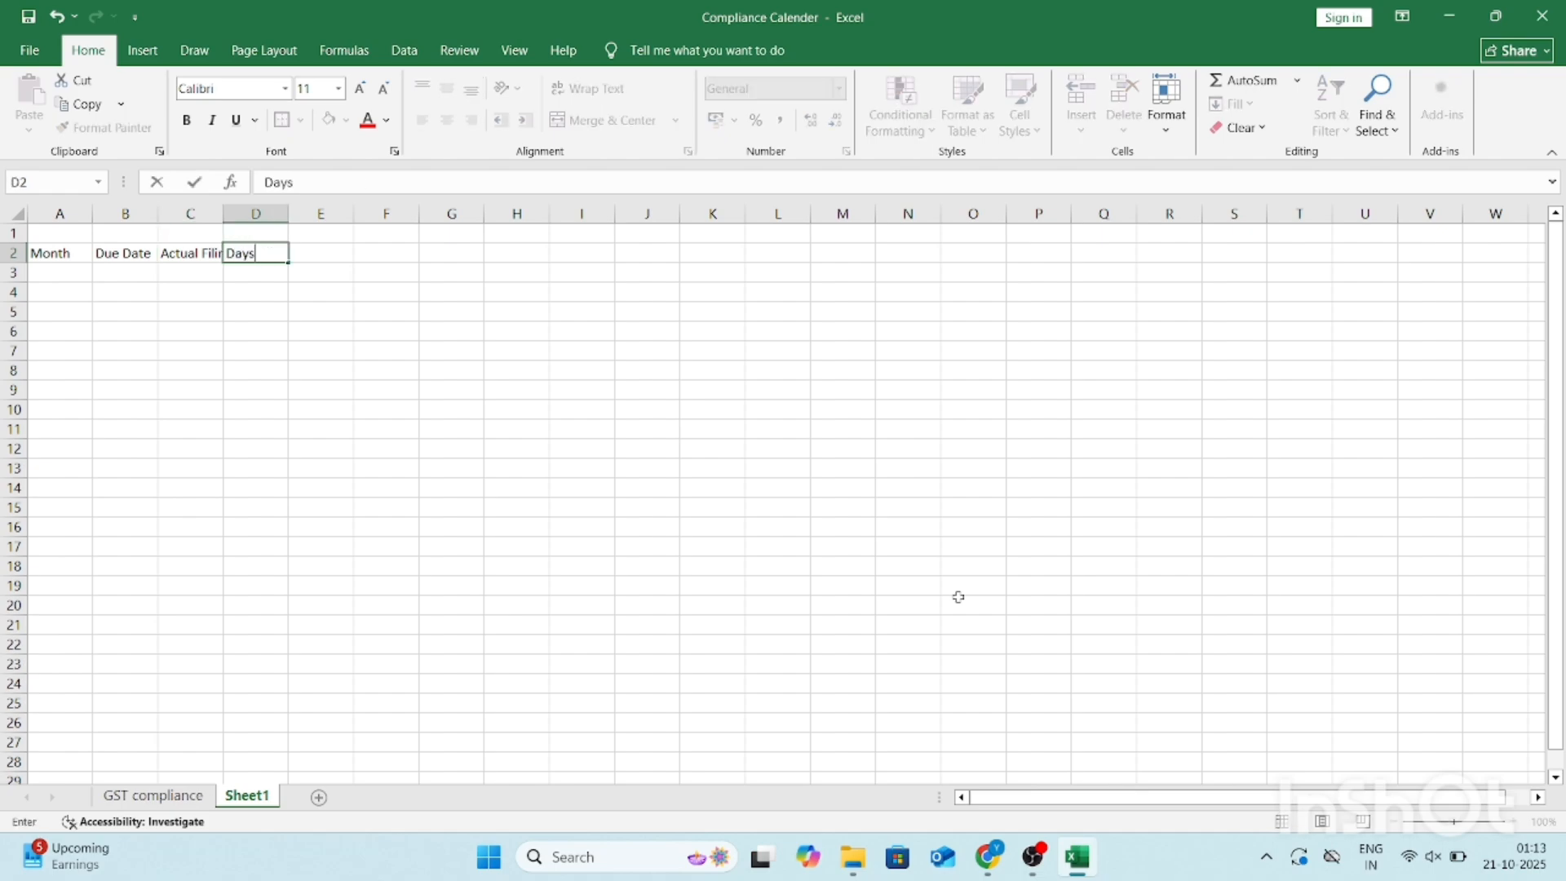
{"action": "type", "text": " gap"}
{"action": "key", "text": "Tab"}
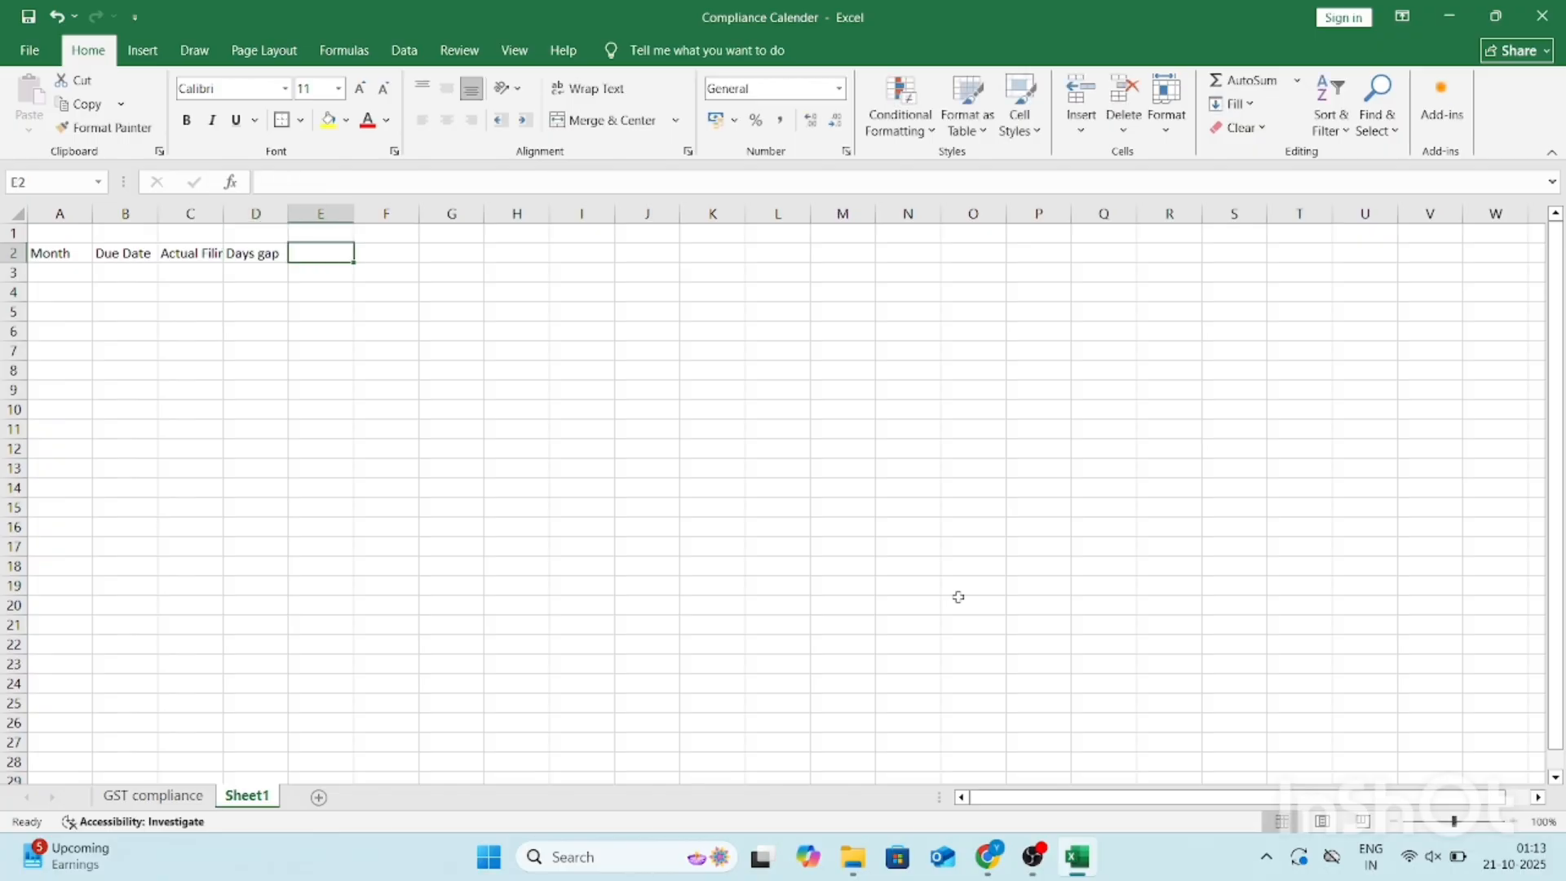
{"action": "type", "text": "Delay"}
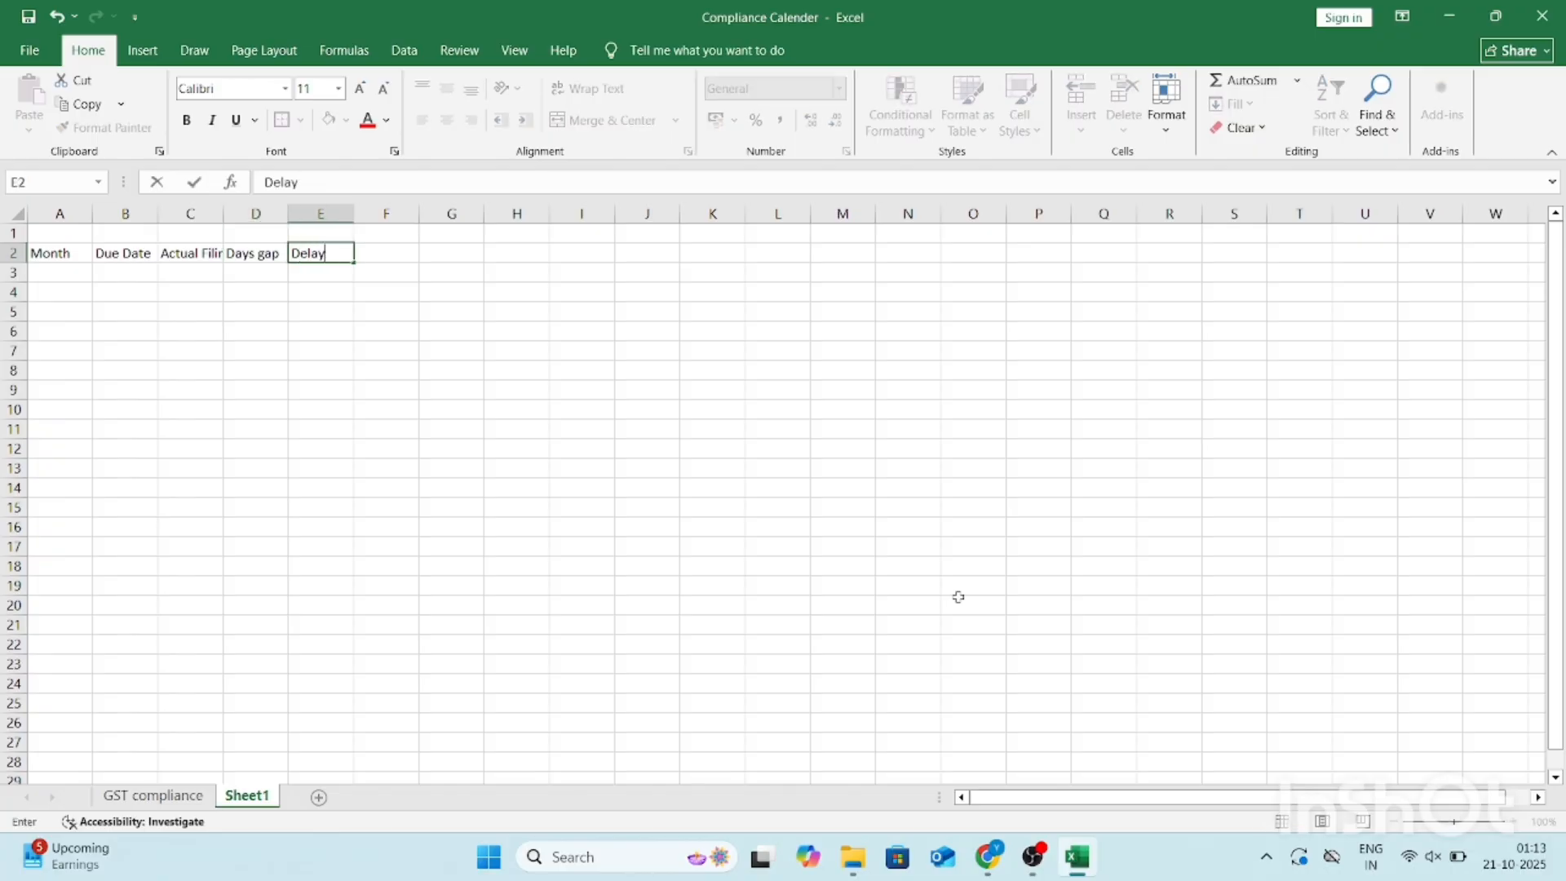
{"action": "type", "text": "/ No Delay"}
{"action": "key", "text": "Return"}
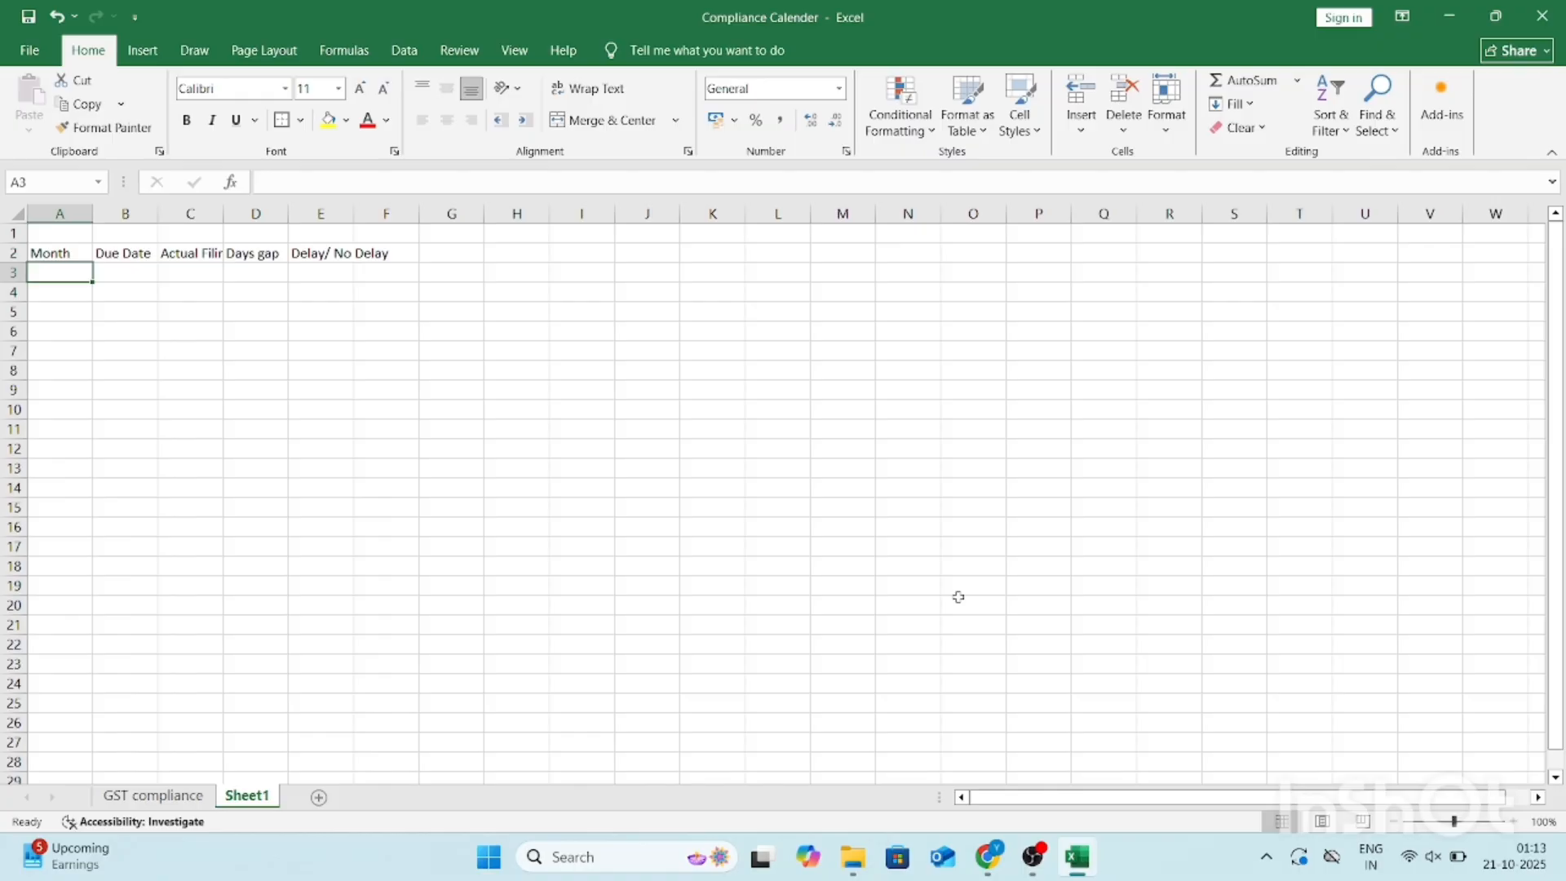
Step: Auto-fit all column widths on Sheet1 to their header text
{"action": "key", "text": "Up"}
{"action": "key", "text": "Right"}
{"action": "key", "text": "Right"}
{"action": "key", "text": "Right"}
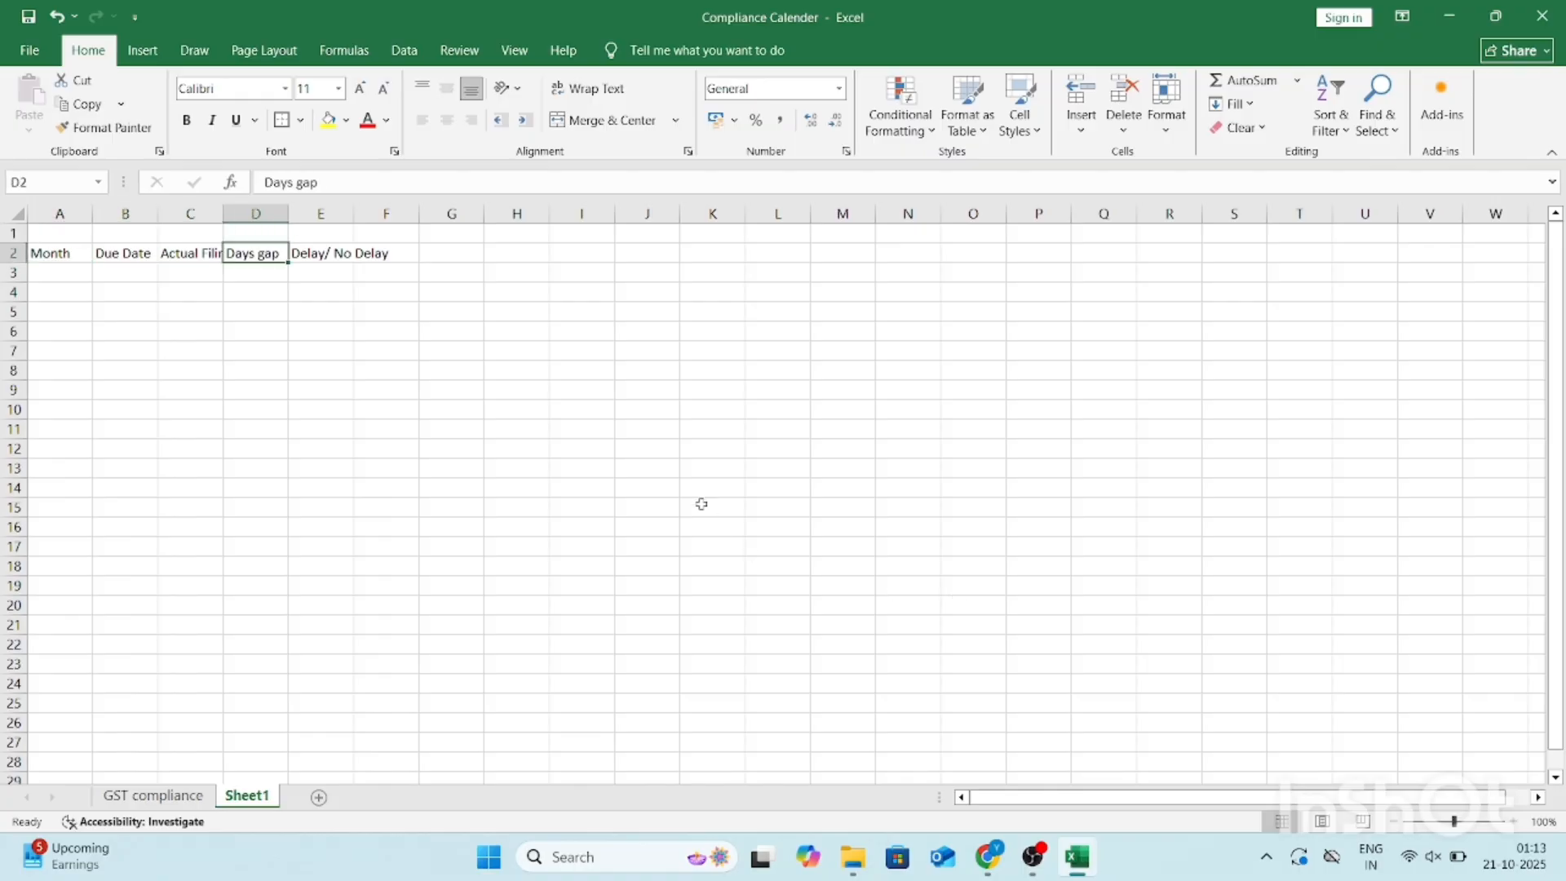
{"action": "left_click", "coordinate": [28, 214]}
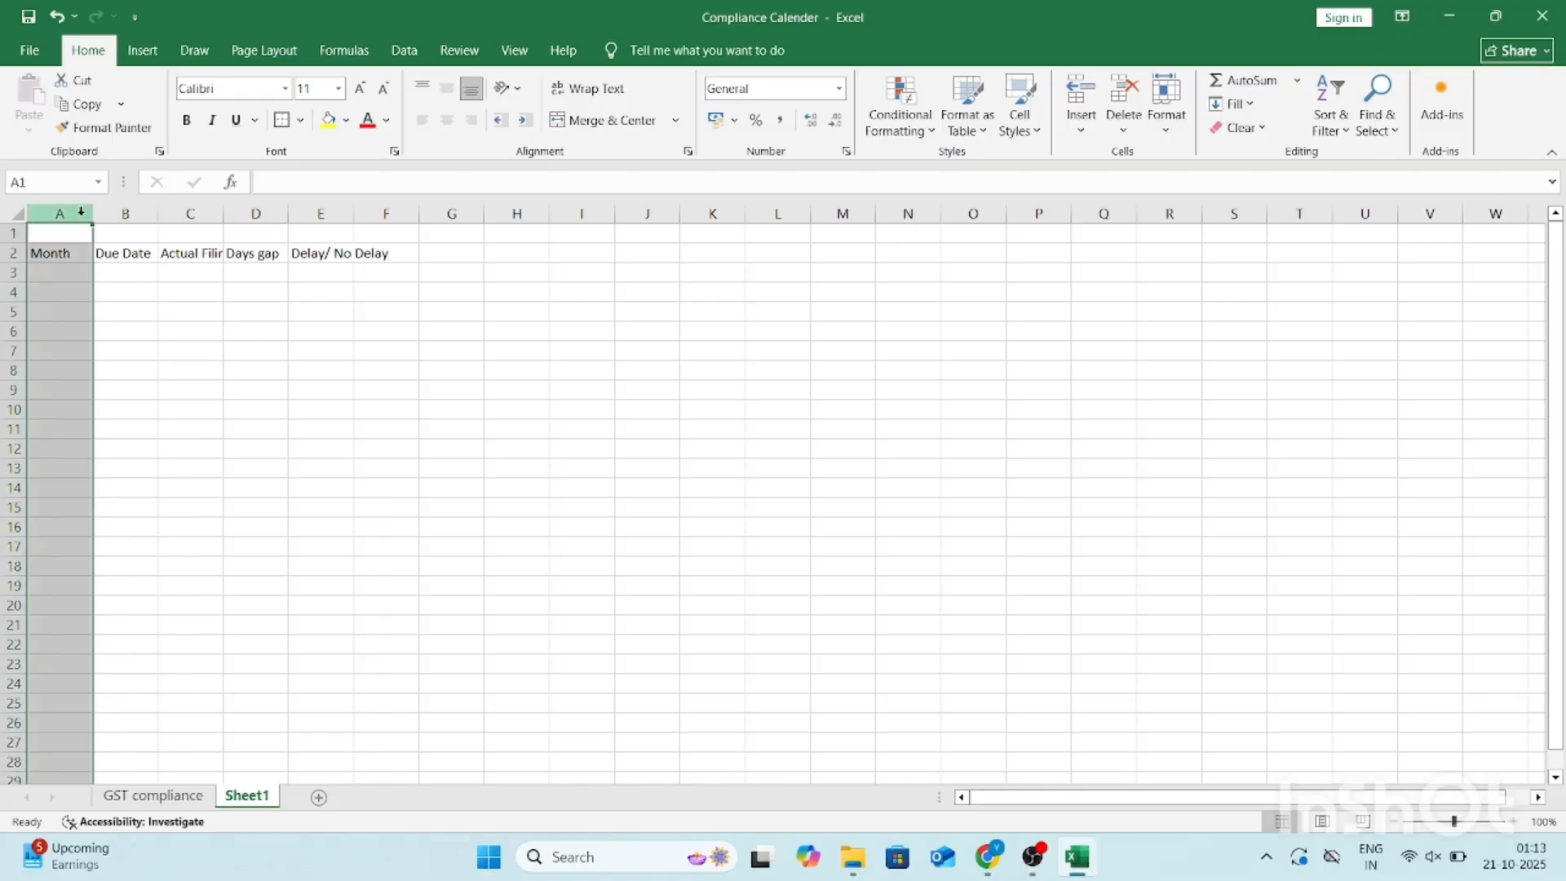
{"action": "key", "text": "ctrl+a"}
{"action": "double_click", "coordinate": [93, 213]}
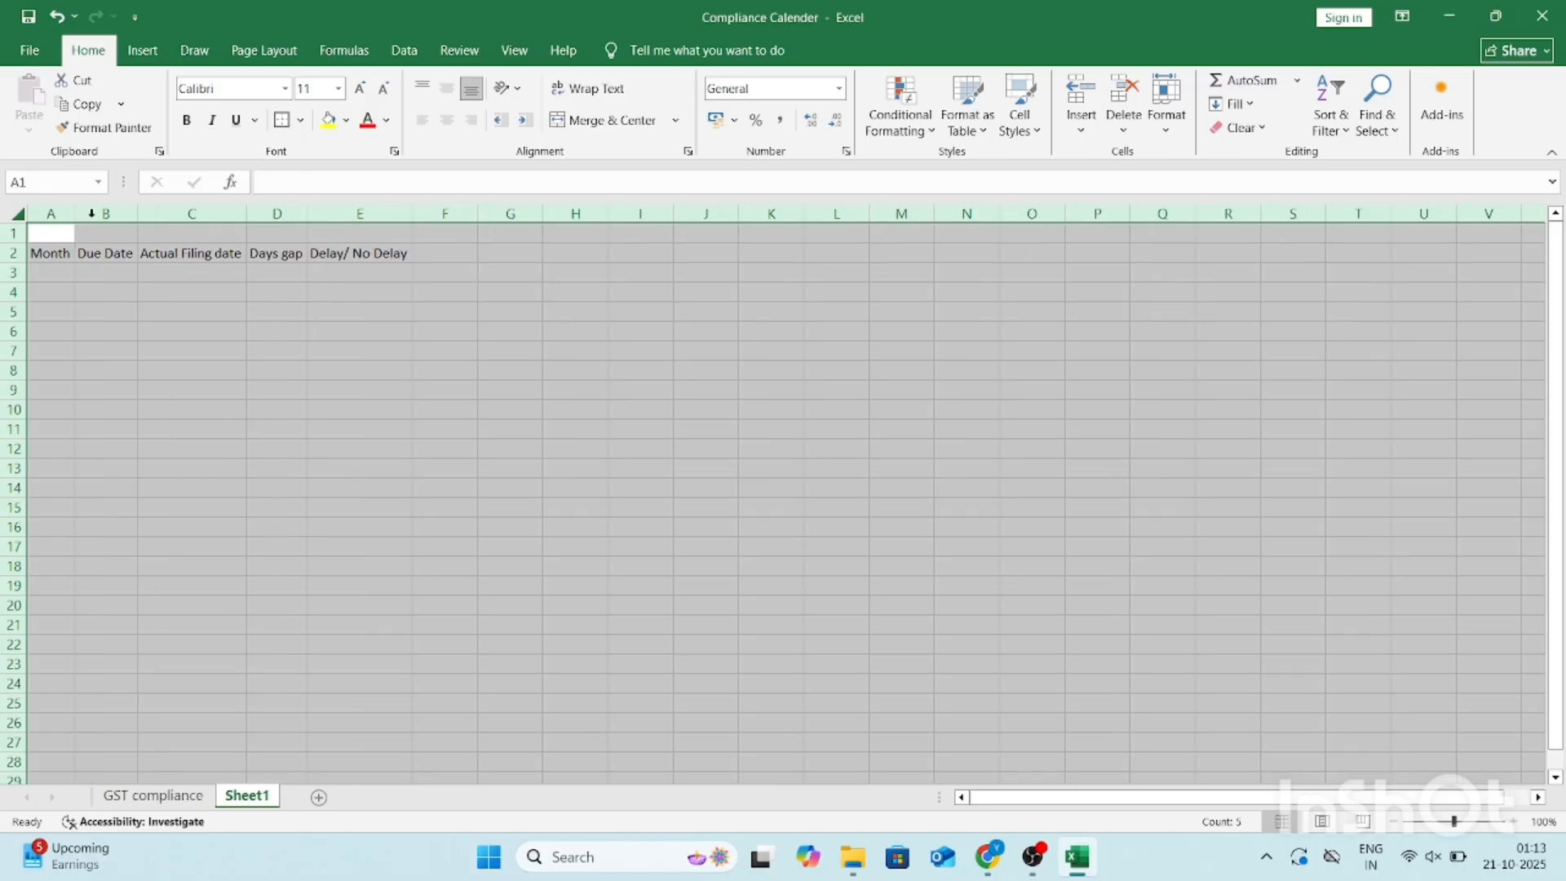
Step: Merge and center cells A1 to E1 above the header row
{"action": "key", "text": "Down"}
{"action": "key", "text": "Right"}
{"action": "key", "text": "Right"}
{"action": "key", "text": "Right"}
{"action": "key", "text": "Right"}
{"action": "key", "text": "Up"}
{"action": "key", "text": "ctrl+shift+Left"}
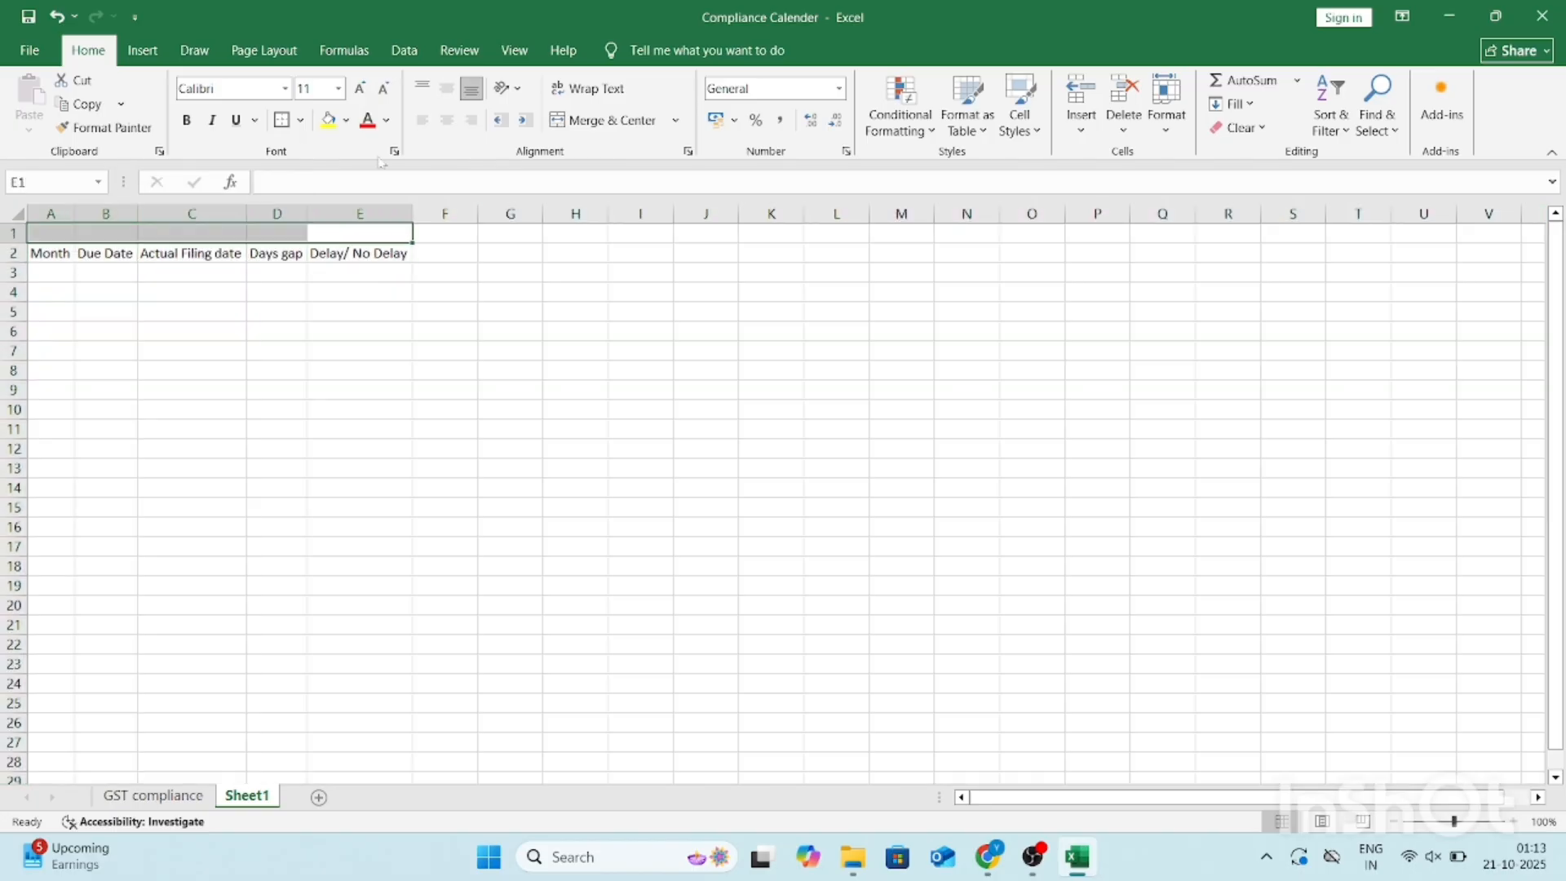
{"action": "left_click", "coordinate": [562, 122]}
Step: Enter the title GSTR-1 Compliance Tracker - FY 2025-26 in the merged cell above the headers
{"action": "type", "text": "GST"}
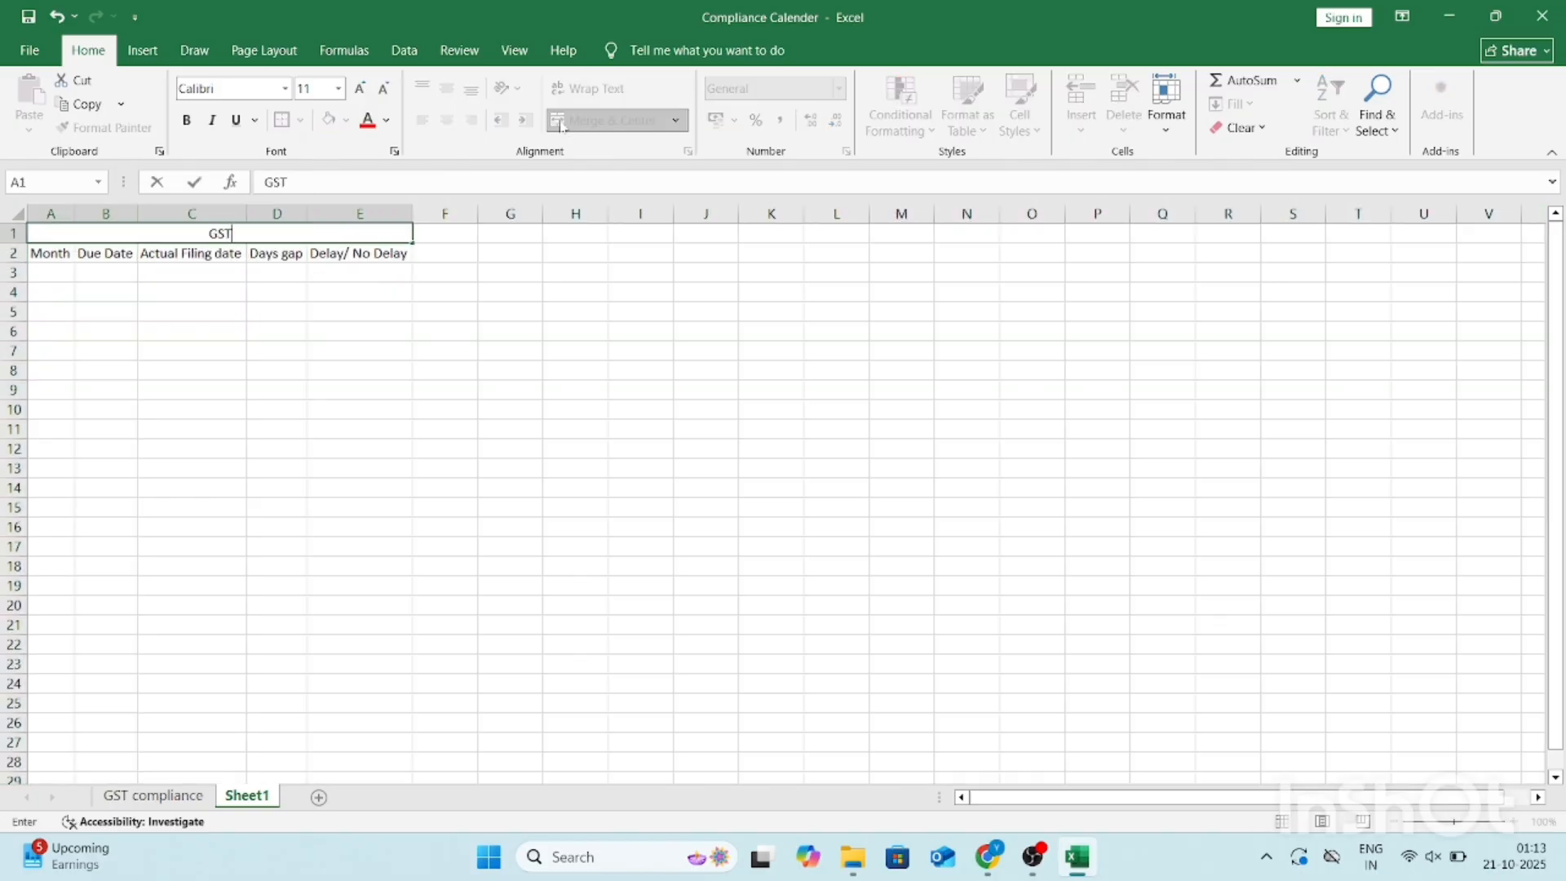
{"action": "type", "text": "R-1 Complianc"}
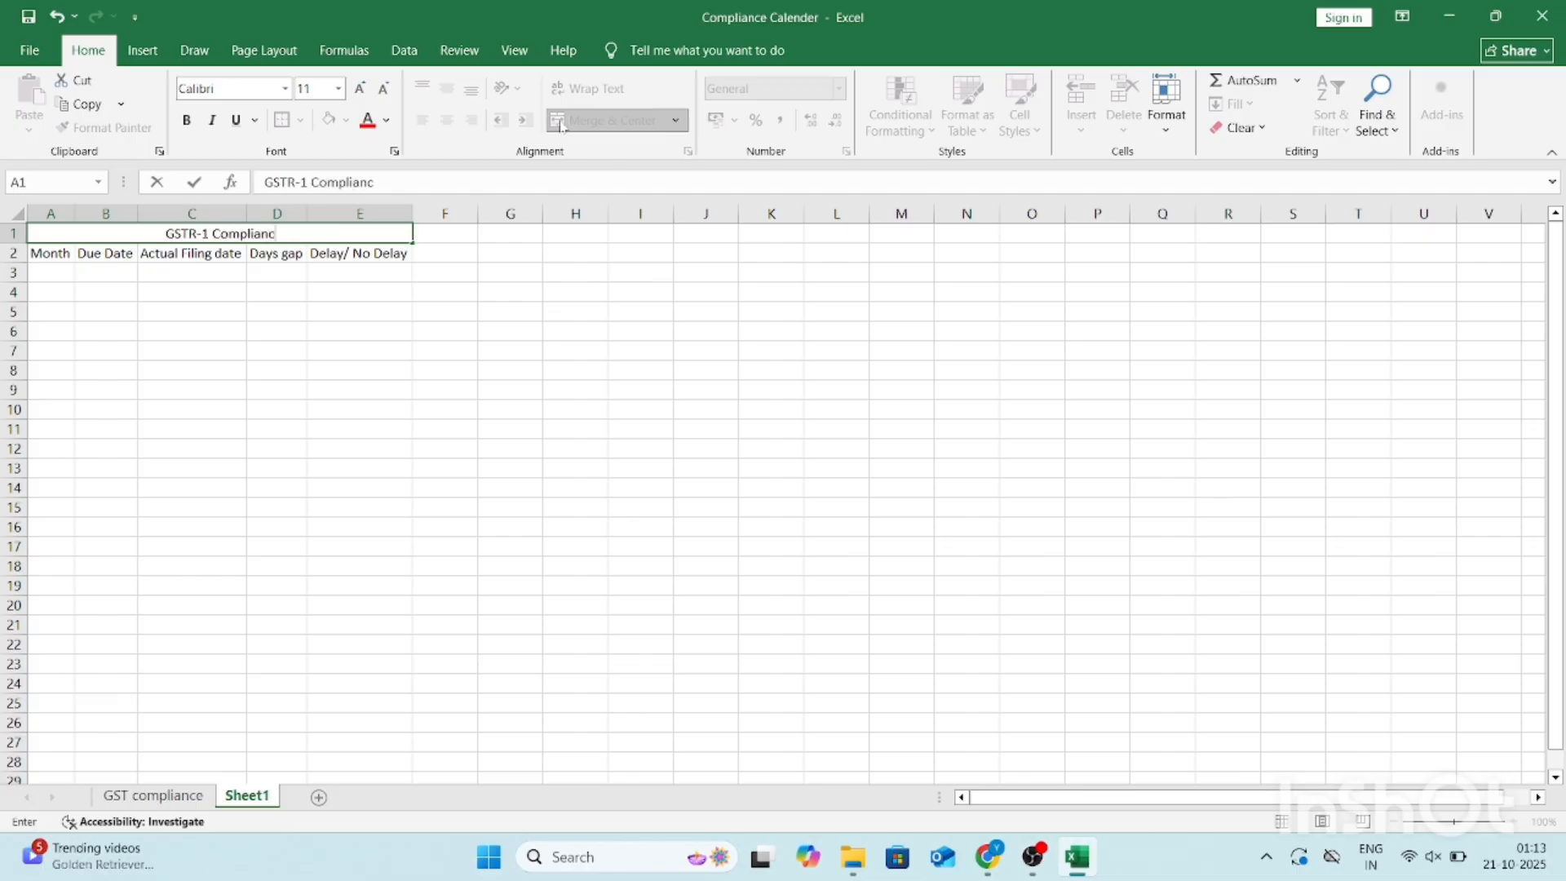
{"action": "type", "text": "e Tr"}
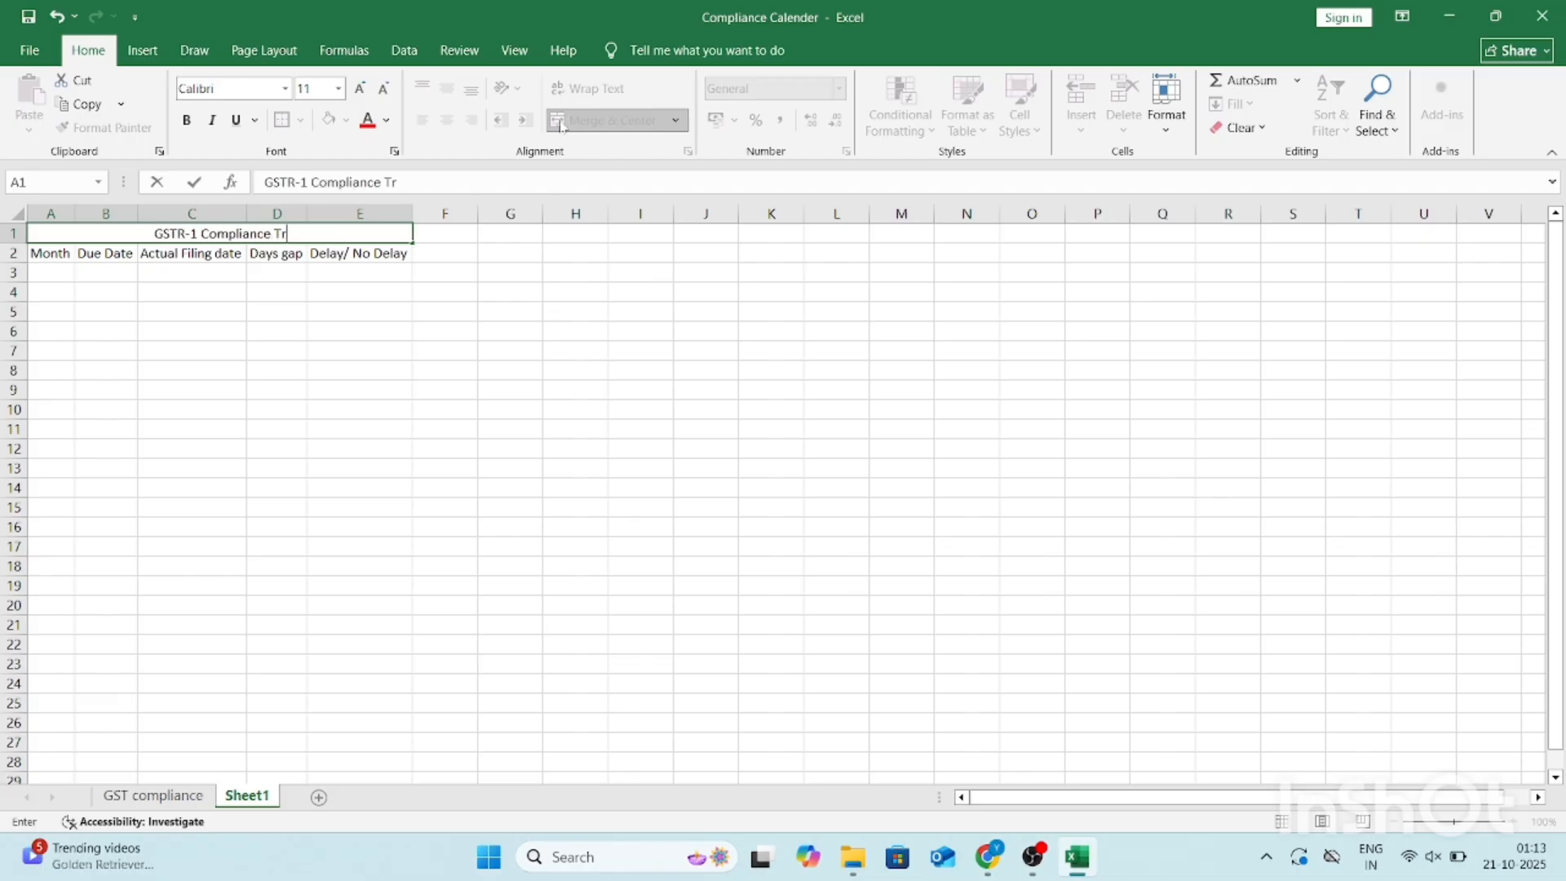
{"action": "type", "text": "acker - "}
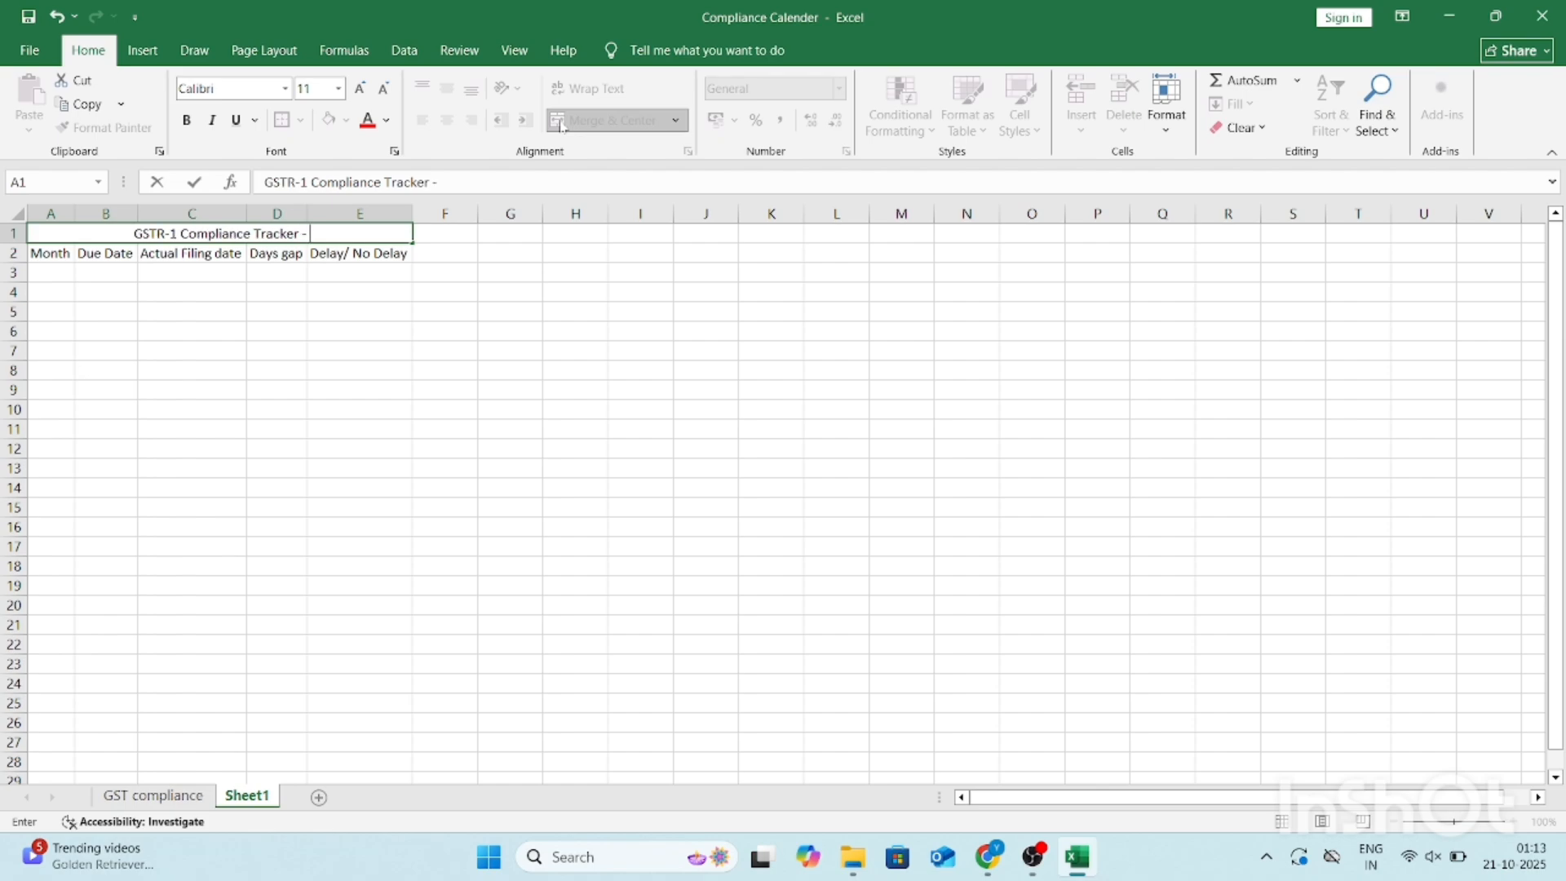
{"action": "type", "text": "FY 2025-26"}
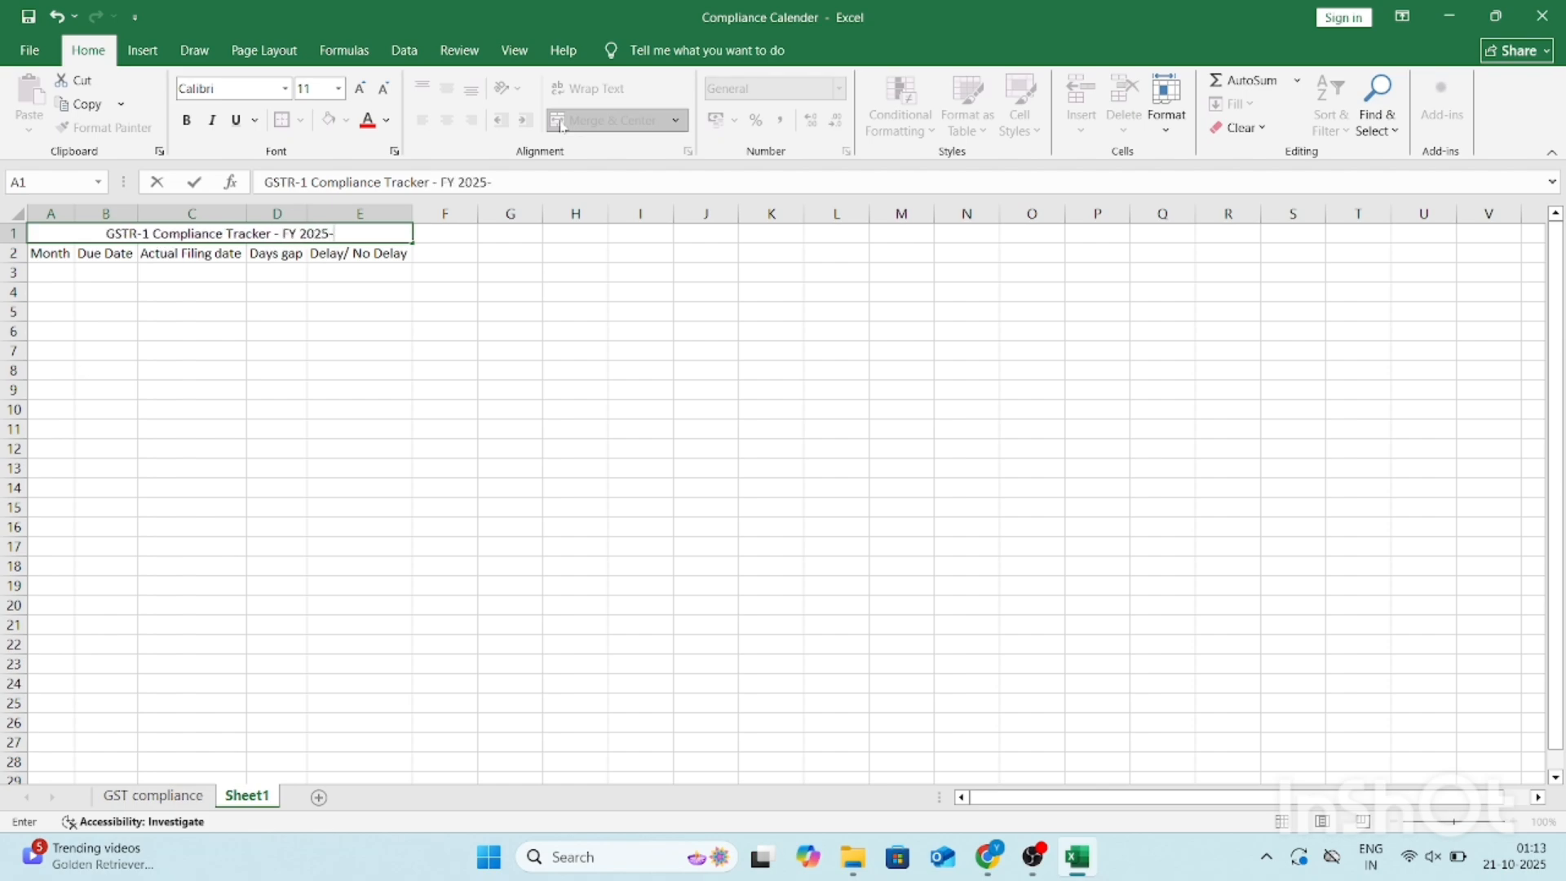
{"action": "key", "text": "Return"}
{"action": "key", "text": "Return"}
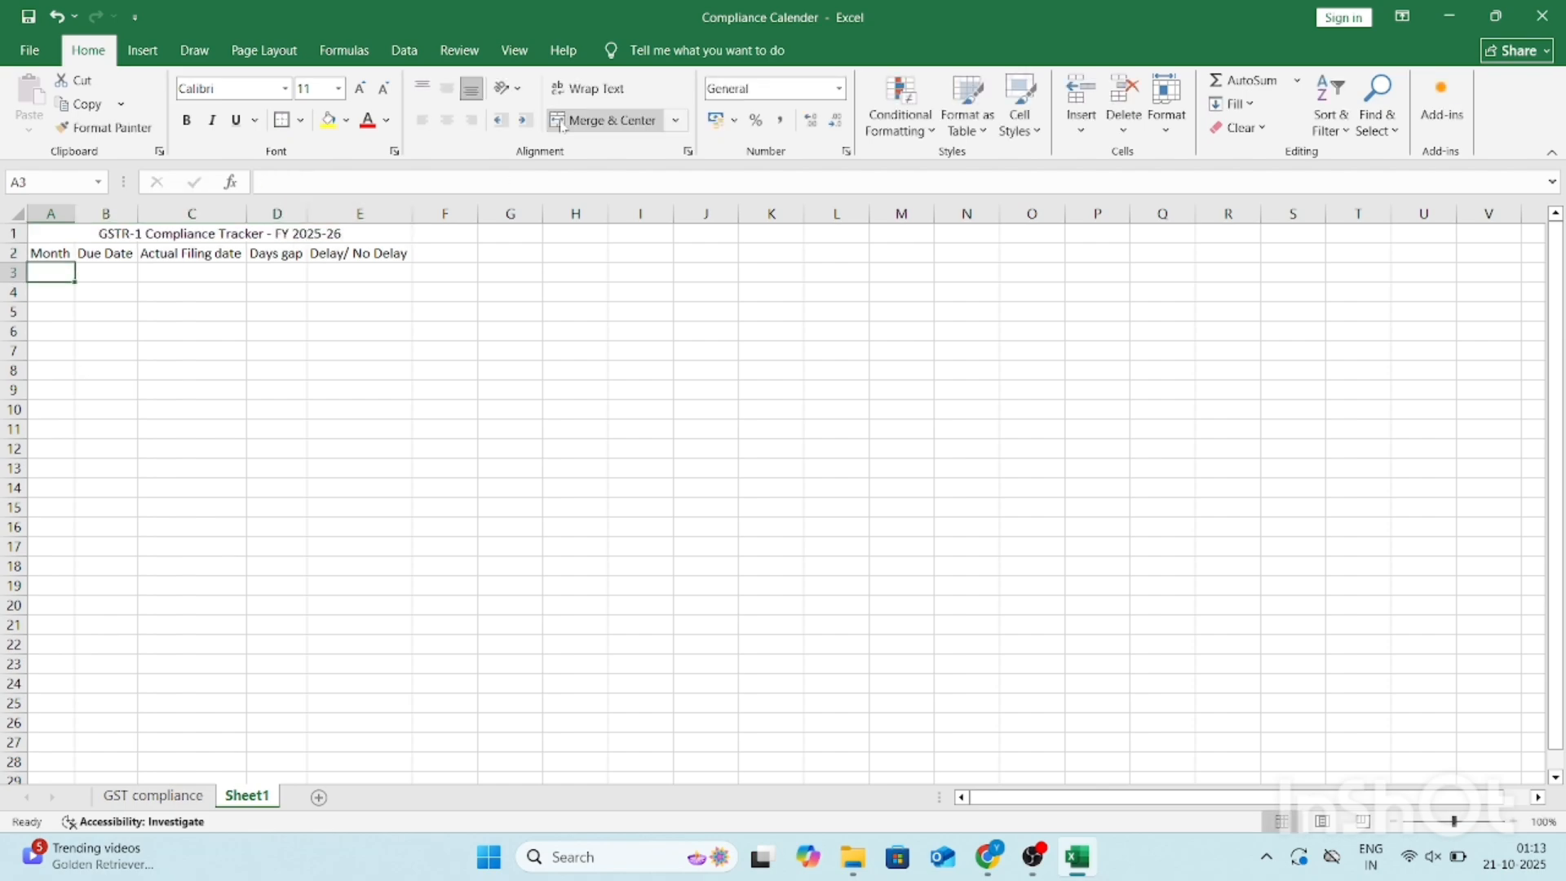
Step: Enter the months Apr-25 in A3 and May-25 in A4 under the Month header
{"action": "type", "text": "Apr"}
{"action": "type", "text": "-25"}
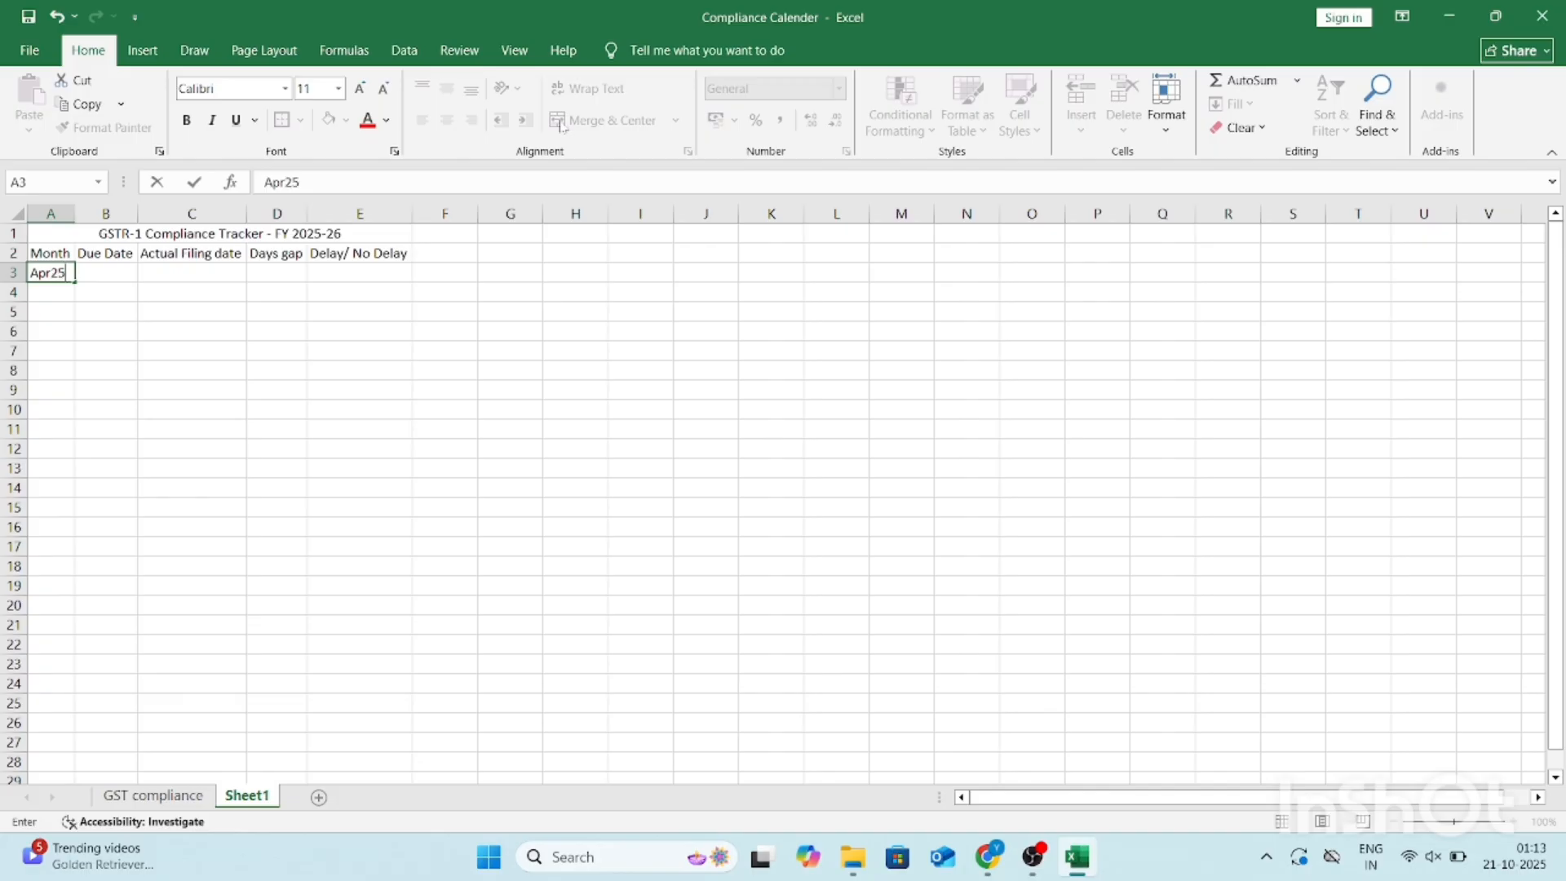
{"action": "key", "text": "Return"}
{"action": "type", "text": "May25"}
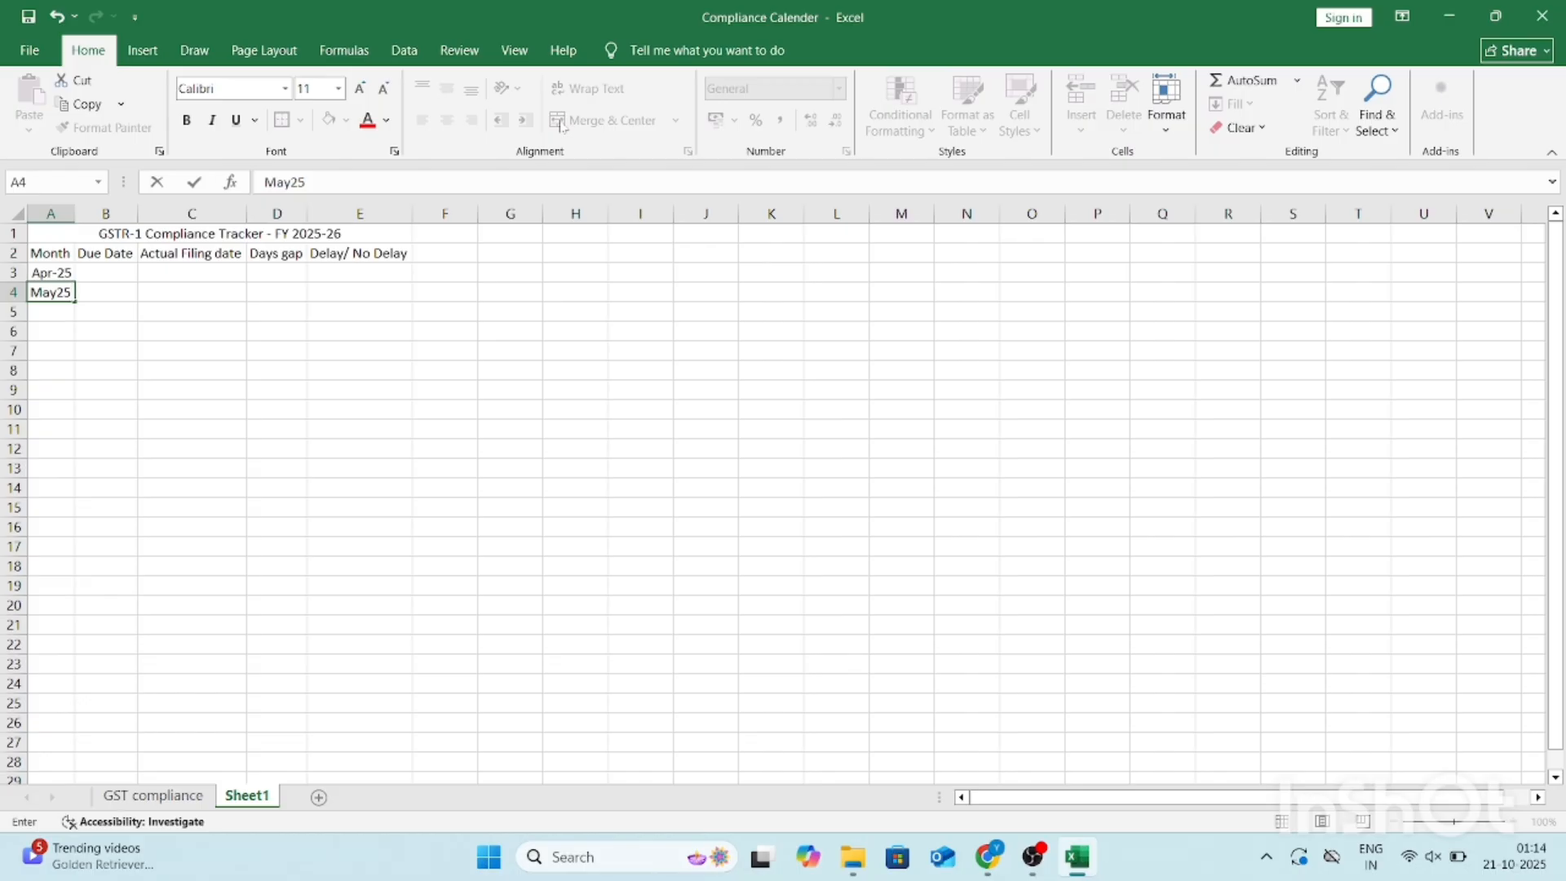
{"action": "key", "text": "Return"}
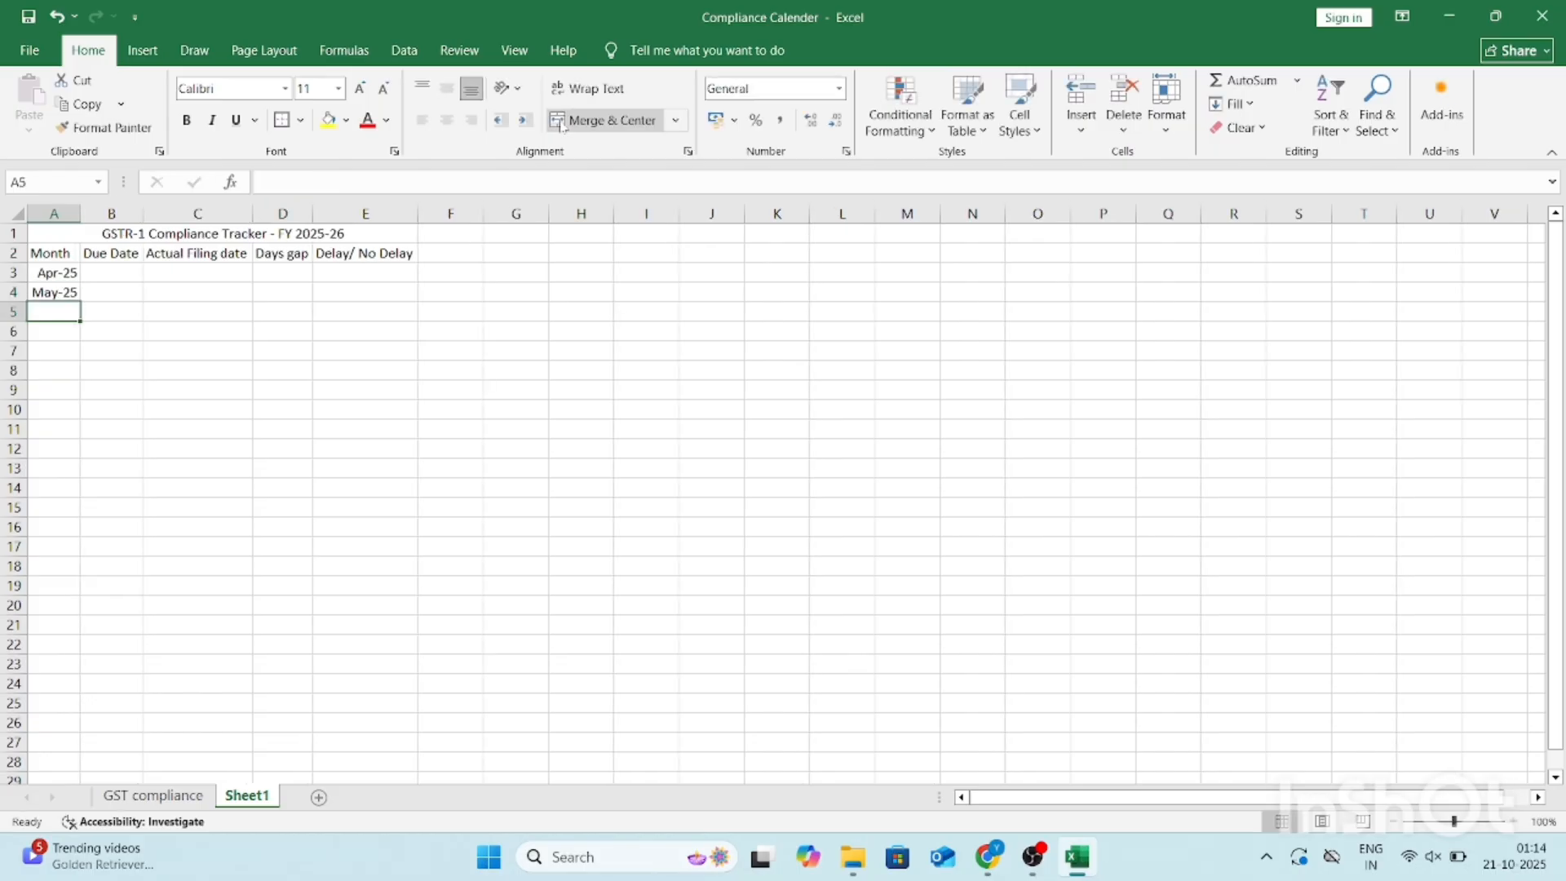
Step: Extend the month series from A3:A4 down to Mar-26 in A14
{"action": "key", "text": "Up"}
{"action": "key", "text": "shift+Up"}
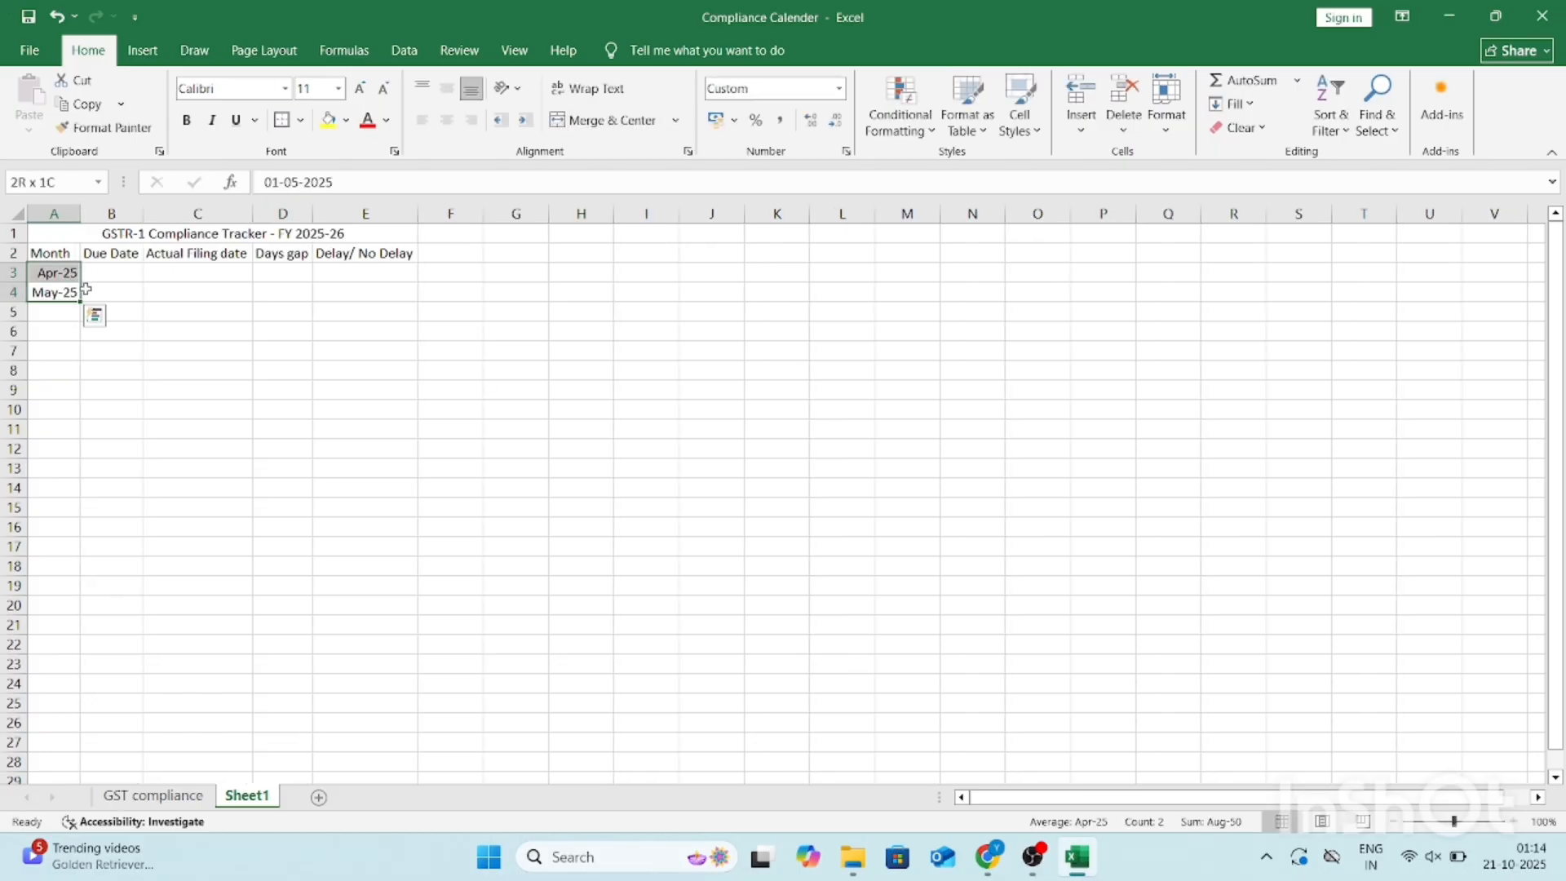
{"action": "left_click_drag", "start_coordinate": [81, 302], "coordinate": [76, 491]}
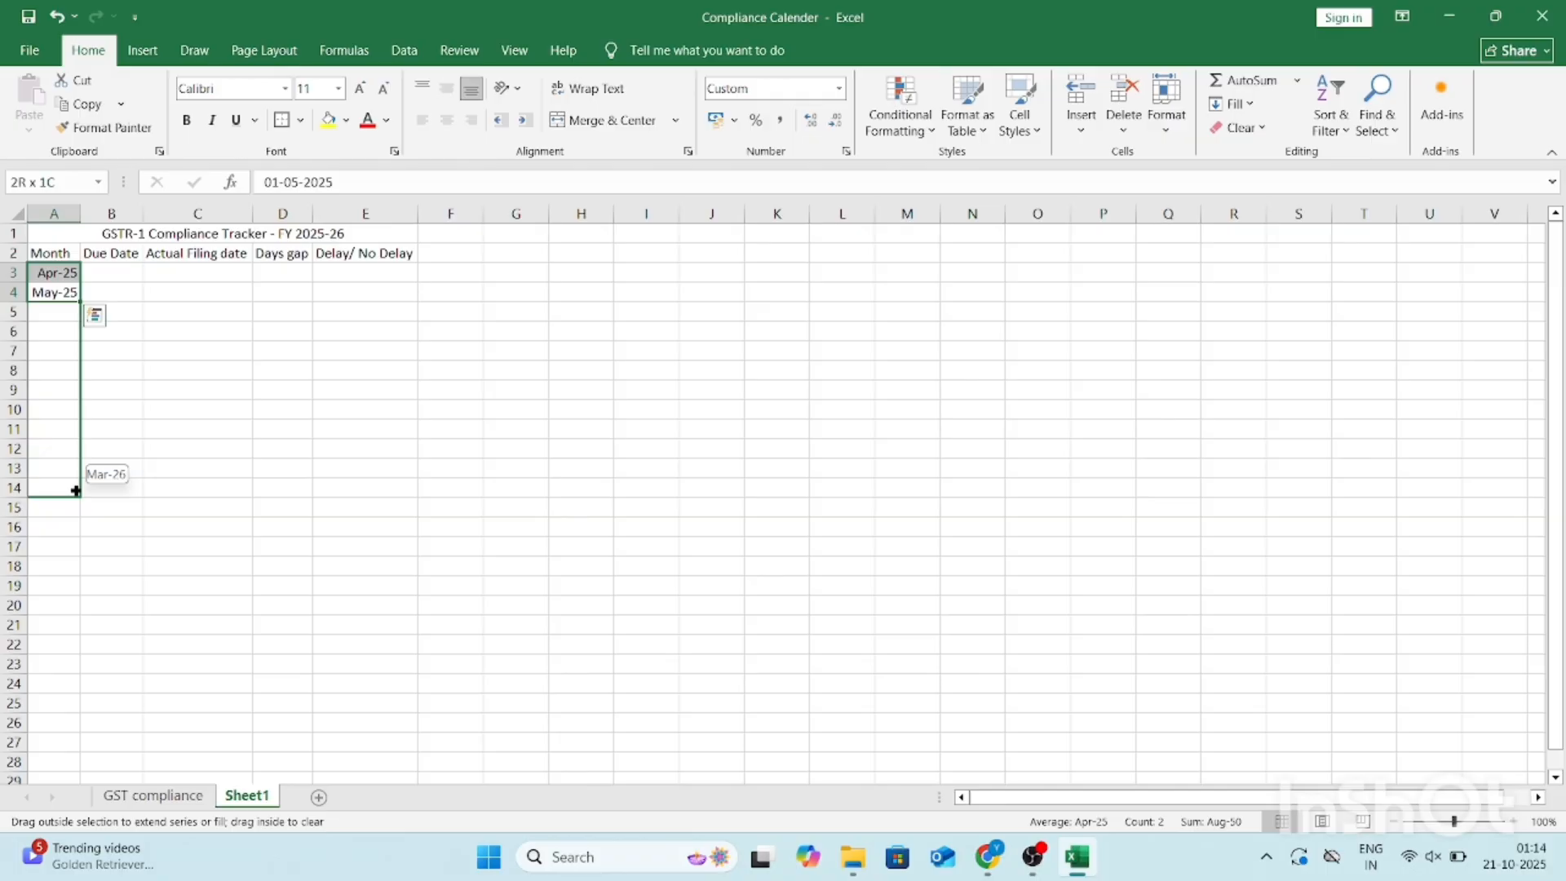
{"action": "left_click_drag", "start_coordinate": [76, 491], "coordinate": [76, 491]}
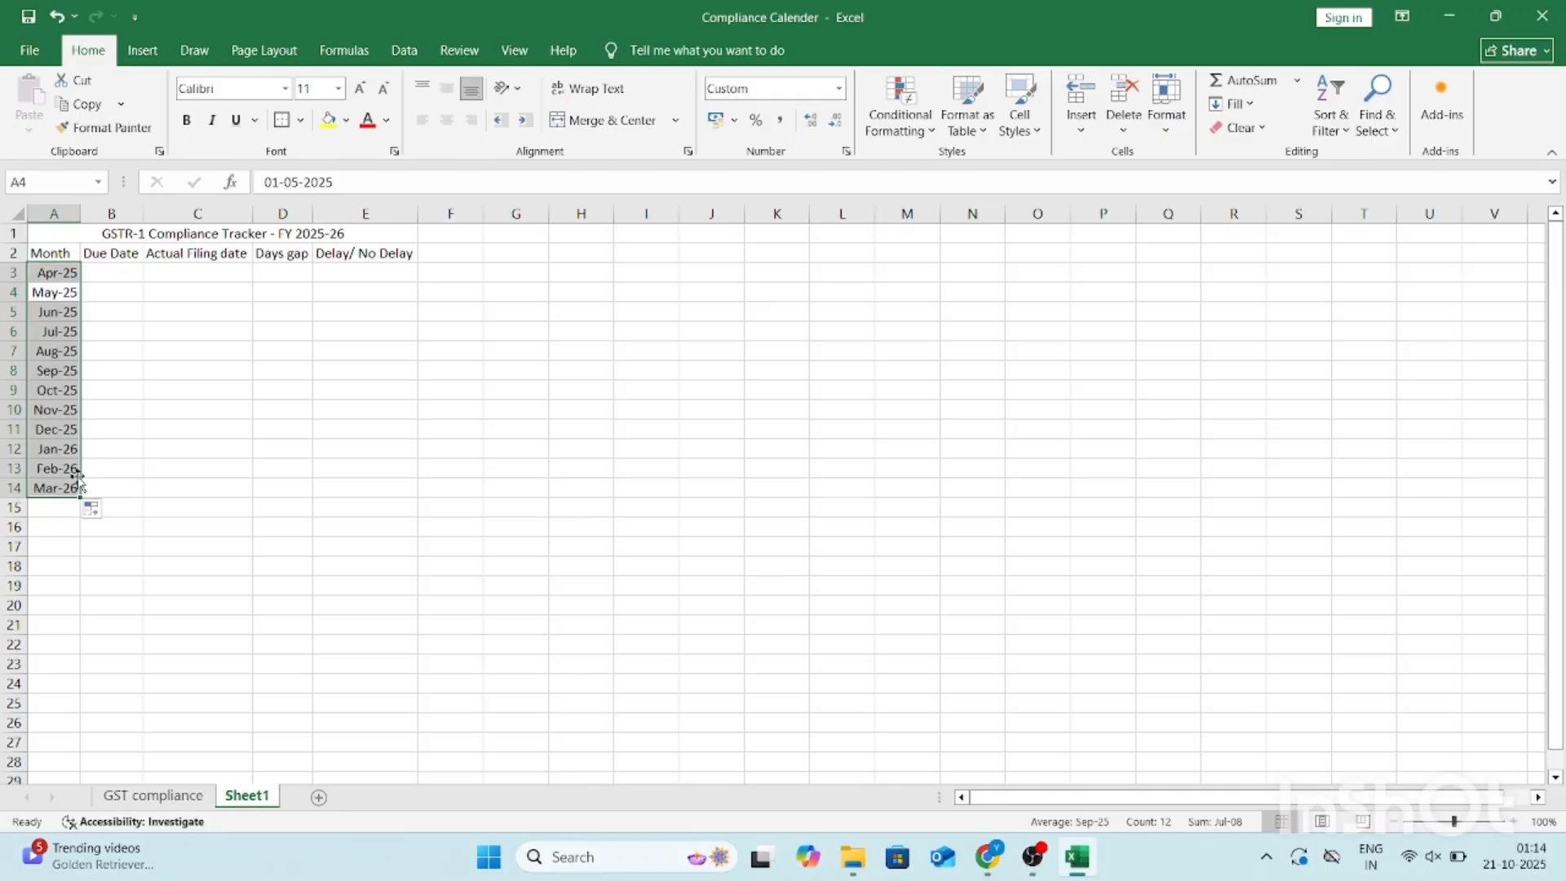
{"action": "left_click", "coordinate": [72, 484]}
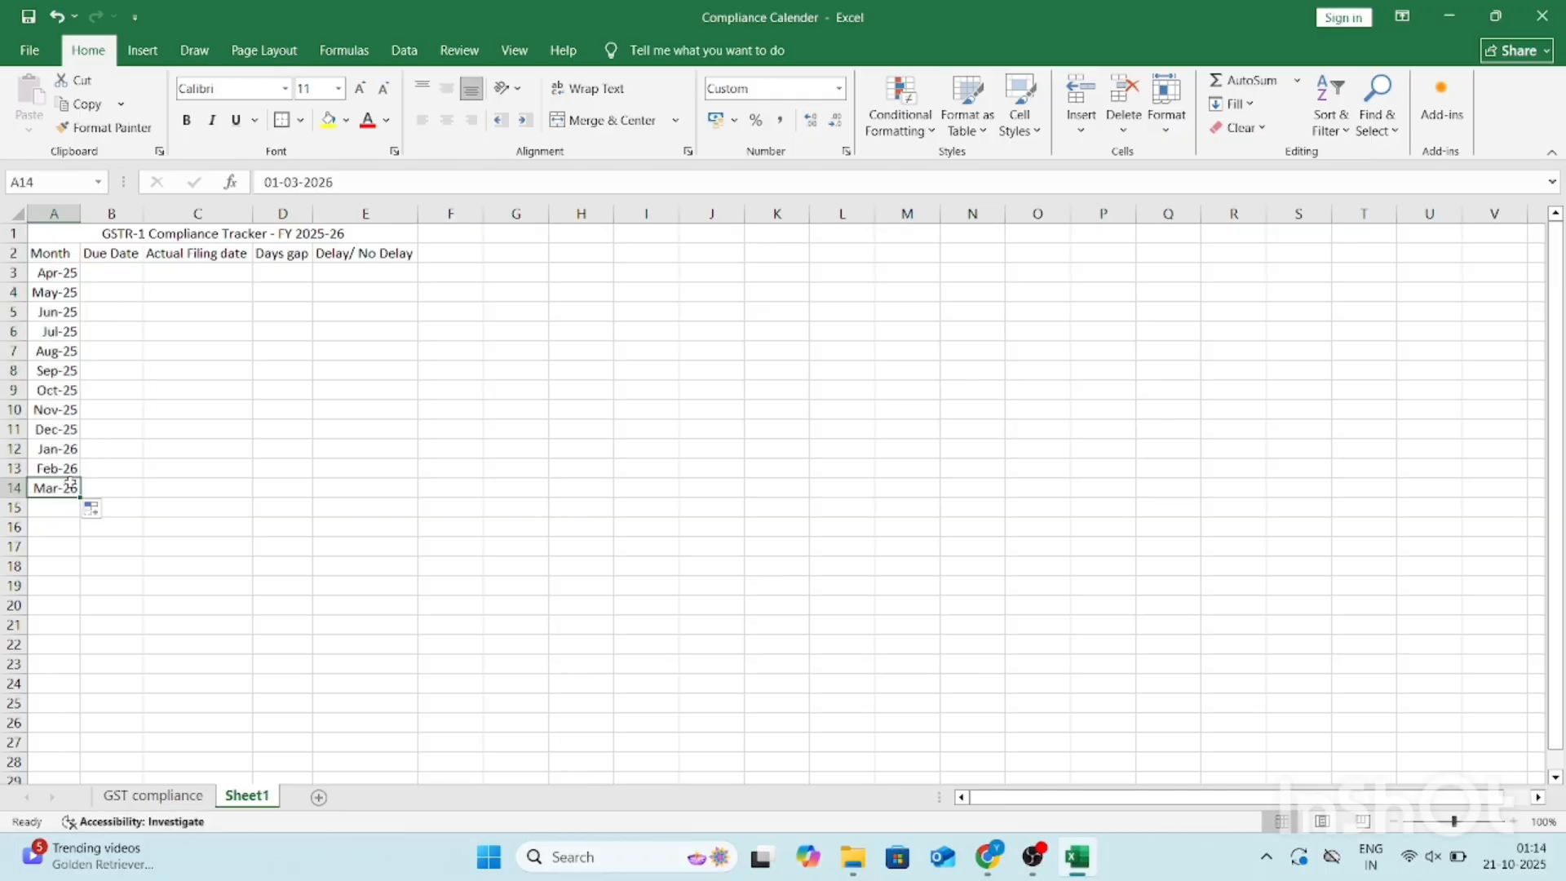
Step: Enter the formula =EOMONTH(A3,0)+11 in B3 to calculate the Apr-25 due date
{"action": "left_click", "coordinate": [327, 238]}
{"action": "left_click", "coordinate": [114, 274]}
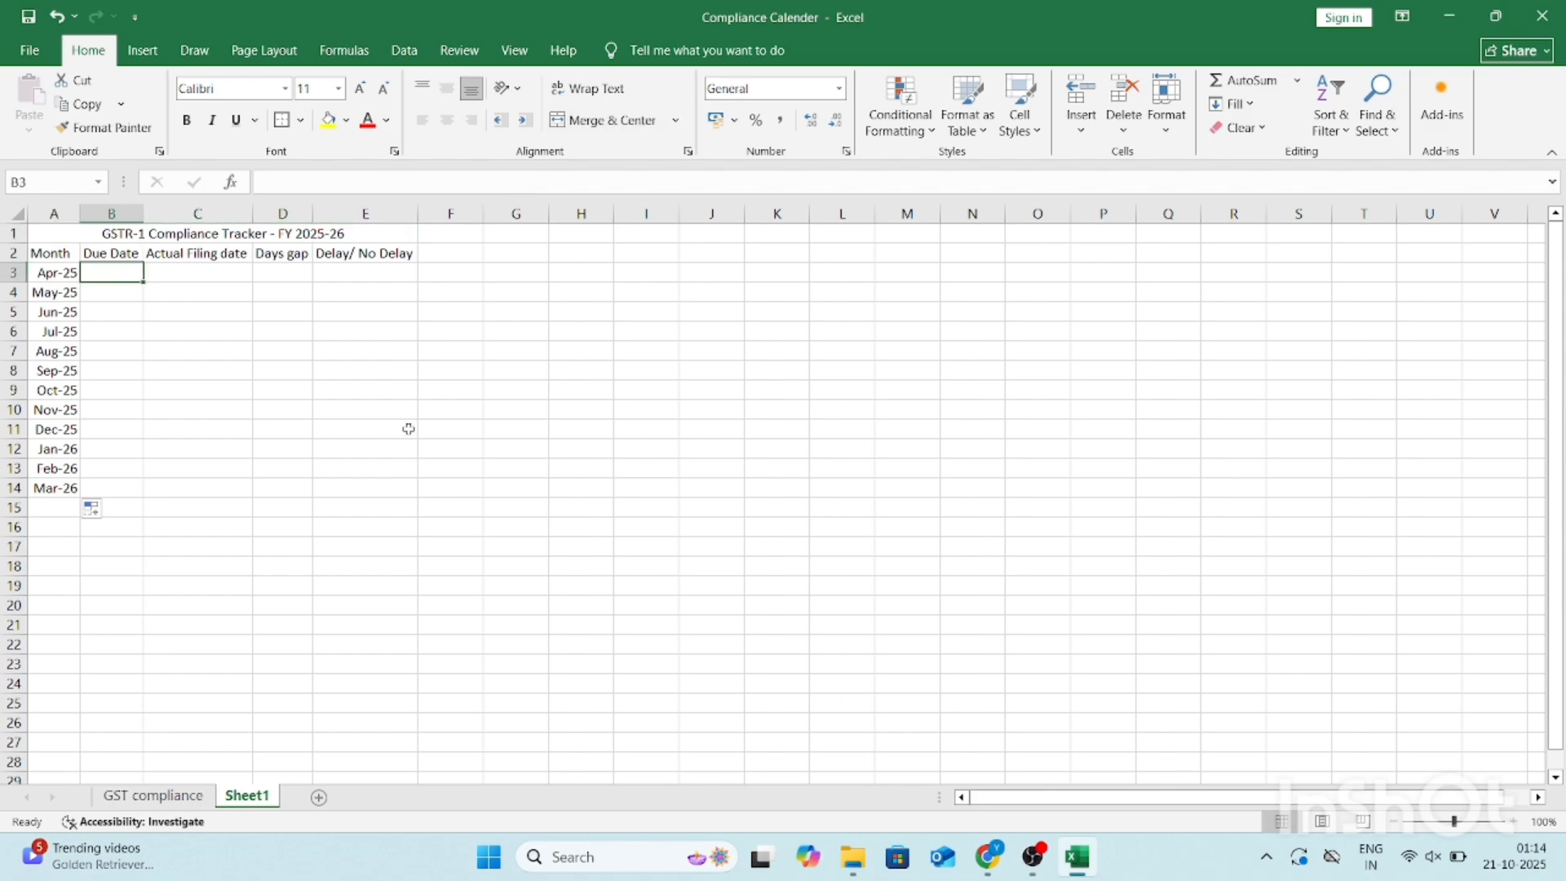
{"action": "key", "text": "Up"}
{"action": "key", "text": "Up"}
{"action": "key", "text": "Down"}
{"action": "key", "text": "Down"}
{"action": "type", "text": "="}
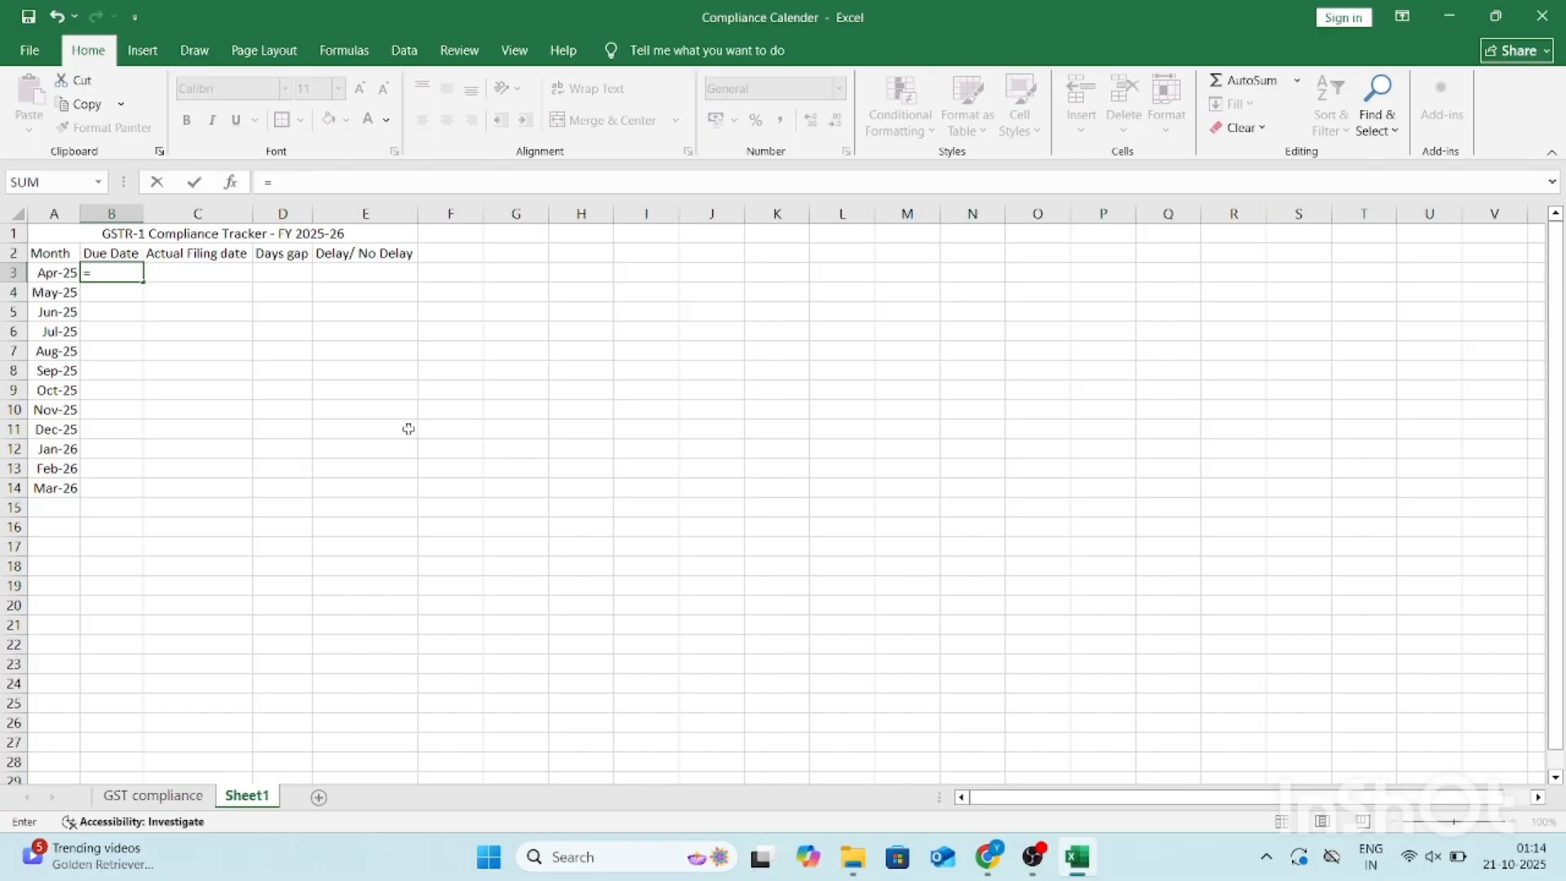
{"action": "type", "text": "eom"}
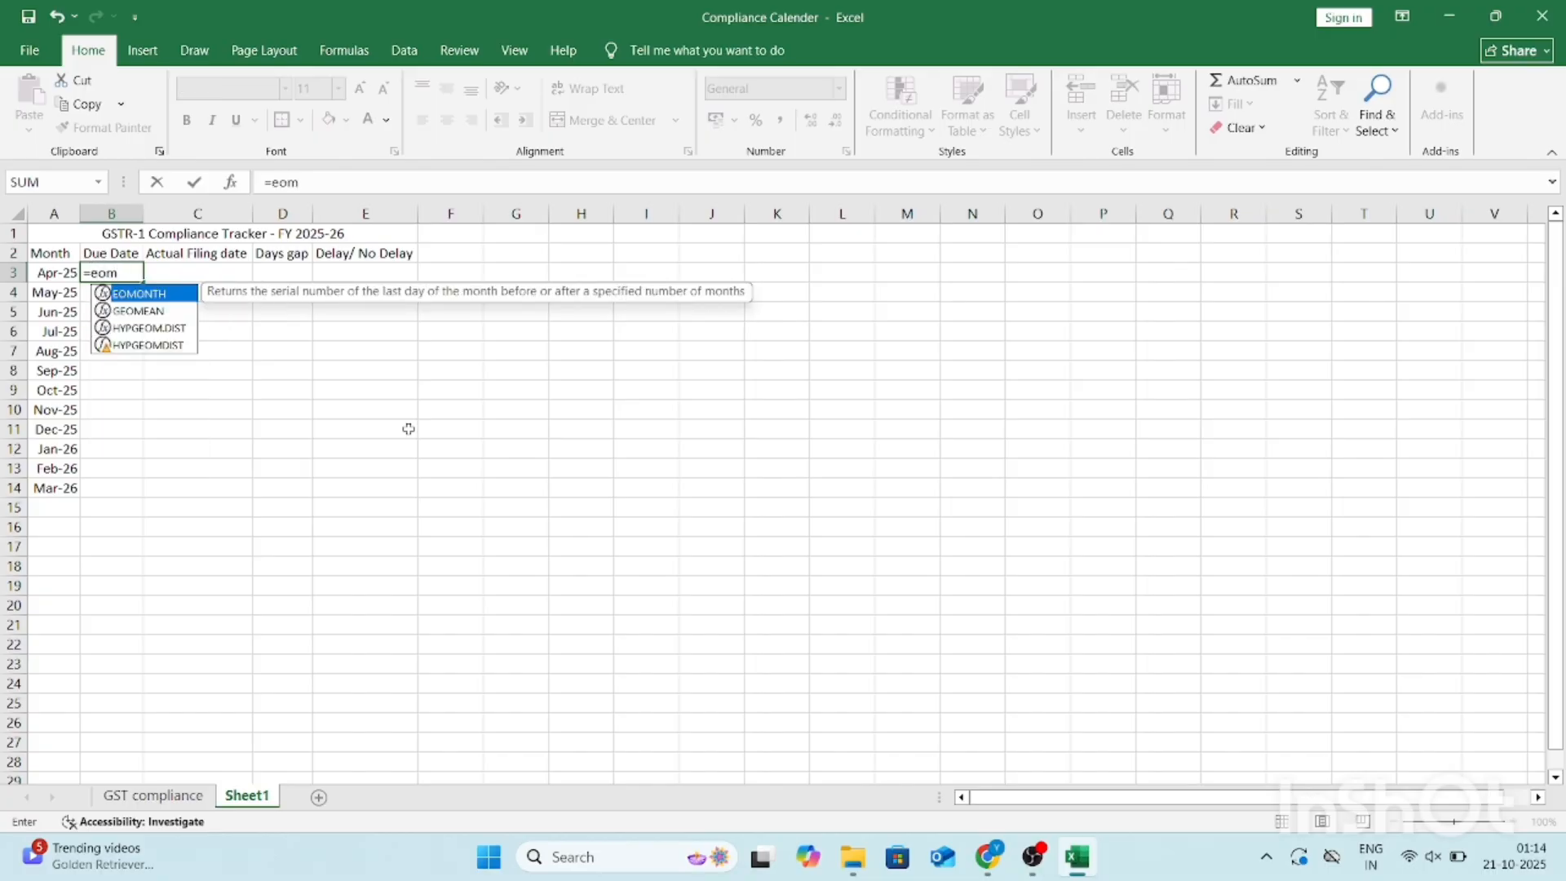
{"action": "key", "text": "Tab"}
{"action": "key", "text": "Left"}
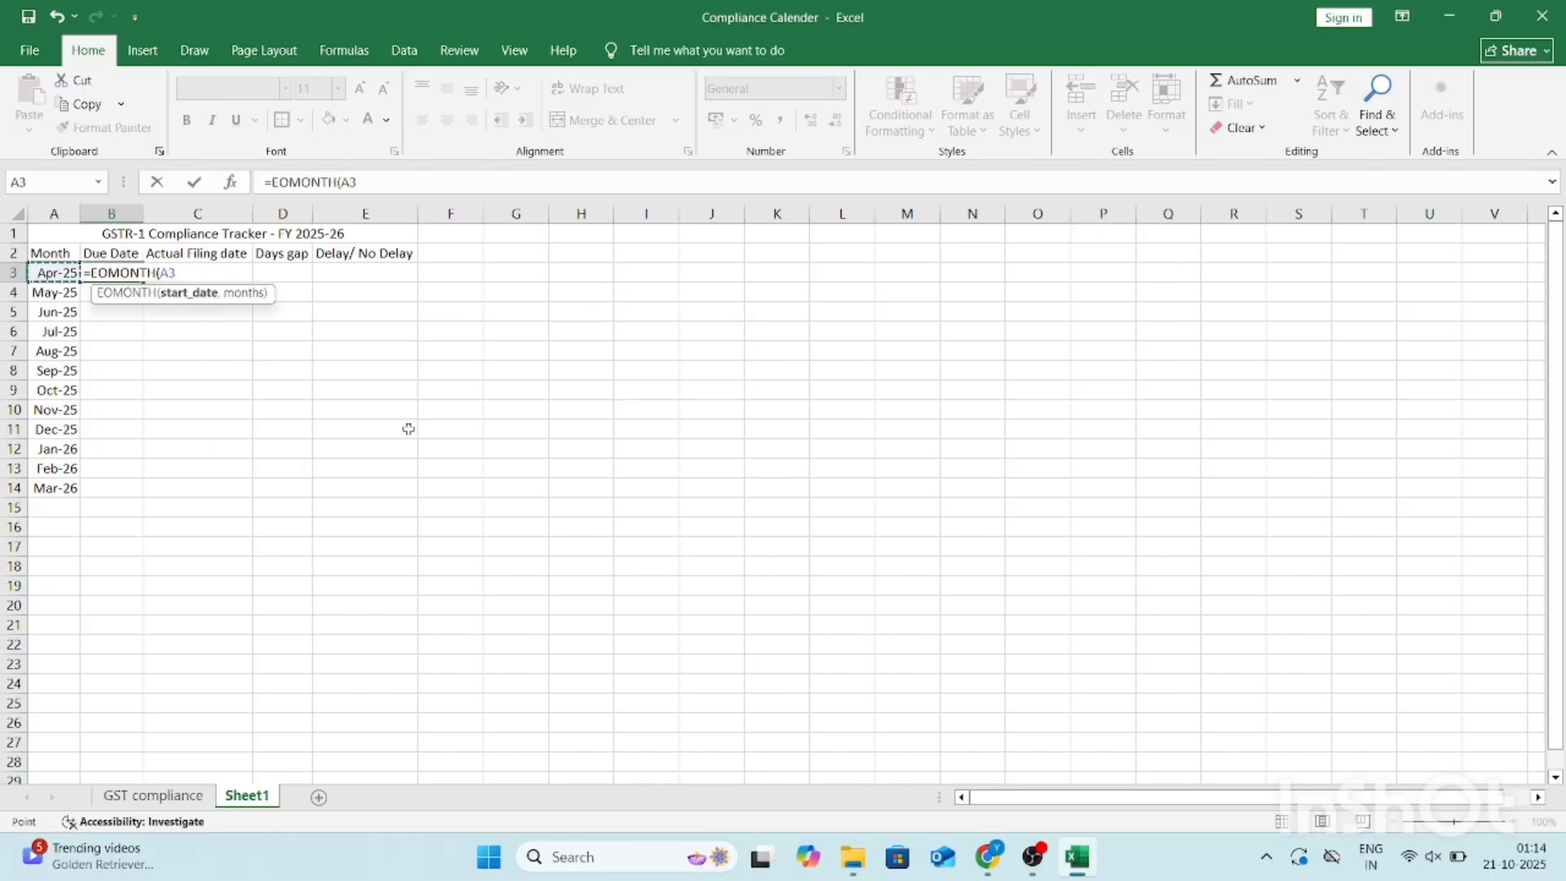
{"action": "type", "text": ",0"}
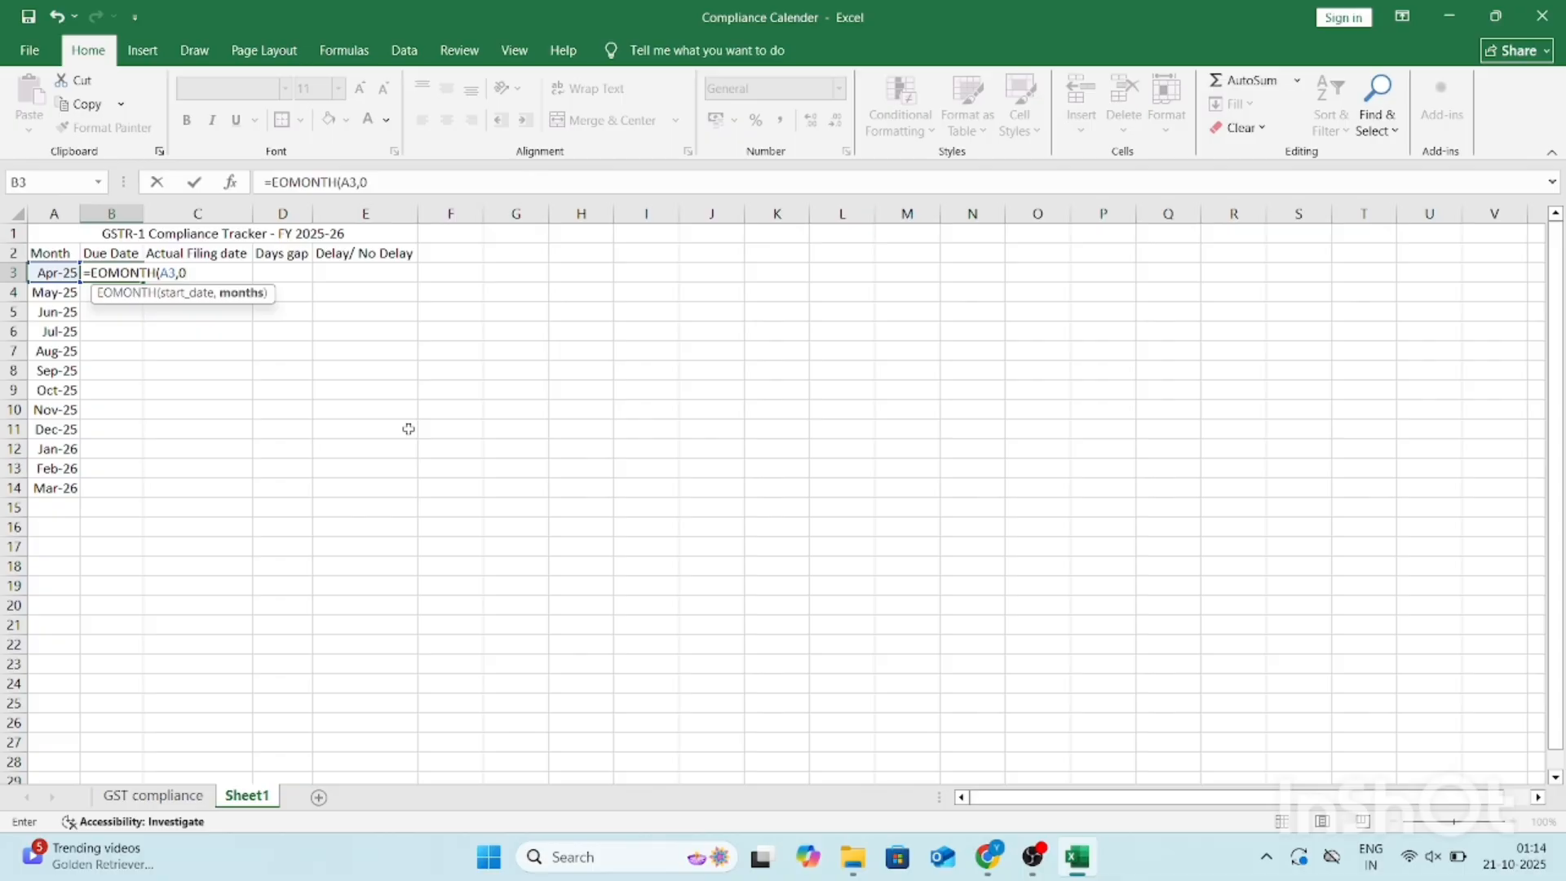
{"action": "type", "text": ")"}
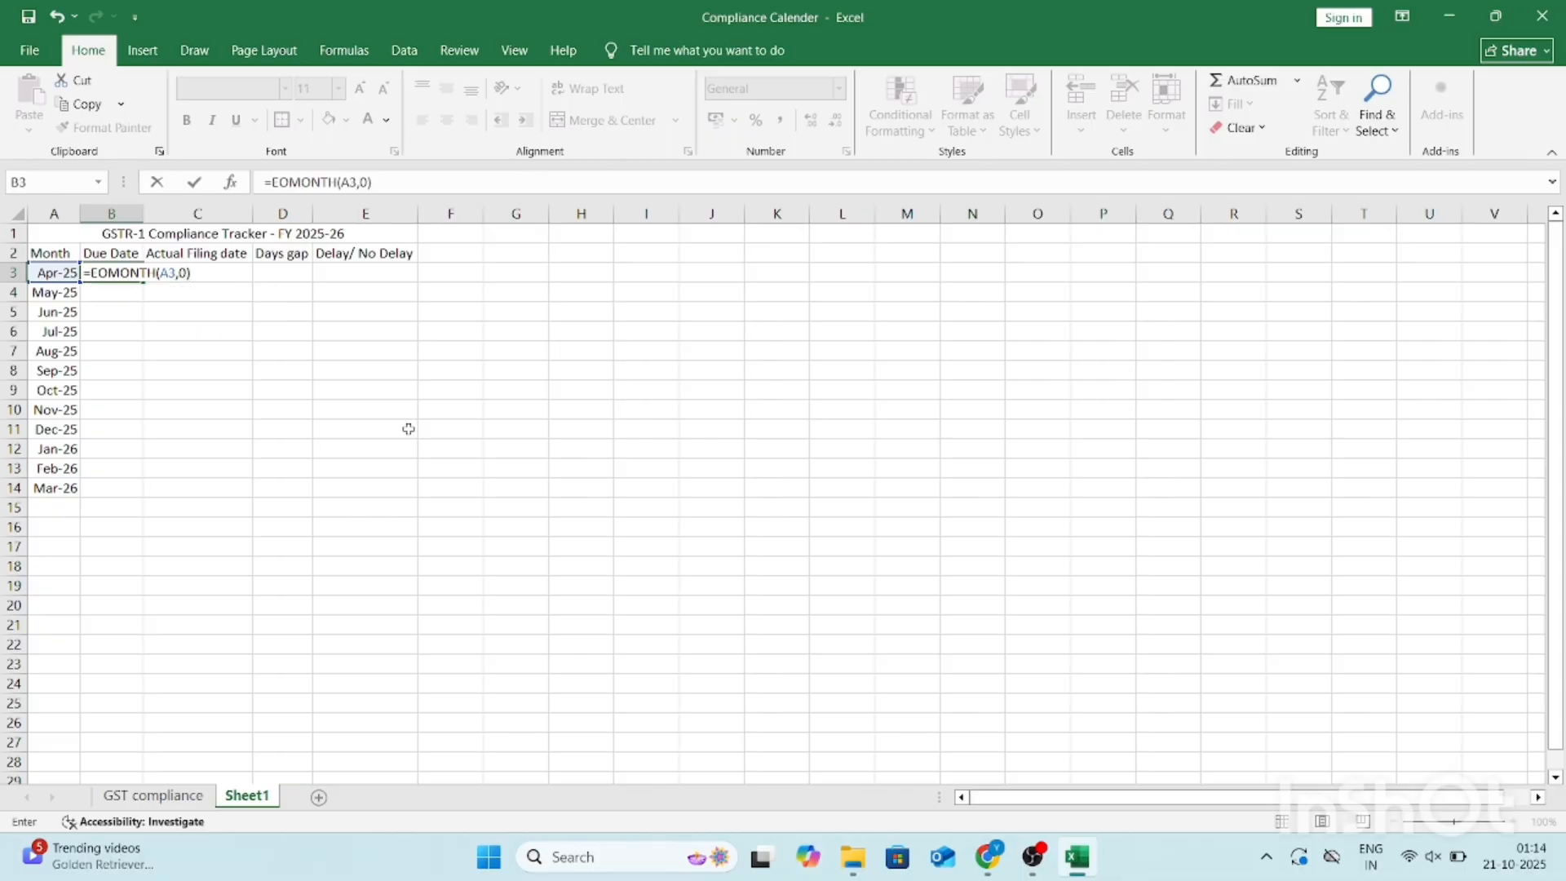
{"action": "type", "text": "+11"}
{"action": "key", "text": "Return"}
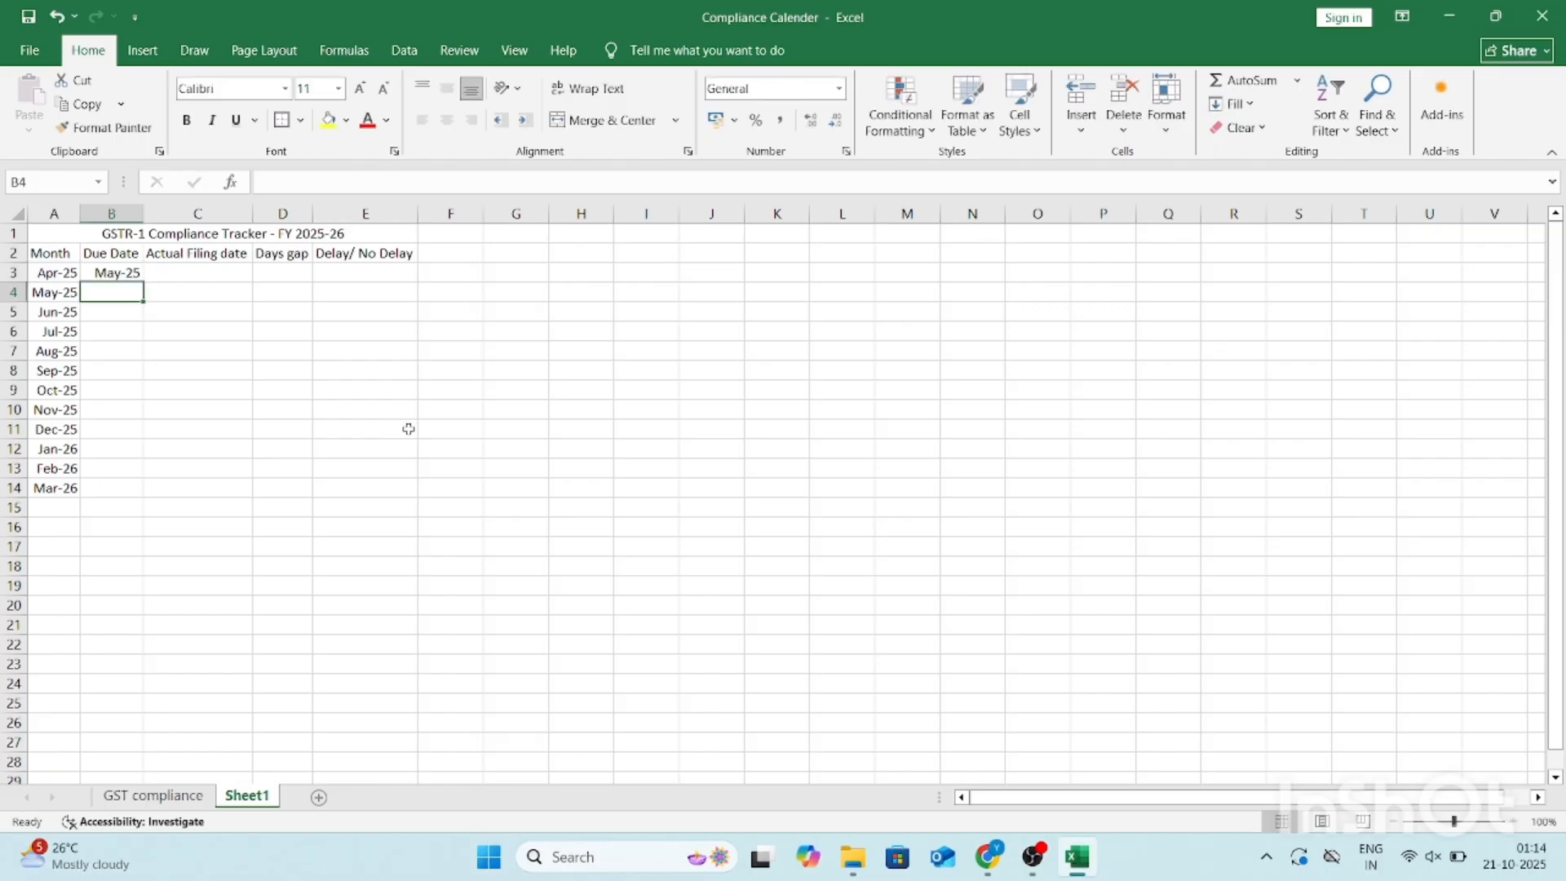
Step: Format the Apr-25 due date in B3 as Short Date
{"action": "key", "text": "Up"}
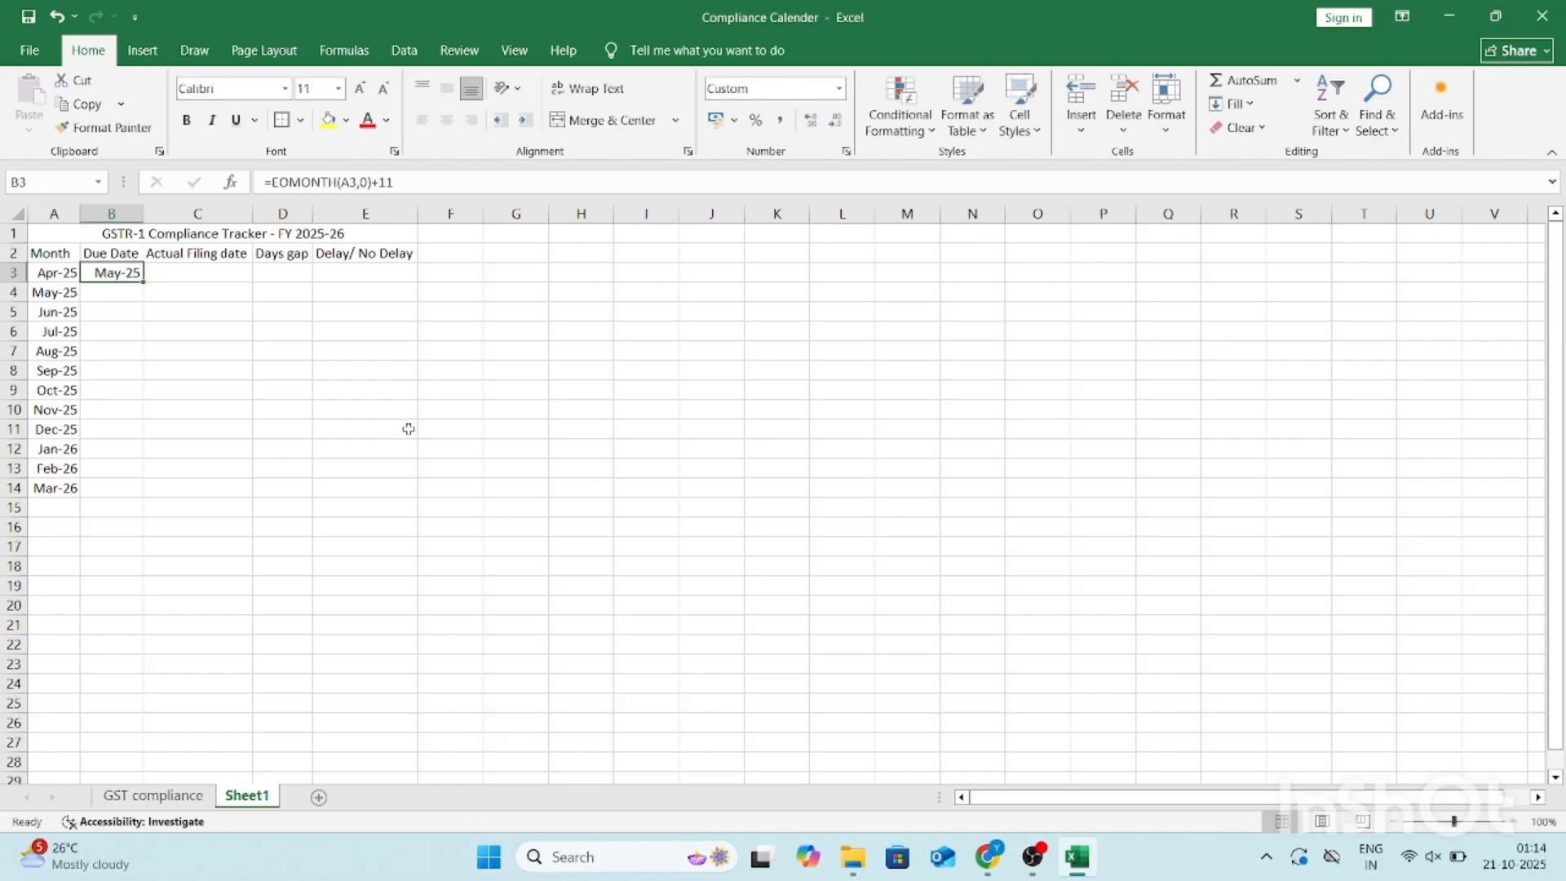
{"action": "key", "text": "Left"}
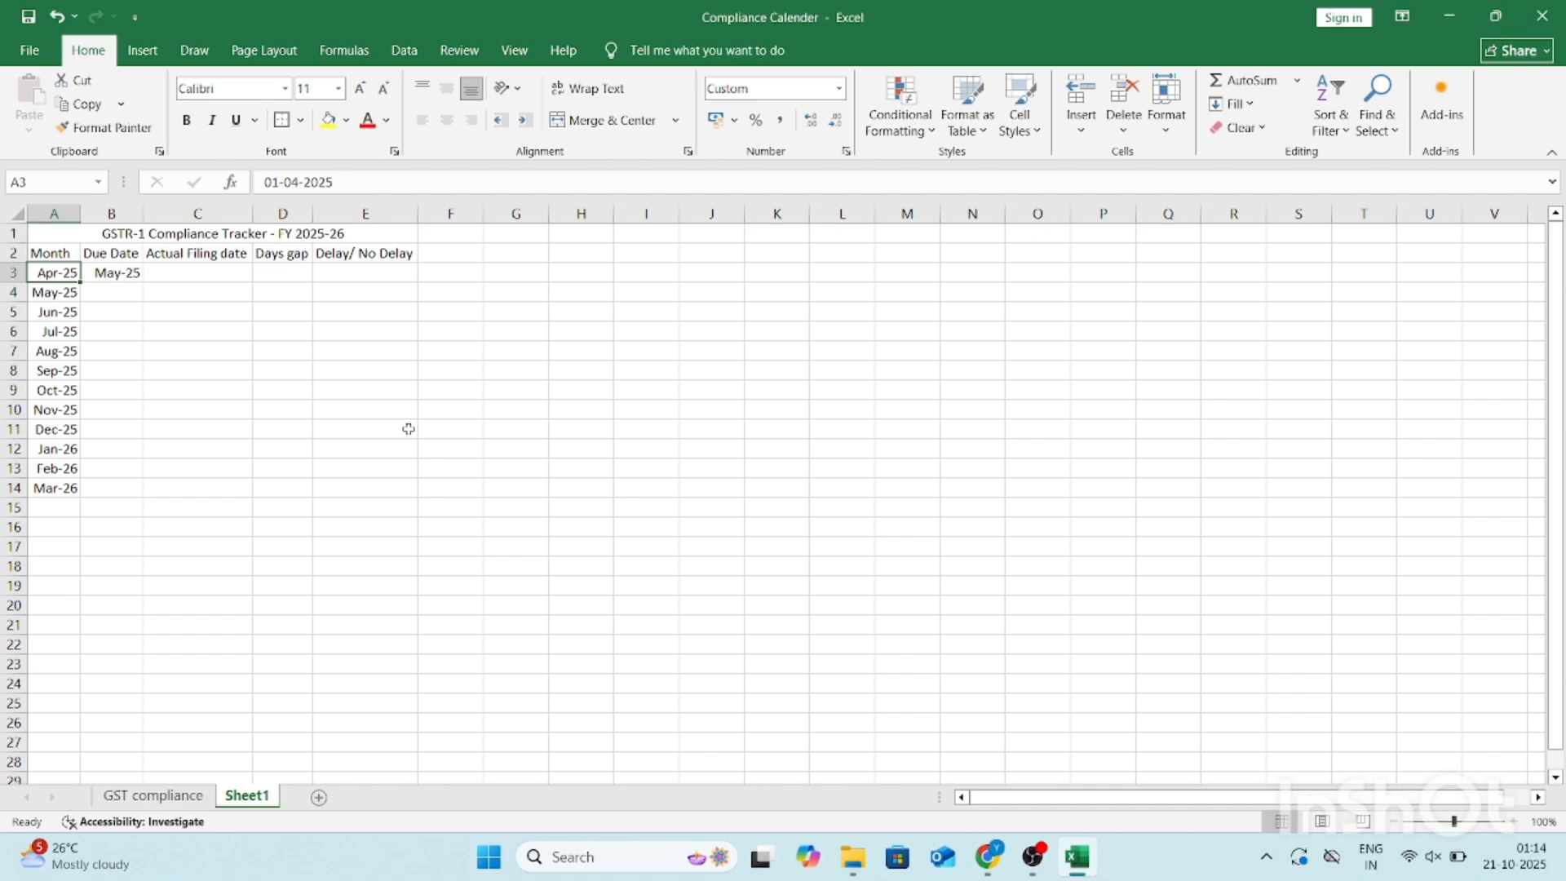
{"action": "key", "text": "Right"}
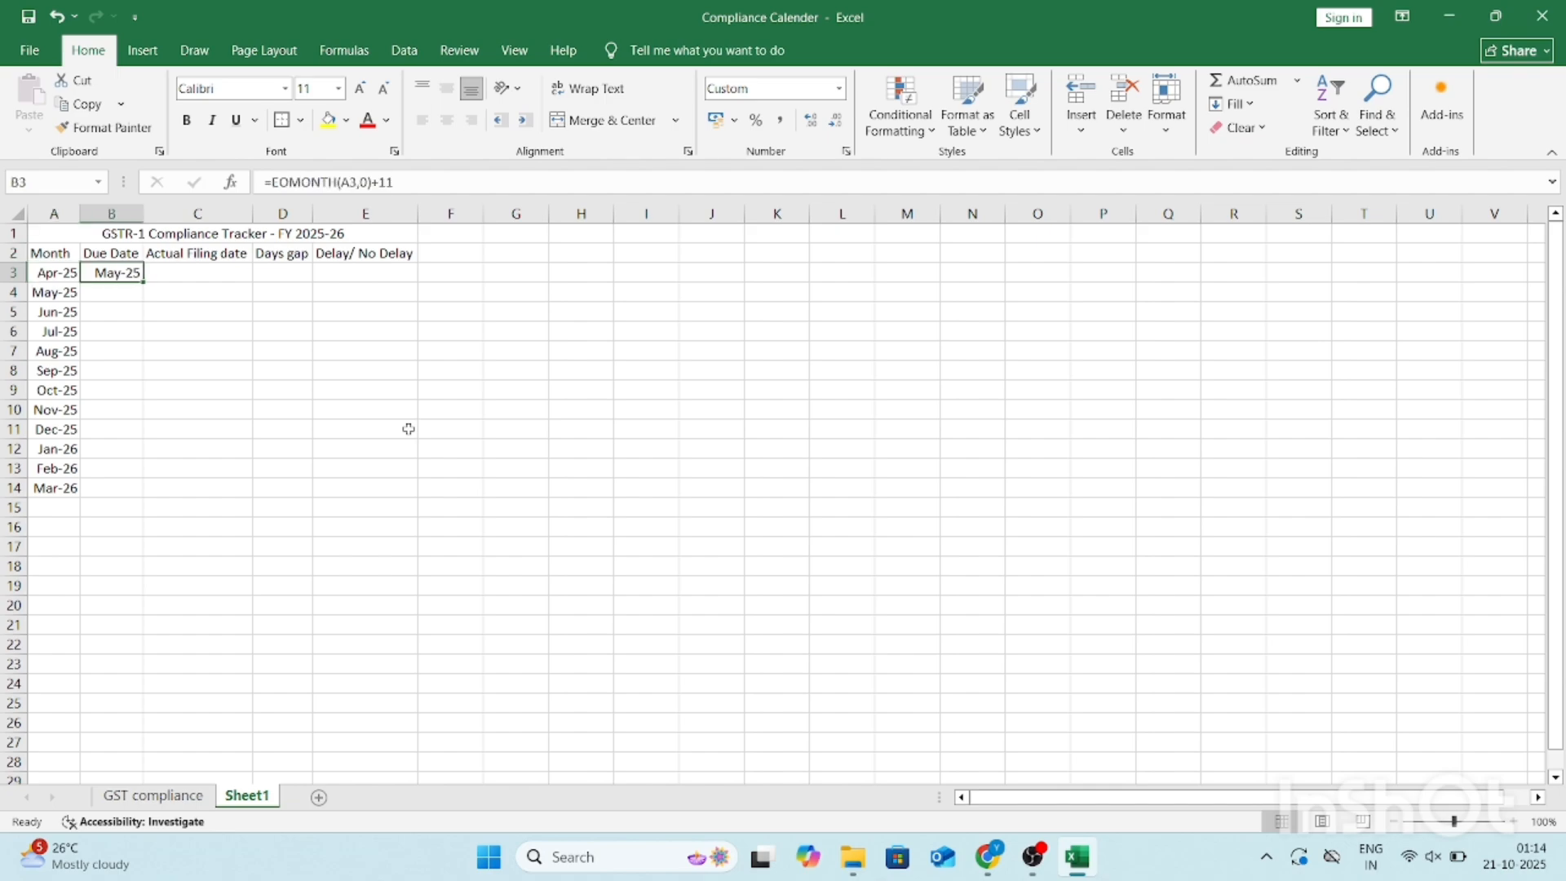
{"action": "left_click", "coordinate": [840, 91]}
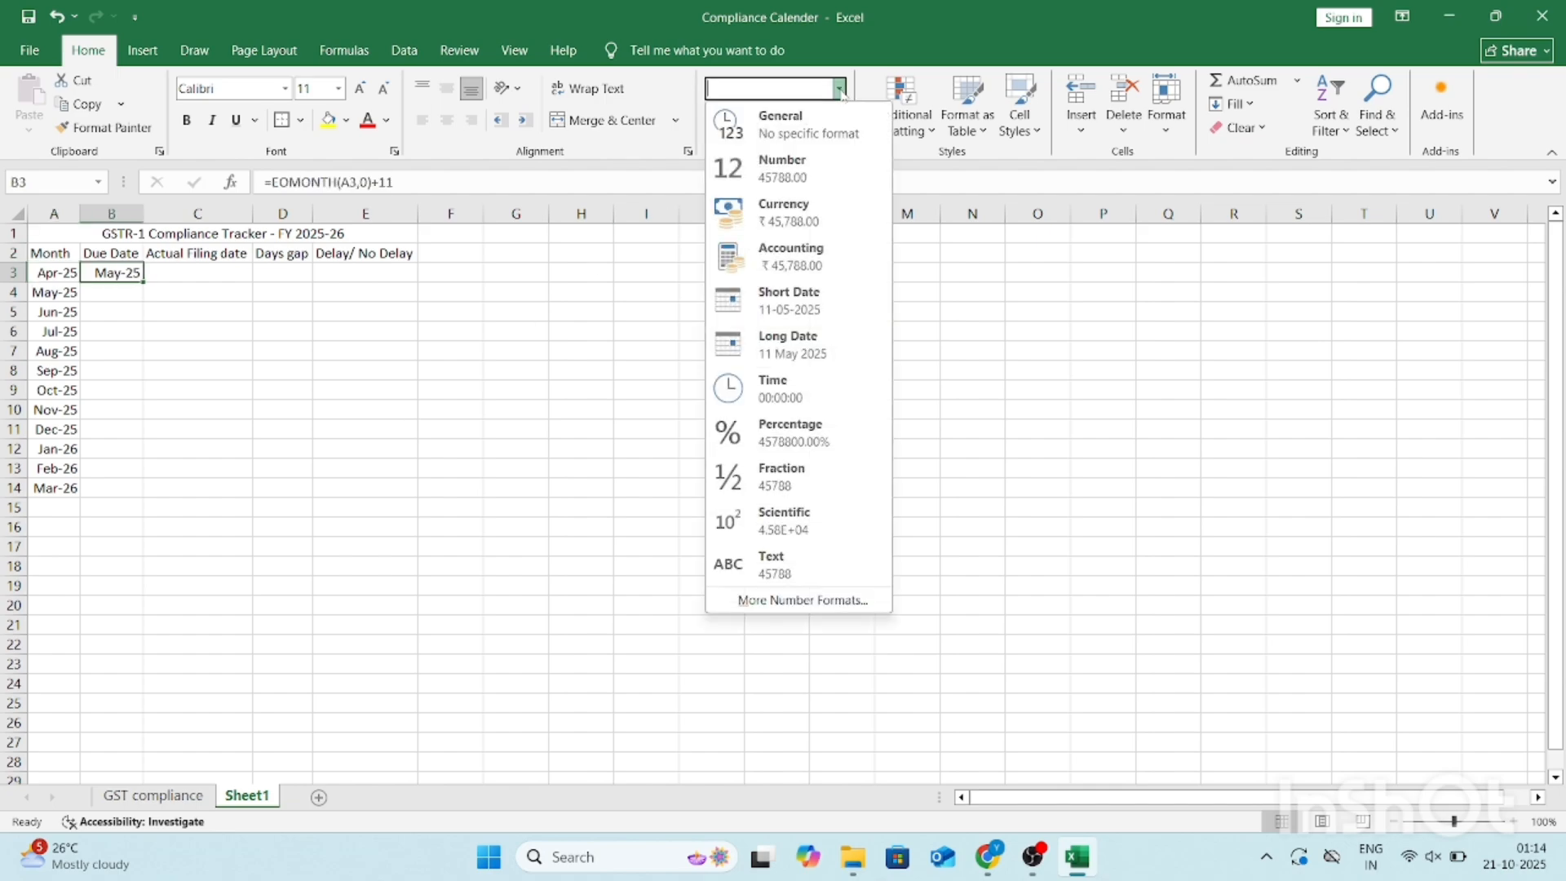
{"action": "left_click", "coordinate": [791, 294]}
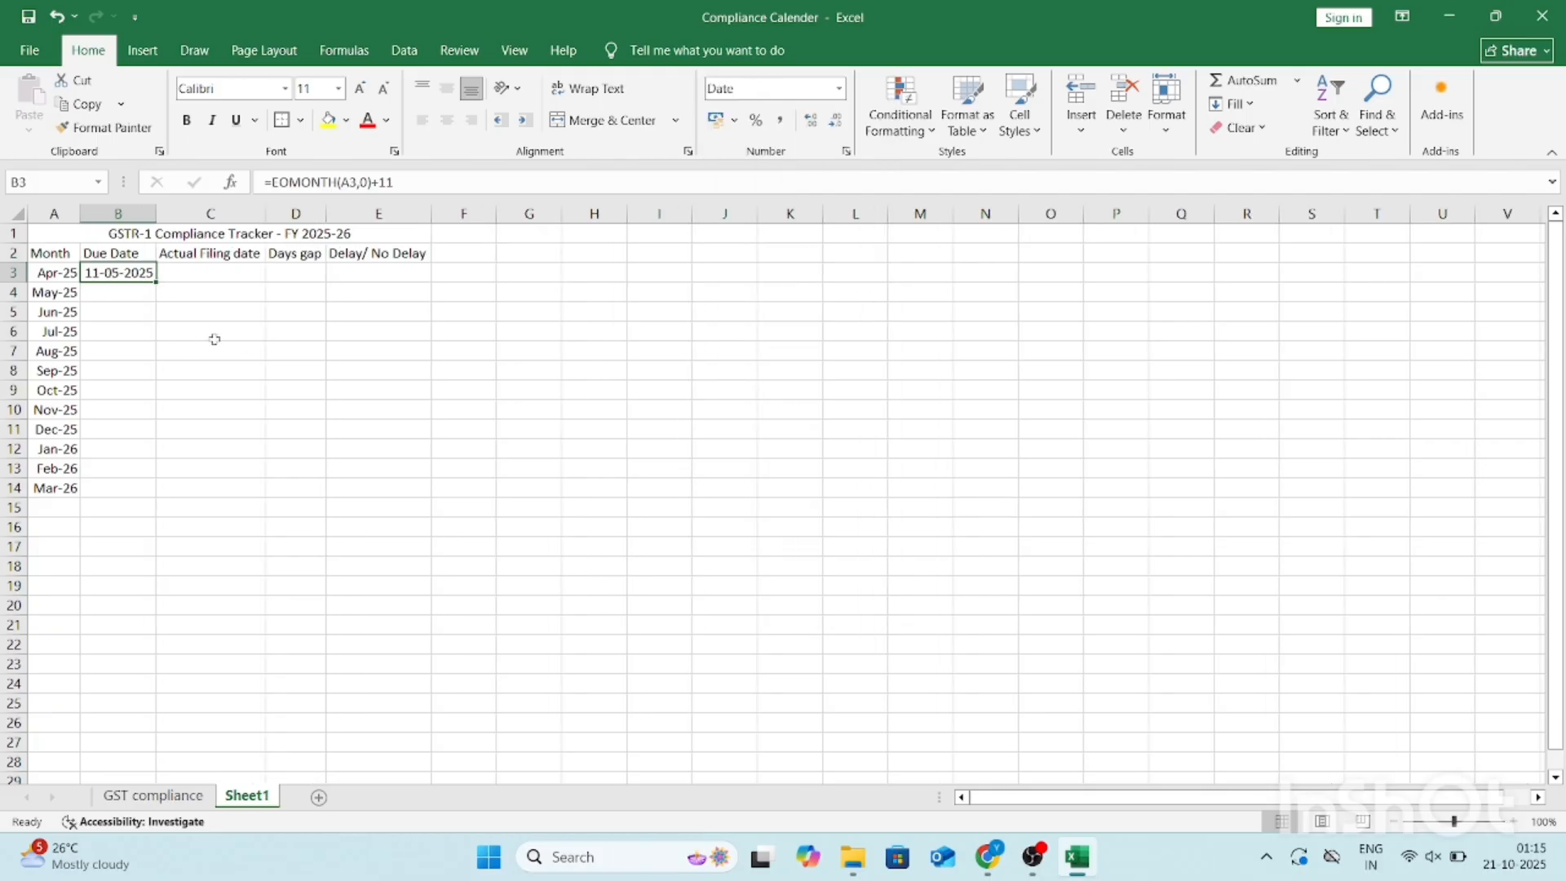
Step: Copy the due date formula from B3 down to B4 and check its cell reference
{"action": "key", "text": "Up"}
{"action": "key", "text": "Down"}
{"action": "key", "text": "Down"}
{"action": "key", "text": "ctrl+d"}
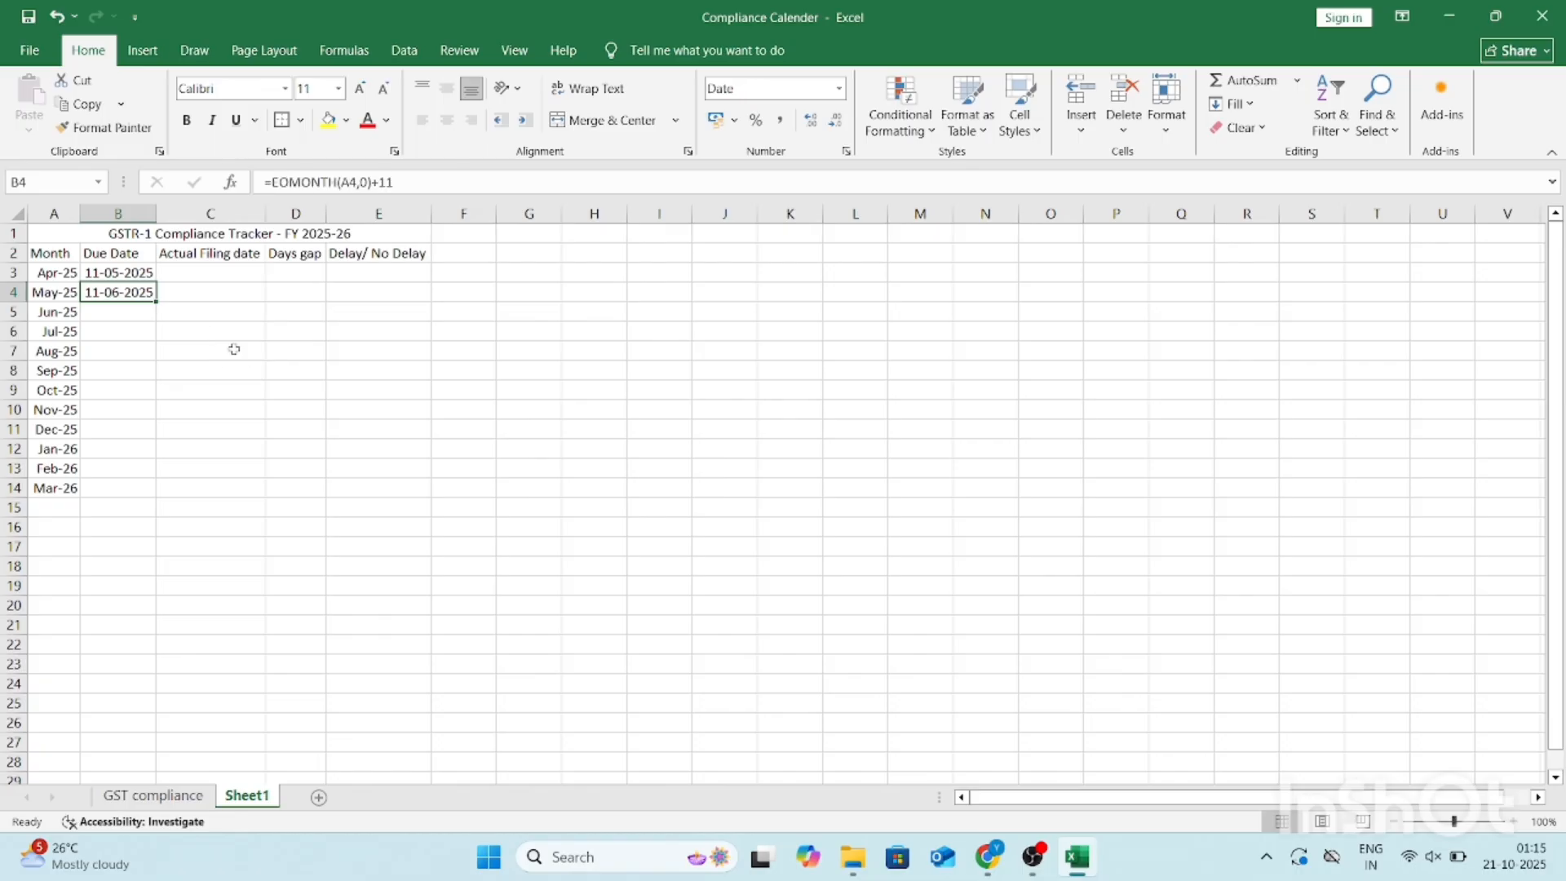
{"action": "key", "text": "F2"}
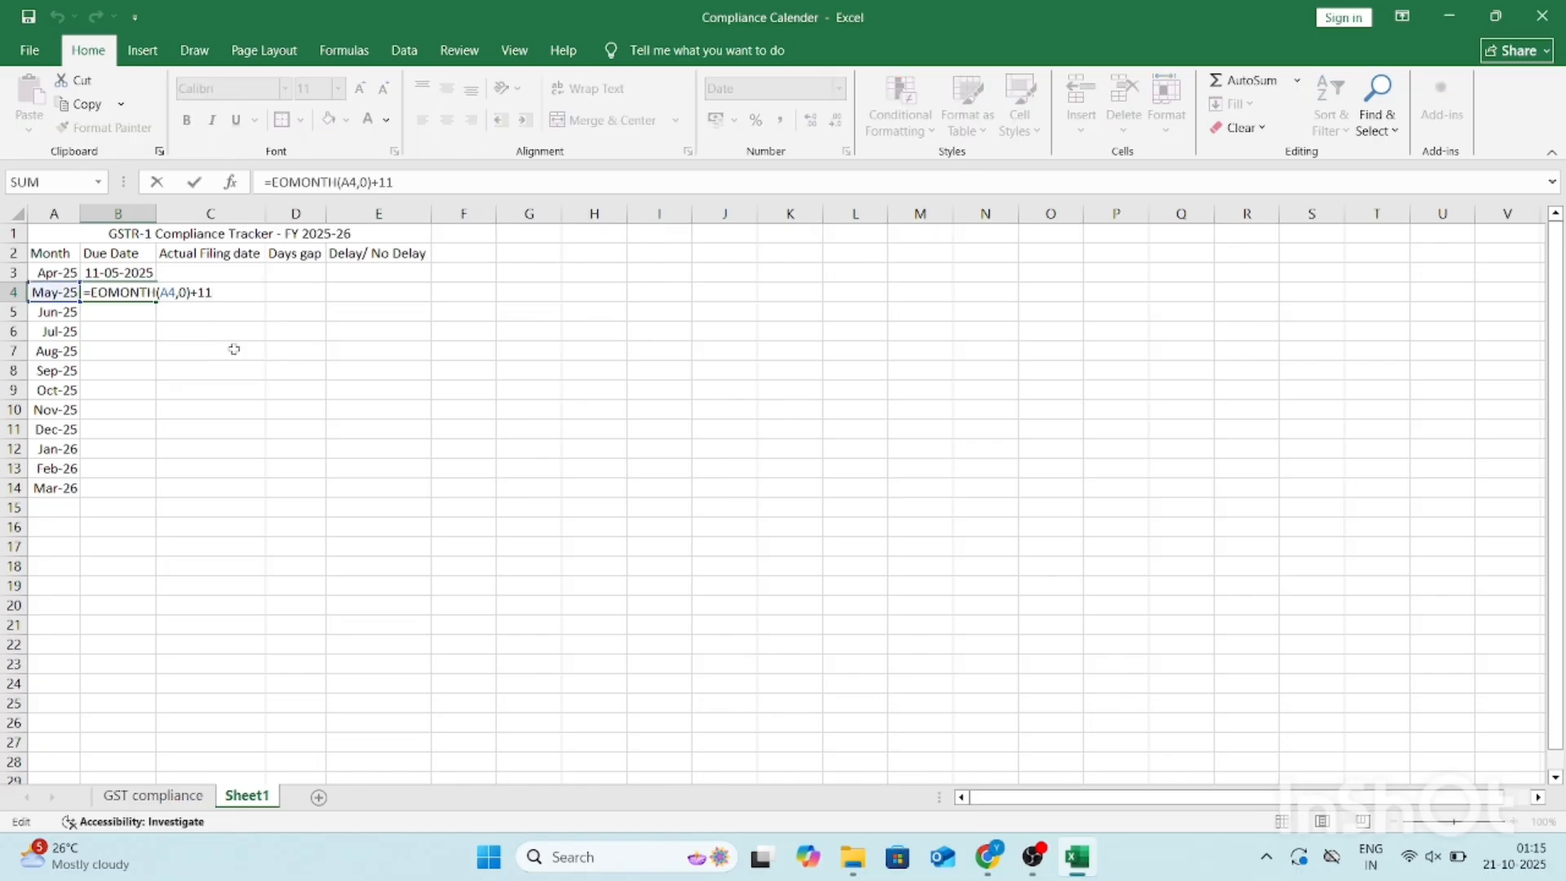
{"action": "key", "text": "Escape"}
{"action": "key", "text": "F2"}
{"action": "key", "text": "Escape"}
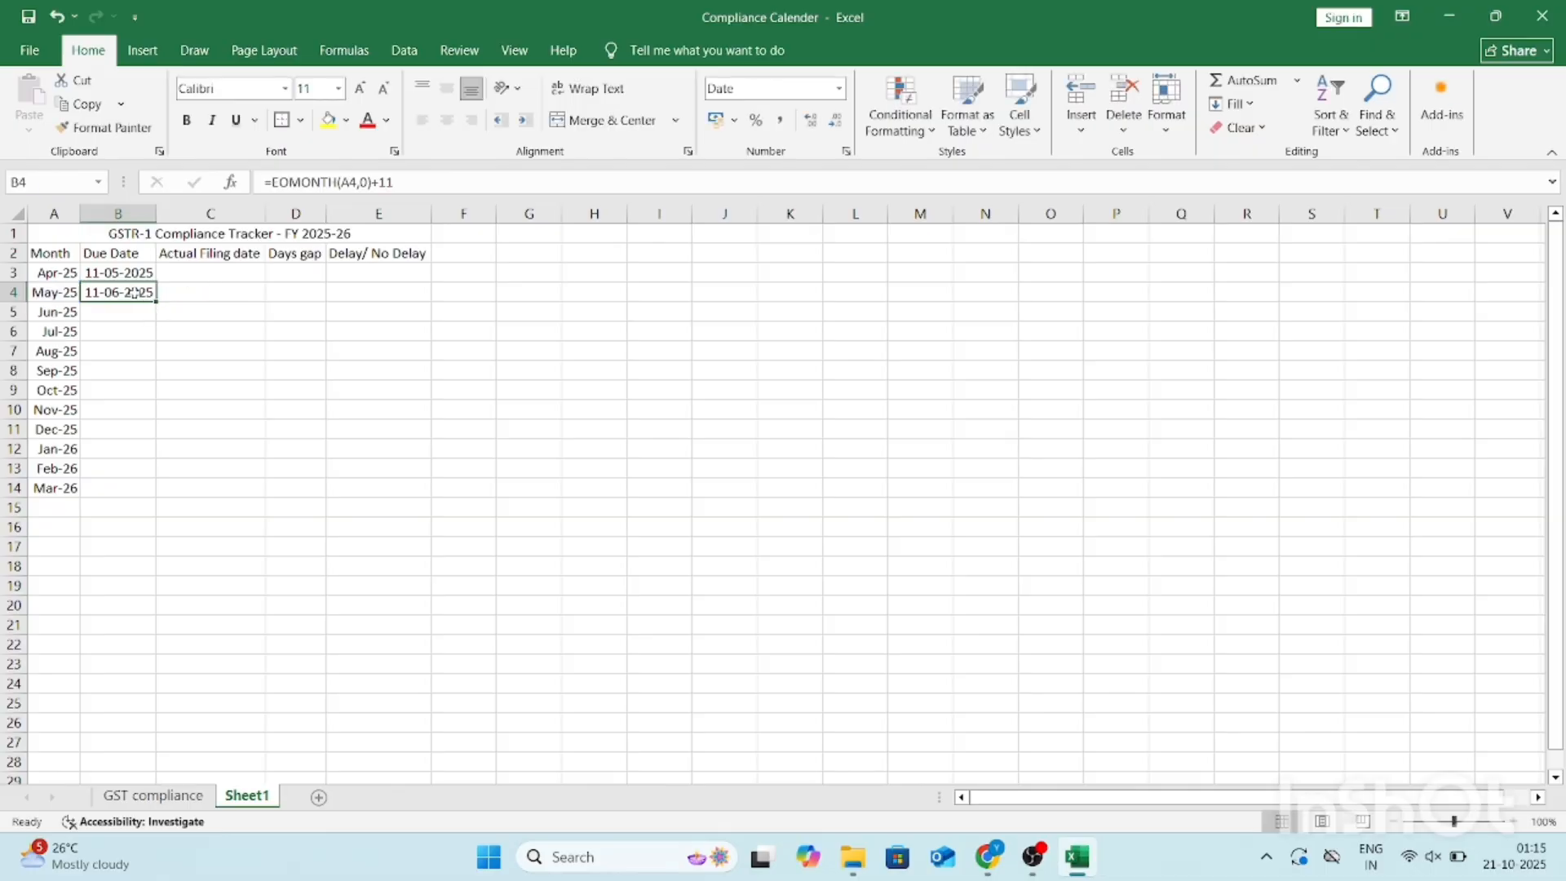
Step: Fill the due date formula from B4 down to B14 for the remaining months through Mar-26
{"action": "left_click", "coordinate": [46, 275]}
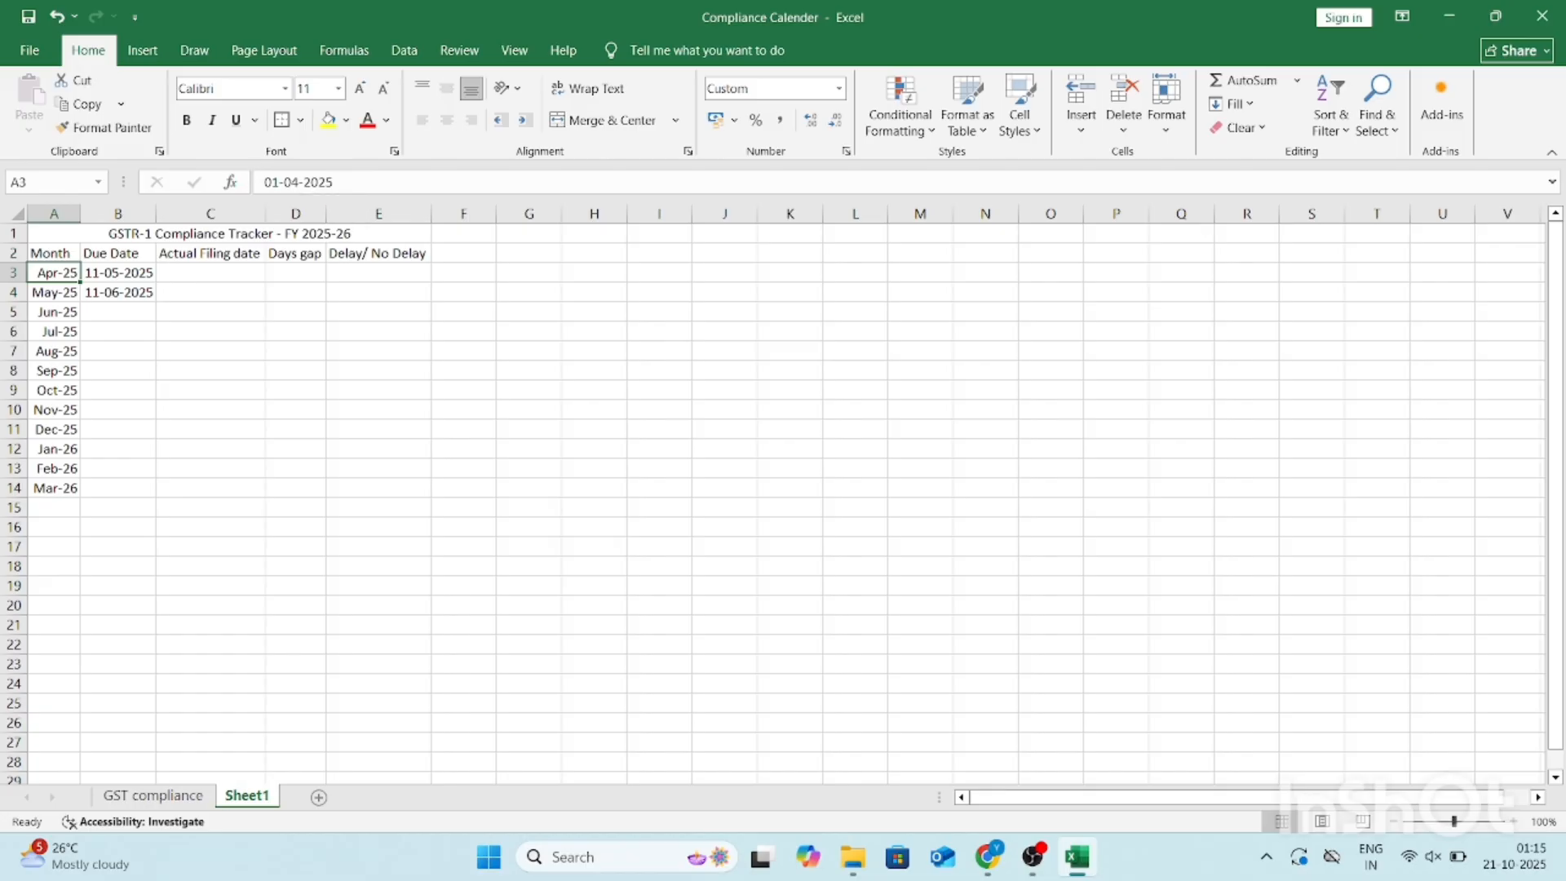
{"action": "key", "text": "Down"}
{"action": "key", "text": "Down"}
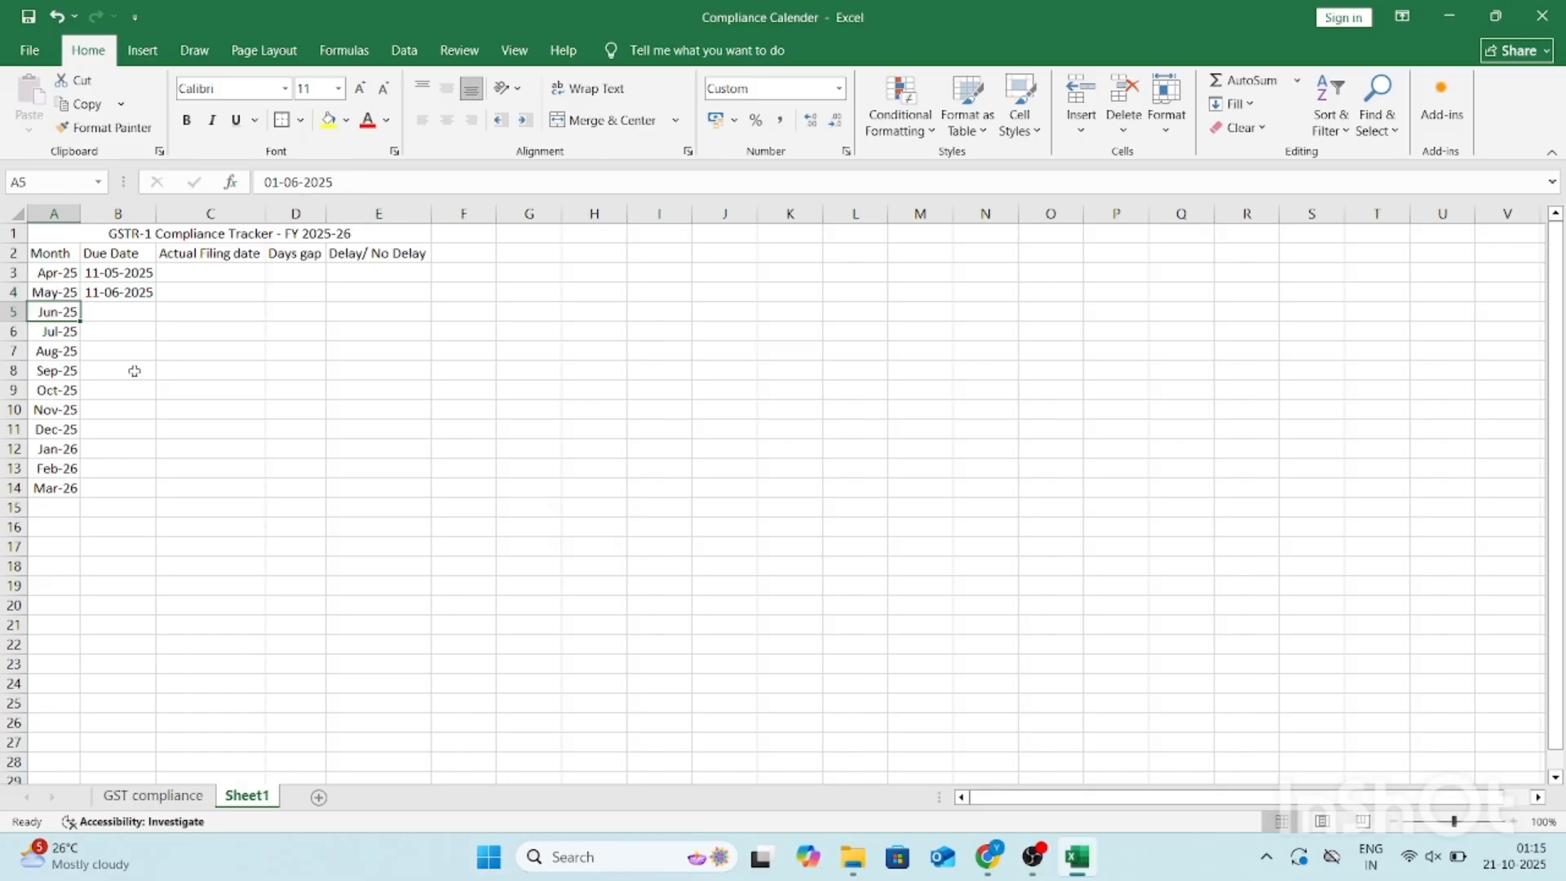
{"action": "key", "text": "Down"}
{"action": "key", "text": "Up"}
{"action": "left_click", "coordinate": [143, 291]}
{"action": "double_click", "coordinate": [156, 301]}
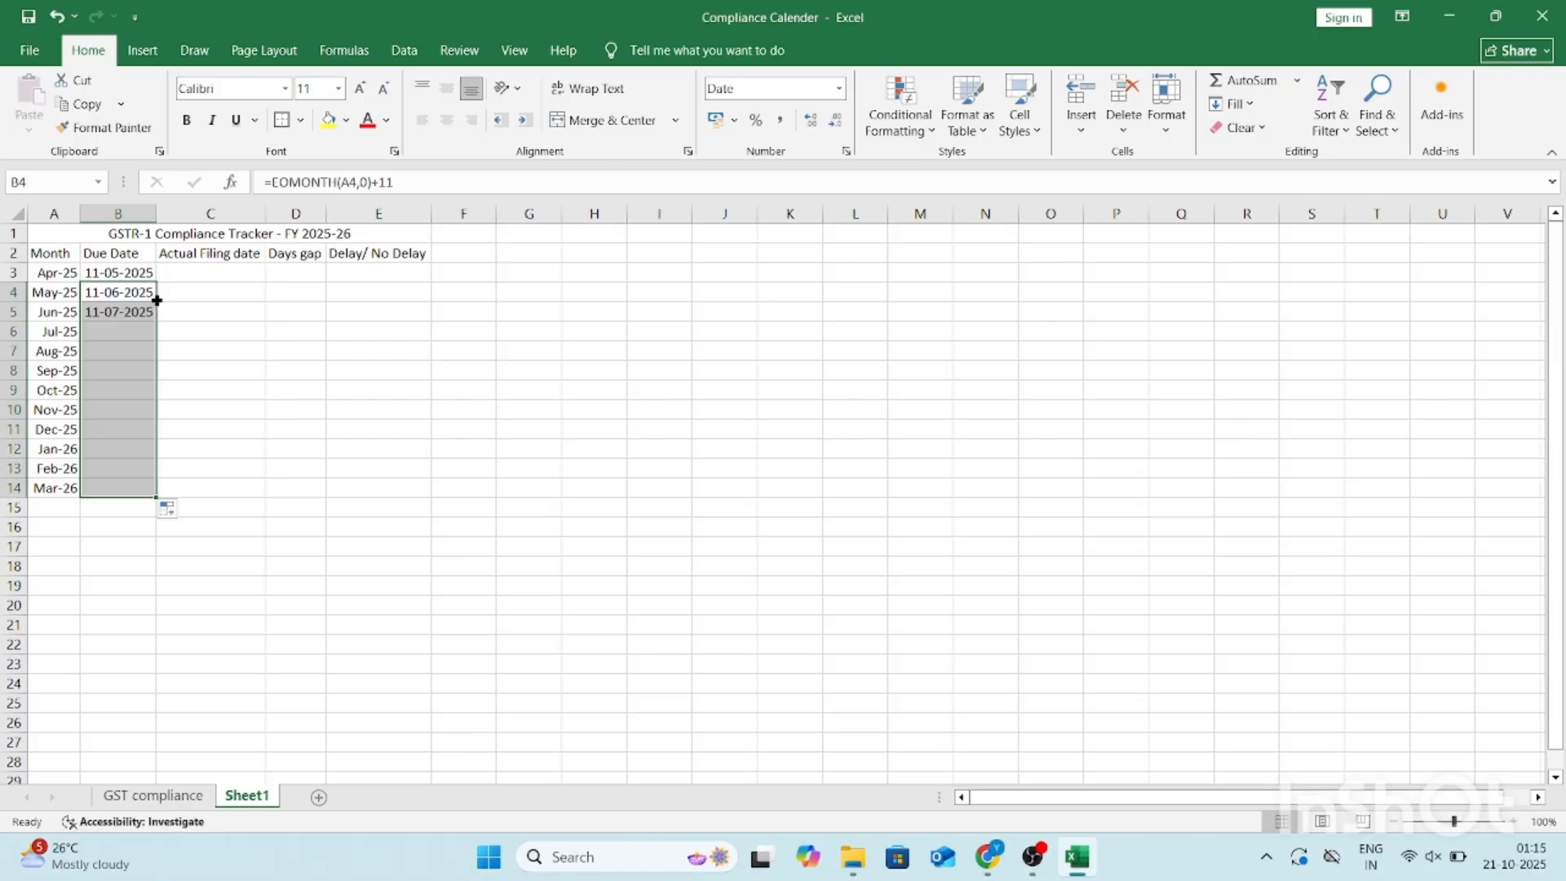
{"action": "left_click", "coordinate": [121, 481]}
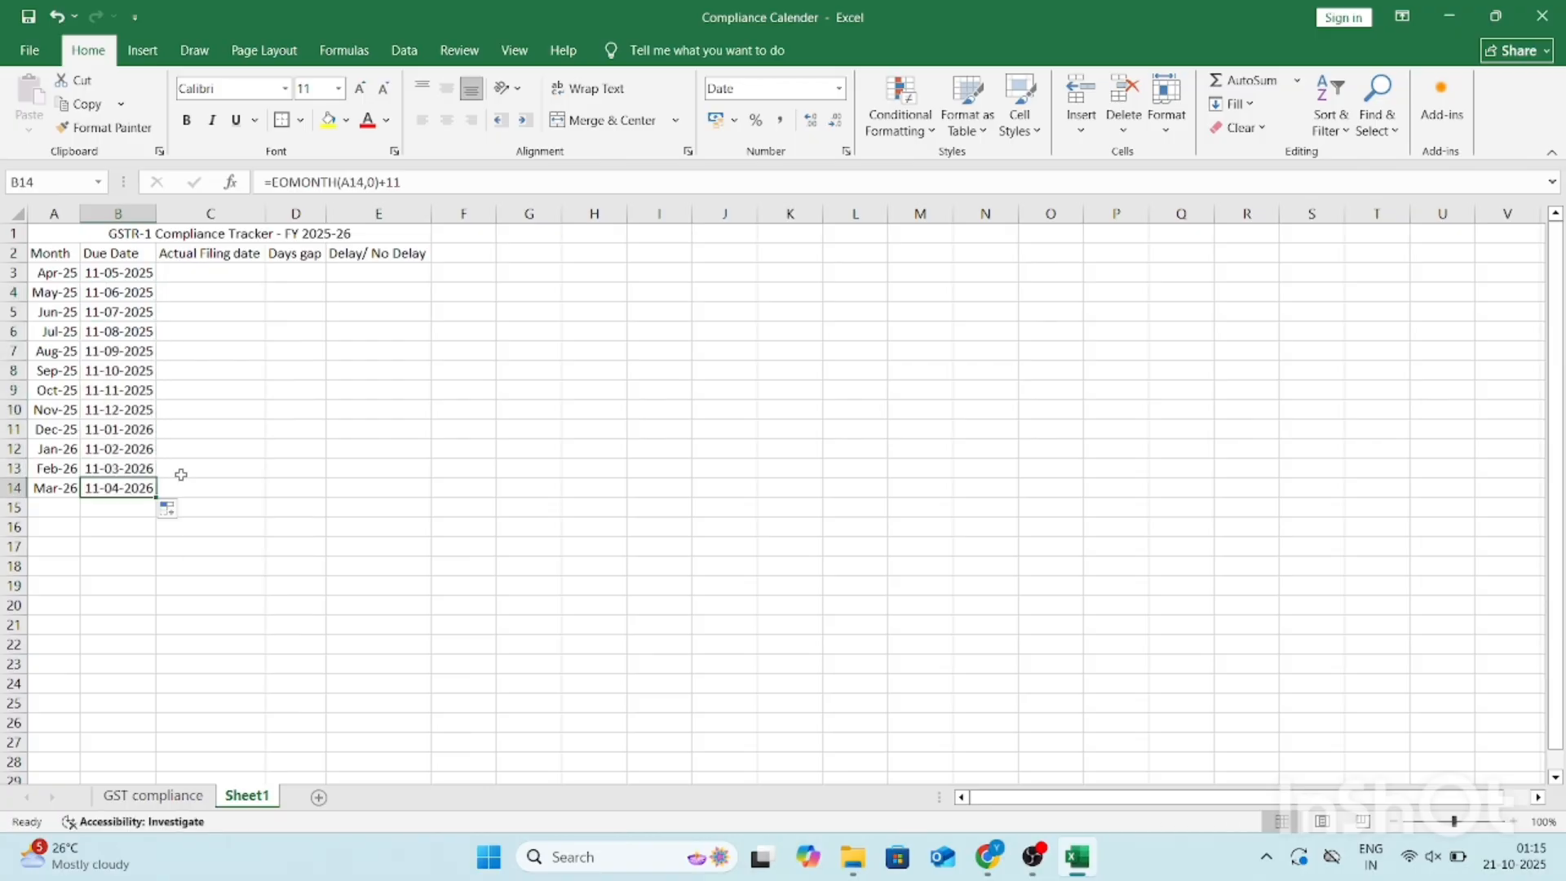
{"action": "left_click", "coordinate": [68, 487]}
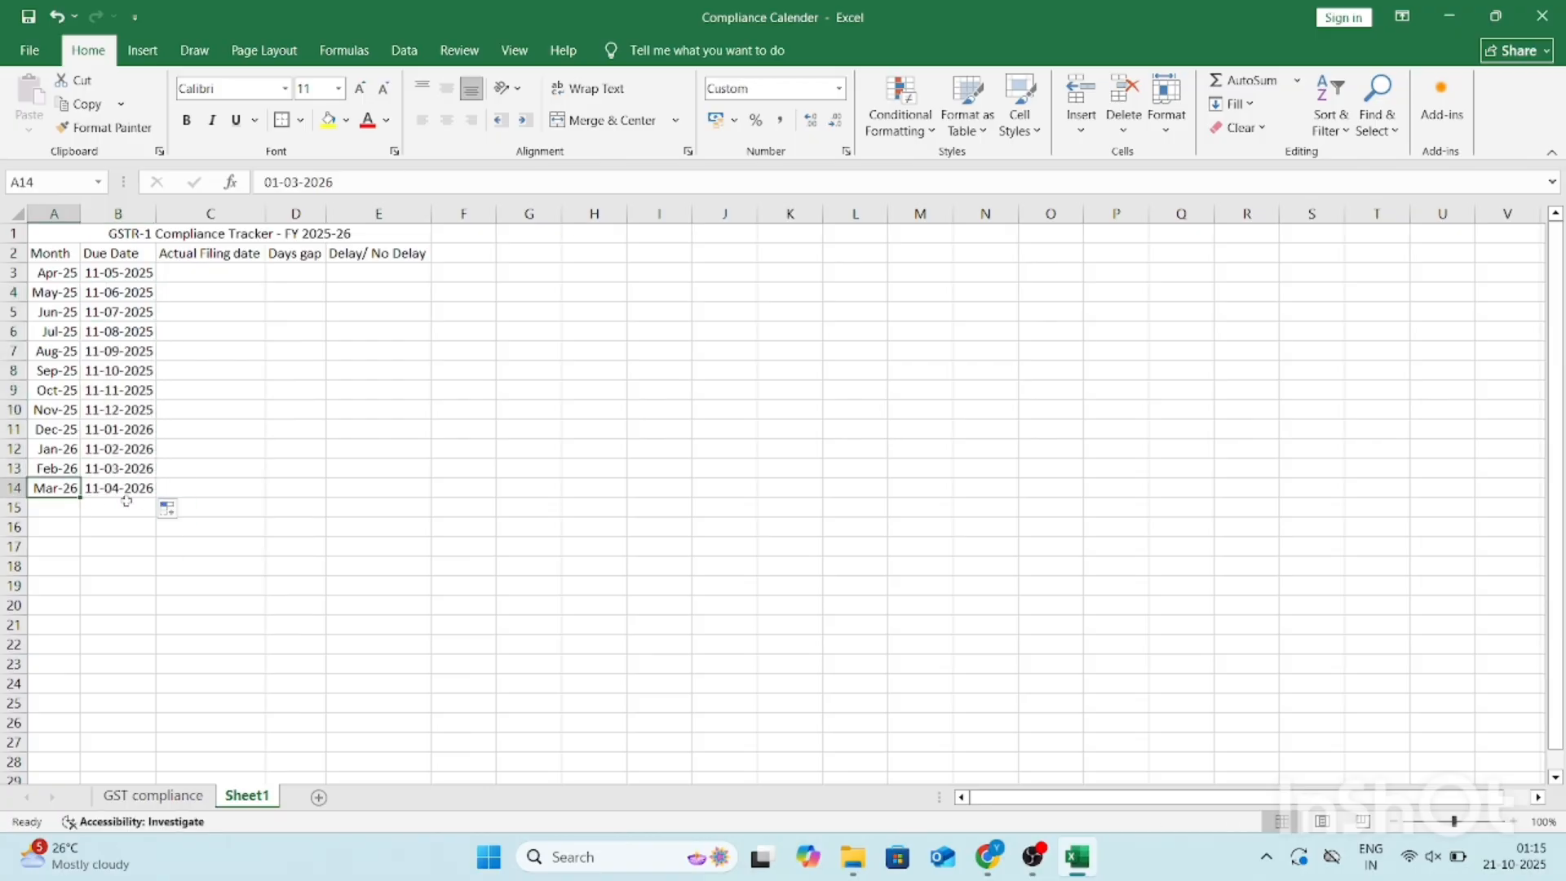
Step: Copy the due dates in B3:B8 into C3:C8 as values only and format them as Short Date
{"action": "left_click", "coordinate": [210, 282]}
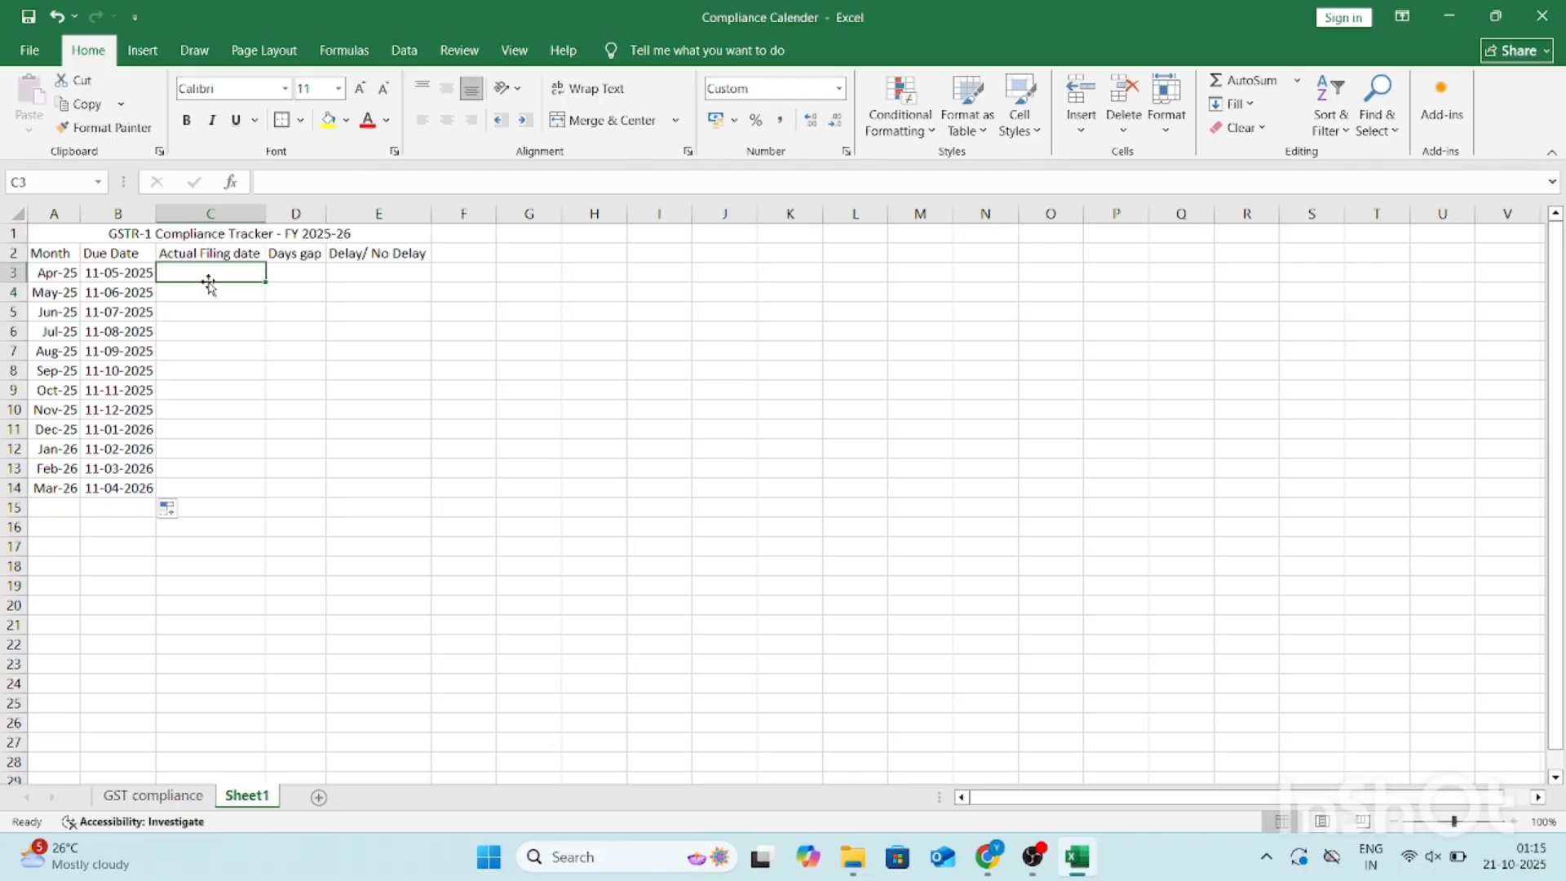
{"action": "key", "text": "Left"}
{"action": "key", "text": "shift+Down"}
{"action": "key", "text": "shift+Down"}
{"action": "key", "text": "shift+Down"}
{"action": "key", "text": "shift+Down"}
{"action": "key", "text": "shift+Down"}
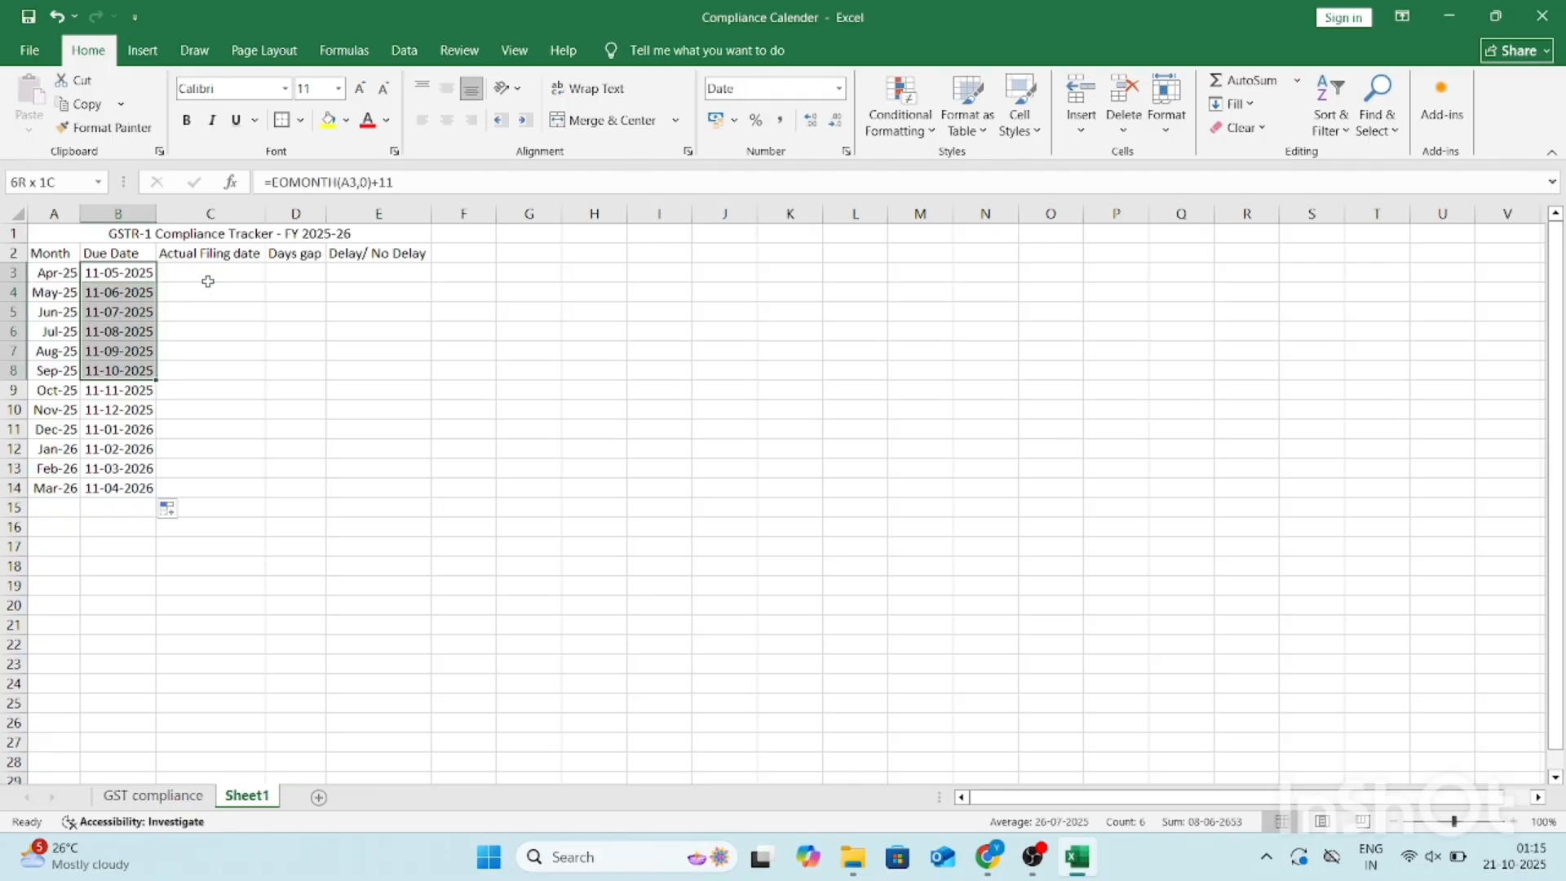
{"action": "key", "text": "ctrl+c"}
{"action": "left_click", "coordinate": [210, 281]}
{"action": "key", "text": "alt+e"}
{"action": "key", "text": "s"}
{"action": "key", "text": "b"}
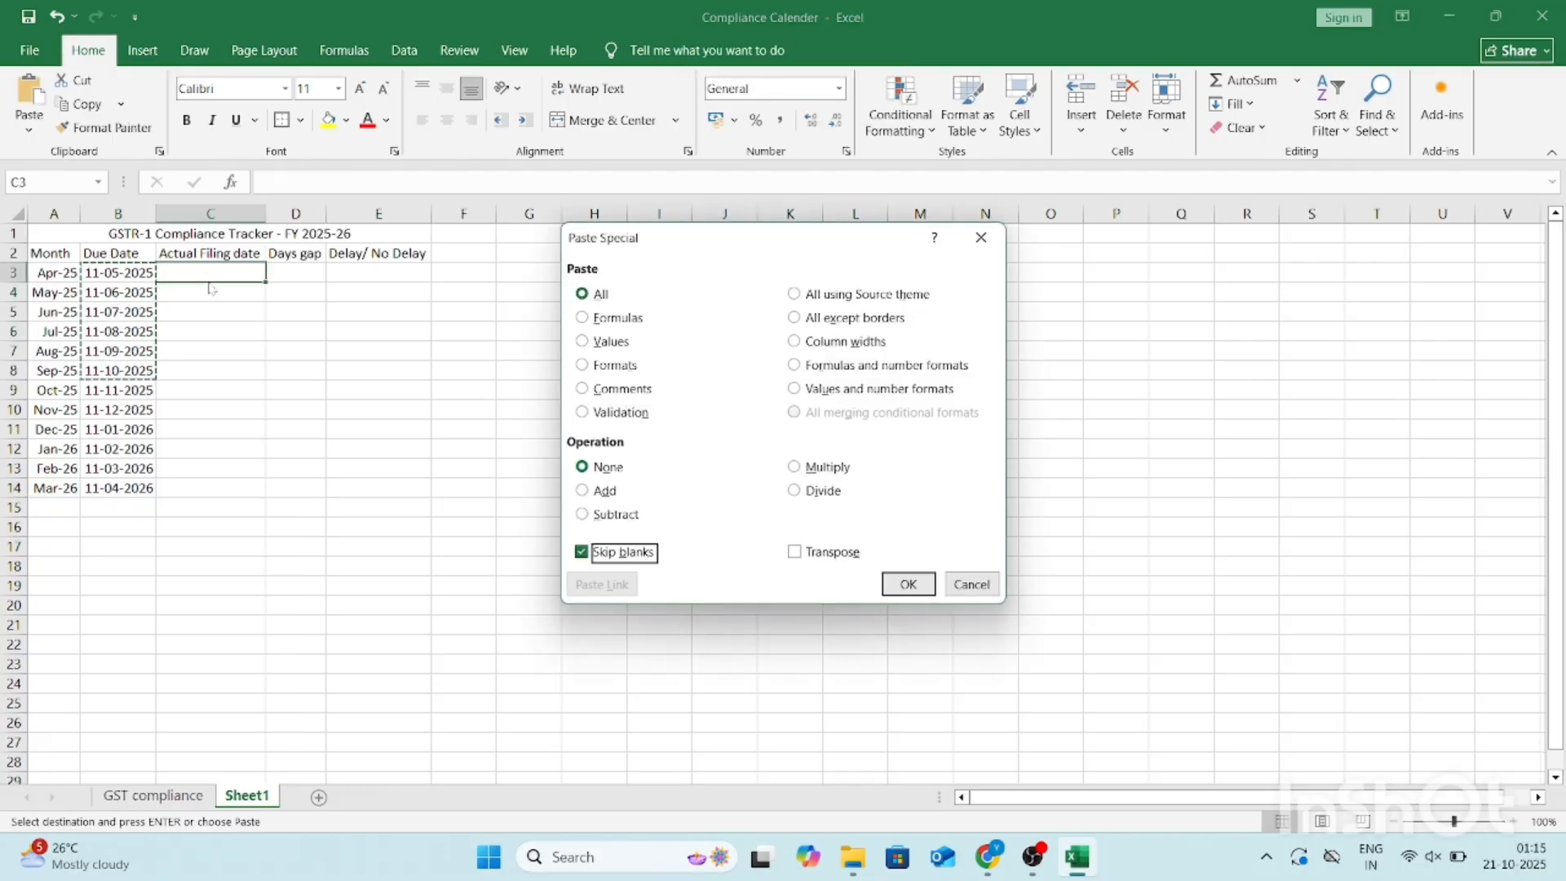
{"action": "key", "text": "v"}
{"action": "key", "text": "Return"}
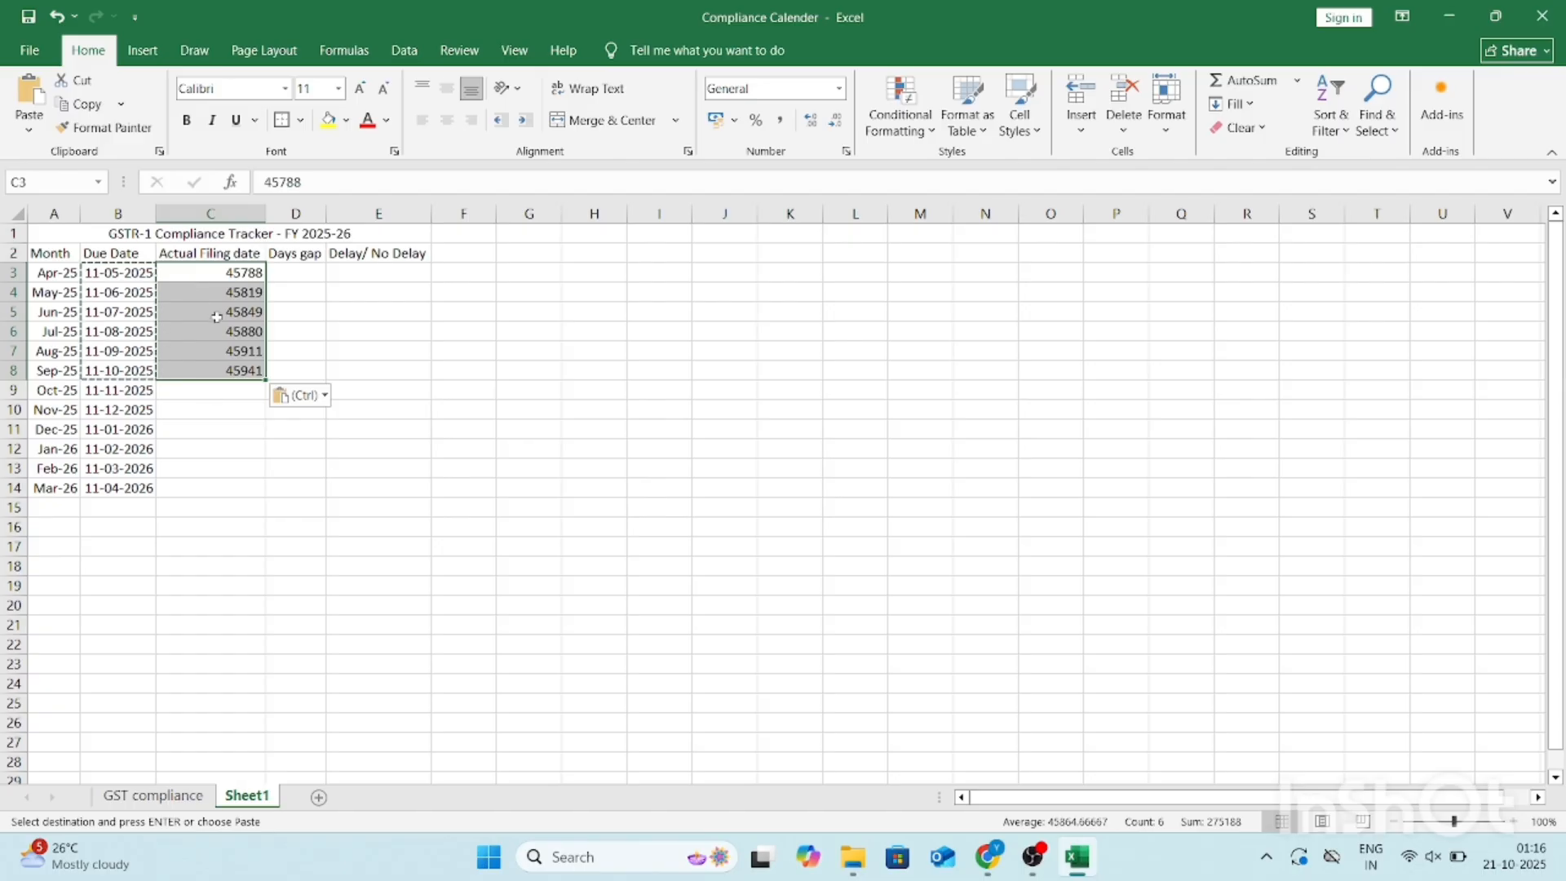
{"action": "left_click", "coordinate": [839, 88]}
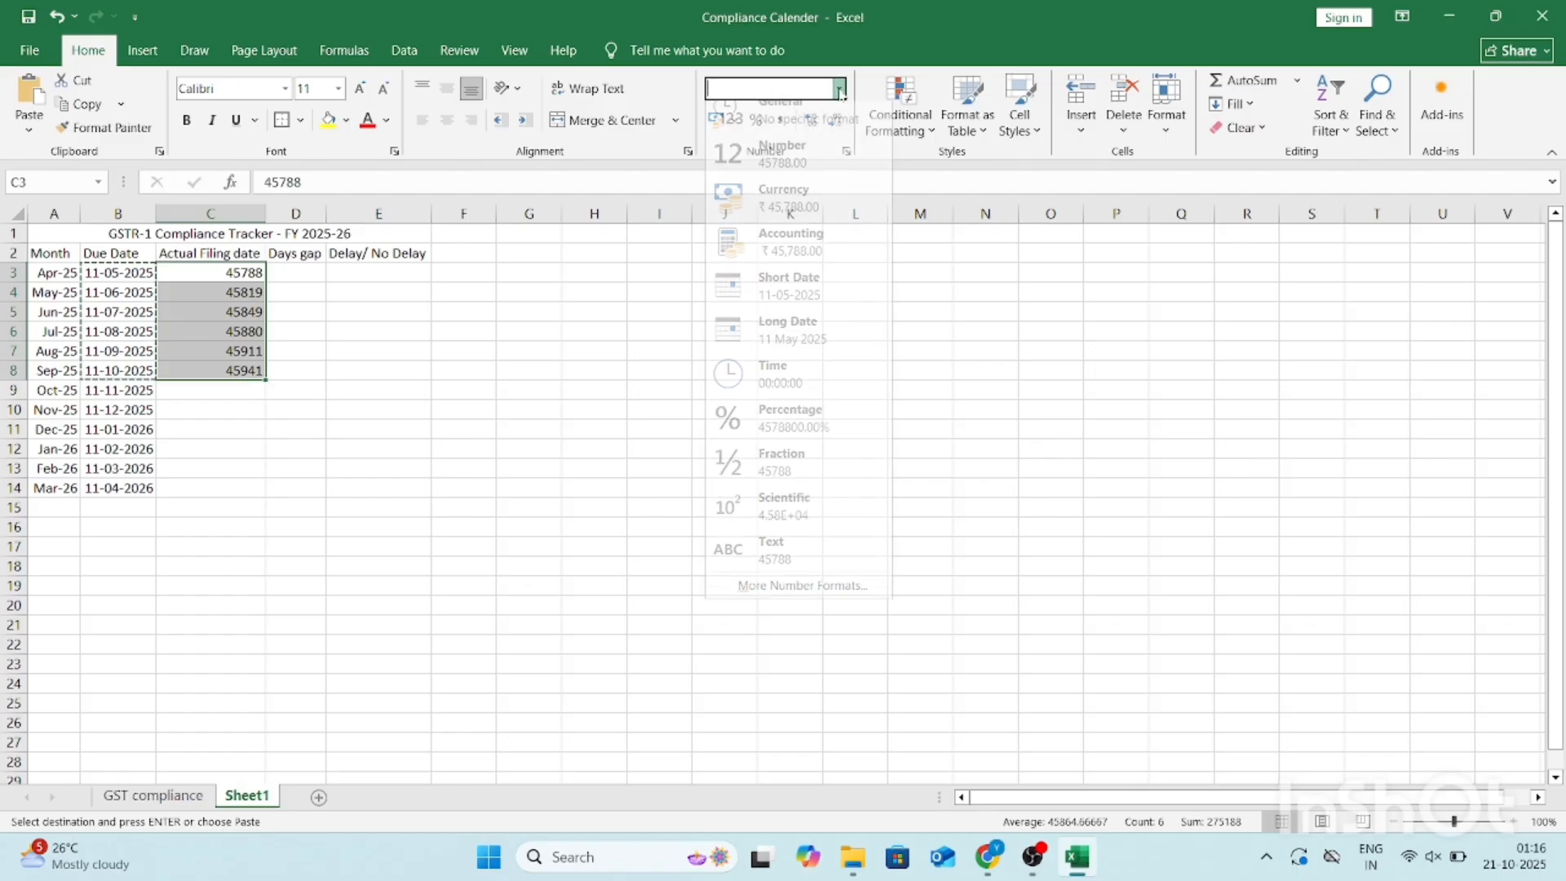
{"action": "left_click", "coordinate": [834, 311]}
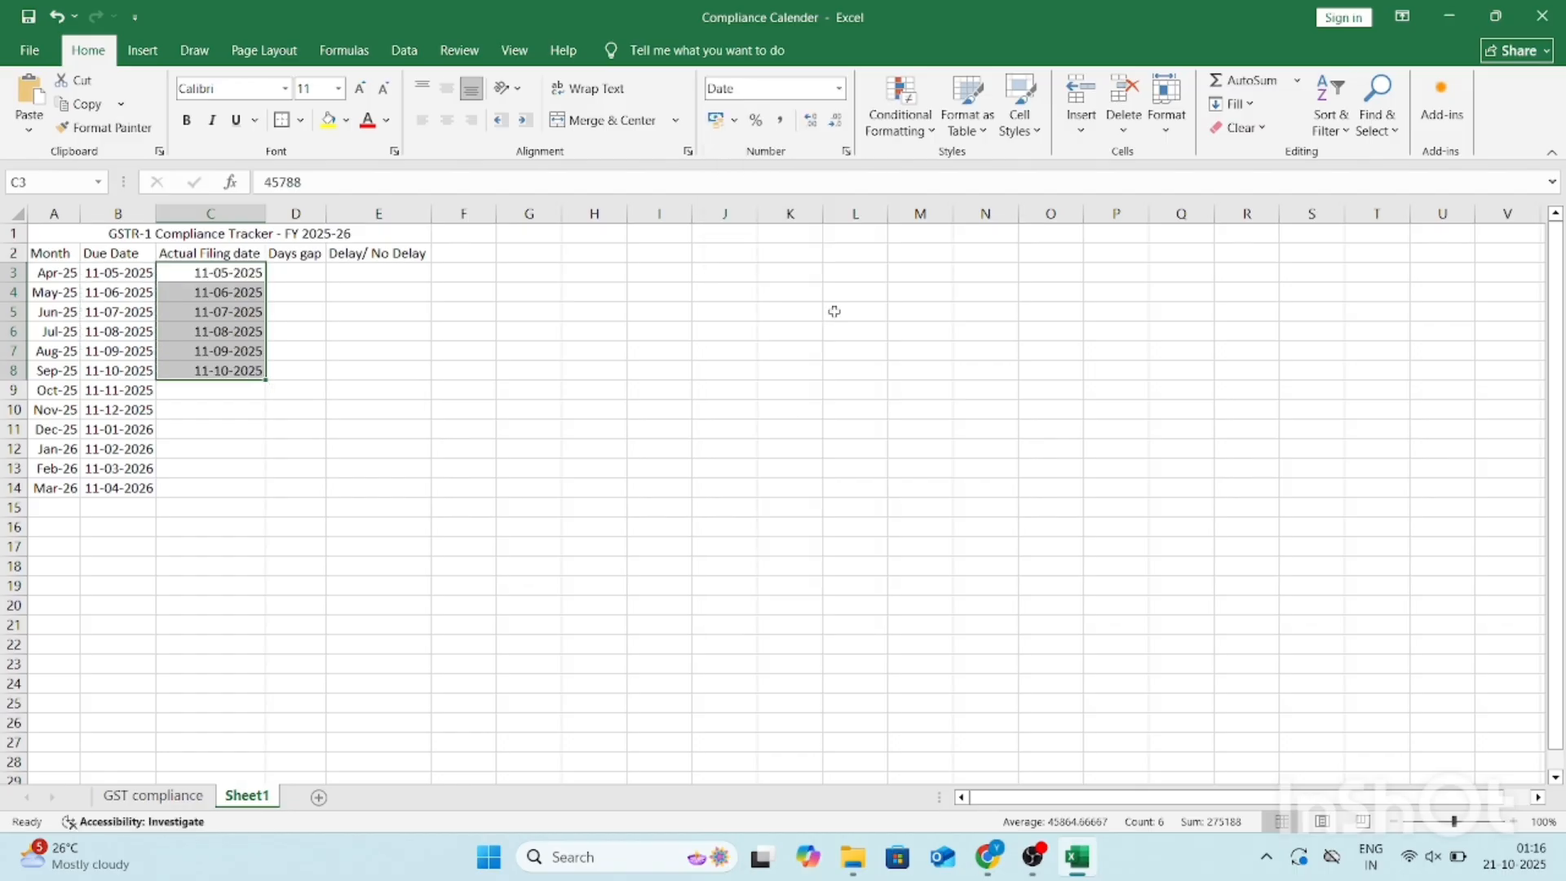
Step: Test the Short Date format on the number 1 in H3 and clear the cell
{"action": "left_click", "coordinate": [618, 273]}
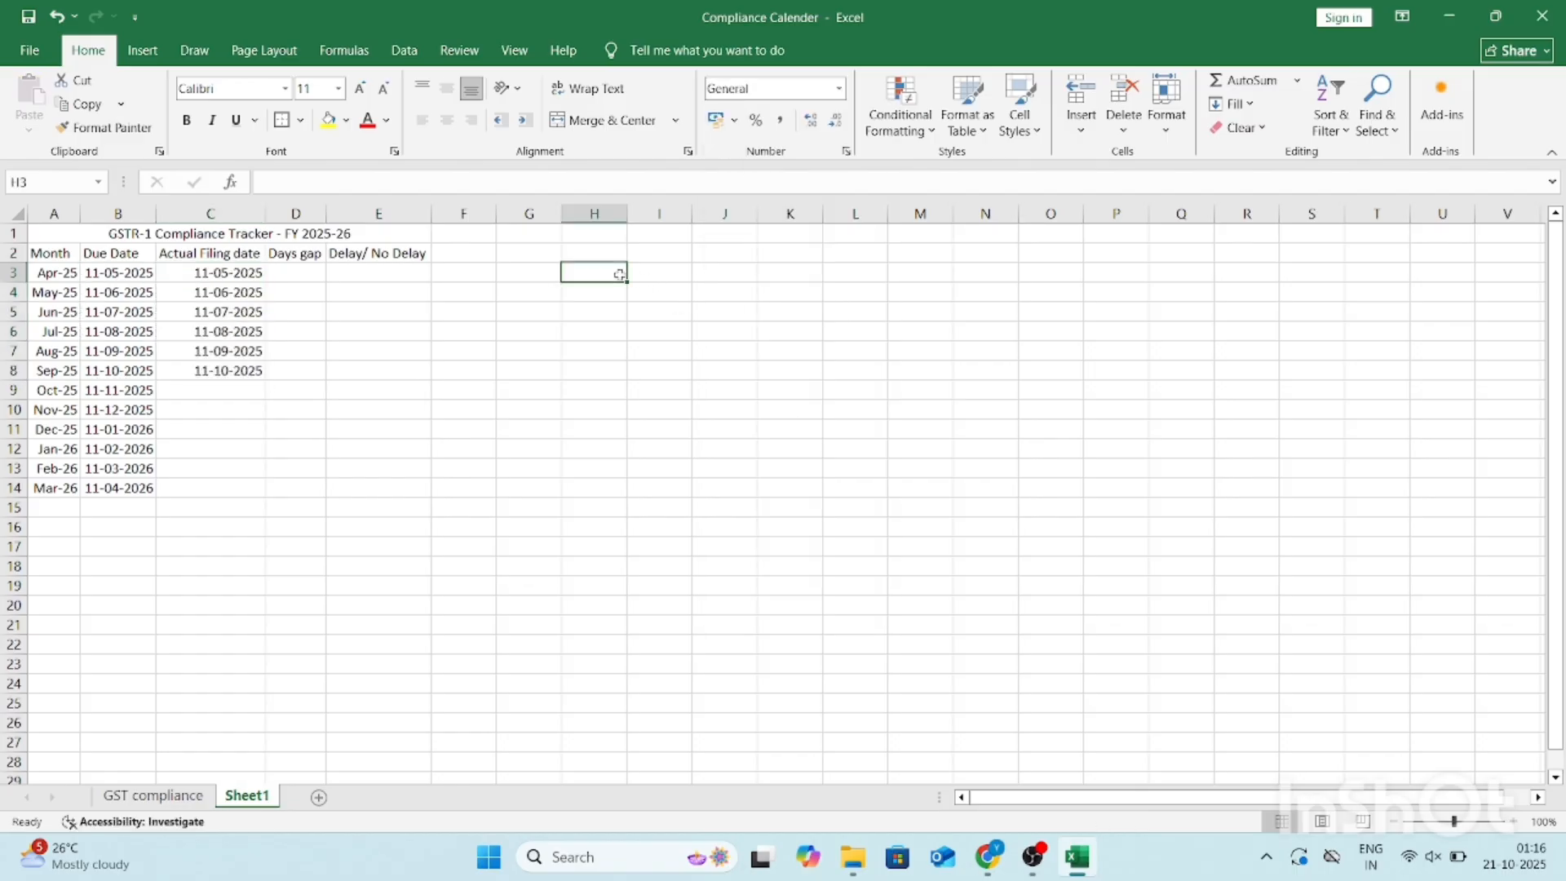
{"action": "type", "text": "1"}
{"action": "key", "text": "ctrl+Return"}
{"action": "left_click", "coordinate": [839, 89]}
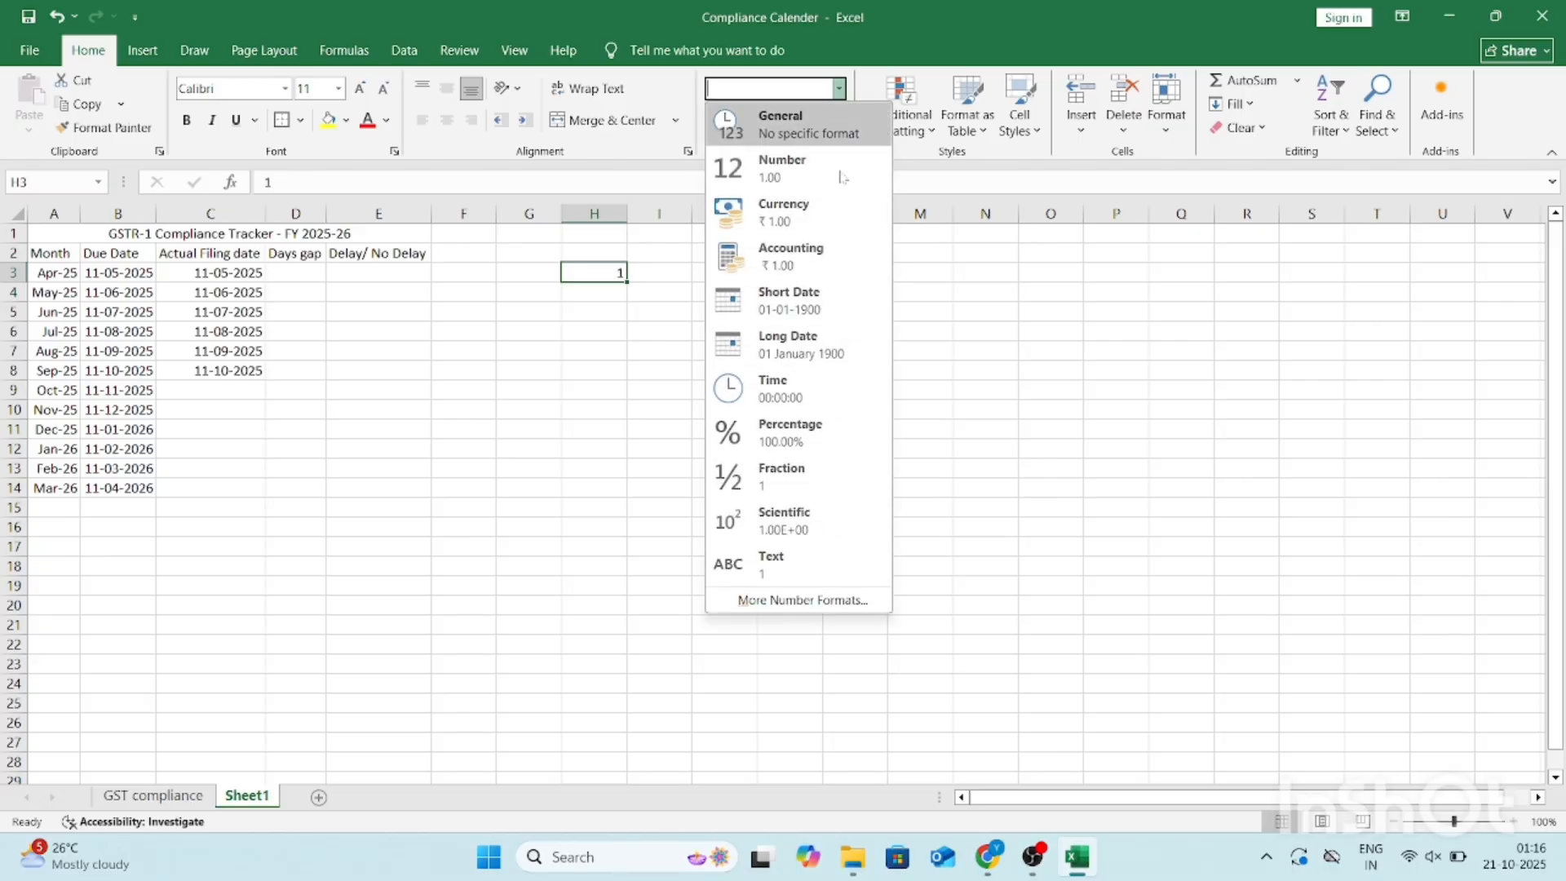
{"action": "left_click", "coordinate": [823, 295]}
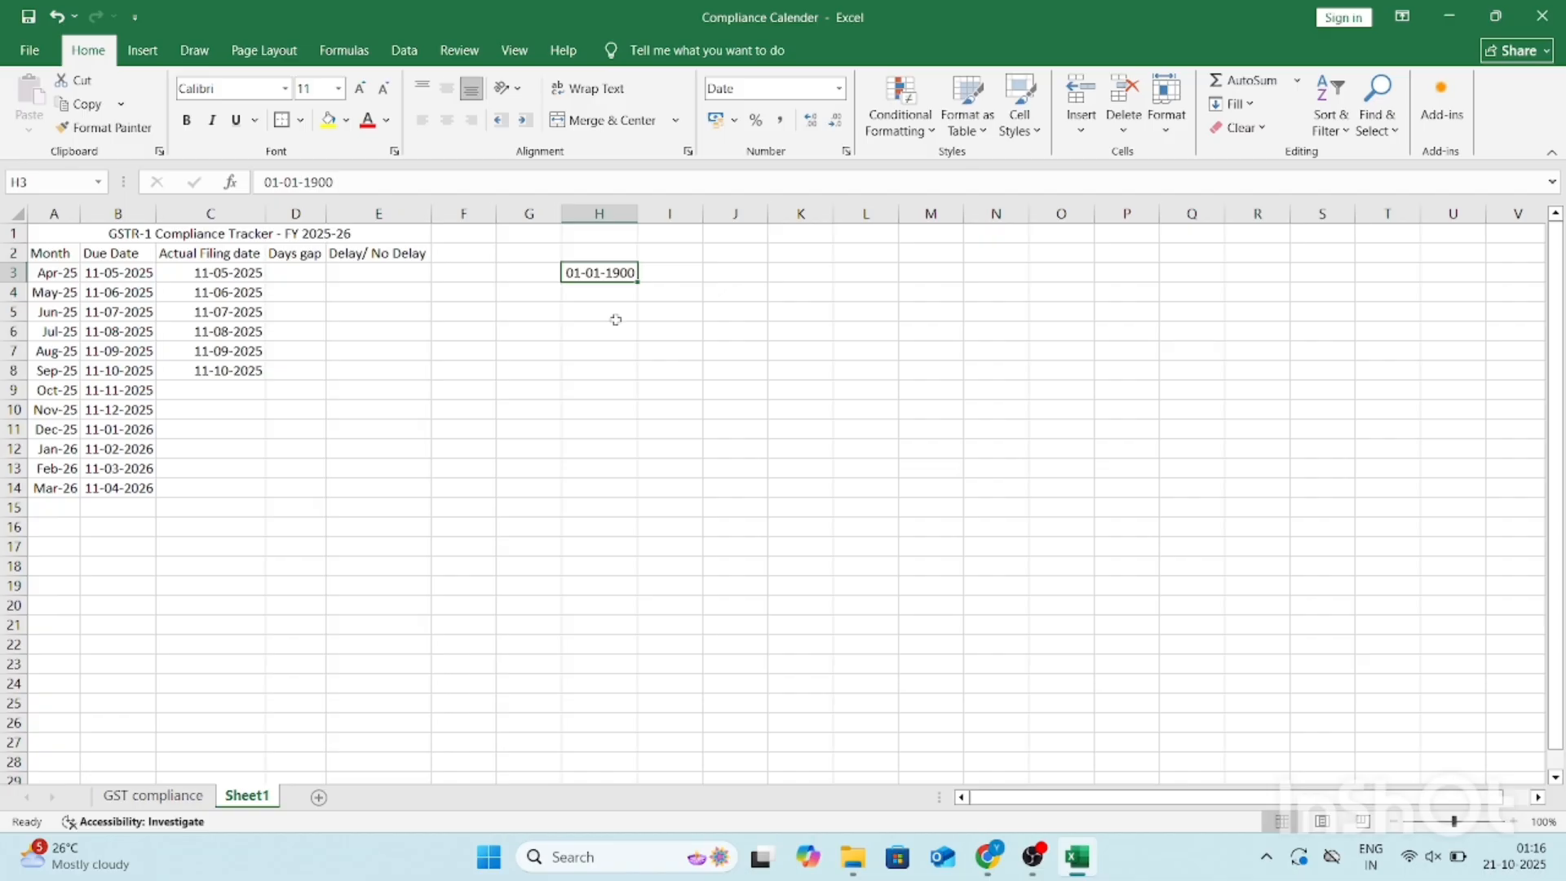
{"action": "key", "text": "Delete"}
Step: Change the May-25 actual filing date in C4 to 10-06-2025
{"action": "key", "text": "Left"}
{"action": "key", "text": "Left"}
{"action": "key", "text": "Left"}
{"action": "key", "text": "Left"}
{"action": "key", "text": "Left"}
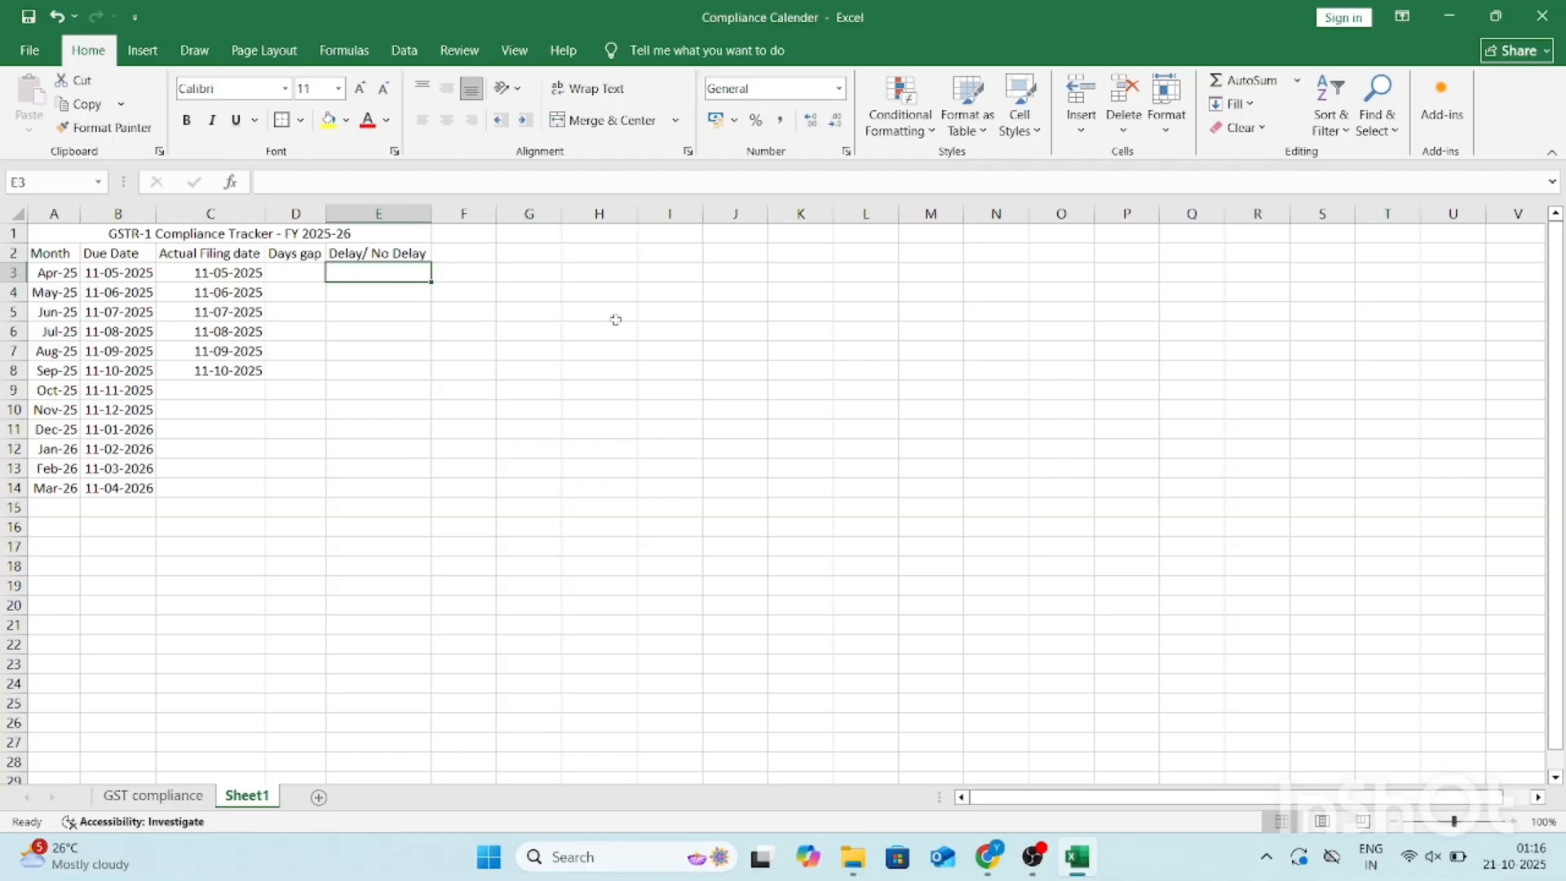
{"action": "key", "text": "Down"}
{"action": "key", "text": "Up"}
{"action": "key", "text": "F2"}
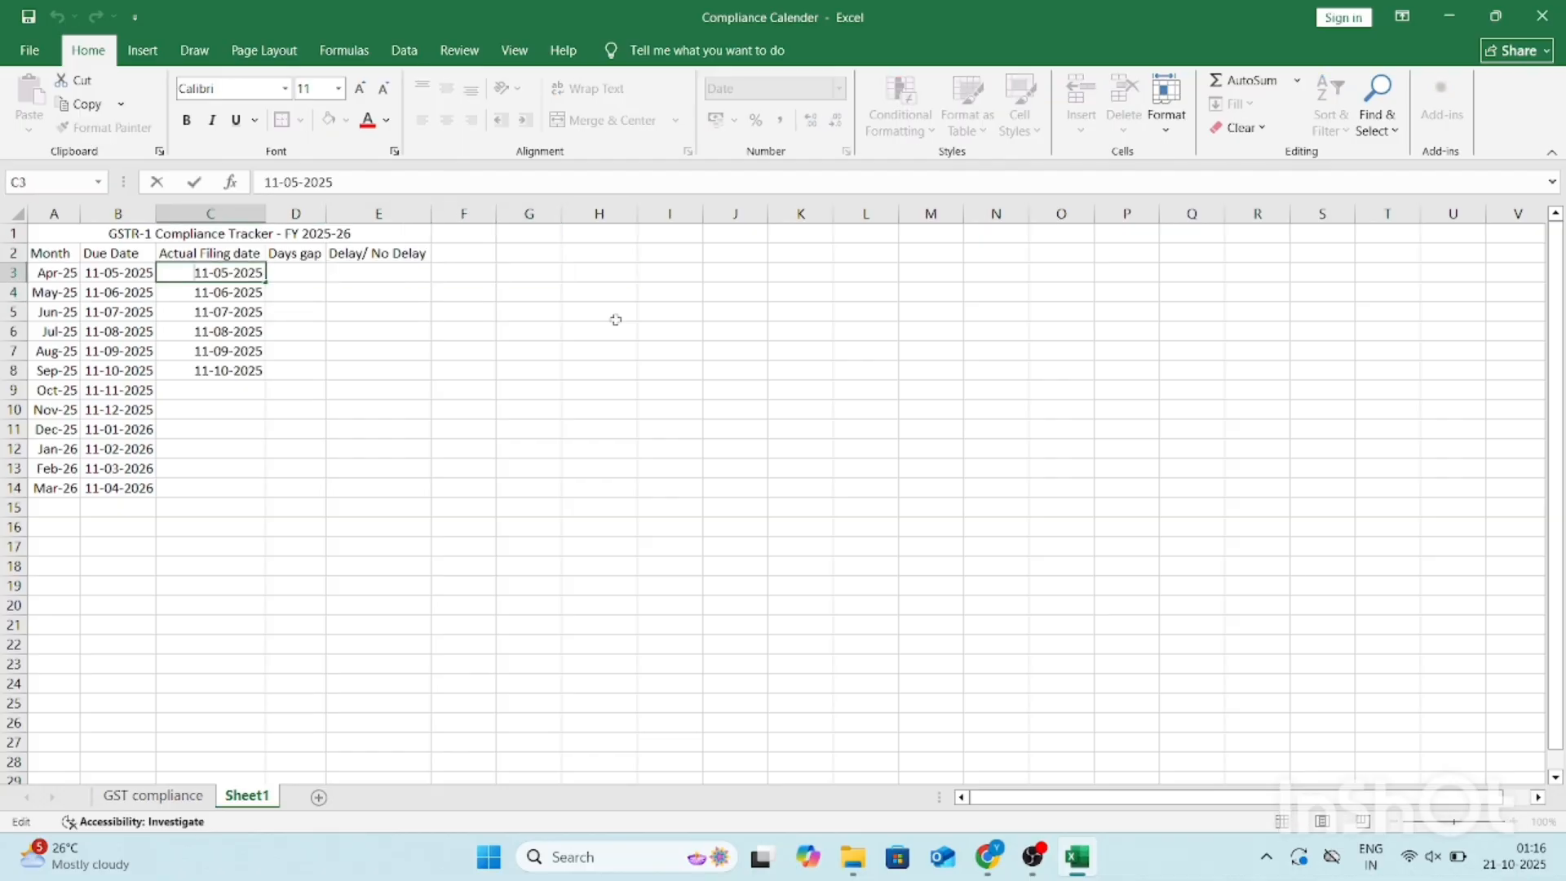
{"action": "key", "text": "Right"}
{"action": "key", "text": "Return"}
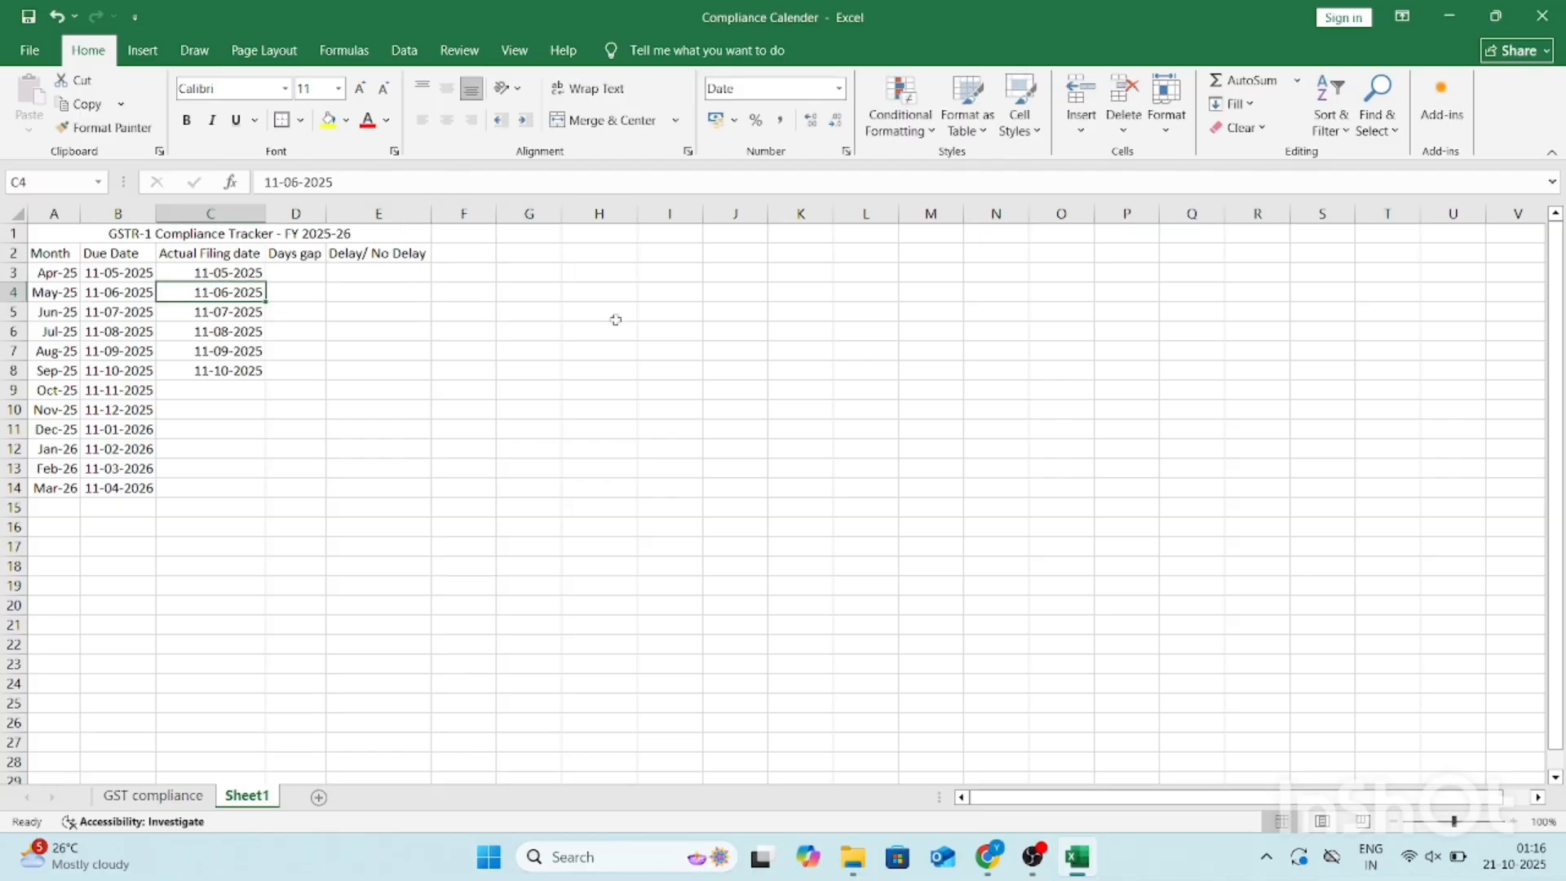
{"action": "key", "text": "F2"}
{"action": "key", "text": "Home"}
{"action": "key", "text": "Right"}
{"action": "key", "text": "shift+Right"}
{"action": "type", "text": "0"}
{"action": "key", "text": "Return"}
Step: Change the Jun-25 actual filing date in C5 to 12-07-2025
{"action": "key", "text": "F2"}
{"action": "key", "text": "Home"}
{"action": "key", "text": "Right"}
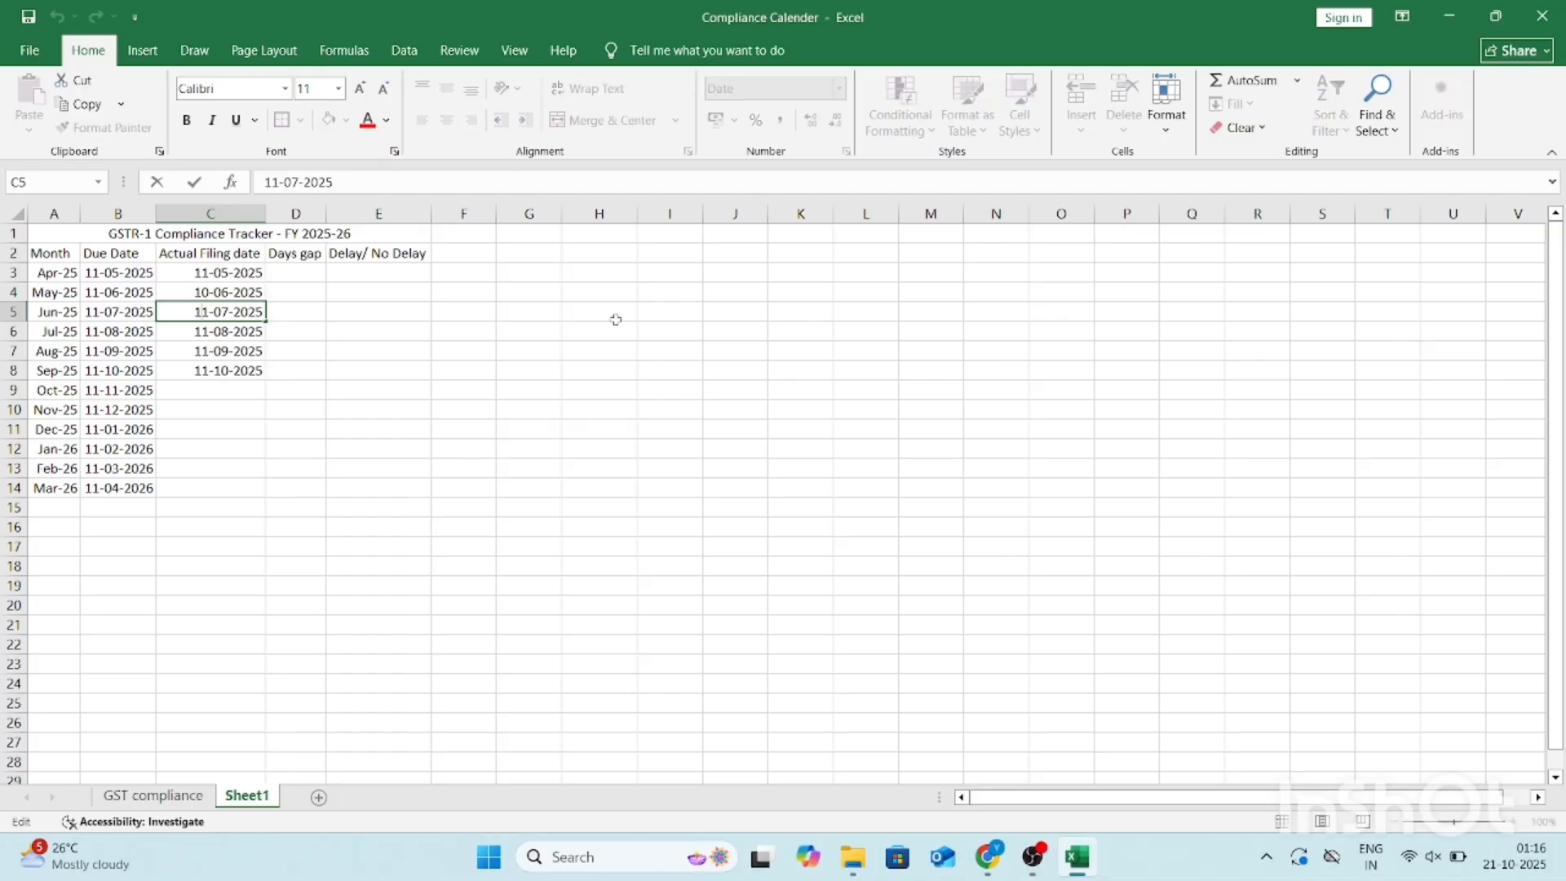
{"action": "key", "text": "shift+Right"}
{"action": "type", "text": "2"}
{"action": "key", "text": "Return"}
Step: Change the Jul-25 actual filing date in C6 to 10-08-2025
{"action": "key", "text": "F2"}
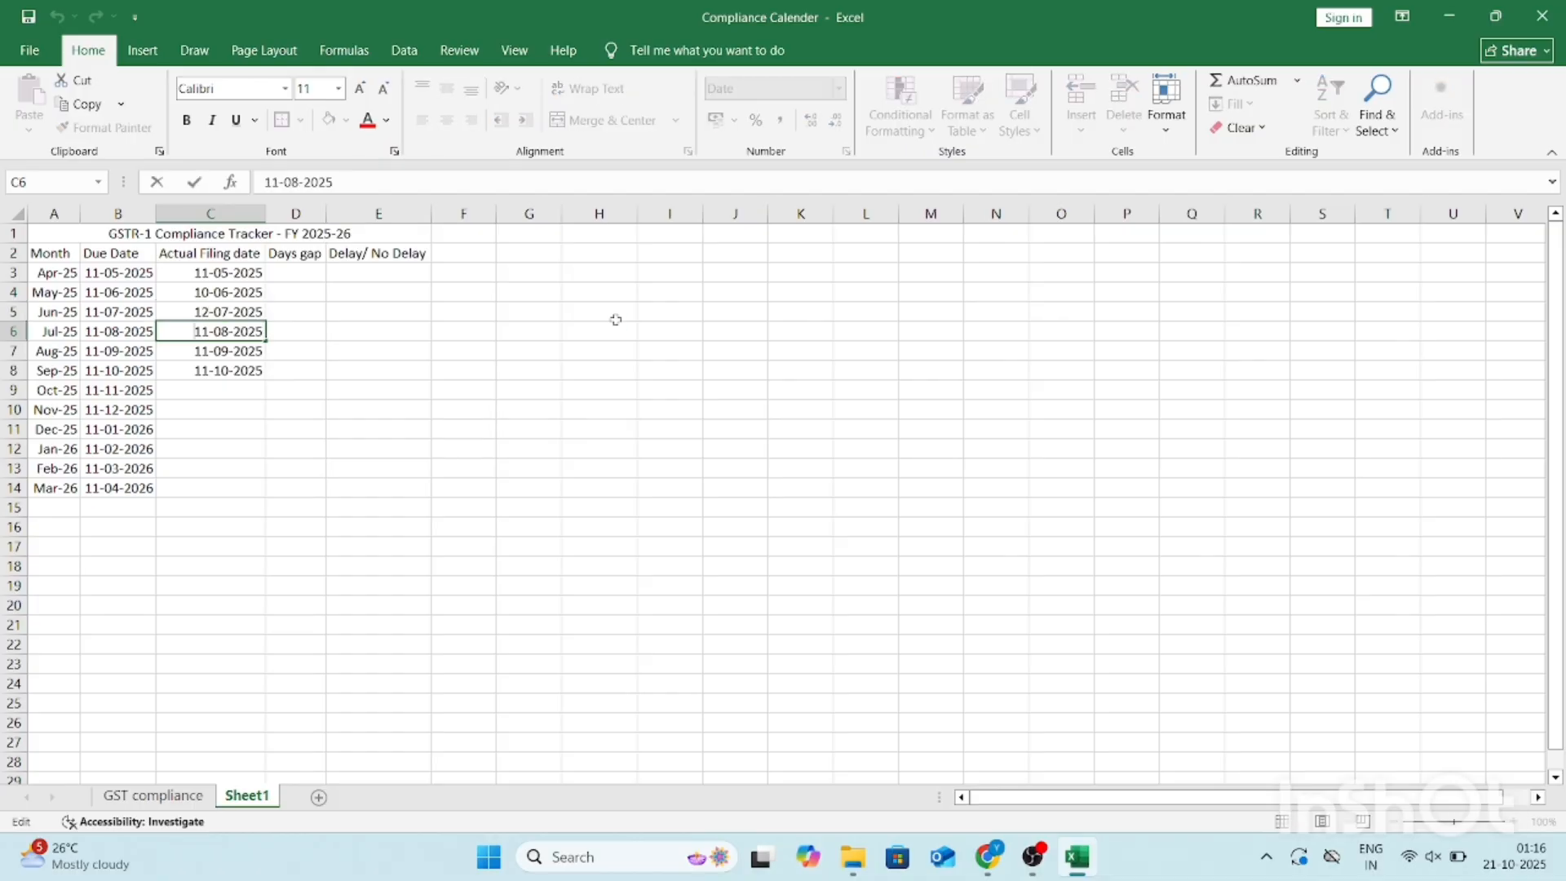
{"action": "key", "text": "Home"}
{"action": "key", "text": "Right"}
{"action": "key", "text": "shift+Right"}
{"action": "type", "text": "0"}
{"action": "key", "text": "Return"}
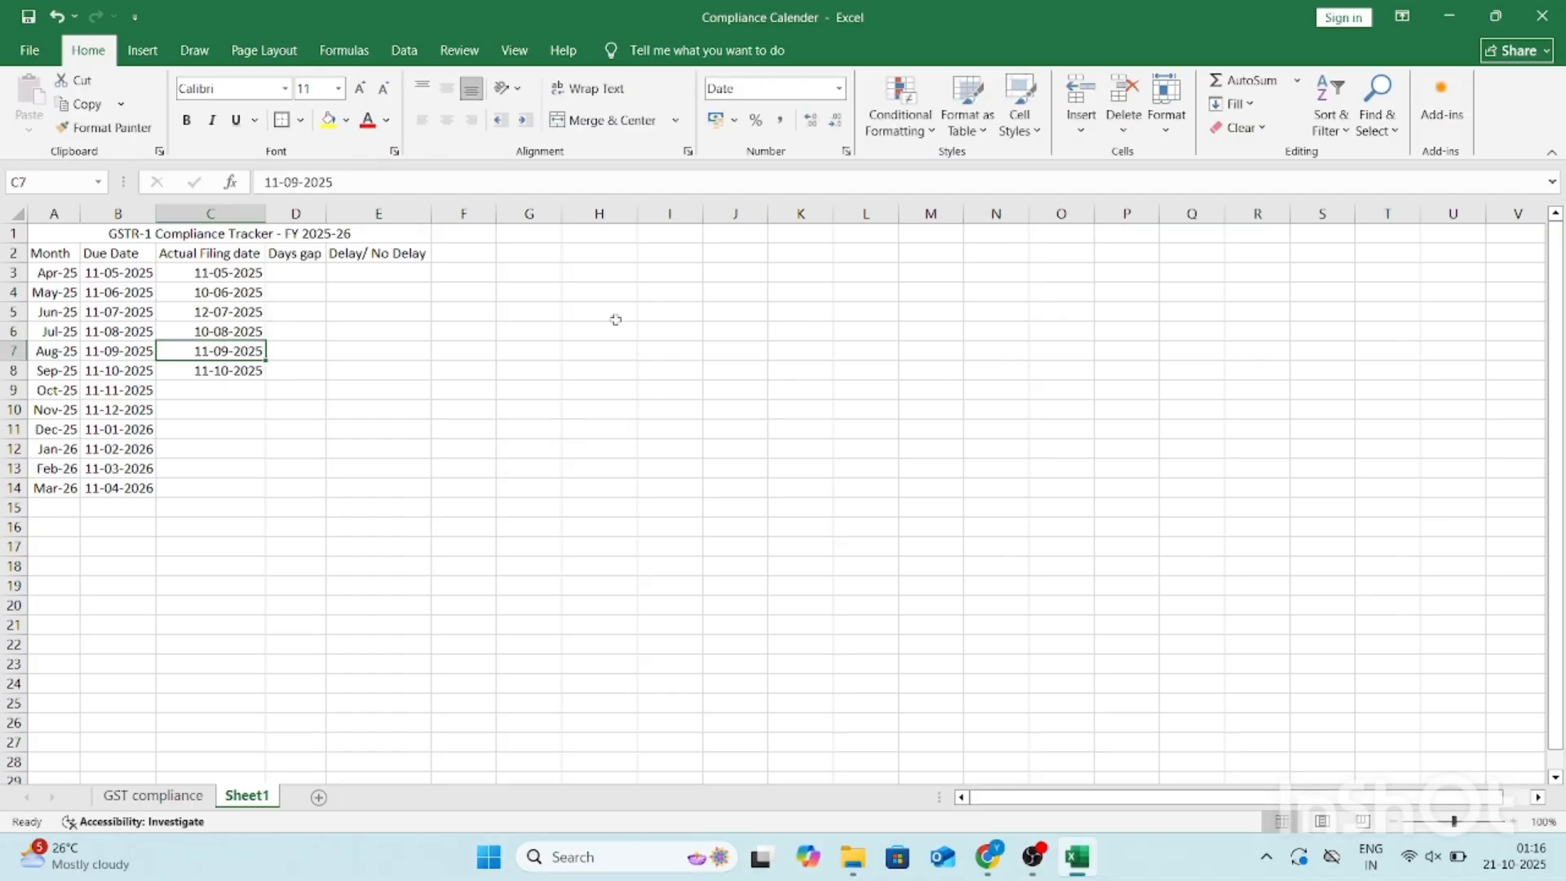
Step: Change the Aug-25 actual filing date in C7 to 09-09-2025
{"action": "key", "text": "Home"}
{"action": "key", "text": "shift+Right"}
{"action": "key", "text": "shift+Right"}
{"action": "type", "text": "09"}
{"action": "key", "text": "Return"}
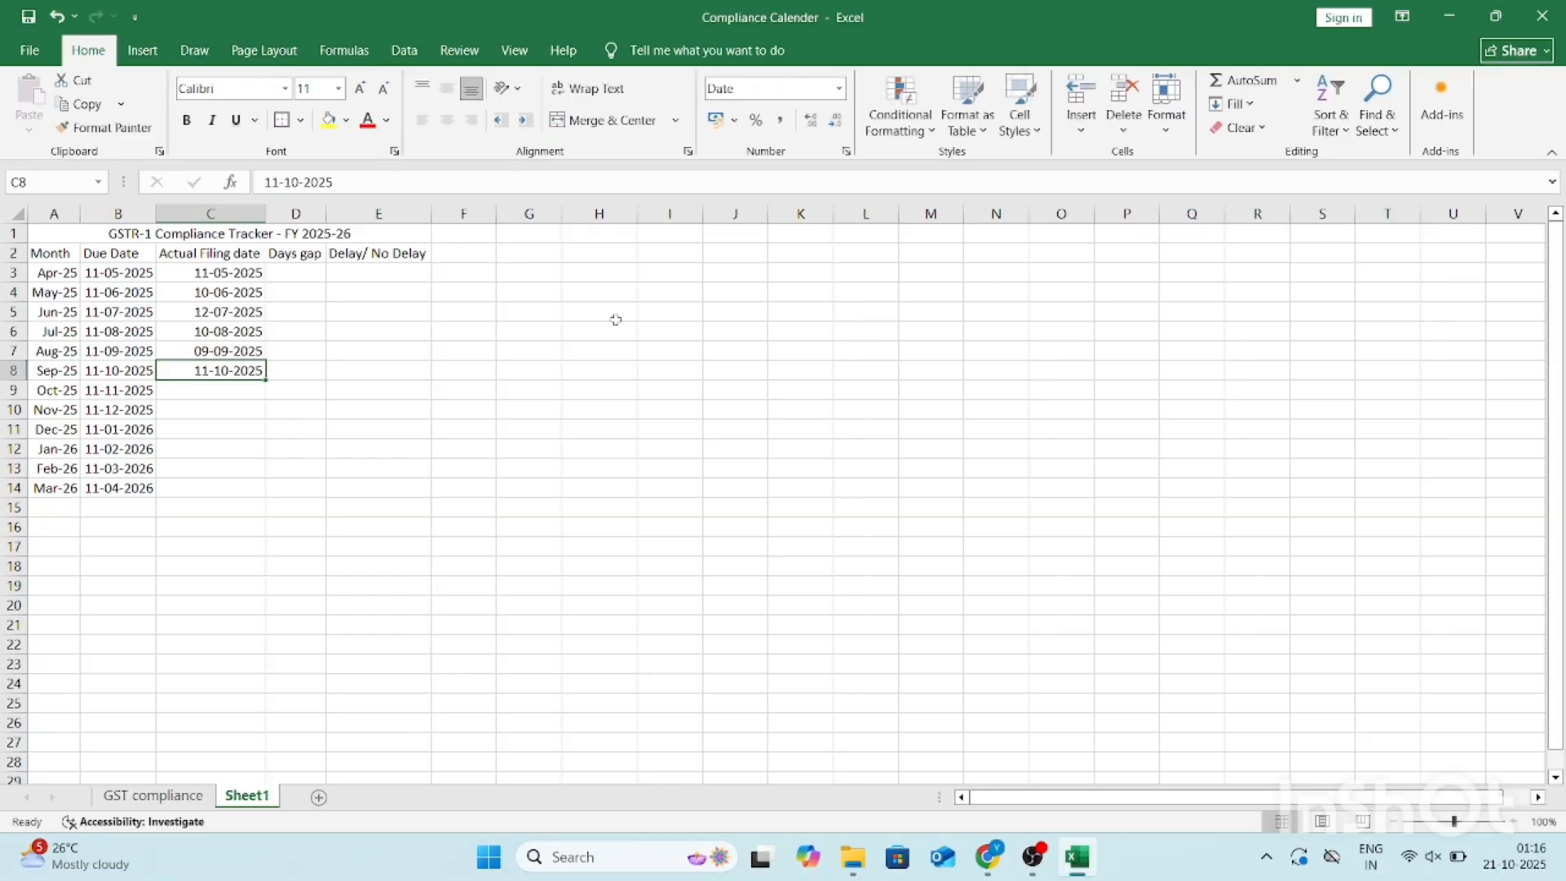
{"action": "key", "text": "Right"}
{"action": "key", "text": "Up"}
{"action": "key", "text": "Up"}
{"action": "key", "text": "Up"}
{"action": "key", "text": "Up"}
{"action": "key", "text": "Up"}
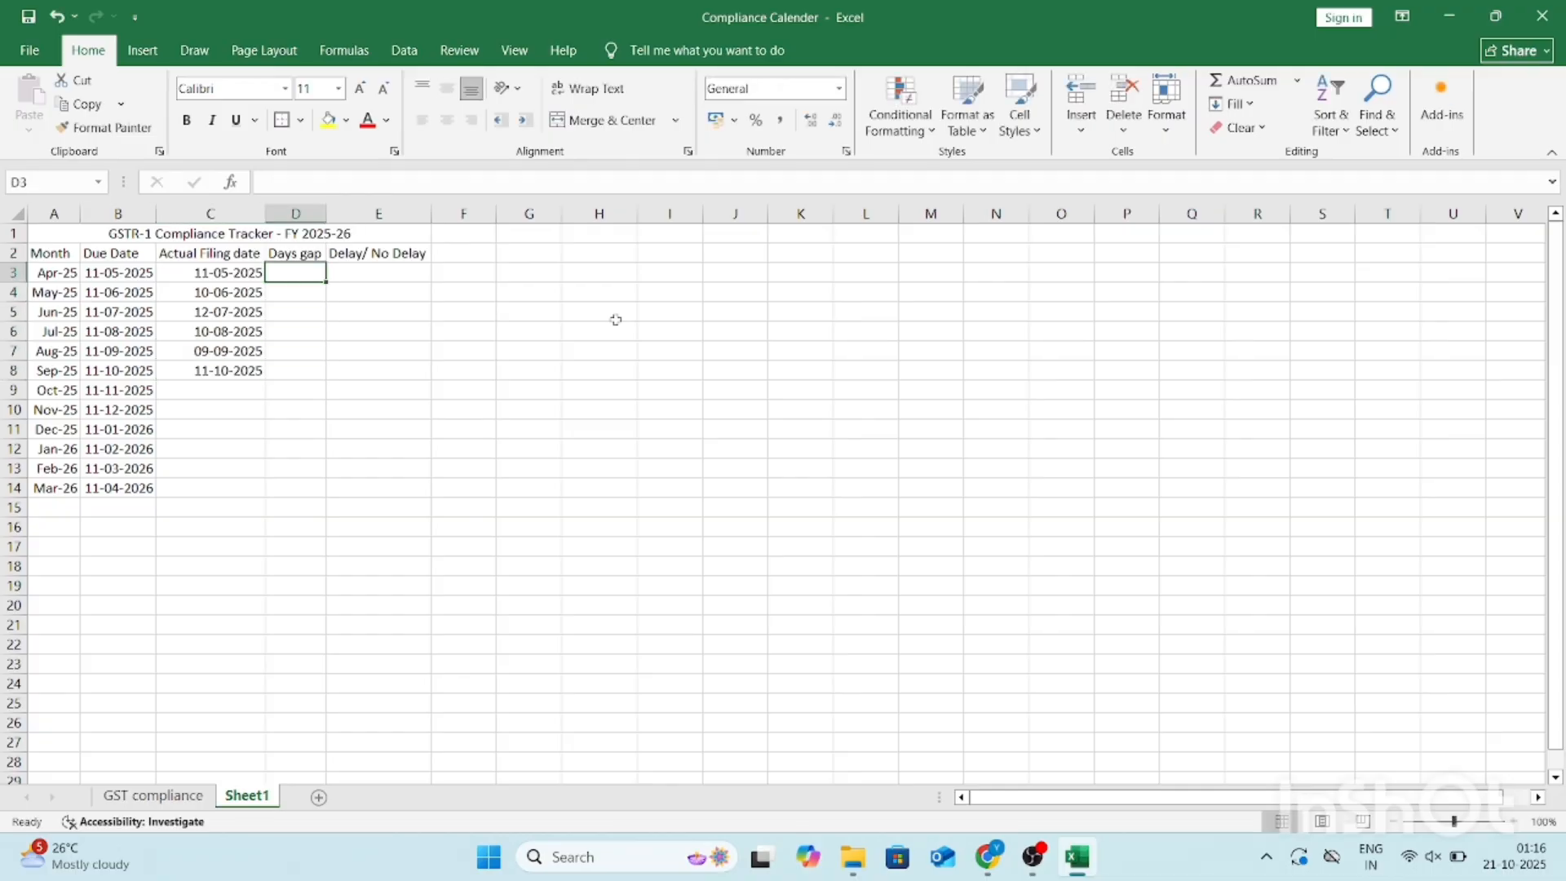
{"action": "key", "text": "Left"}
{"action": "key", "text": "shift+Down"}
{"action": "key", "text": "ctrl+shift+Down"}
{"action": "key", "text": "ctrl+shift+Down"}
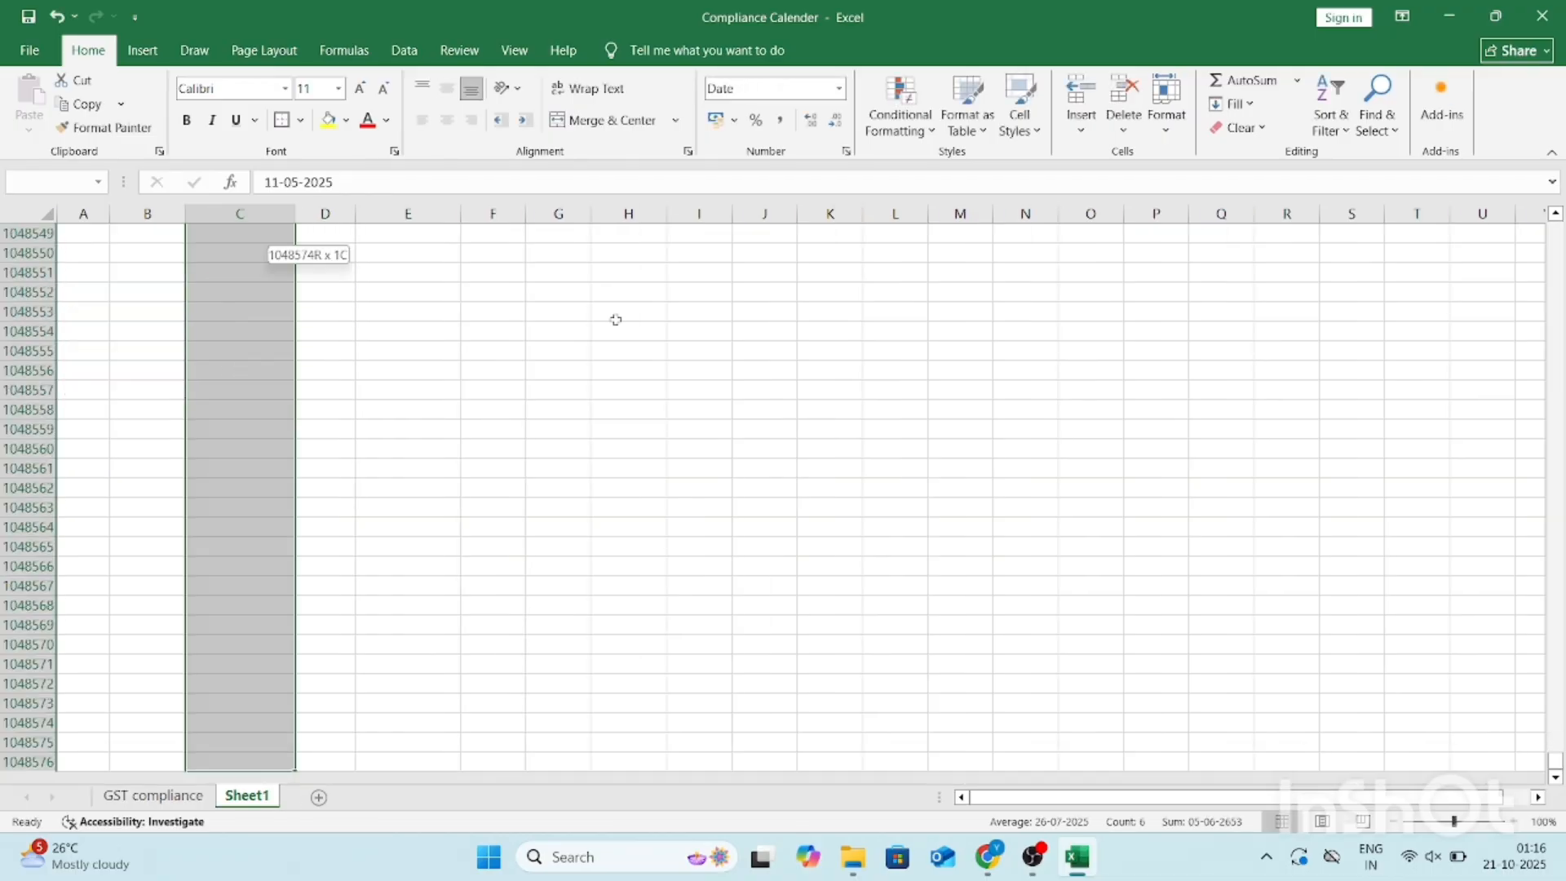
Step: Enter the days gap formula =C3-B3 in D3, subtracting the due date from the actual filing date
{"action": "key", "text": "ctrl+Home"}
{"action": "key", "text": "Down"}
{"action": "key", "text": "Right"}
{"action": "key", "text": "Right"}
{"action": "key", "text": "Right"}
{"action": "key", "text": "Down"}
{"action": "type", "text": "="}
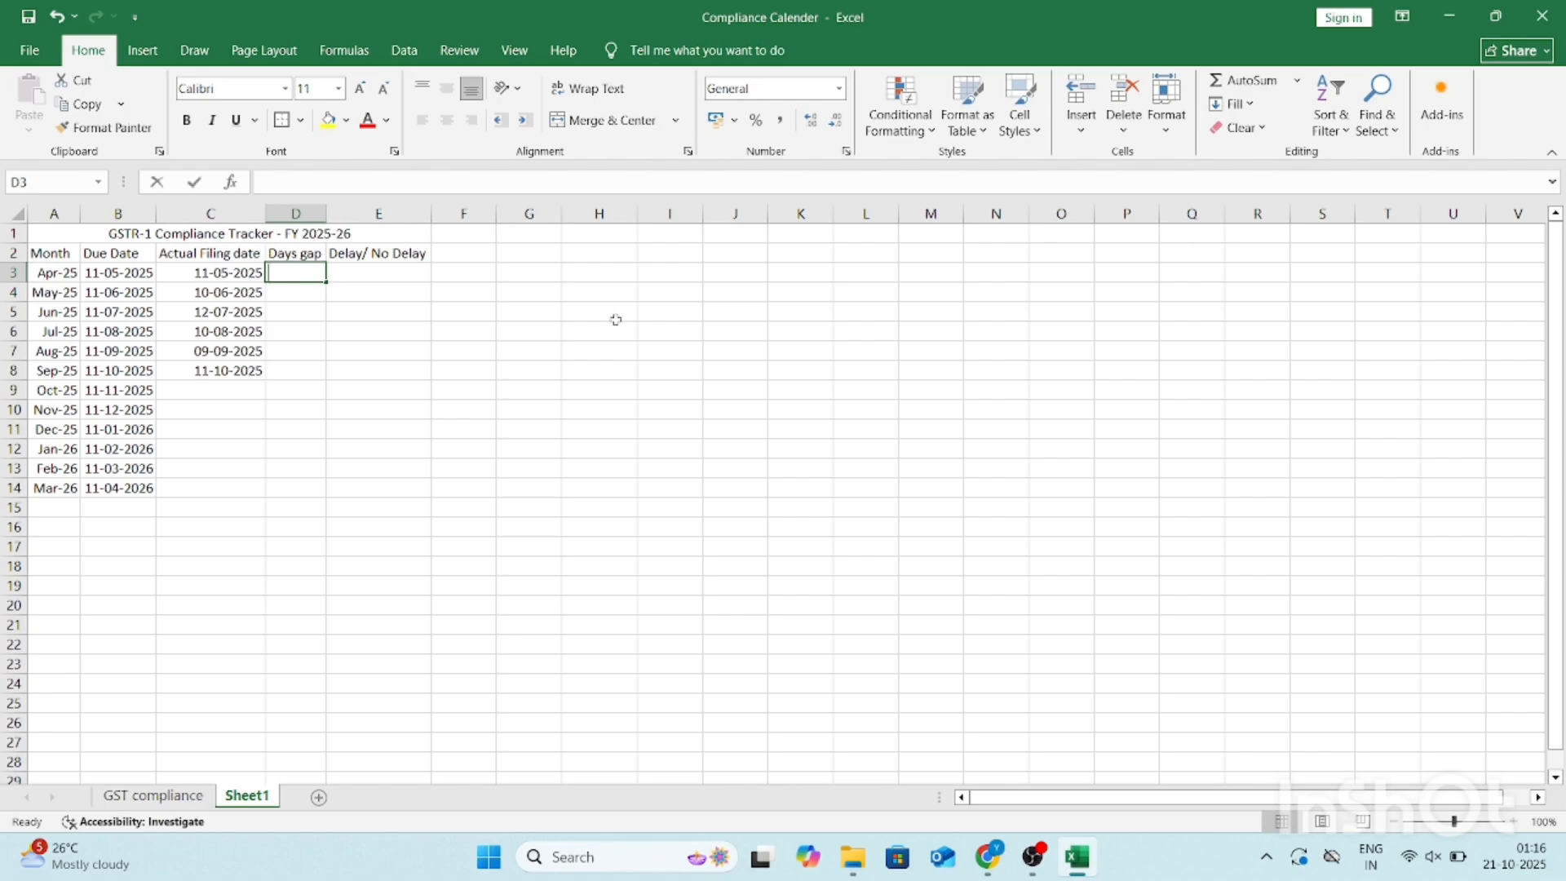
{"action": "key", "text": "Left"}
{"action": "type", "text": "-"}
{"action": "key", "text": "Left"}
{"action": "key", "text": "Left"}
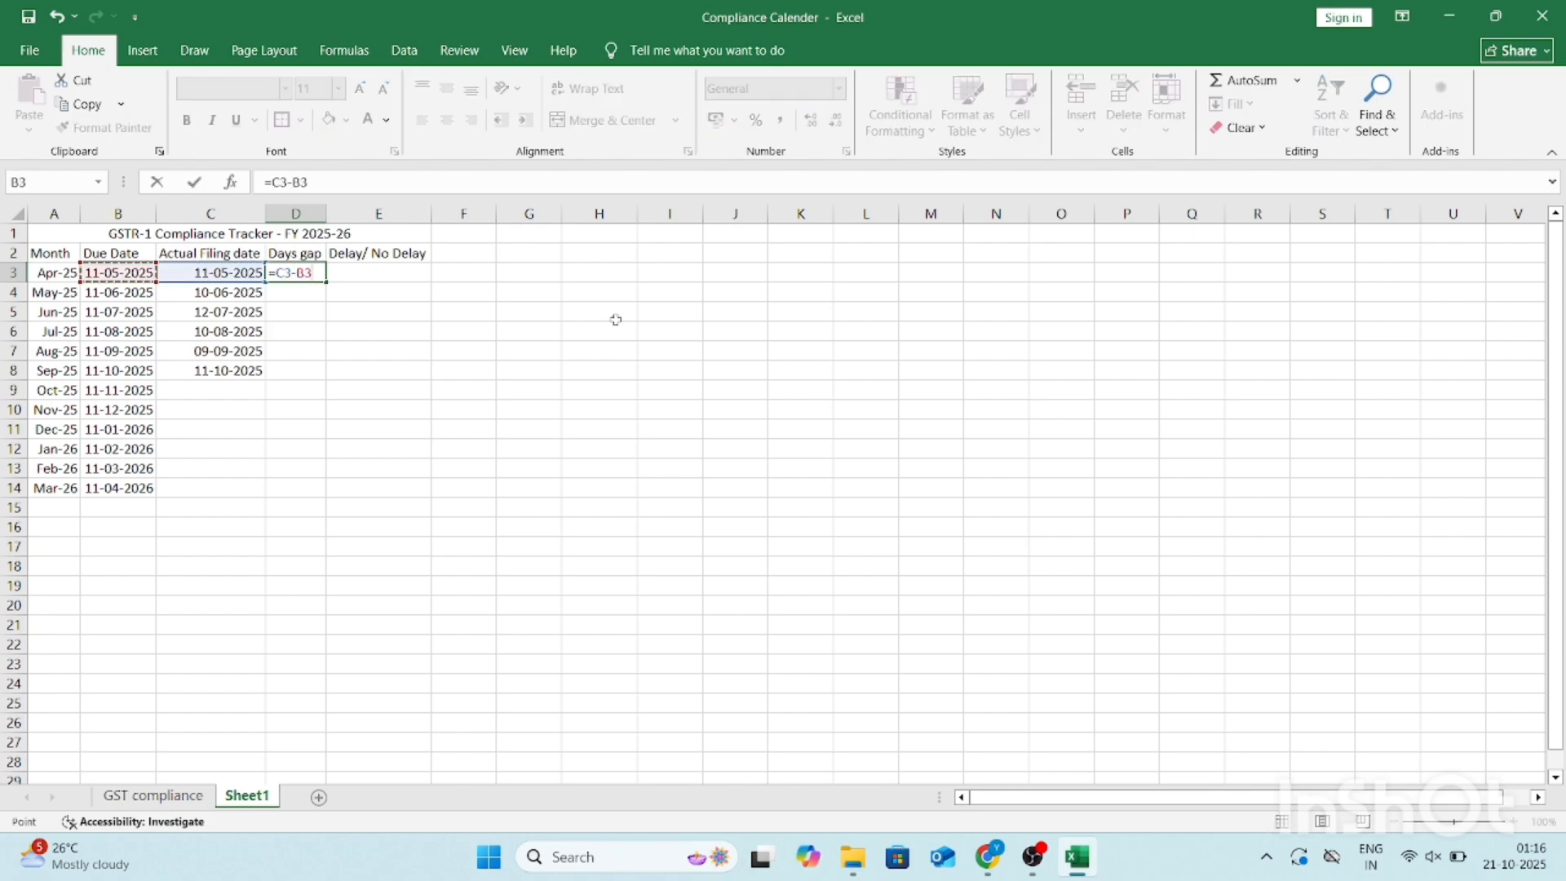
{"action": "key", "text": "Return"}
Step: Fill the days gap formula from D3 down to D8 for the months through Sep-25
{"action": "key", "text": "Left"}
{"action": "key", "text": "ctrl+Down"}
{"action": "key", "text": "Right"}
{"action": "key", "text": "ctrl+shift+Up"}
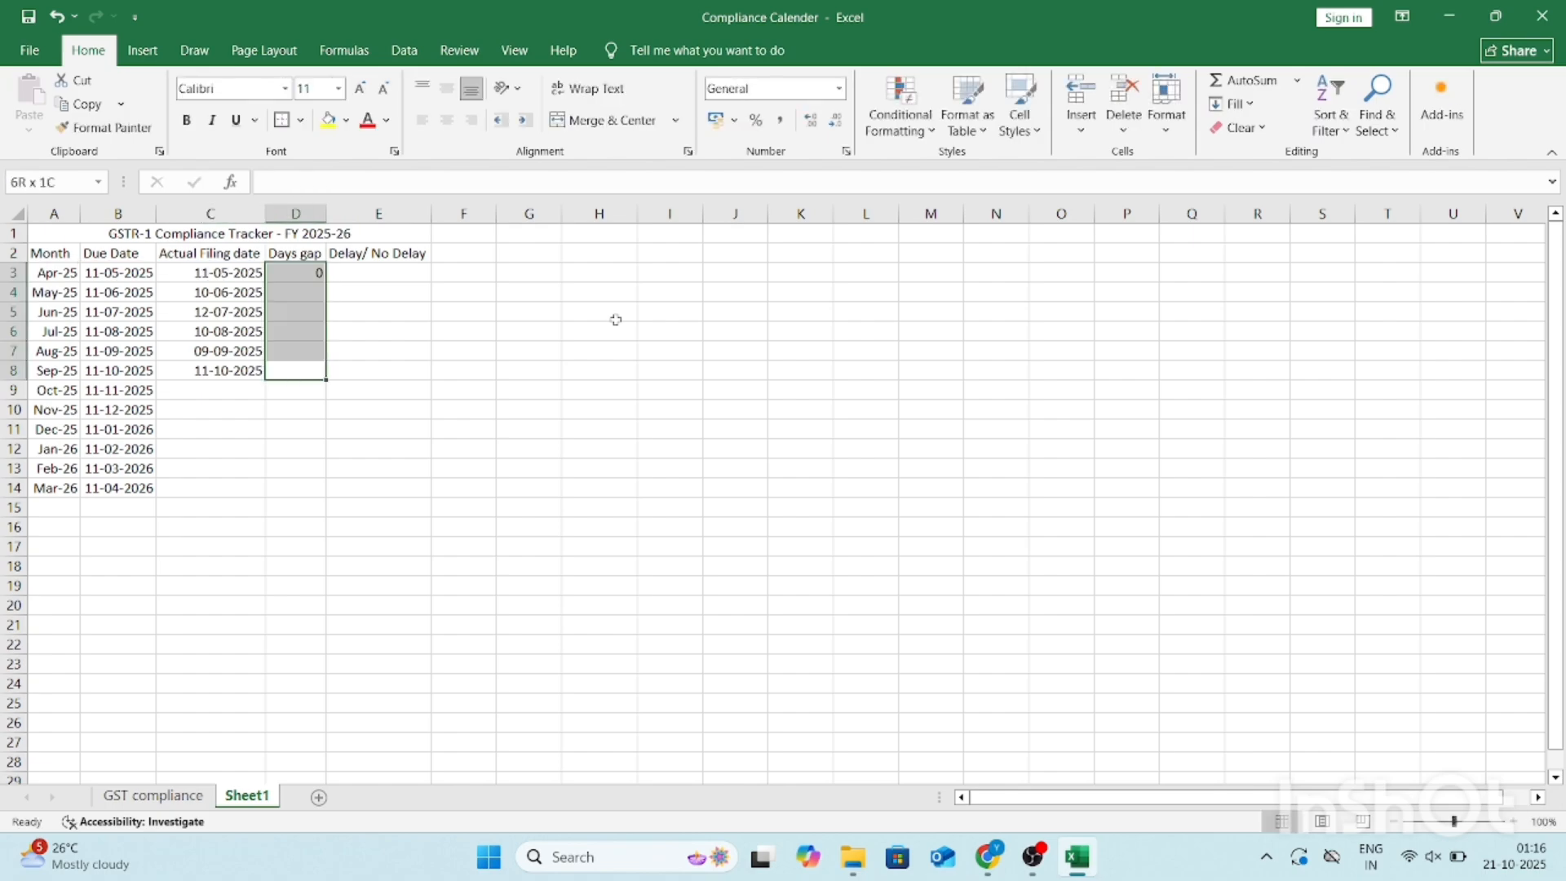
{"action": "key", "text": "ctrl+d"}
Step: Examine the days gap results for Apr-25 to Sep-25 against their due and actual filing dates
{"action": "key", "text": "Down"}
{"action": "key", "text": "Up"}
{"action": "key", "text": "Up"}
{"action": "key", "text": "Up"}
{"action": "key", "text": "Up"}
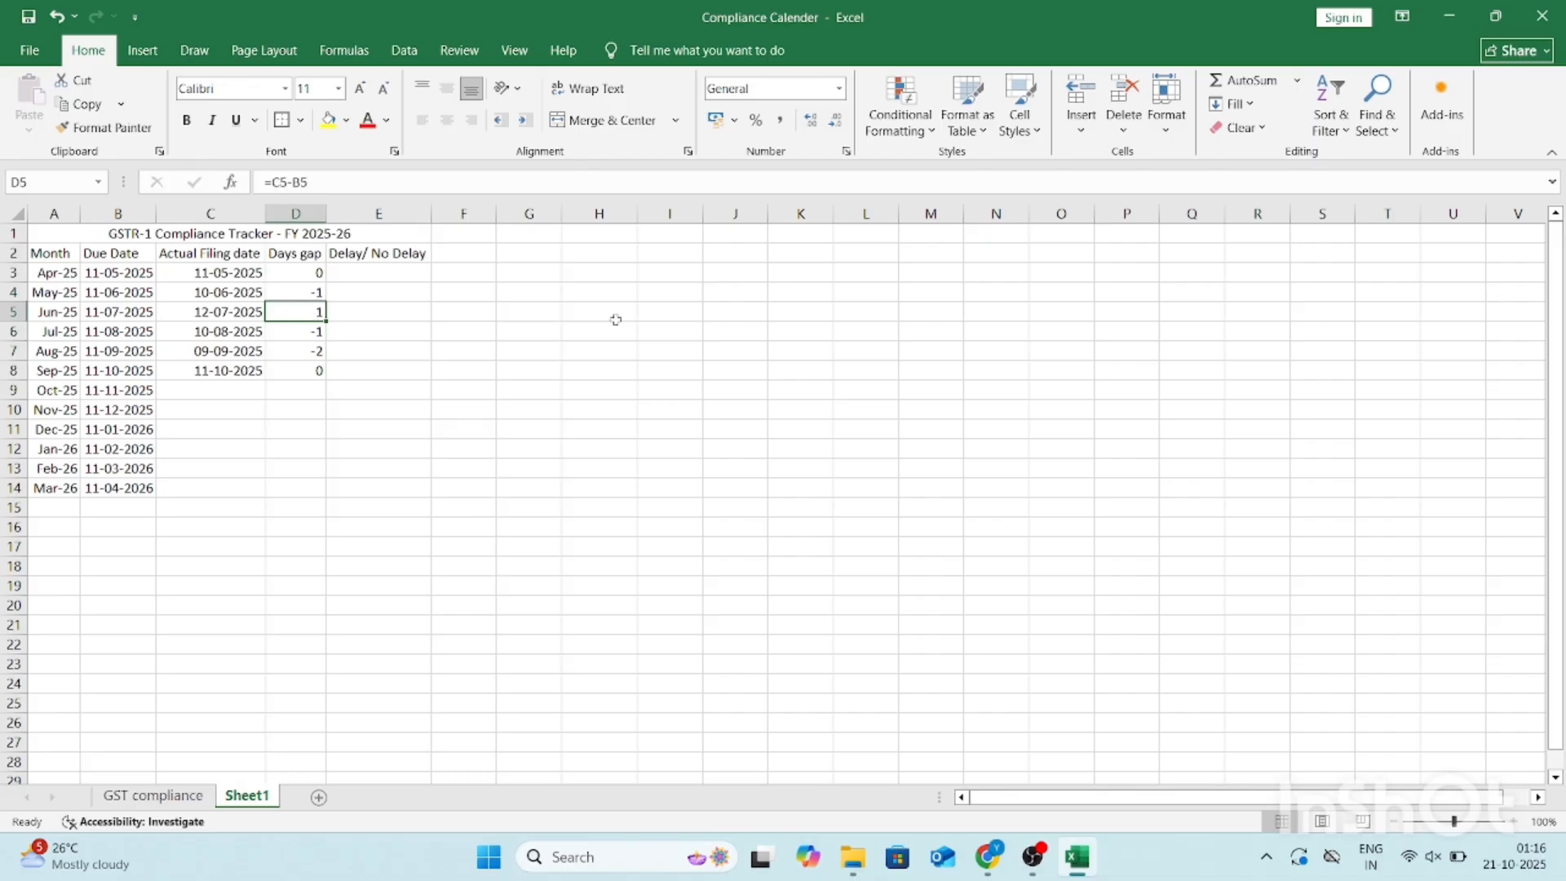
{"action": "key", "text": "Left"}
{"action": "key", "text": "Right"}
{"action": "key", "text": "Down"}
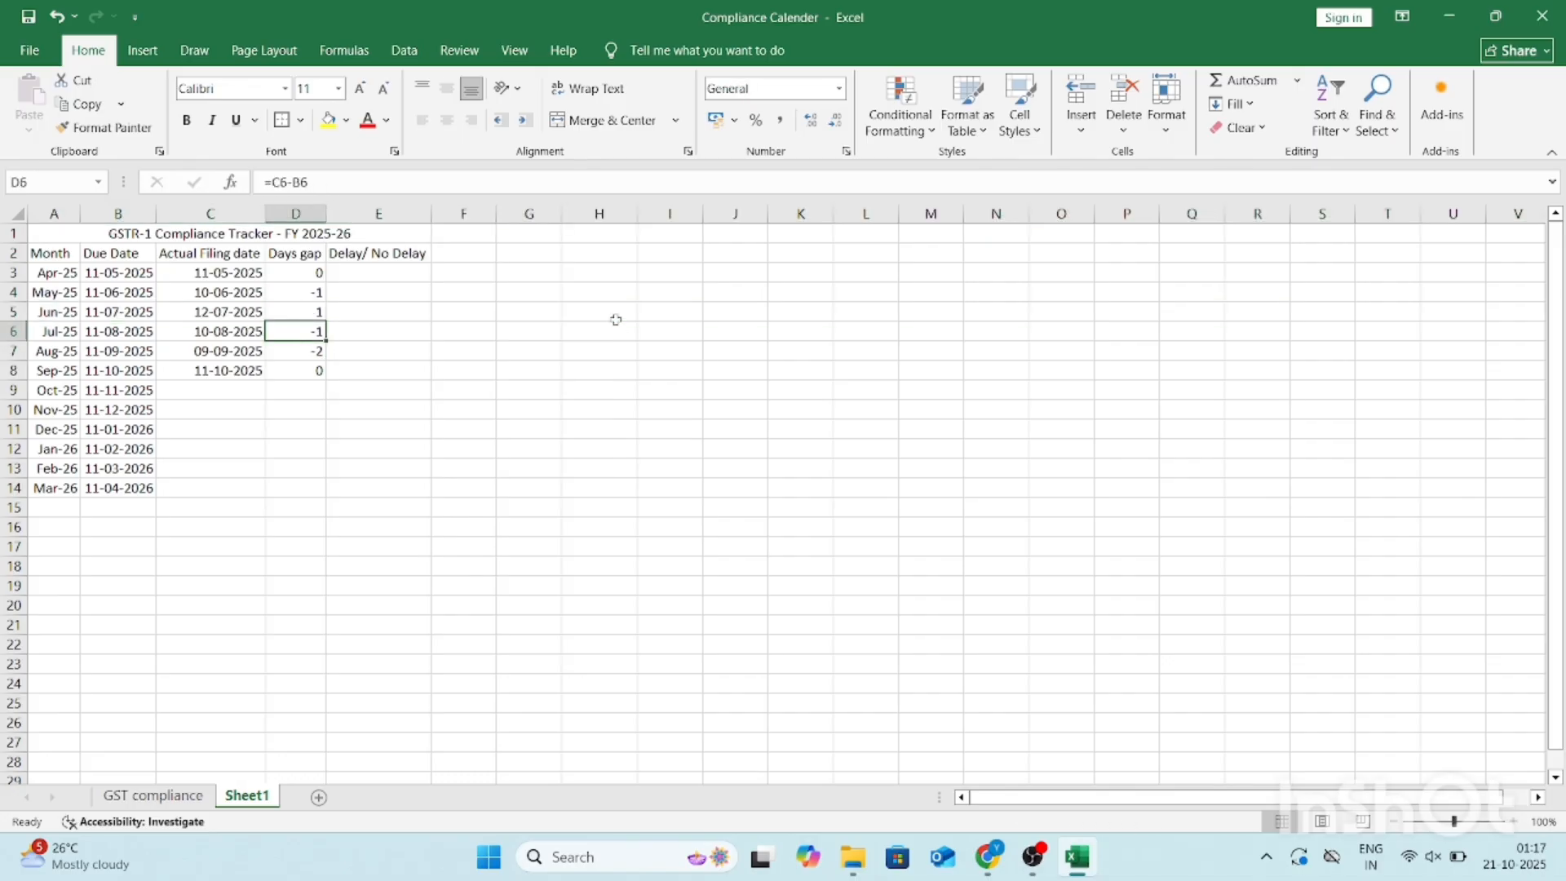
{"action": "key", "text": "Down"}
{"action": "key", "text": "Down"}
{"action": "key", "text": "shift+space"}
{"action": "key", "text": "Up"}
{"action": "key", "text": "Up"}
{"action": "key", "text": "Up"}
{"action": "key", "text": "Up"}
{"action": "key", "text": "Up"}
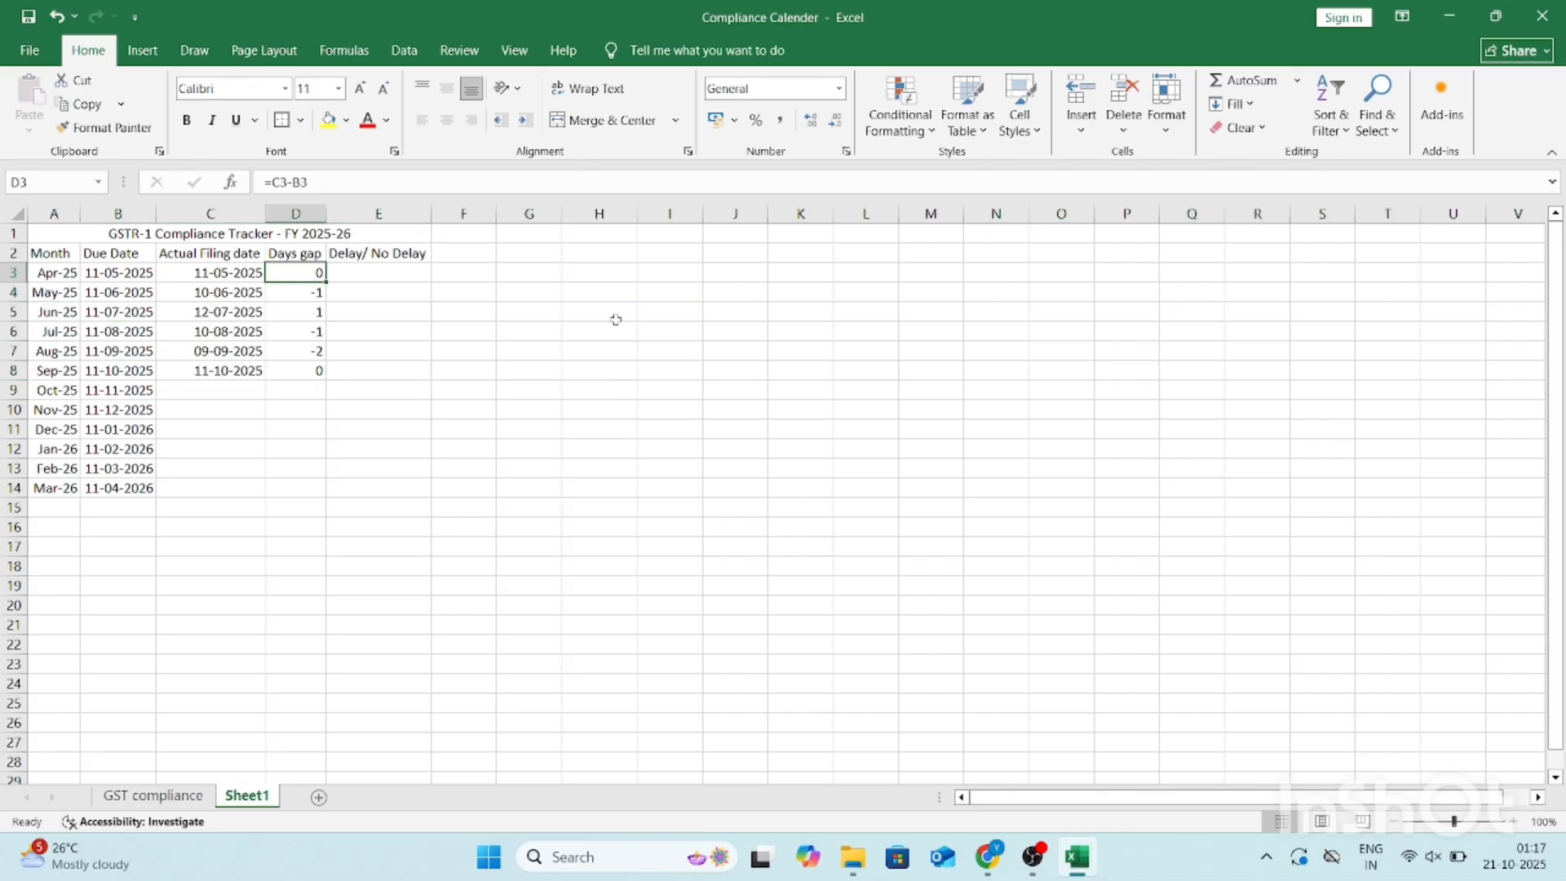
{"action": "key", "text": "Down"}
{"action": "key", "text": "Down"}
{"action": "key", "text": "Up"}
{"action": "key", "text": "shift+space"}
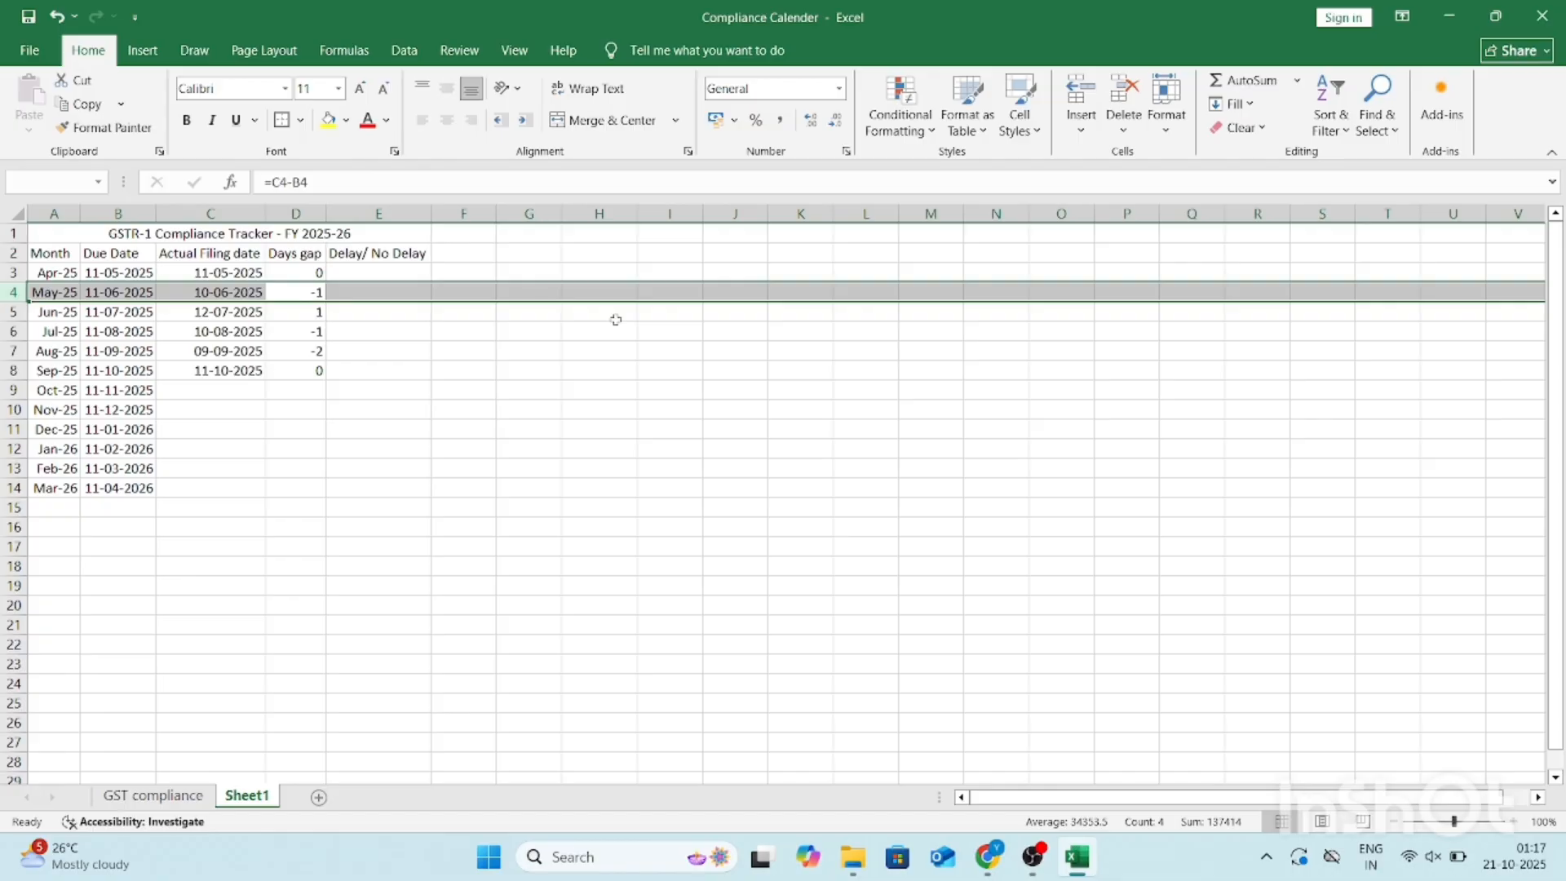
{"action": "key", "text": "Down"}
{"action": "key", "text": "Down"}
{"action": "key", "text": "Down"}
Step: Enter the delay status formula =IF(D3>0,"Delay","No Delay") in E3
{"action": "key", "text": "Right"}
{"action": "key", "text": "Up"}
{"action": "key", "text": "Up"}
{"action": "key", "text": "Up"}
{"action": "key", "text": "Up"}
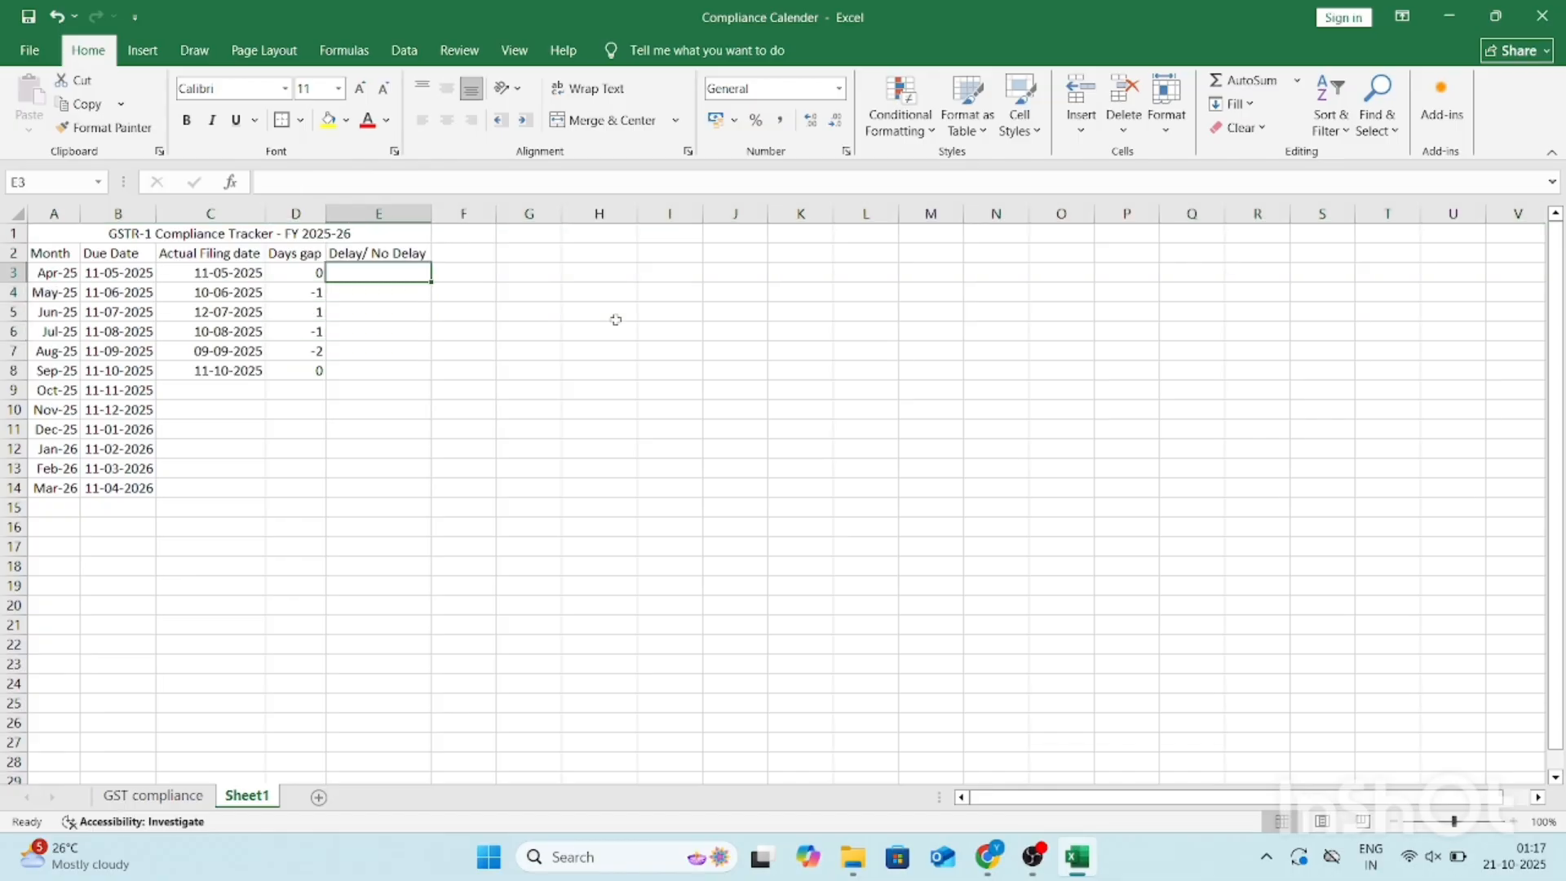
{"action": "type", "text": "=IF("}
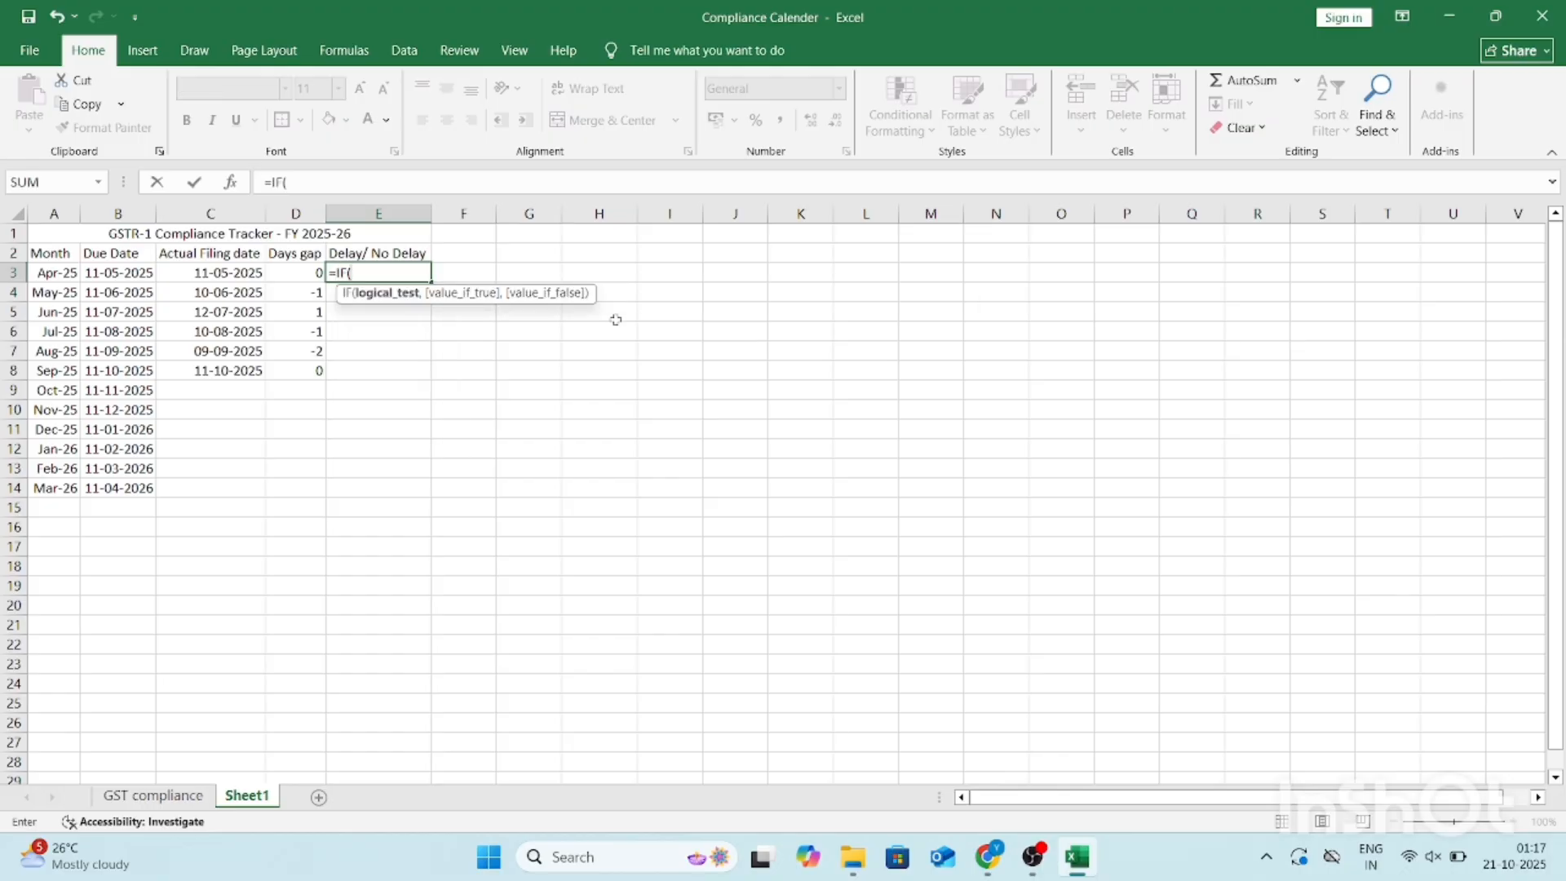
{"action": "key", "text": "Left"}
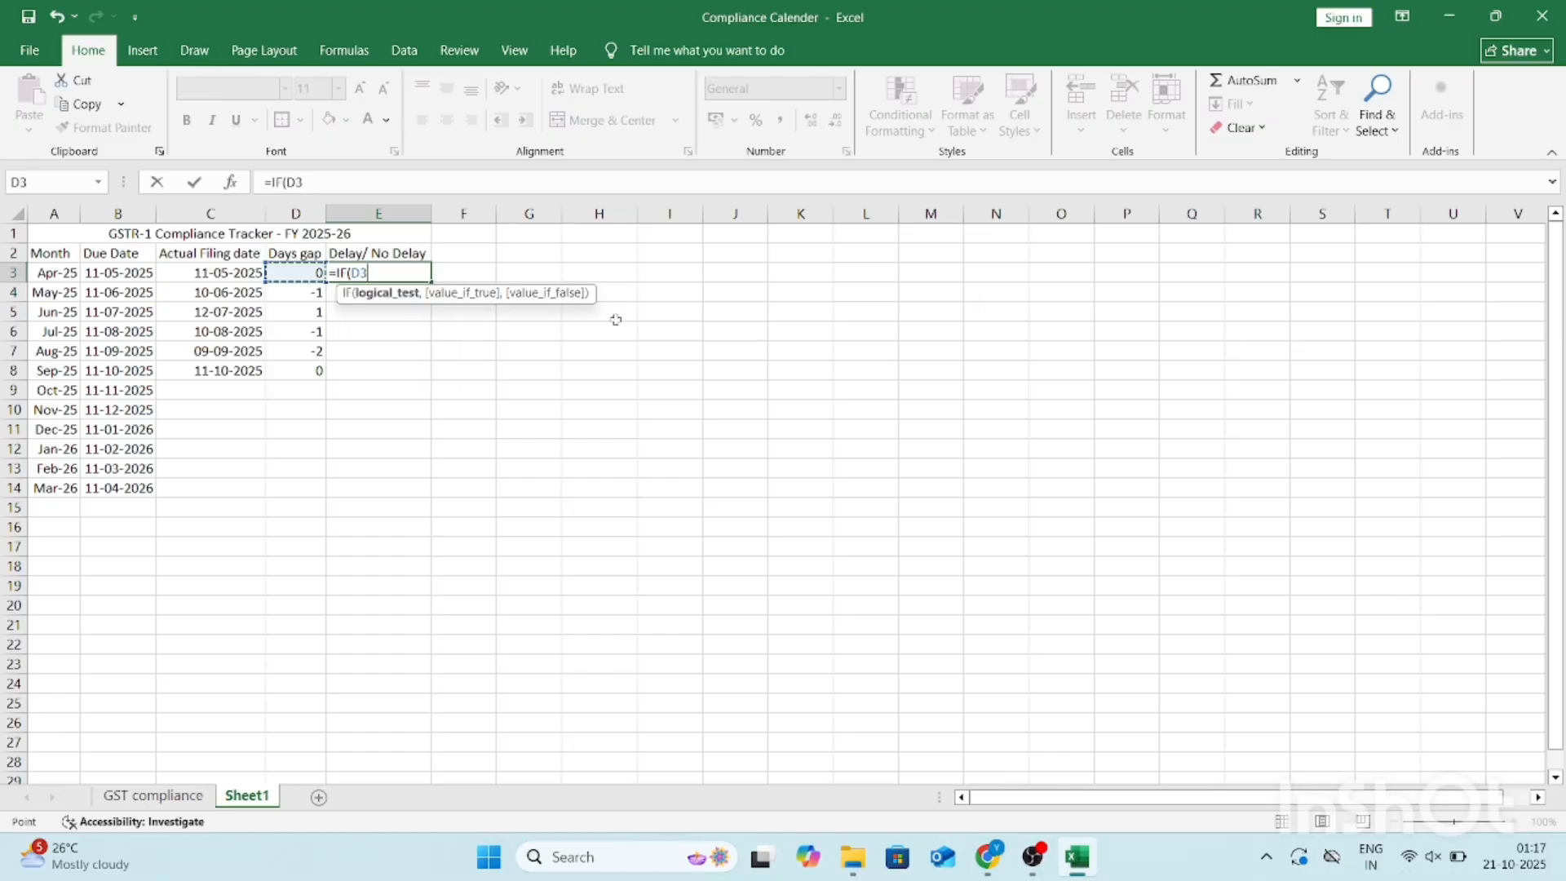
{"action": "type", "text": "<"}
{"action": "type", "text": "="}
{"action": "key", "text": "BackSpace"}
{"action": "key", "text": "BackSpace"}
{"action": "type", "text": ">0,\"Dela"}
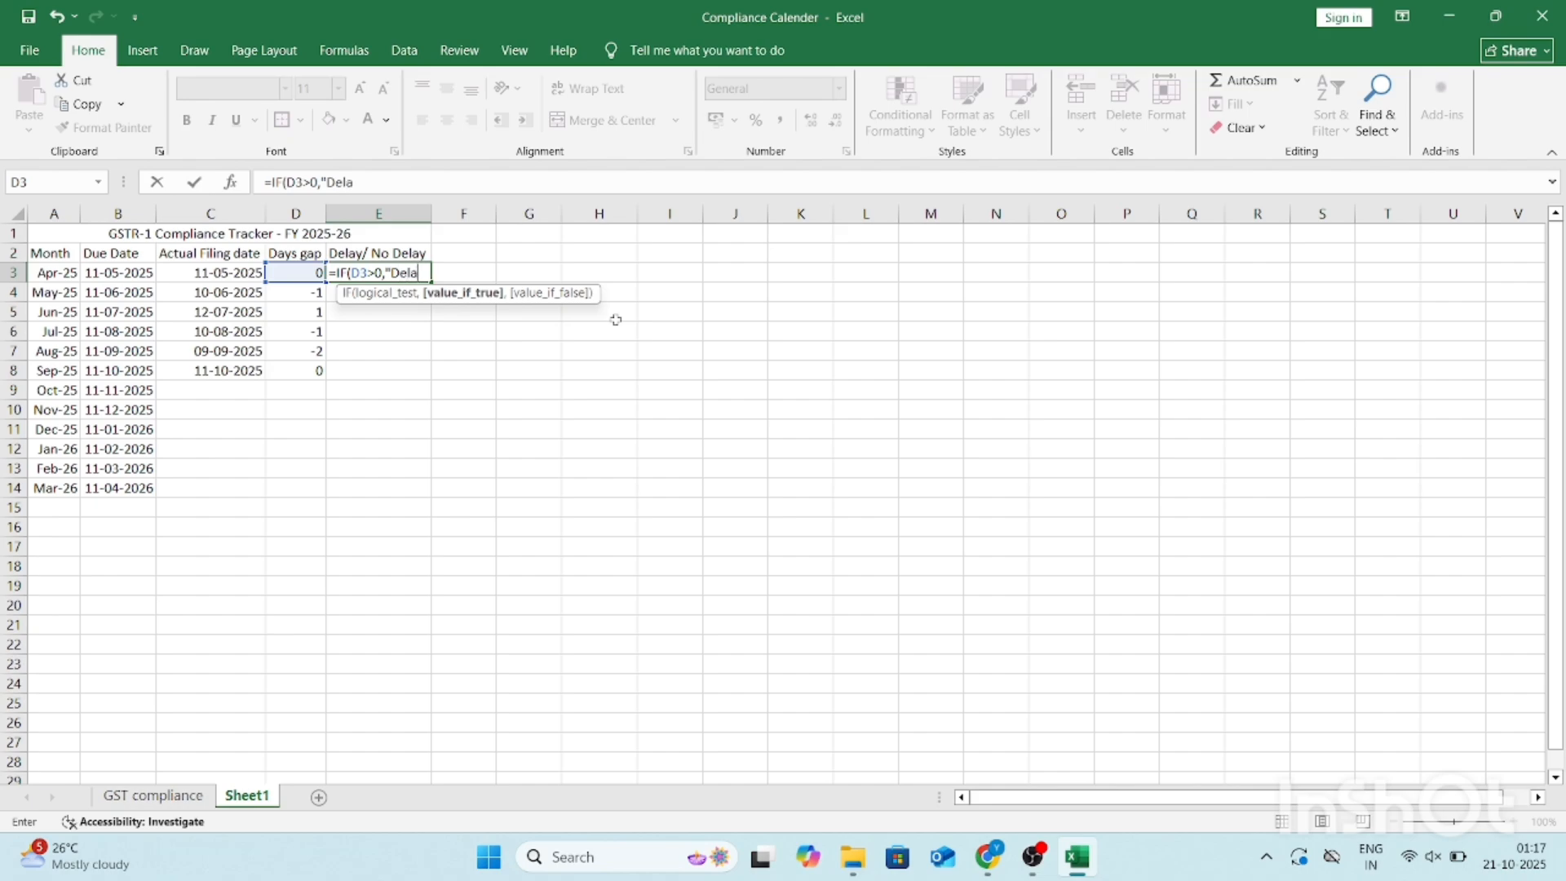
{"action": "type", "text": "y\","}
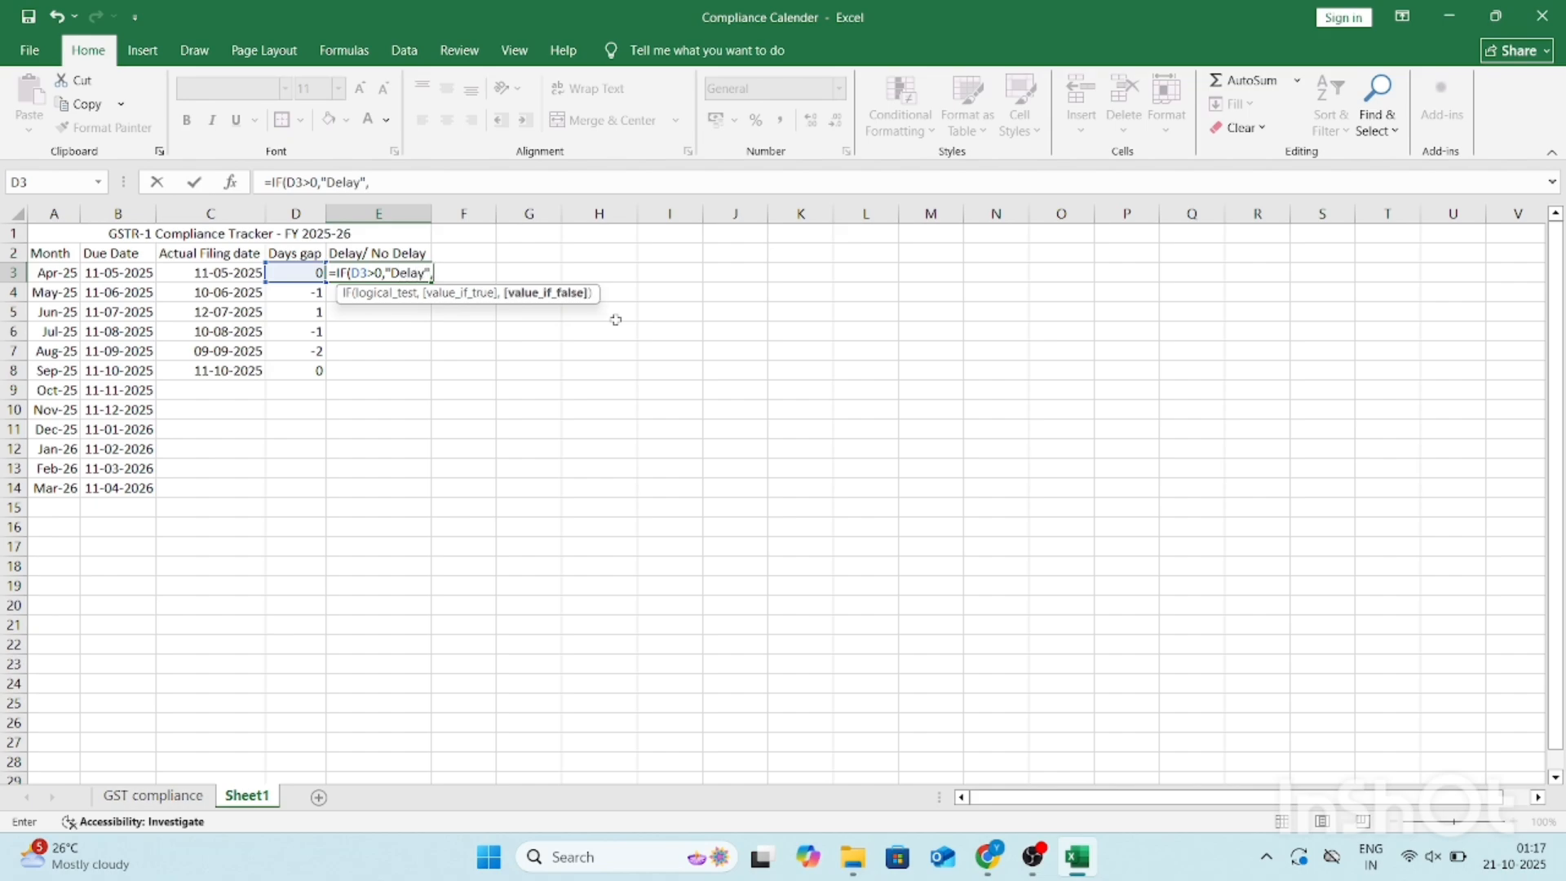
{"action": "type", "text": "\"No Delay\")"}
{"action": "key", "text": "Return"}
Step: Check the E3 status formula against the filing dates and days gaps of the Apr-25 and Jun-25 rows
{"action": "key", "text": "Left"}
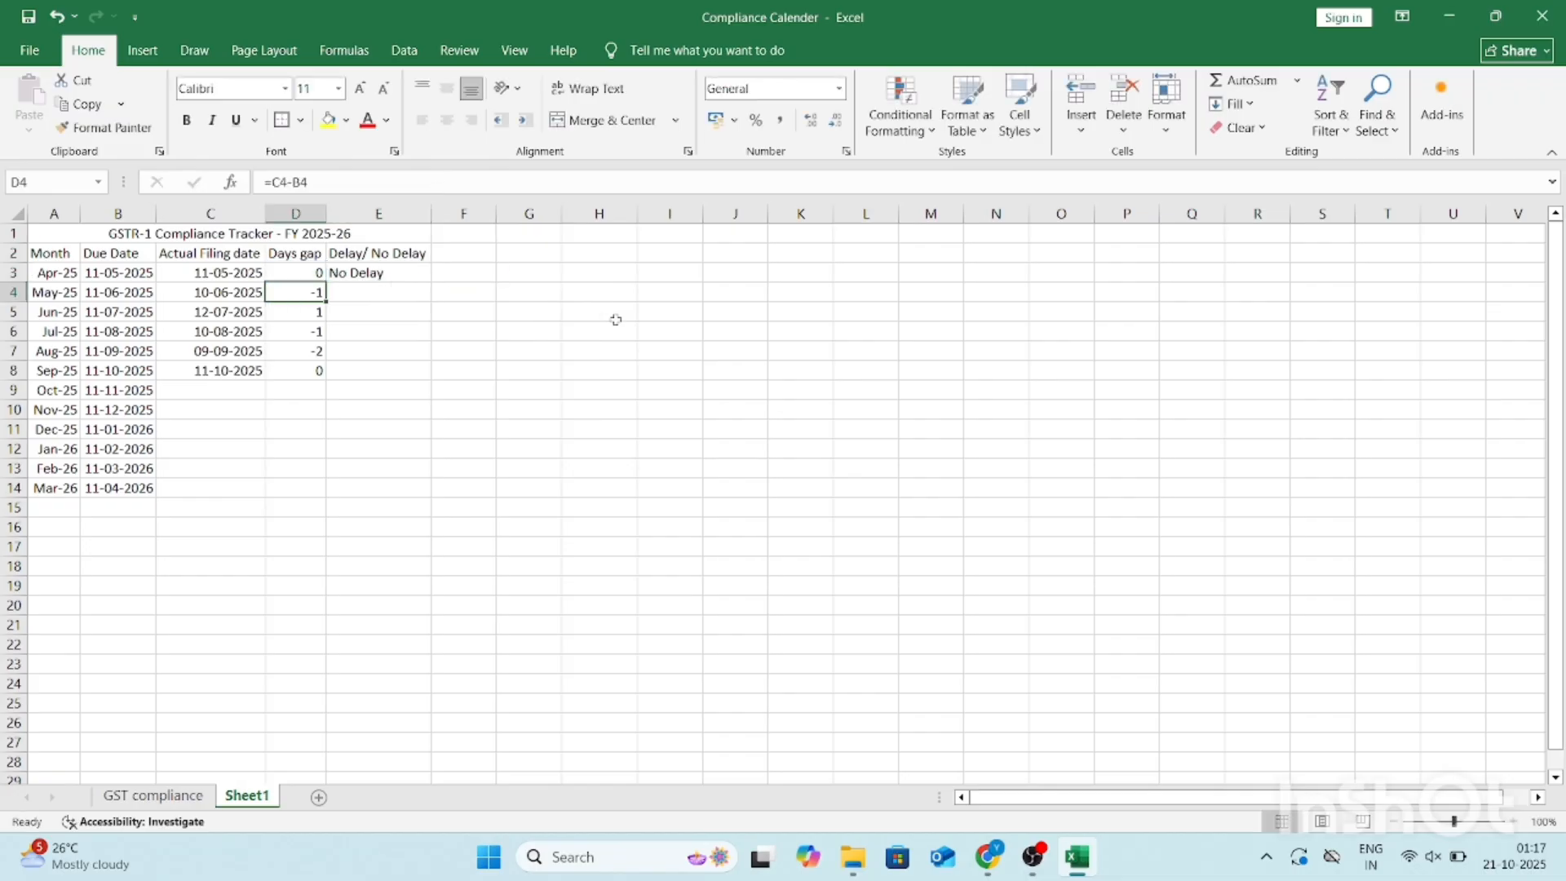
{"action": "key", "text": "Down"}
{"action": "key", "text": "Up"}
{"action": "key", "text": "Up"}
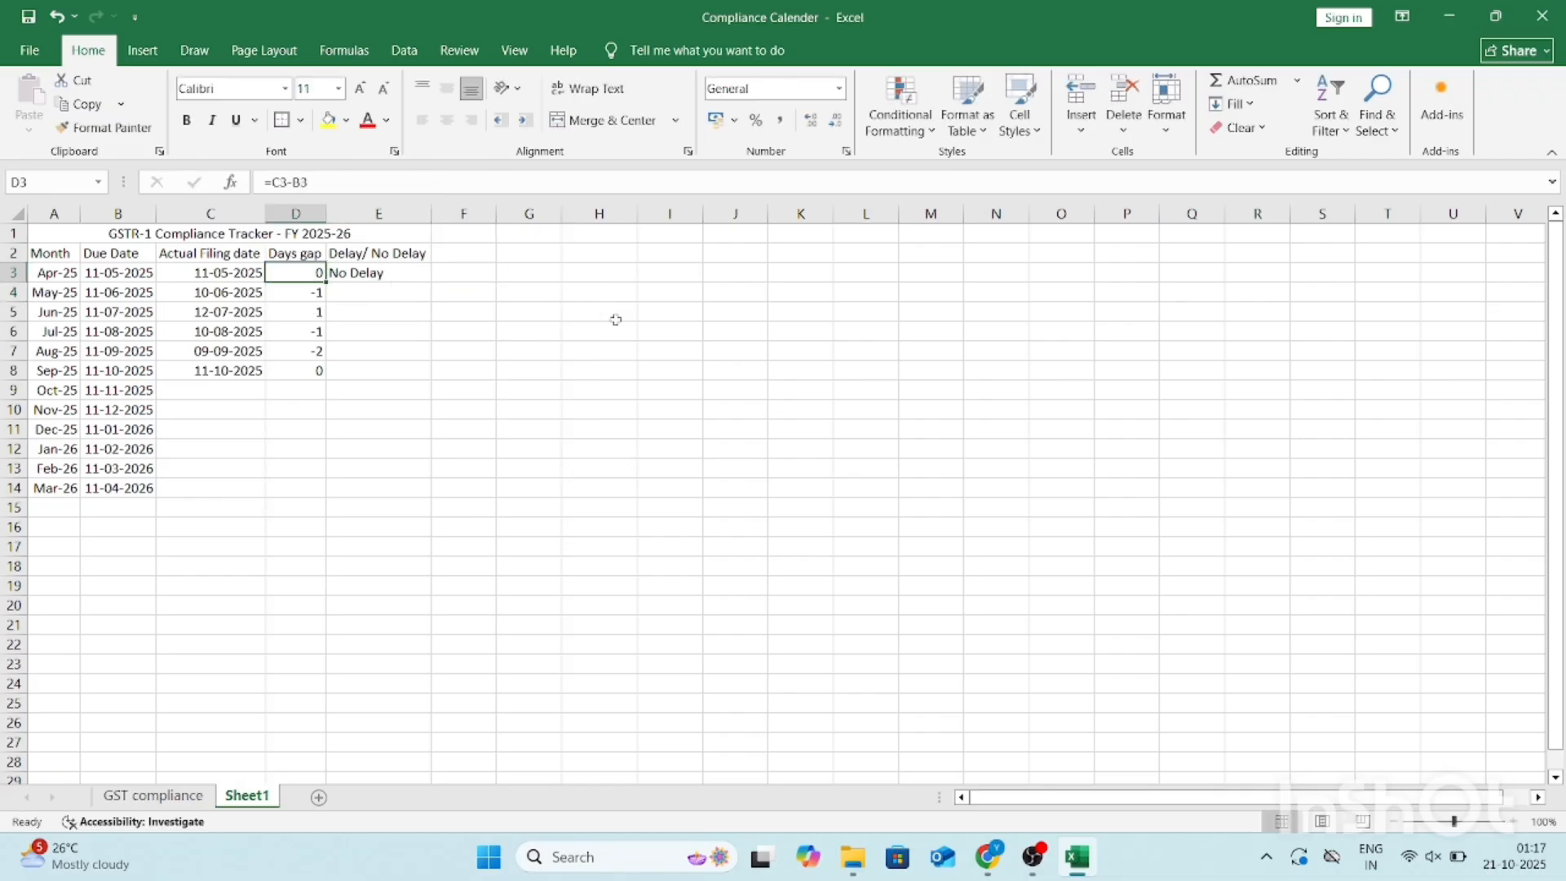
{"action": "key", "text": "shift+space"}
{"action": "key", "text": "Left"}
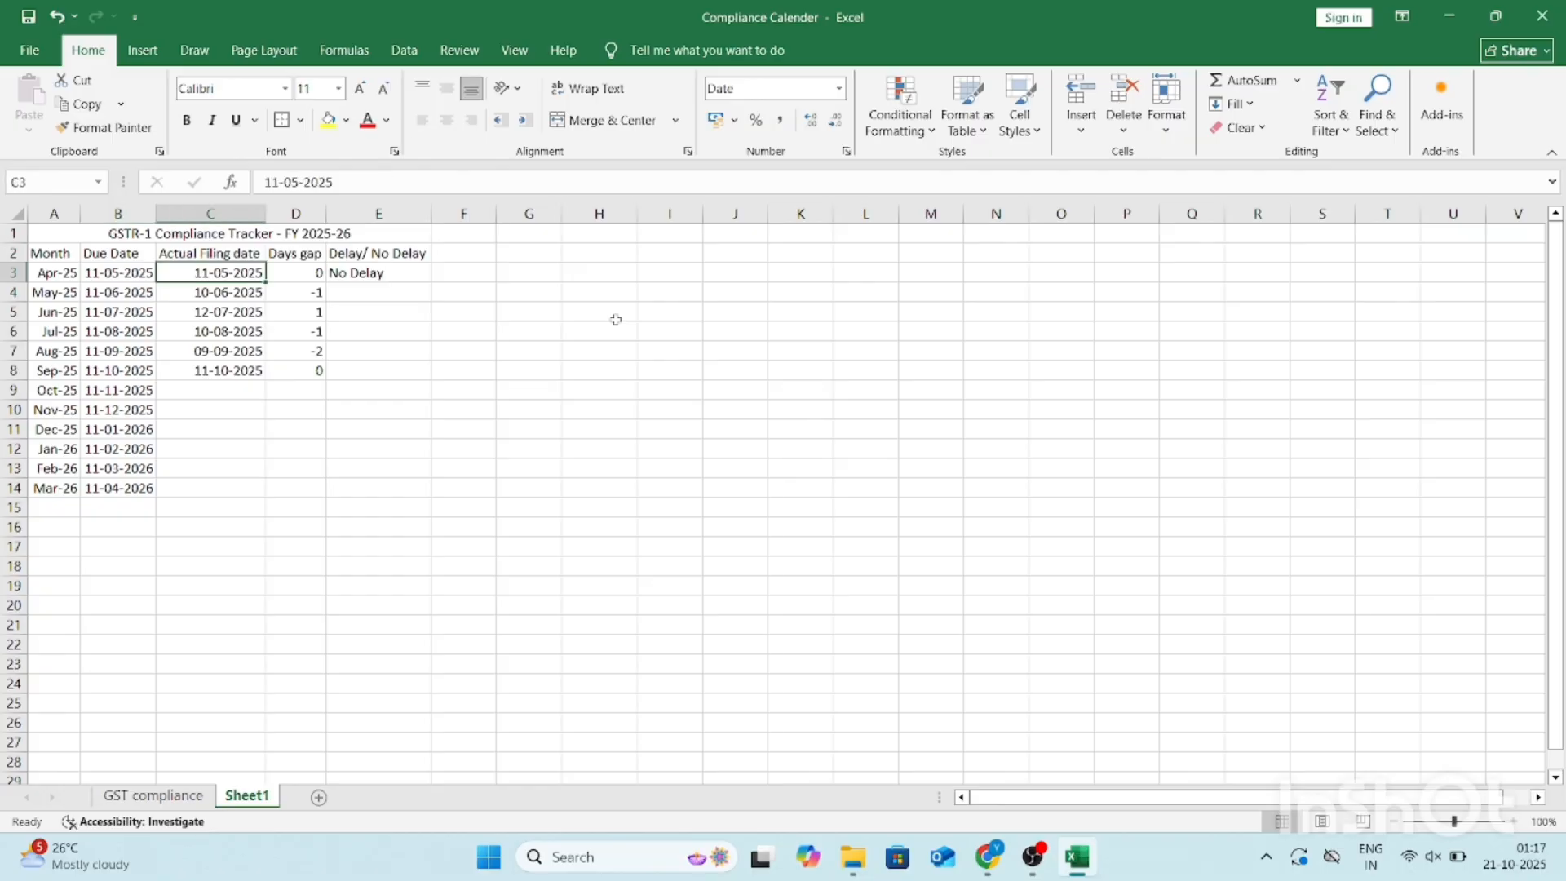
{"action": "key", "text": "Down"}
{"action": "key", "text": "Down"}
{"action": "key", "text": "Right"}
{"action": "key", "text": "shift+space"}
{"action": "key", "text": "Left"}
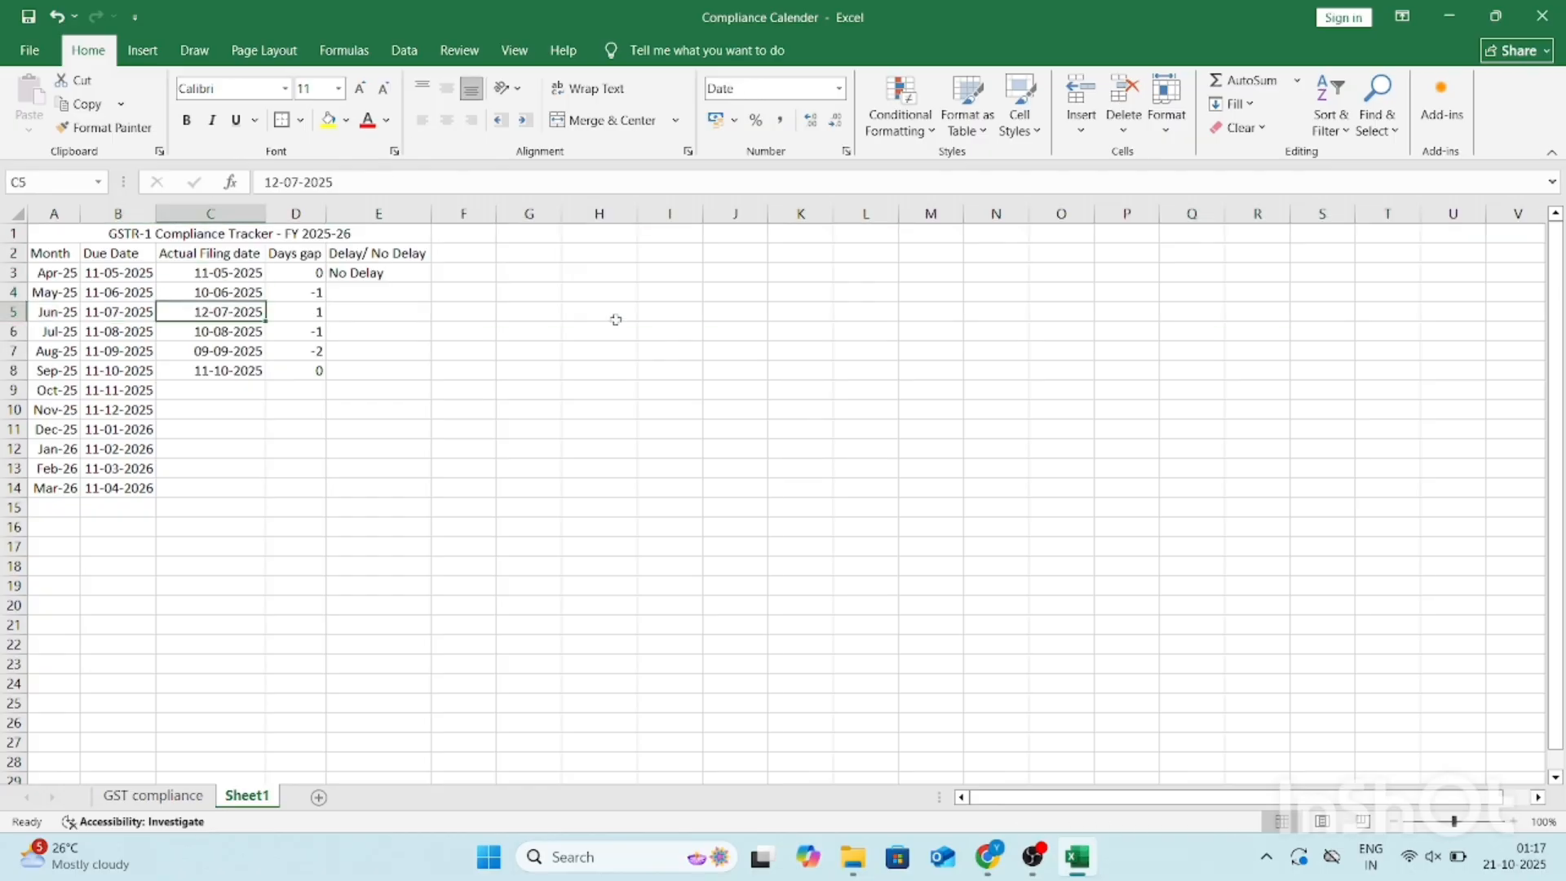
{"action": "key", "text": "Right"}
{"action": "key", "text": "Up"}
{"action": "key", "text": "Up"}
{"action": "key", "text": "Right"}
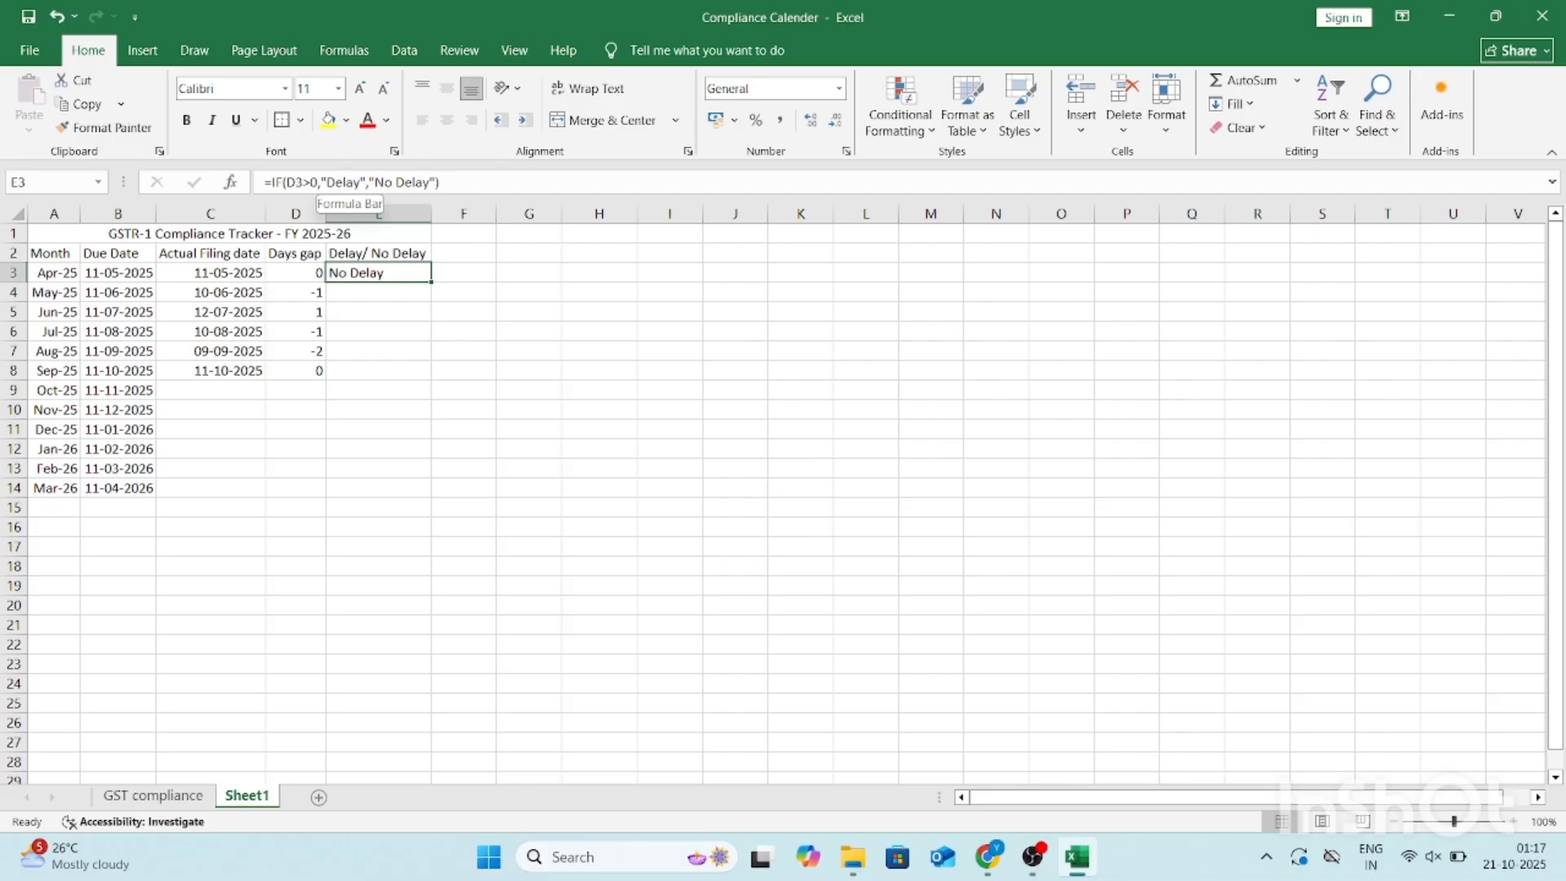
Step: Fill the delay status formula from E3 down to E8
{"action": "key", "text": "Left"}
{"action": "key", "text": "ctrl+Down"}
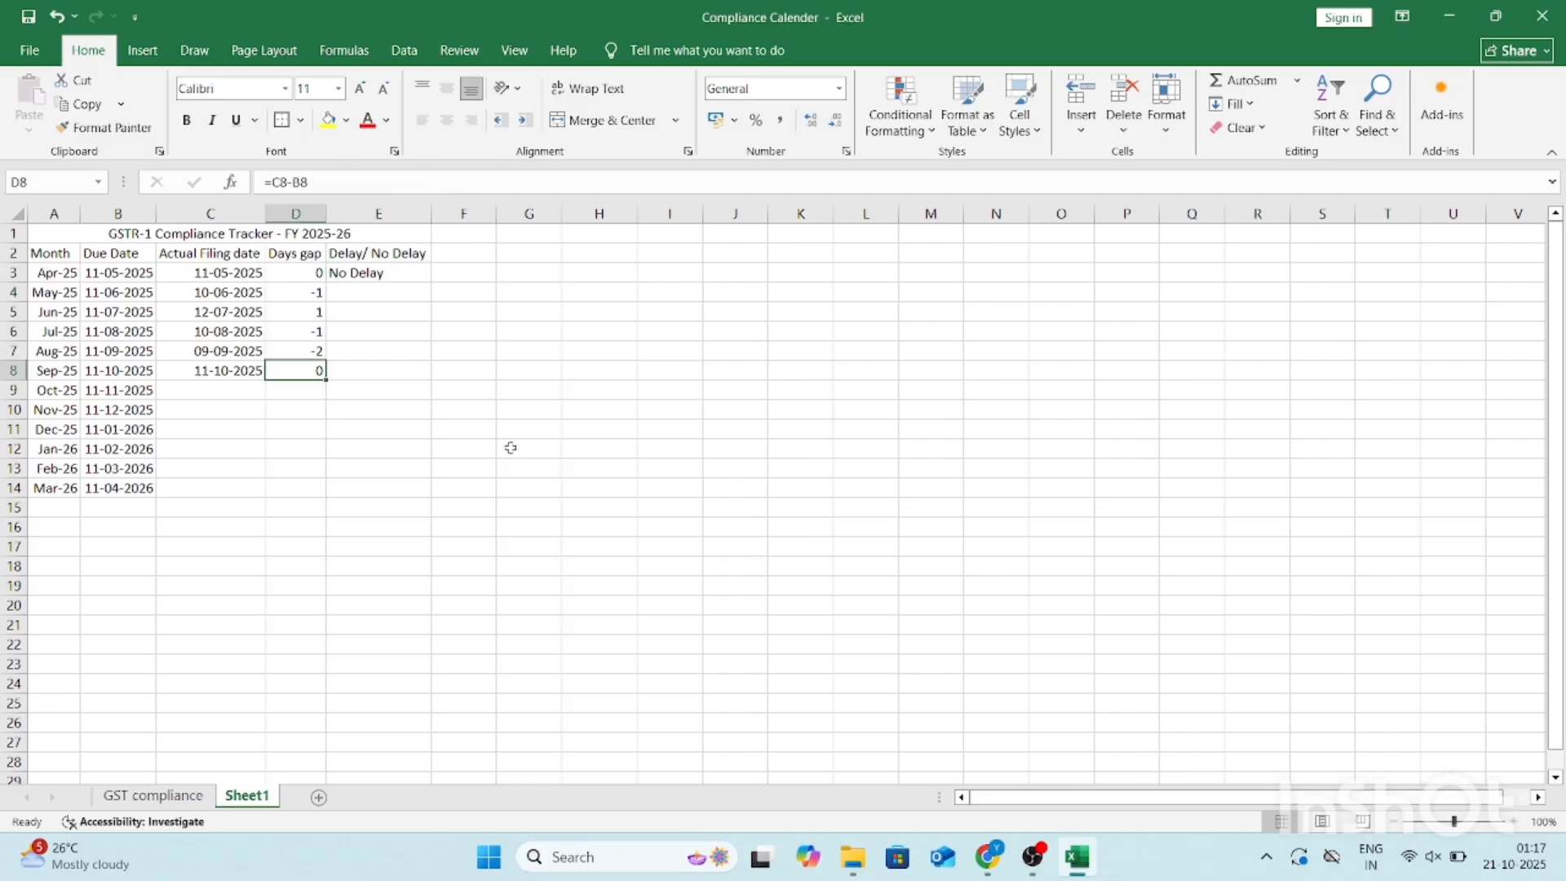
{"action": "key", "text": "Right"}
{"action": "key", "text": "ctrl+shift+Up"}
{"action": "key", "text": "ctrl+d"}
{"action": "key", "text": "Down"}
{"action": "key", "text": "Up"}
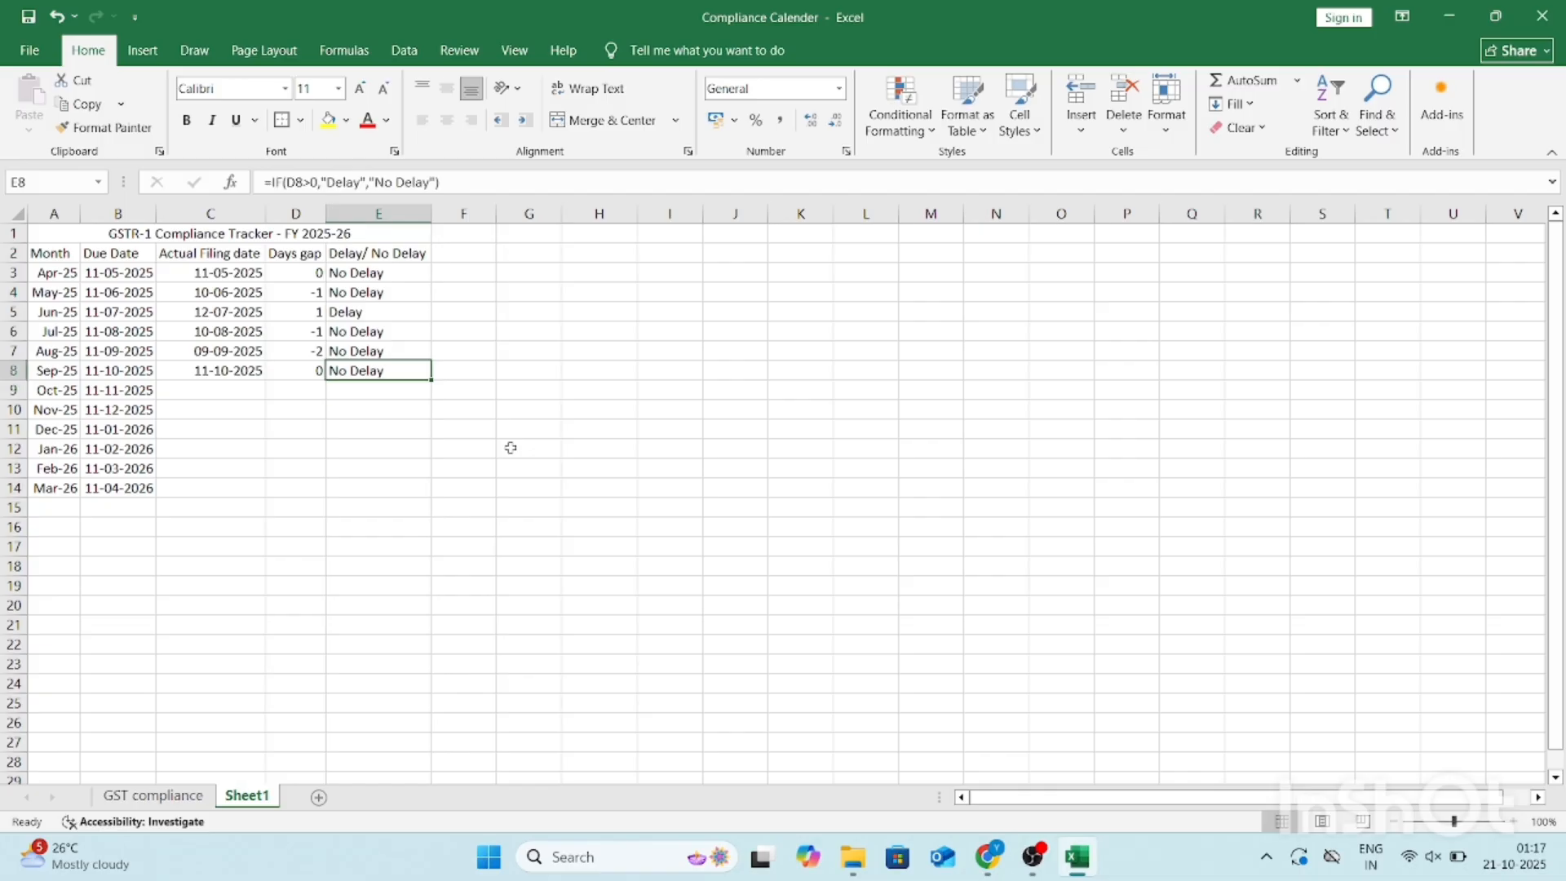
Step: Extend the delay status formula from E8 down to E14 for the months through Mar-26
{"action": "key", "text": "shift+Down"}
{"action": "key", "text": "shift+Down"}
{"action": "key", "text": "shift+Down"}
{"action": "key", "text": "shift+Down"}
{"action": "key", "text": "shift+Down"}
{"action": "key", "text": "shift+Down"}
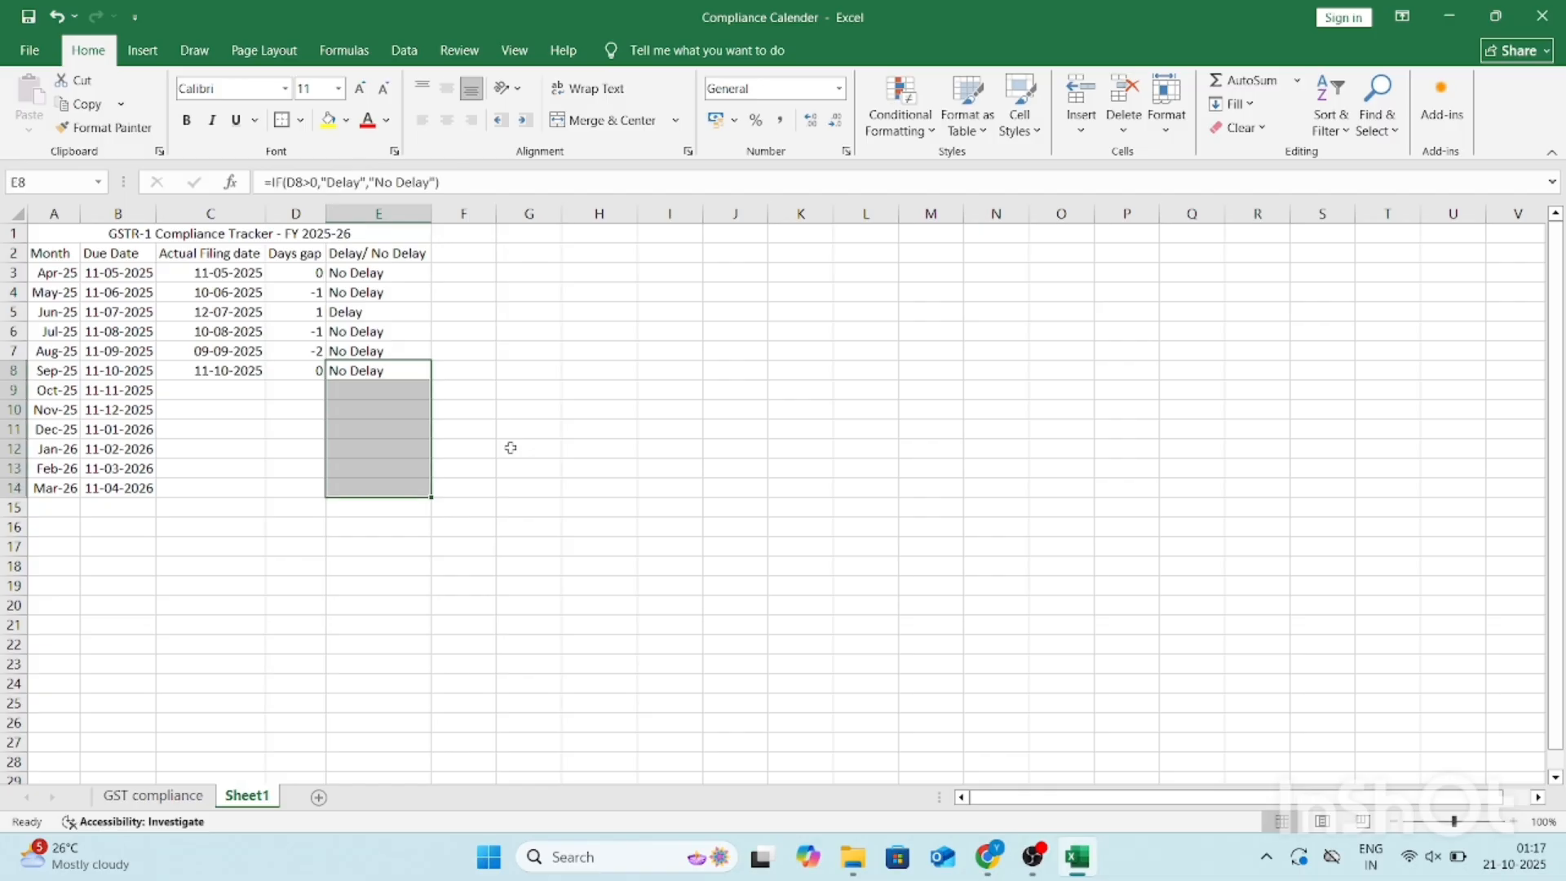
{"action": "key", "text": "ctrl+d"}
{"action": "key", "text": "Down"}
{"action": "key", "text": "ctrl+shift+Down"}
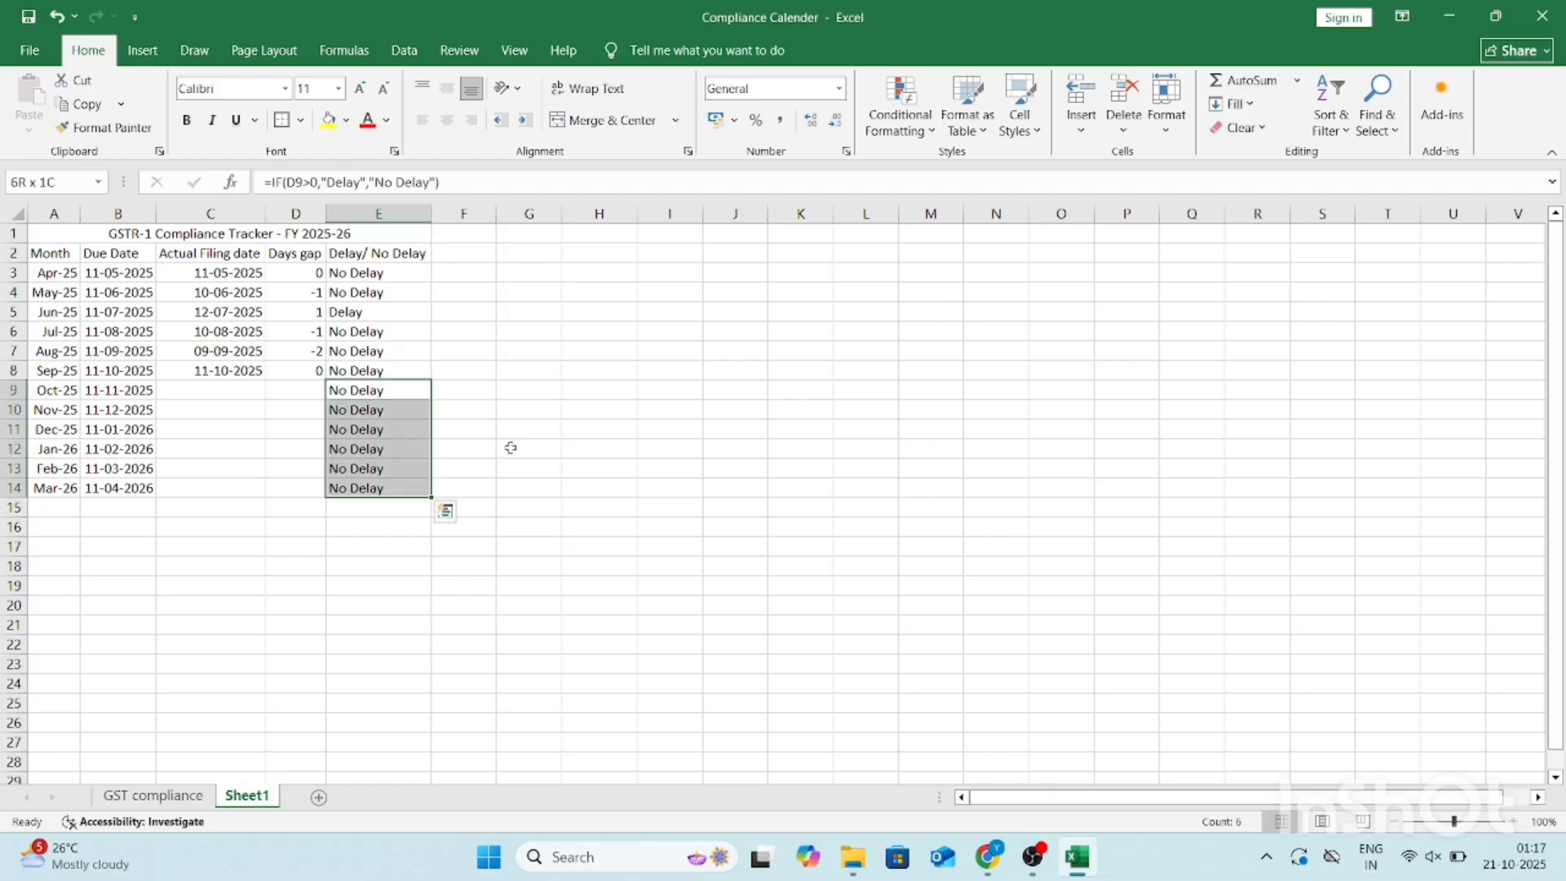
Step: Compare the delay status of the Jun-25 row with the rows for Jul-25 to Sep-25
{"action": "key", "text": "Up"}
{"action": "key", "text": "Up"}
{"action": "key", "text": "Up"}
{"action": "key", "text": "Up"}
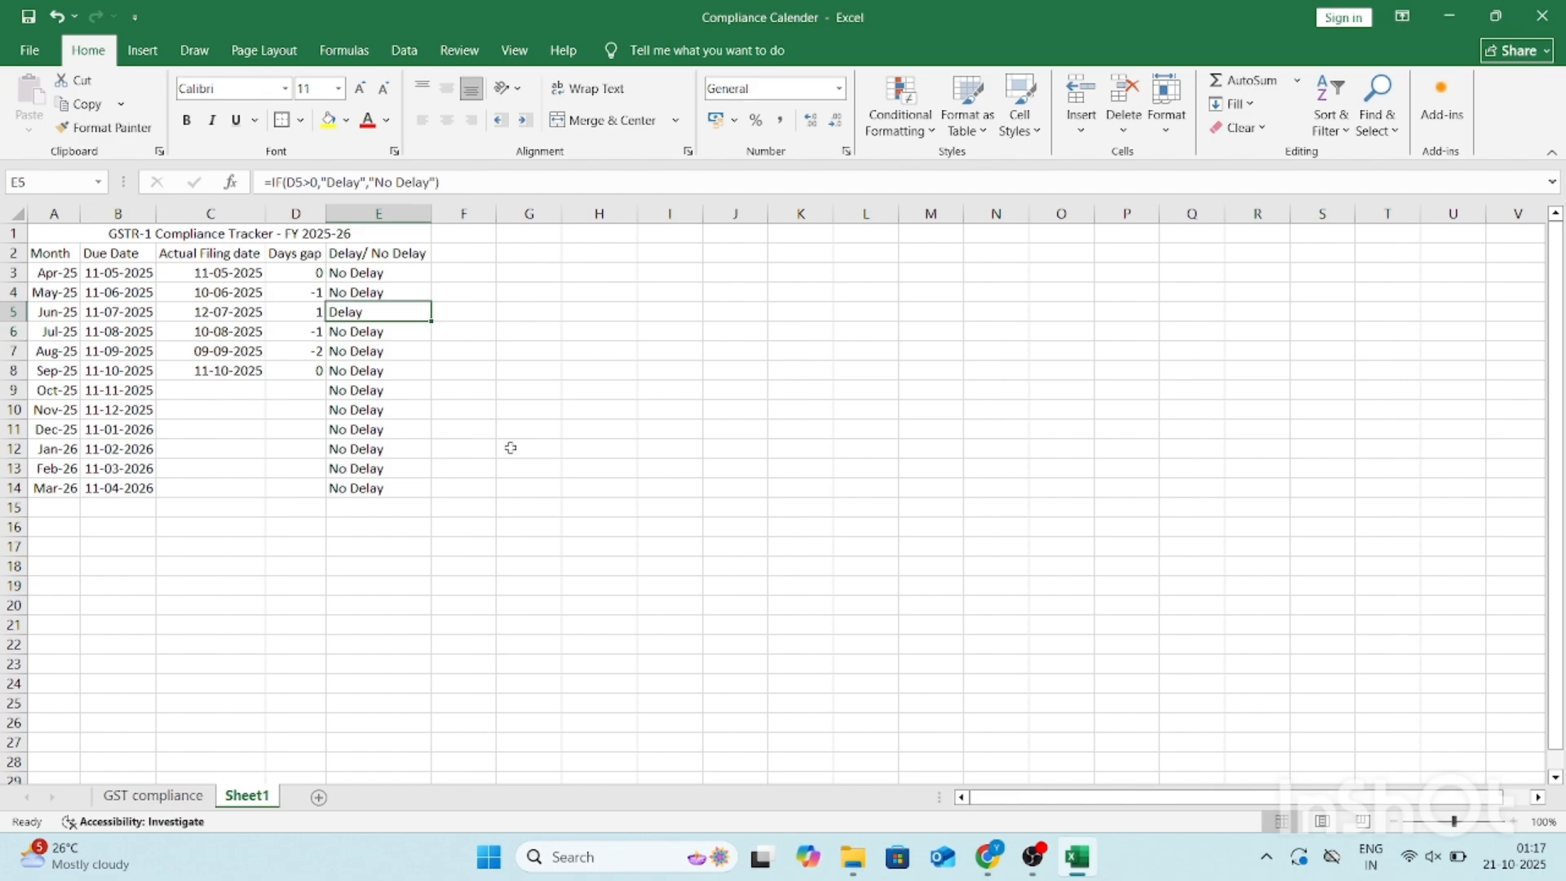
{"action": "key", "text": "shift+space"}
{"action": "key", "text": "Left"}
{"action": "key", "text": "Left"}
{"action": "key", "text": "Right"}
{"action": "key", "text": "Right"}
{"action": "key", "text": "Down"}
{"action": "key", "text": "shift+space"}
{"action": "key", "text": "shift+Down"}
{"action": "key", "text": "shift+Down"}
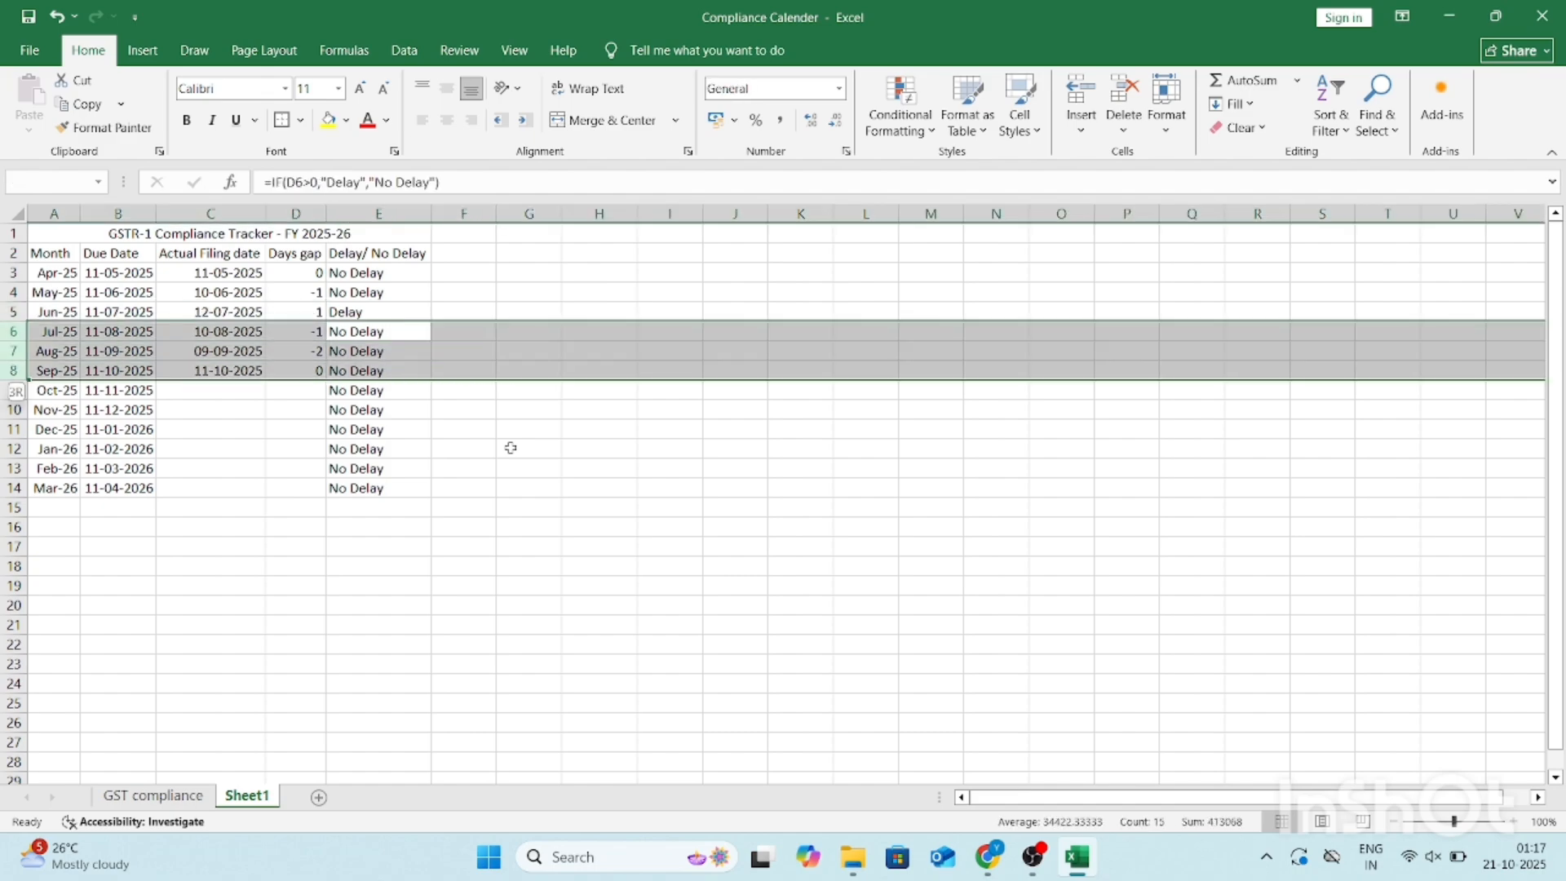
Step: Examine the due dates and delay statuses of the unfiled months Oct-25 to Mar-26 against today's date
{"action": "key", "text": "Down"}
{"action": "key", "text": "Down"}
{"action": "key", "text": "Down"}
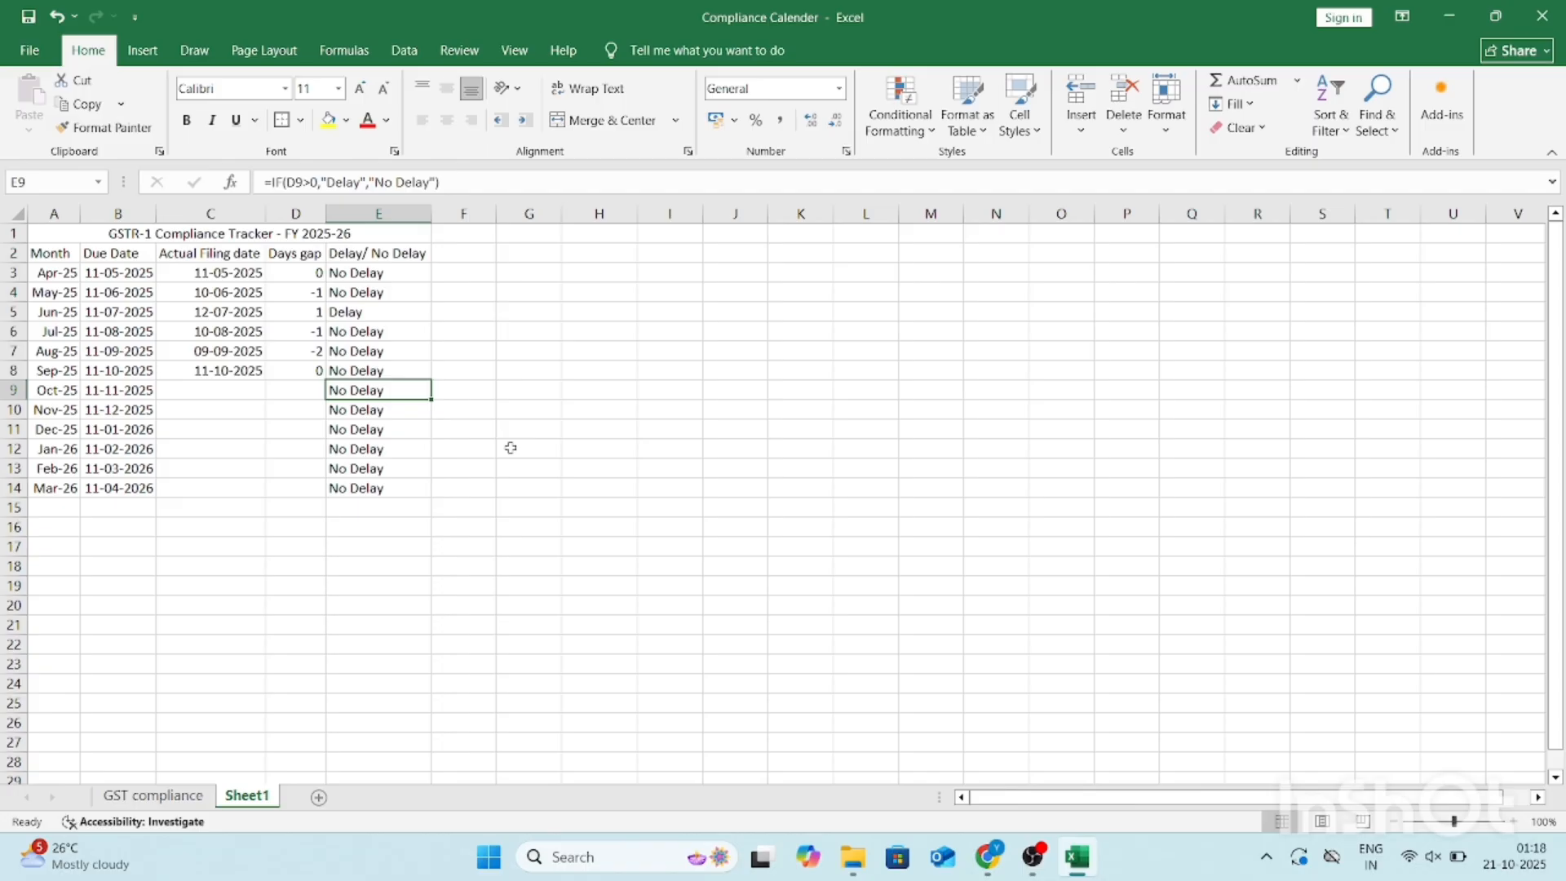
{"action": "key", "text": "Left"}
{"action": "key", "text": "Left"}
{"action": "key", "text": "Left"}
{"action": "key", "text": "ctrl+shift+Down"}
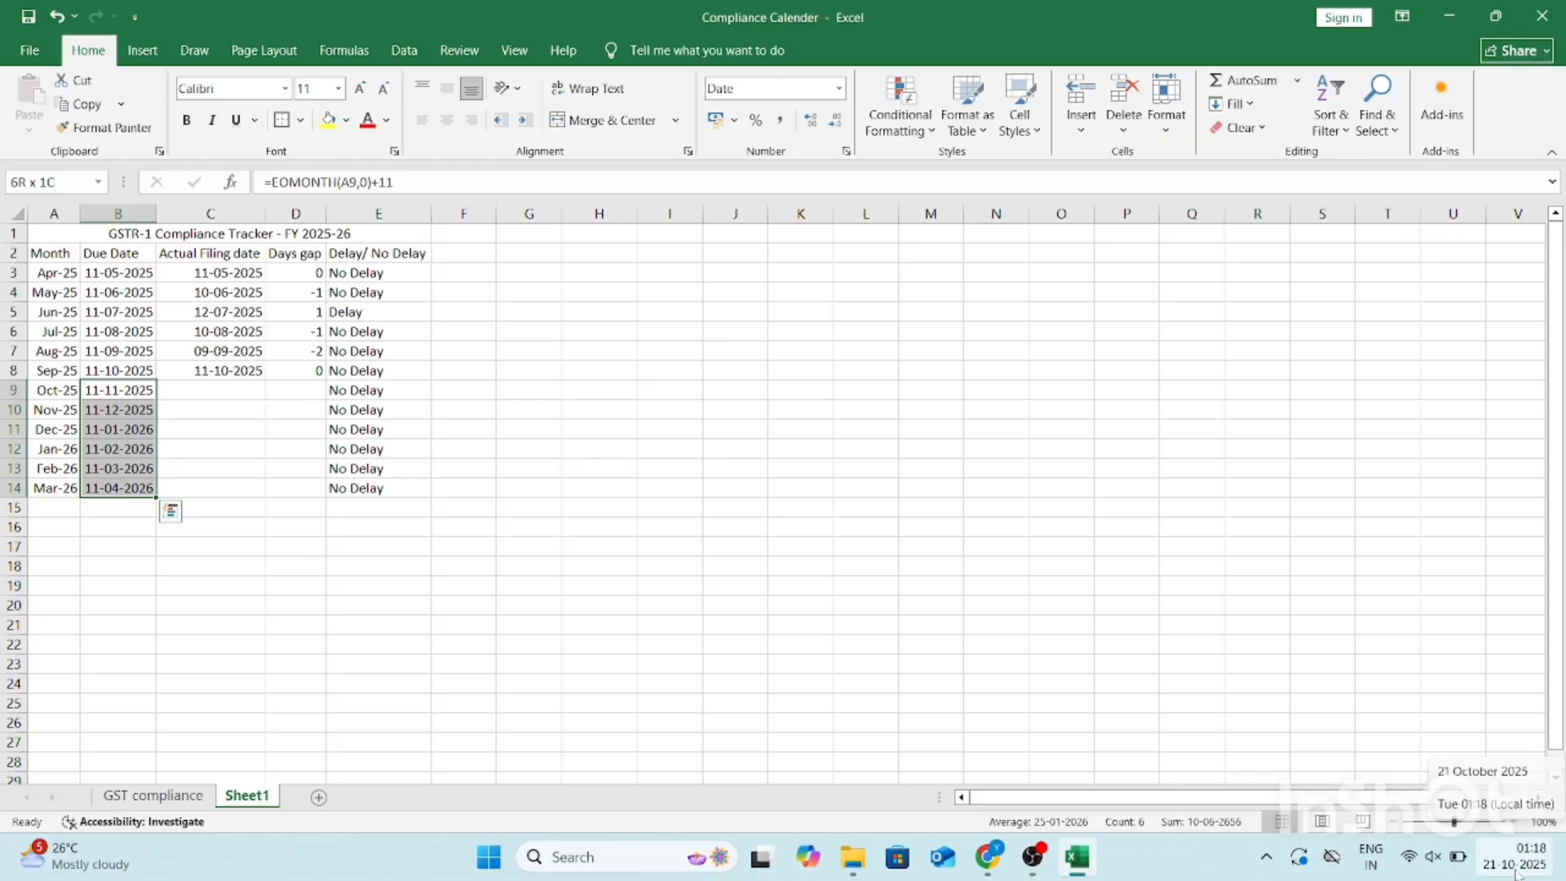
{"action": "left_click", "coordinate": [122, 386]}
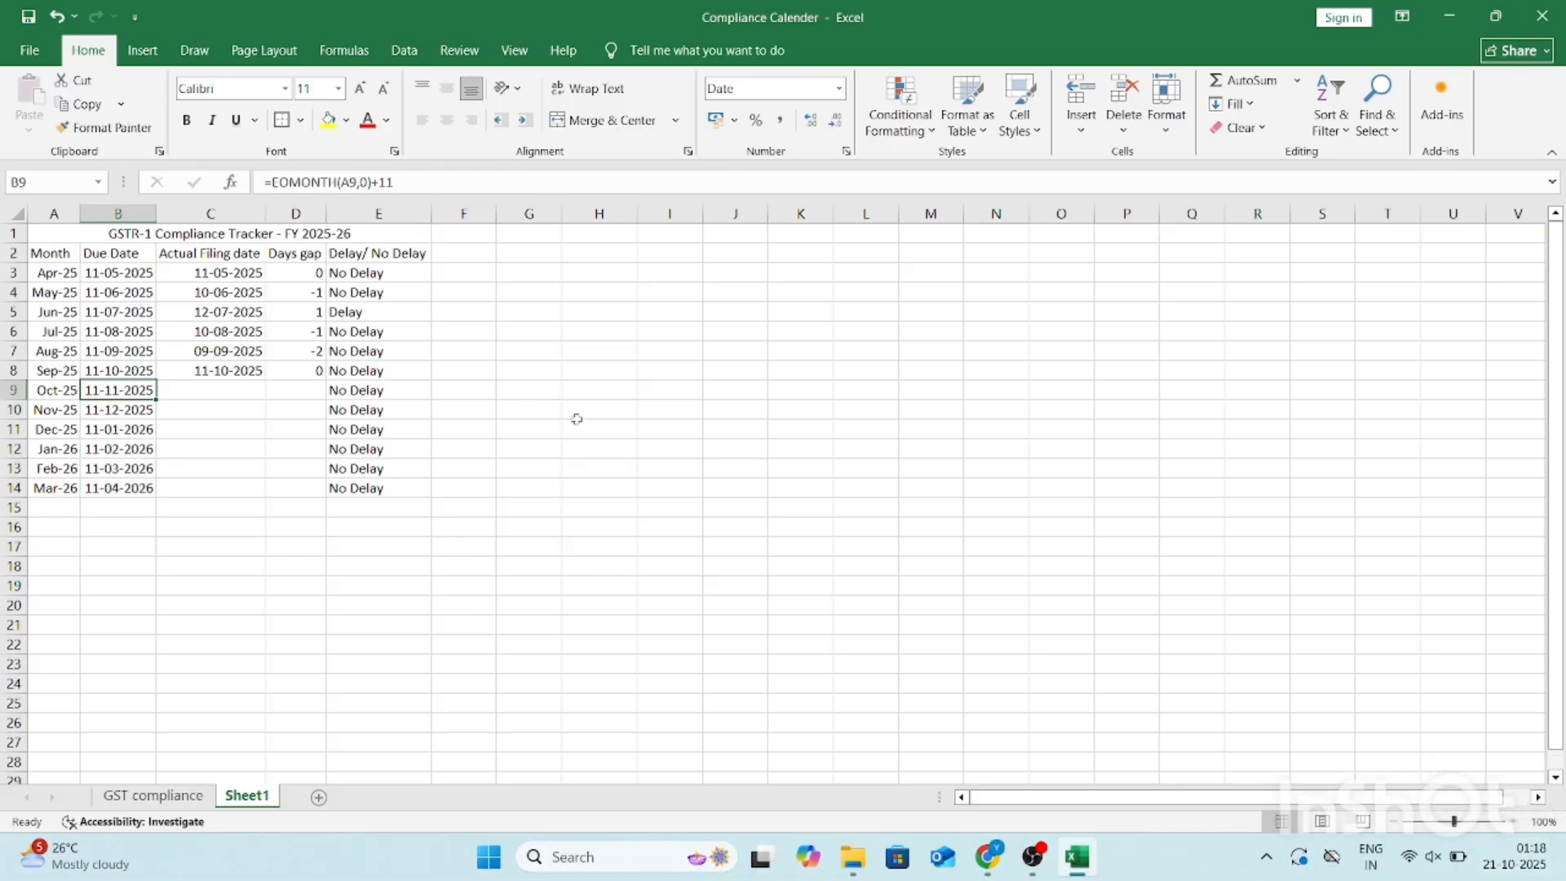
{"action": "key", "text": "Right"}
{"action": "key", "text": "Right"}
{"action": "key", "text": "Right"}
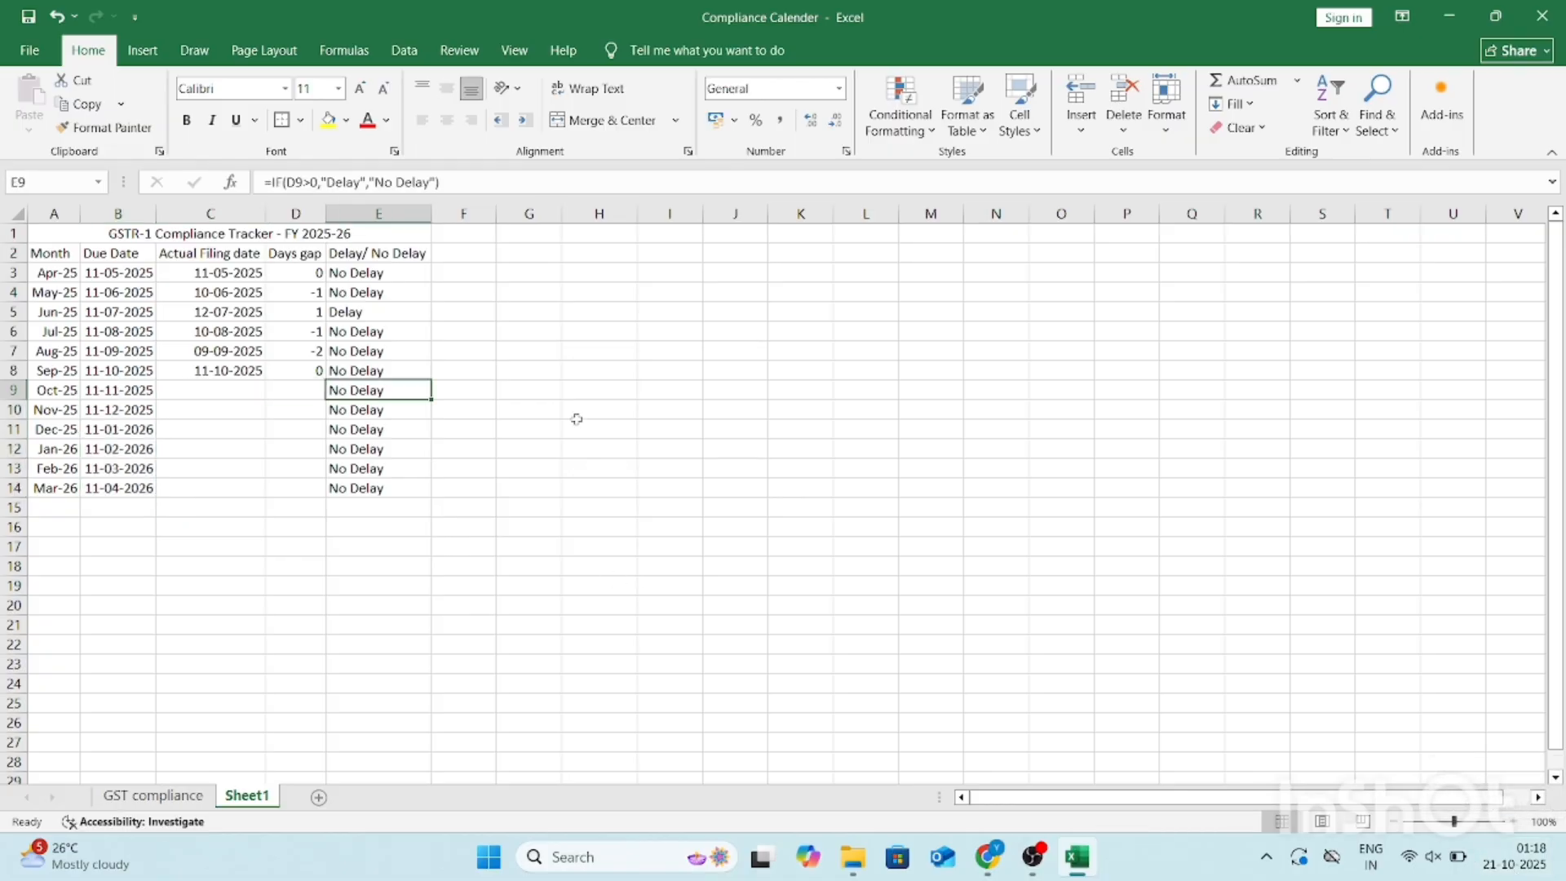
{"action": "key", "text": "ctrl+shift+Down"}
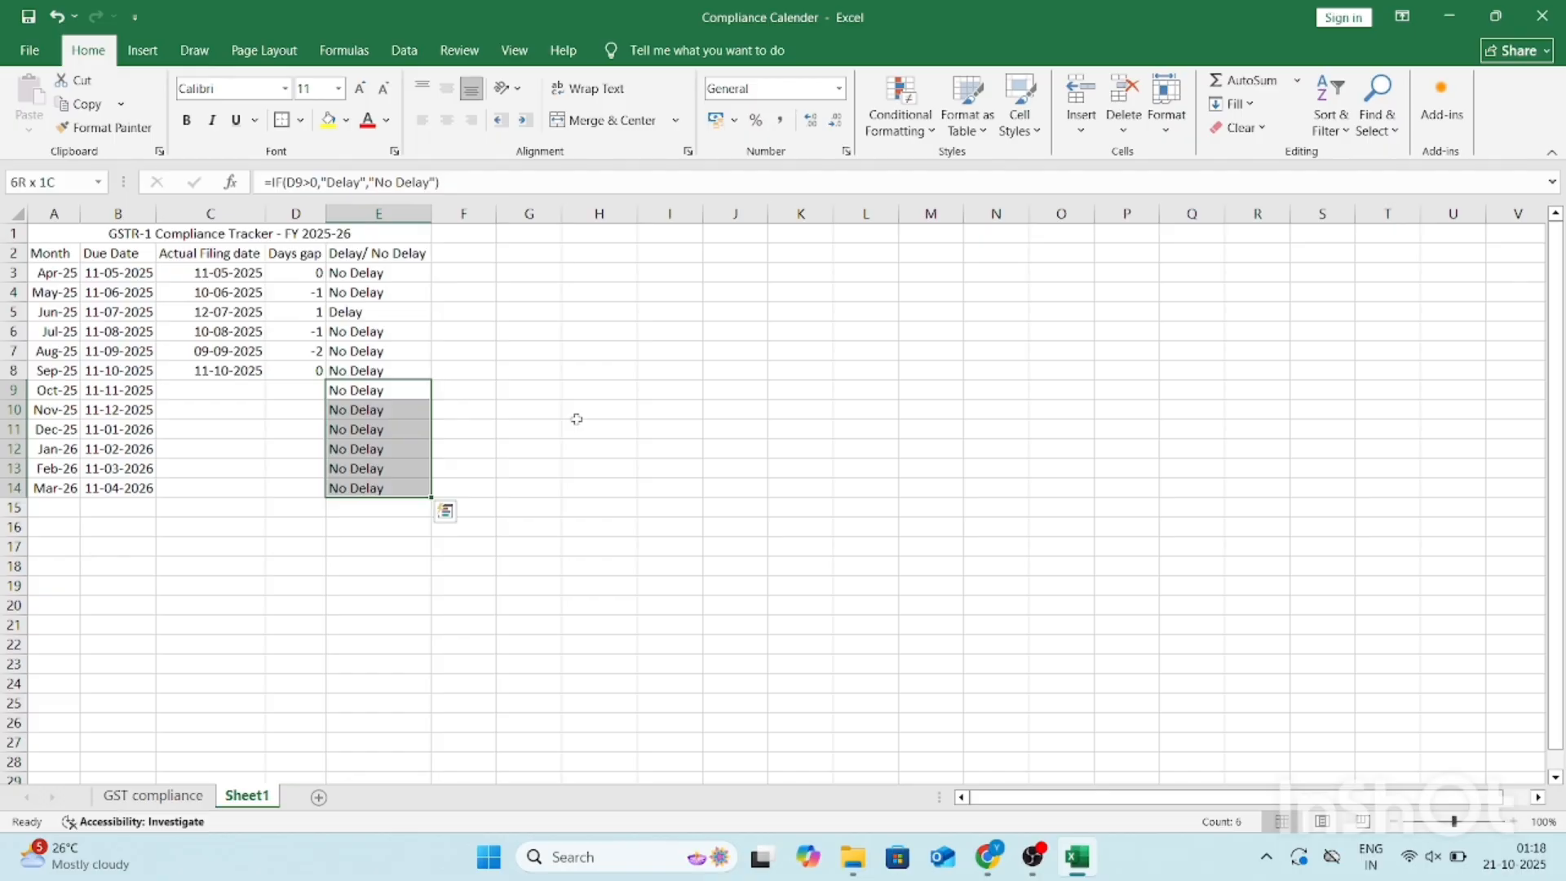
Step: Extend the status header in E2 to read "Delay/ No Delay / Not Due"
{"action": "key", "text": "Up"}
{"action": "key", "text": "Up"}
{"action": "key", "text": "Up"}
{"action": "key", "text": "Up"}
{"action": "key", "text": "Up"}
{"action": "key", "text": "Up"}
{"action": "key", "text": "Up"}
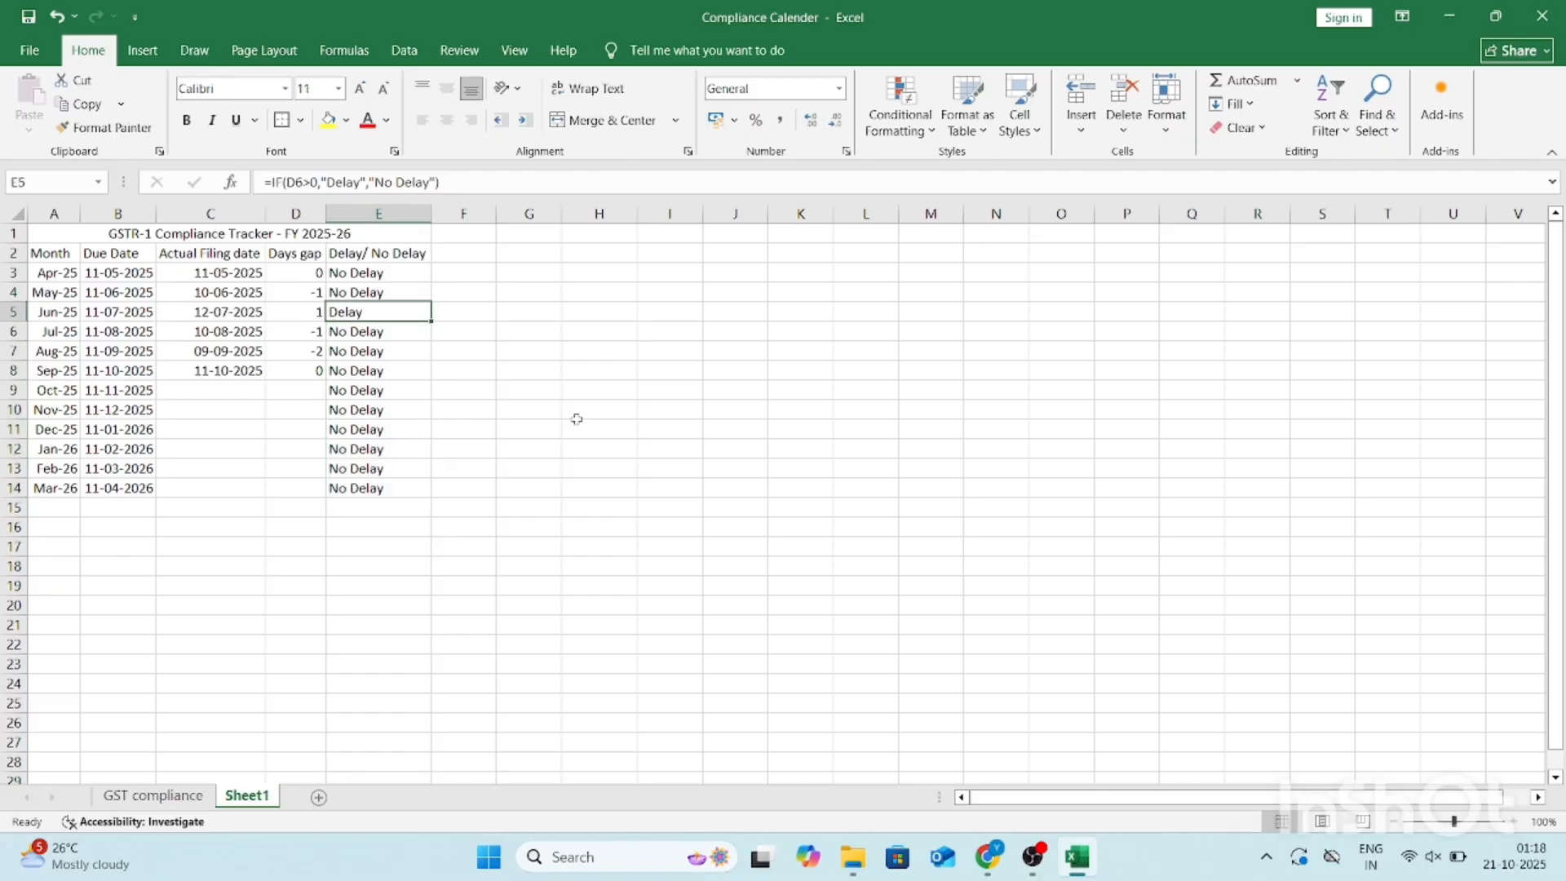
{"action": "key", "text": "F2"}
{"action": "type", "text": "/"}
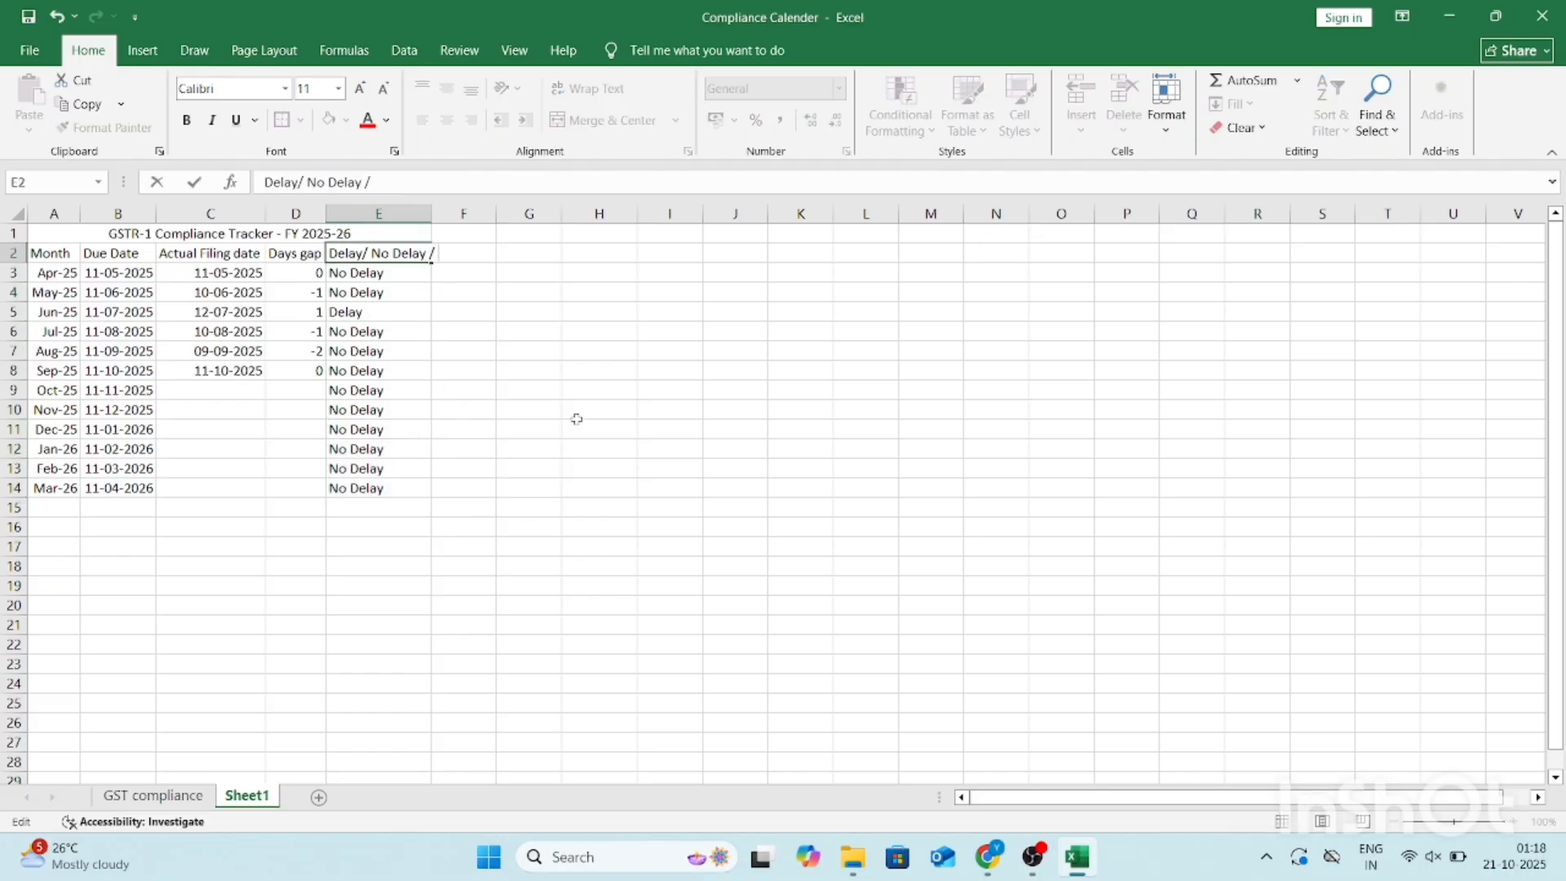
{"action": "type", "text": " NotS"}
{"action": "key", "text": "BackSpace"}
{"action": "type", "text": "Due"}
{"action": "key", "text": "Return"}
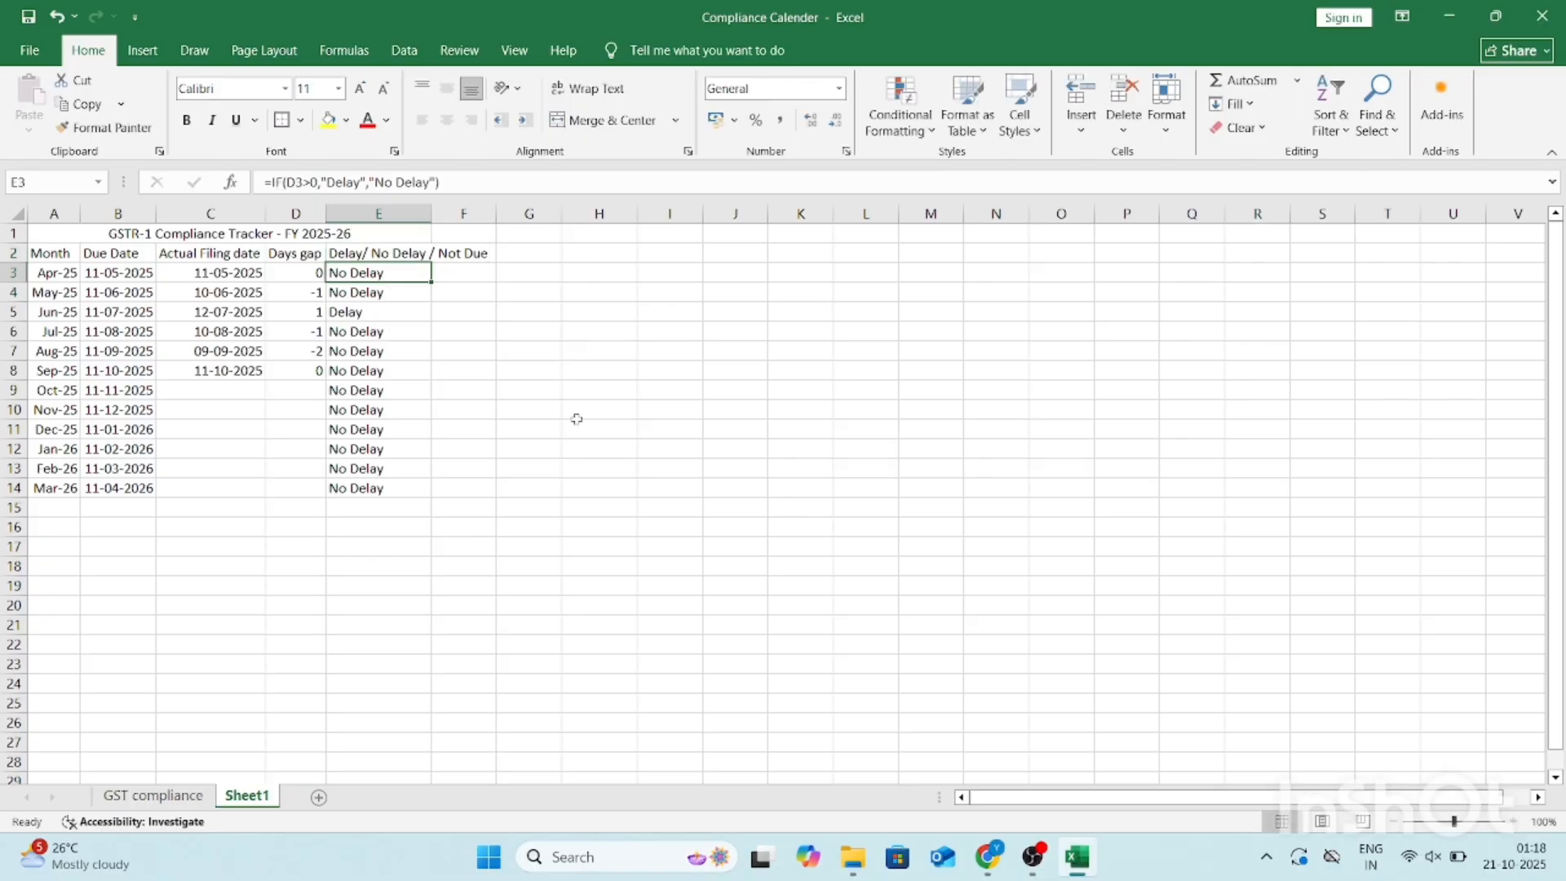
Step: Auto-fit the width of column E to its extended header
{"action": "double_click", "coordinate": [435, 218]}
{"action": "key", "text": "Right"}
{"action": "key", "text": "Right"}
{"action": "key", "text": "Up"}
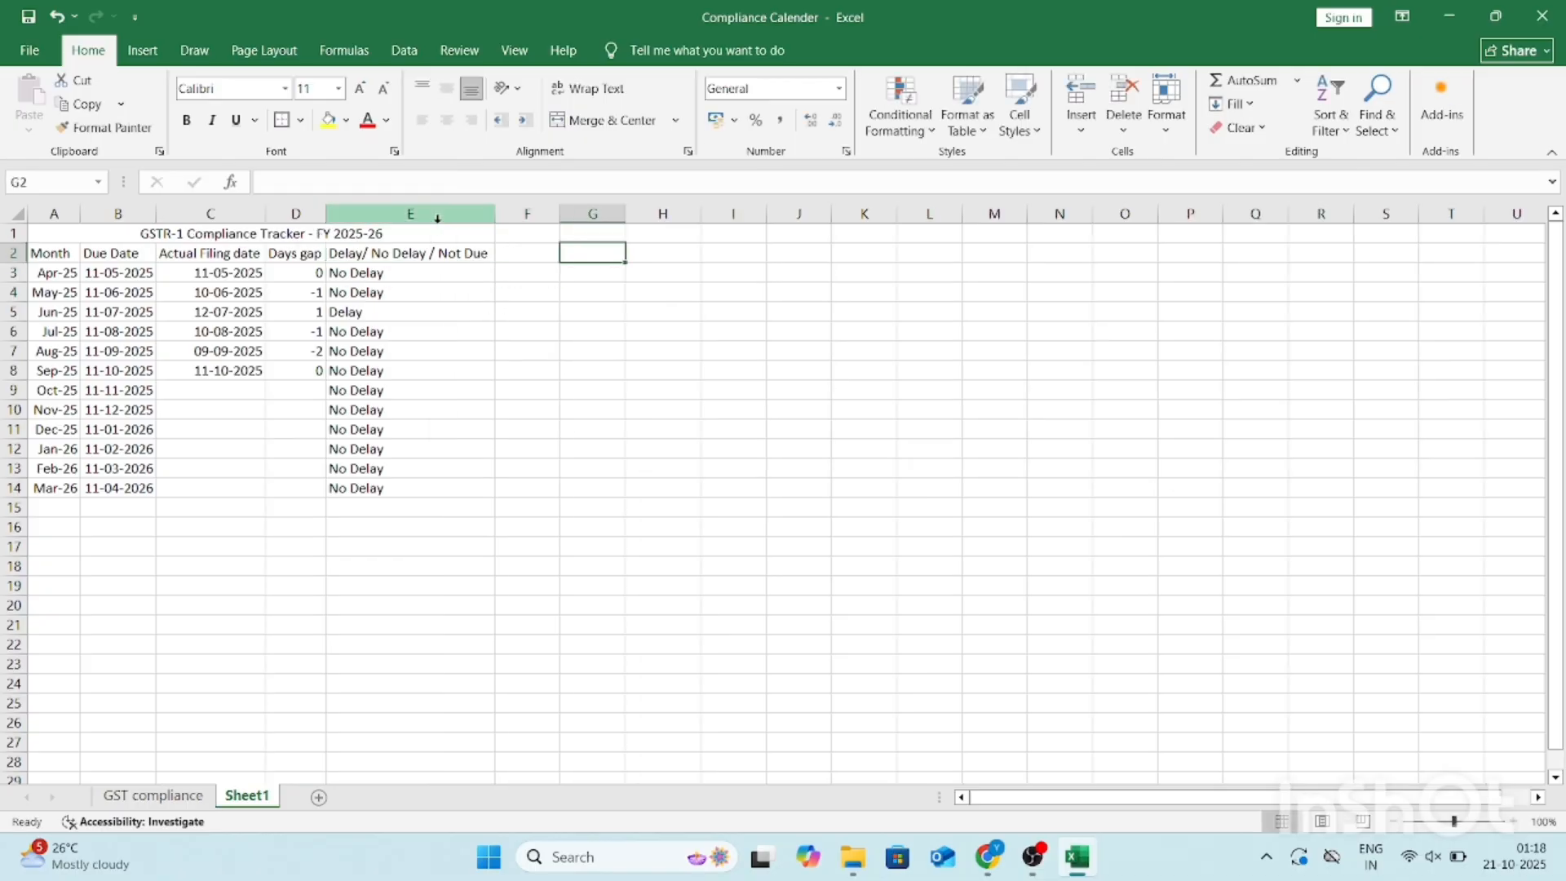
Step: Enter the formula =TODAY() in cell H2
{"action": "key", "text": "Right"}
{"action": "type", "text": "=to"}
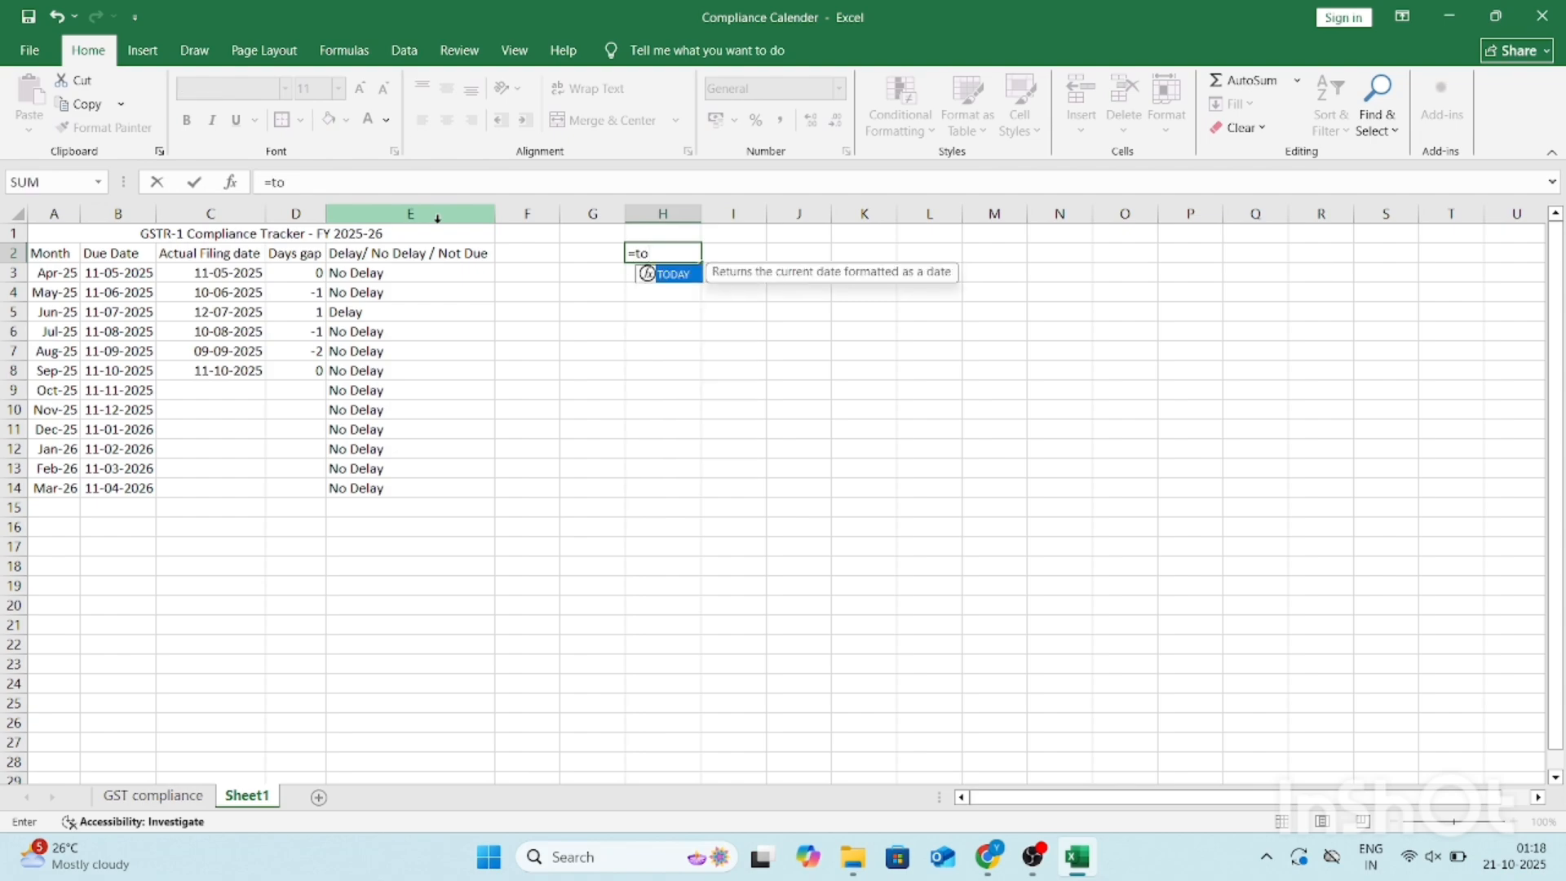
{"action": "key", "text": "Tab"}
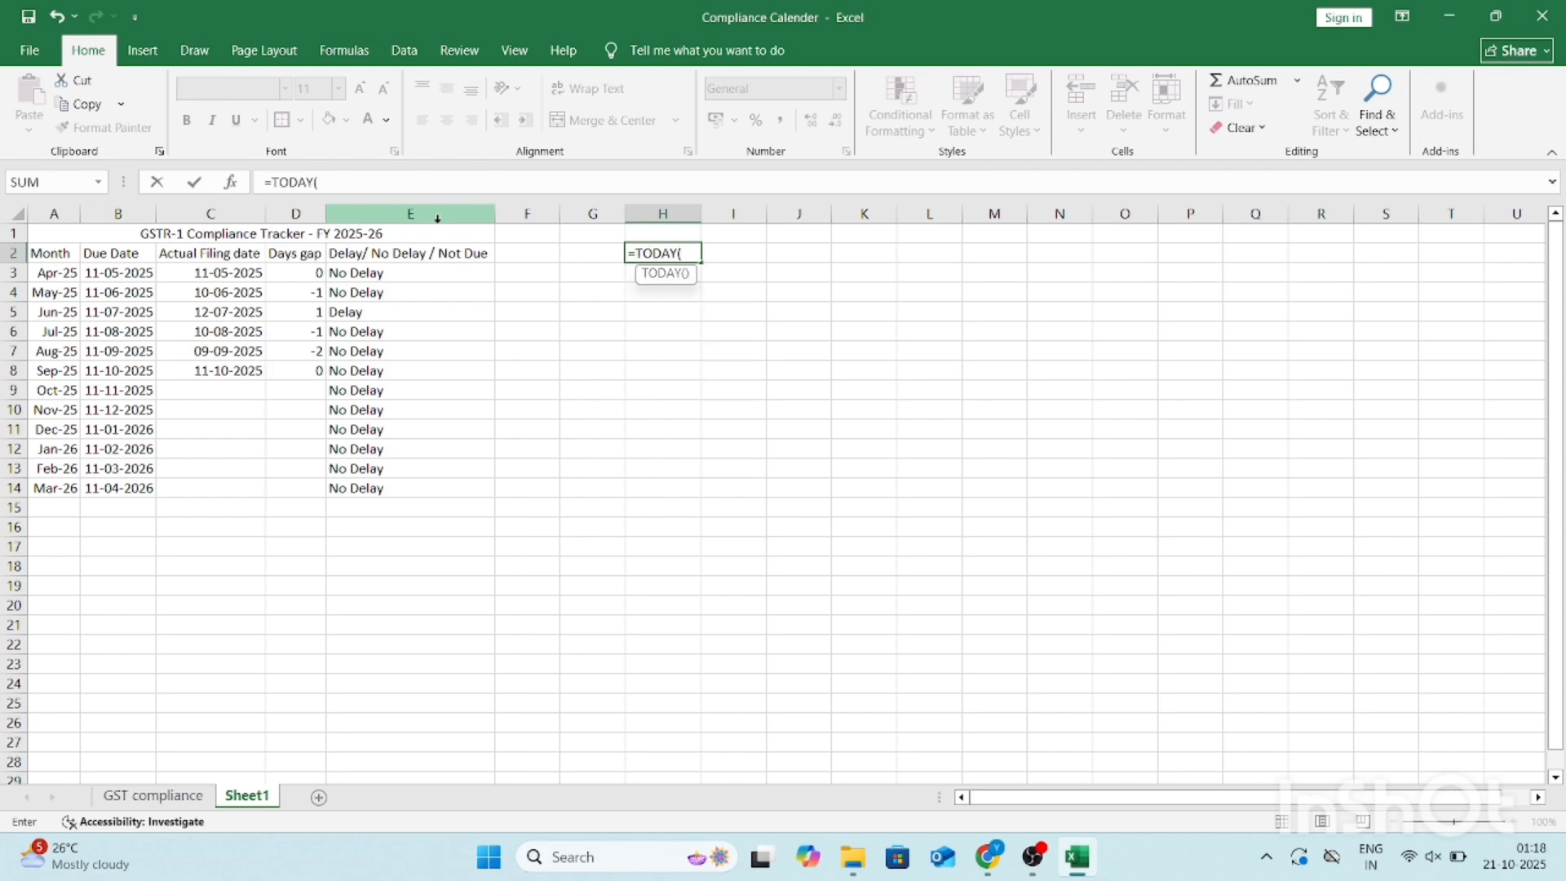
{"action": "type", "text": ")"}
{"action": "key", "text": "Return"}
{"action": "key", "text": "Up"}
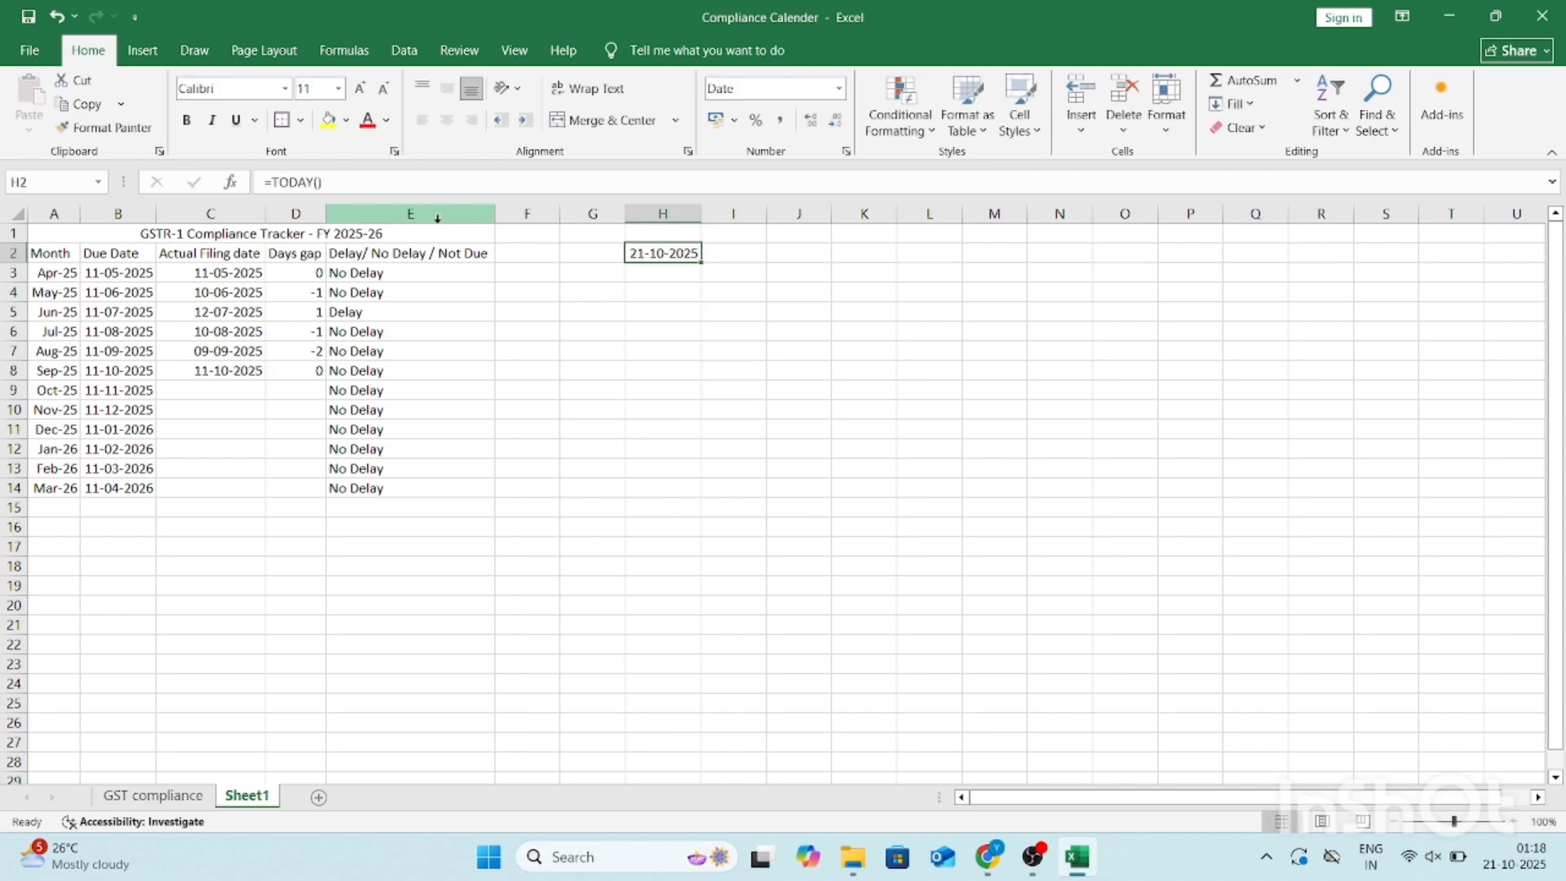
Step: Wrap the status formula in E3 in an outer IF that tests whether due date B3<=H2
{"action": "key", "text": "Left"}
{"action": "key", "text": "Left"}
{"action": "key", "text": "Left"}
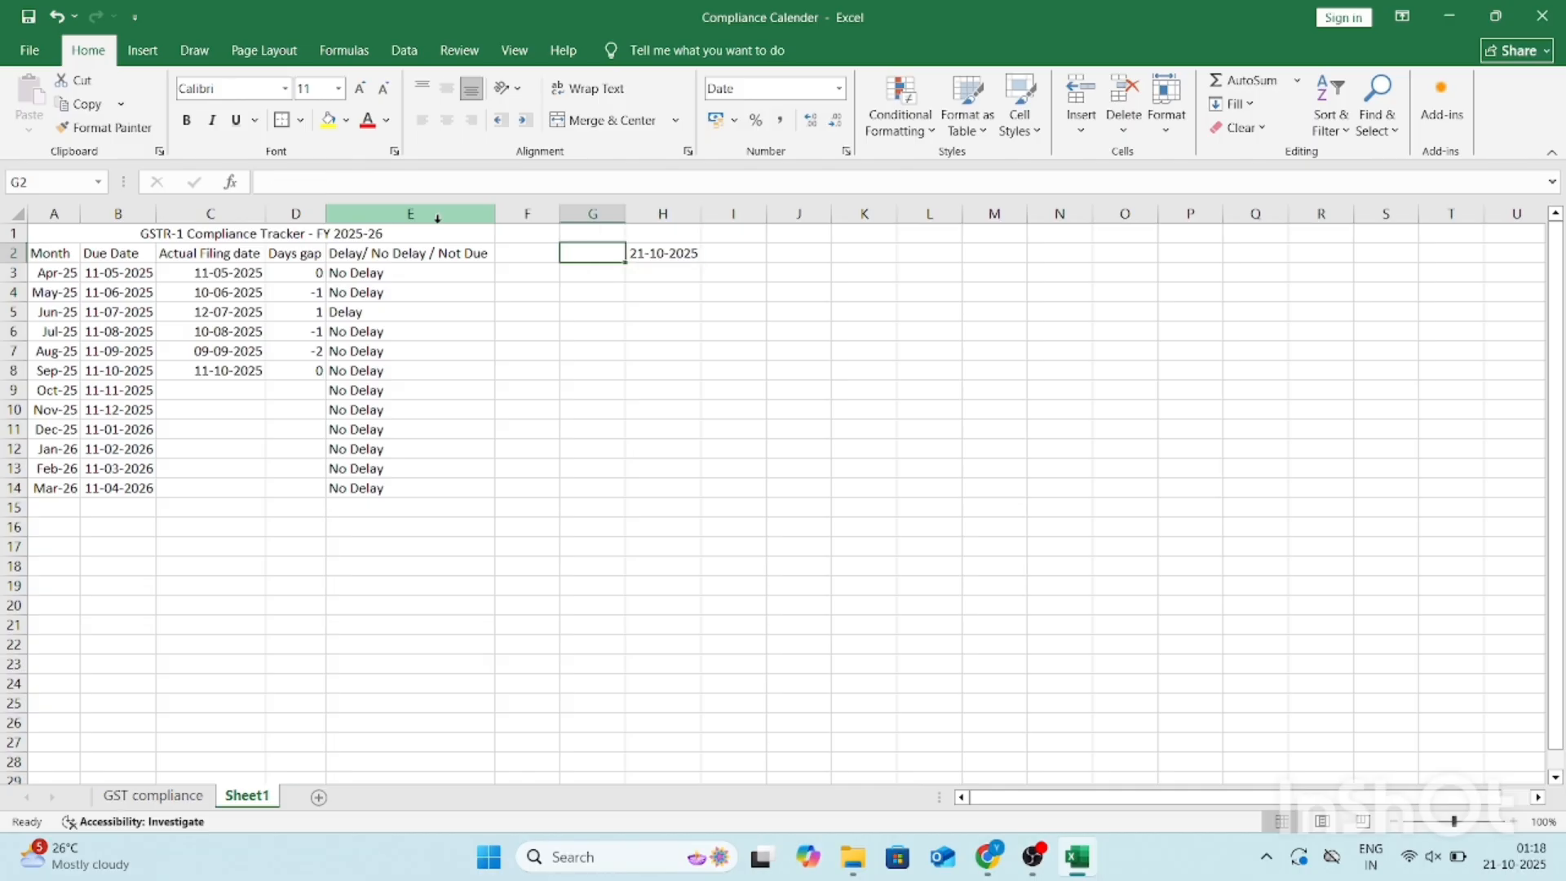
{"action": "key", "text": "Down"}
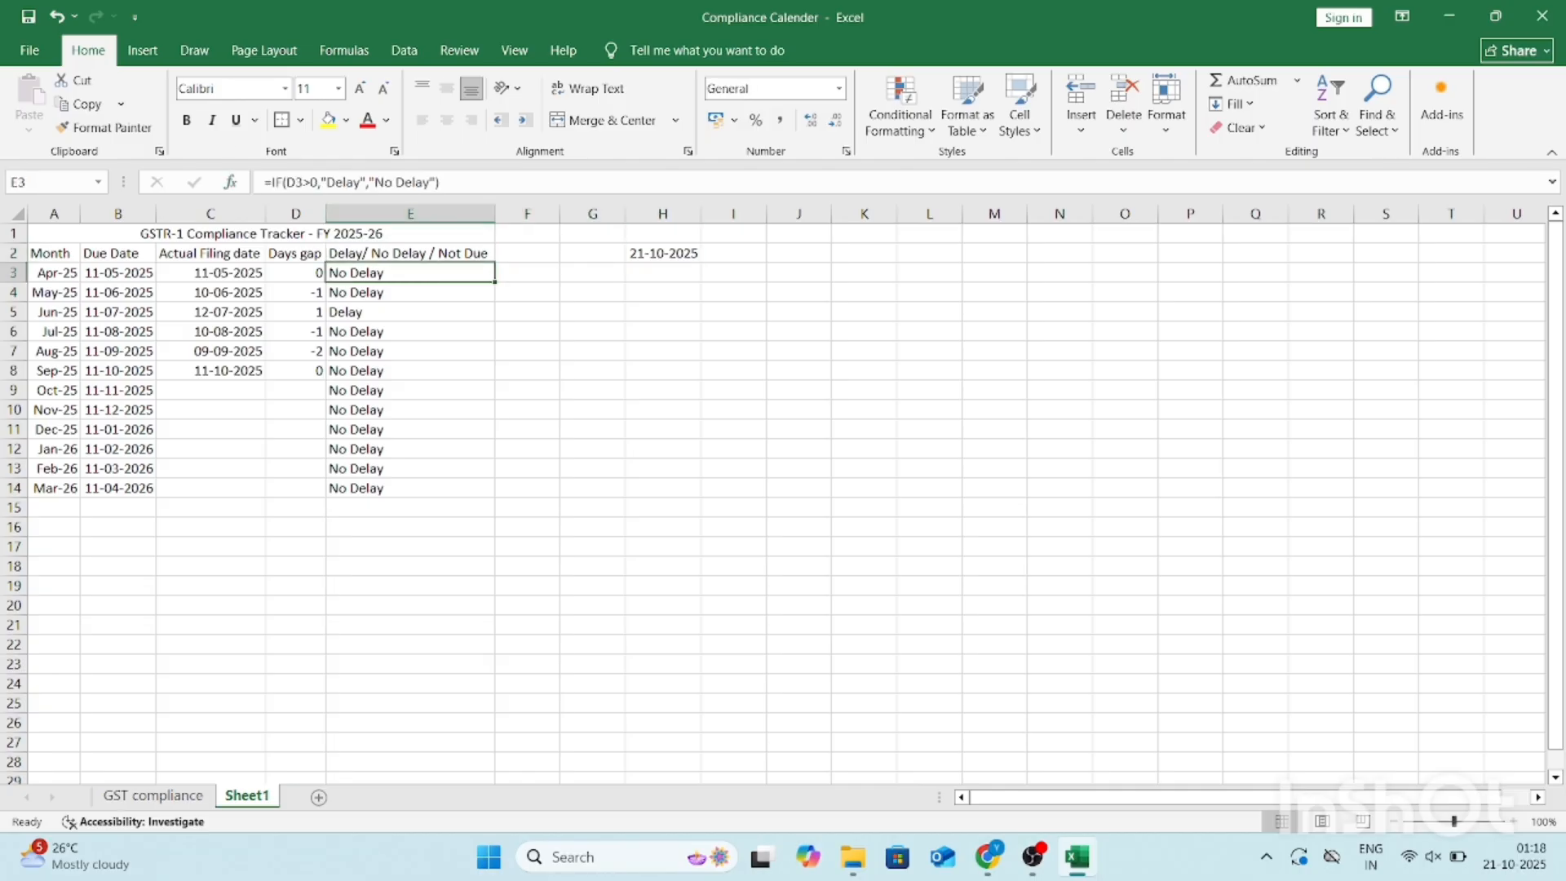
{"action": "key", "text": "F2"}
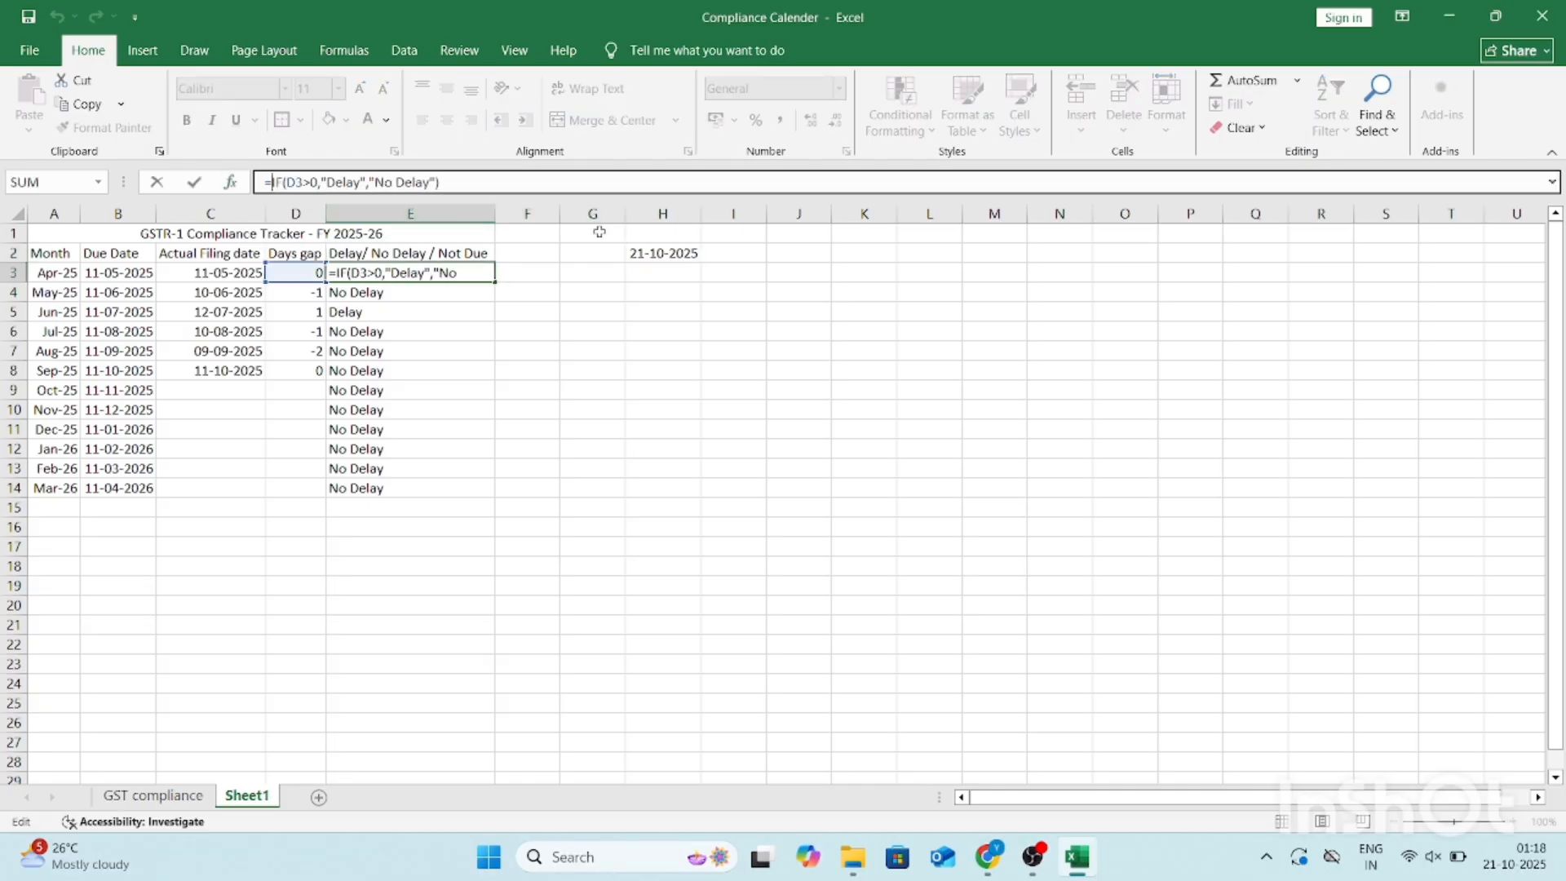
{"action": "type", "text": "IF("}
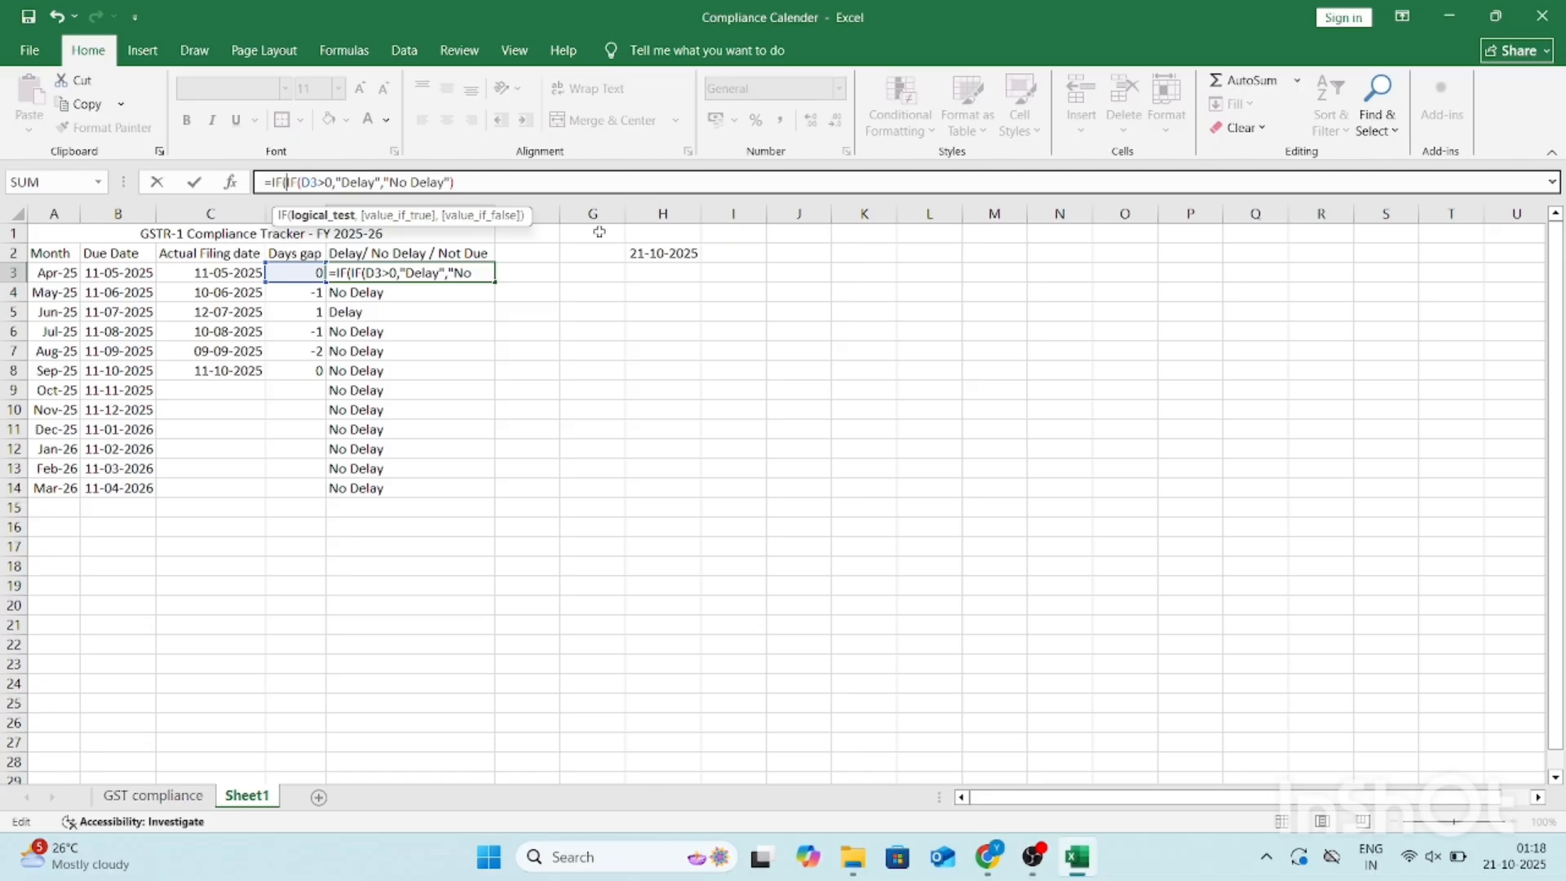
{"action": "left_click", "coordinate": [117, 265]}
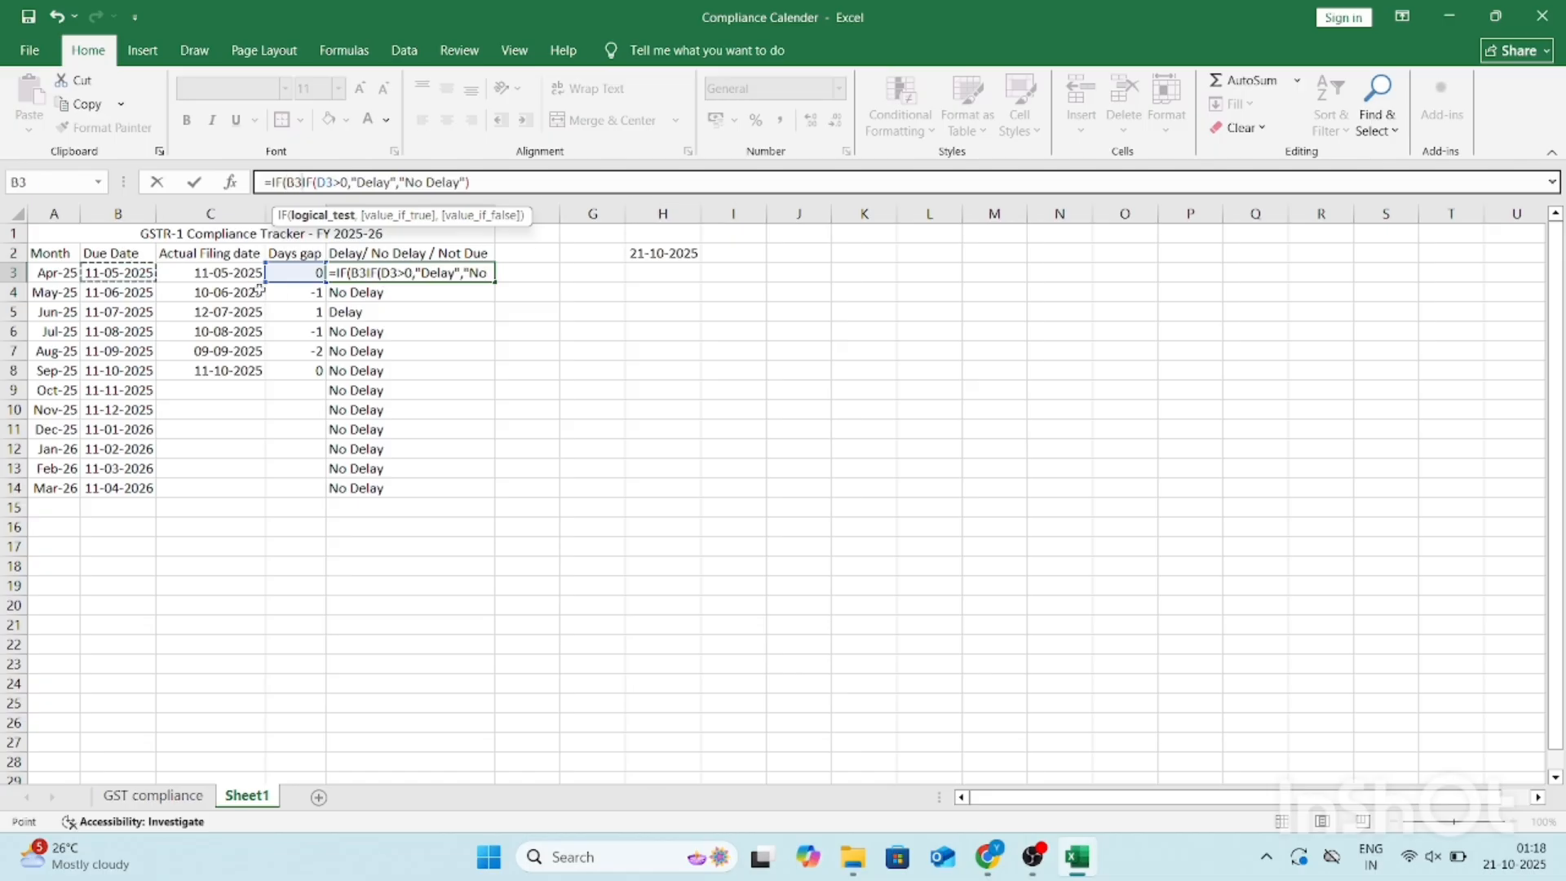
{"action": "type", "text": "<="}
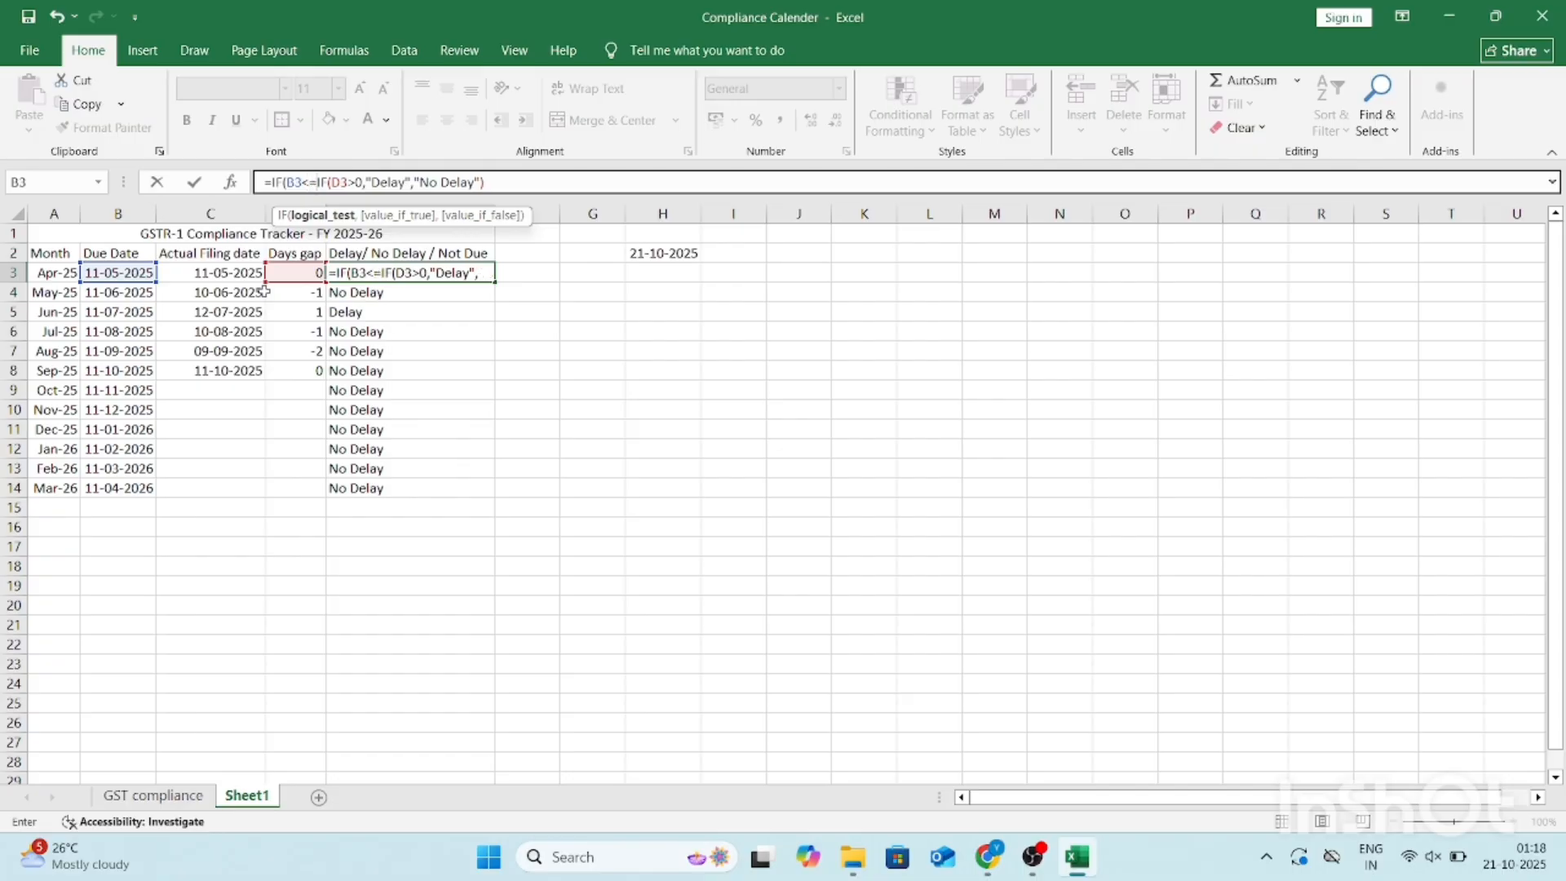
{"action": "left_click", "coordinate": [652, 253]}
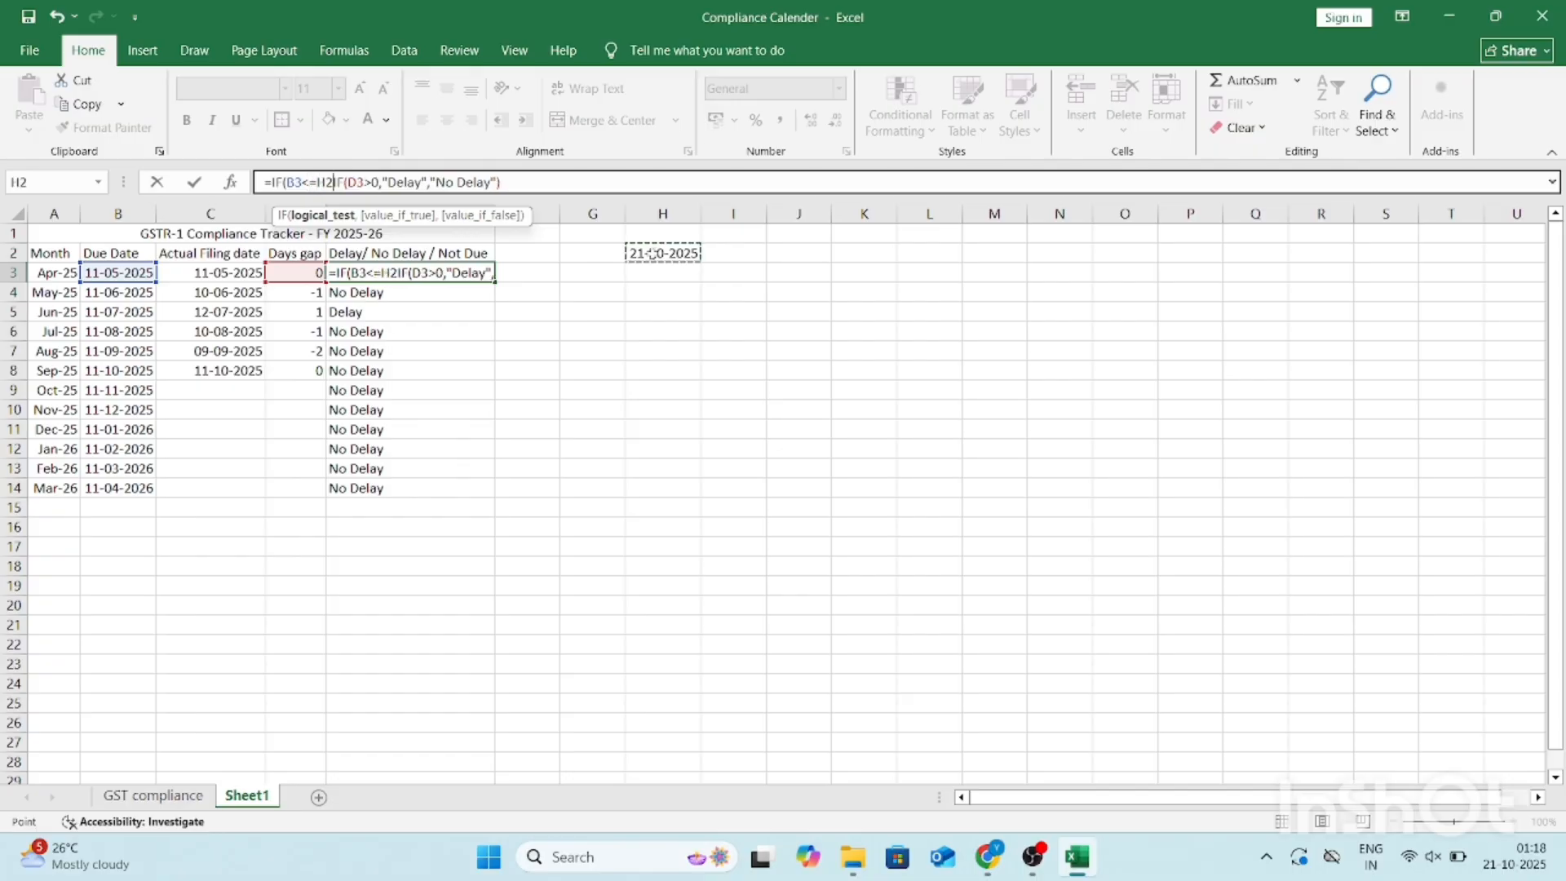
{"action": "type", "text": ","}
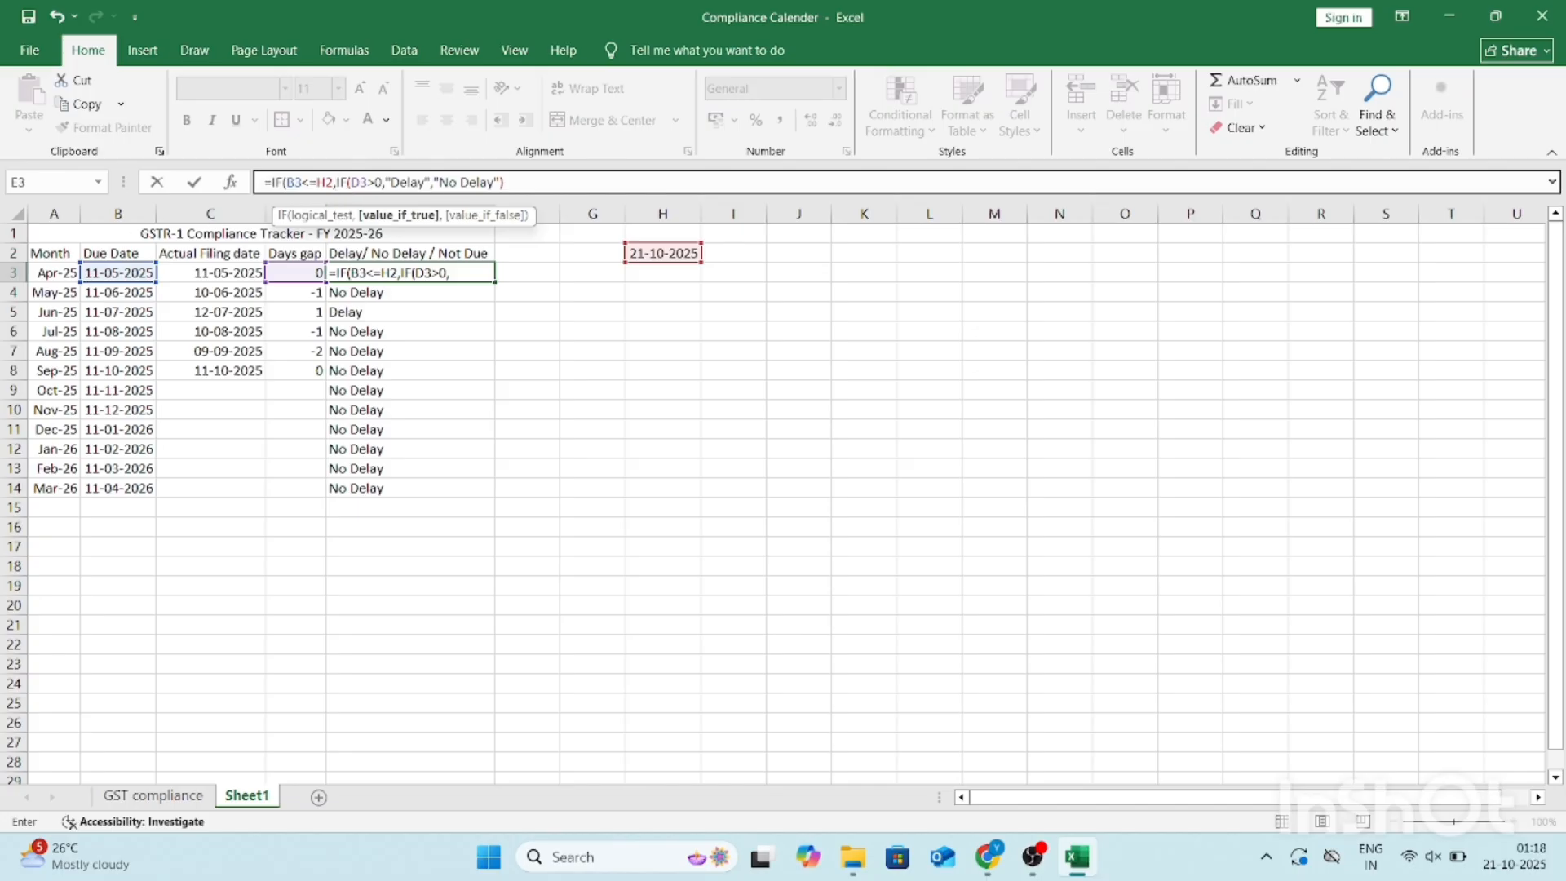
Step: Complete the outer IF in E3 with "Not Due" as the value if false
{"action": "key", "text": "F2"}
{"action": "type", "text": ","}
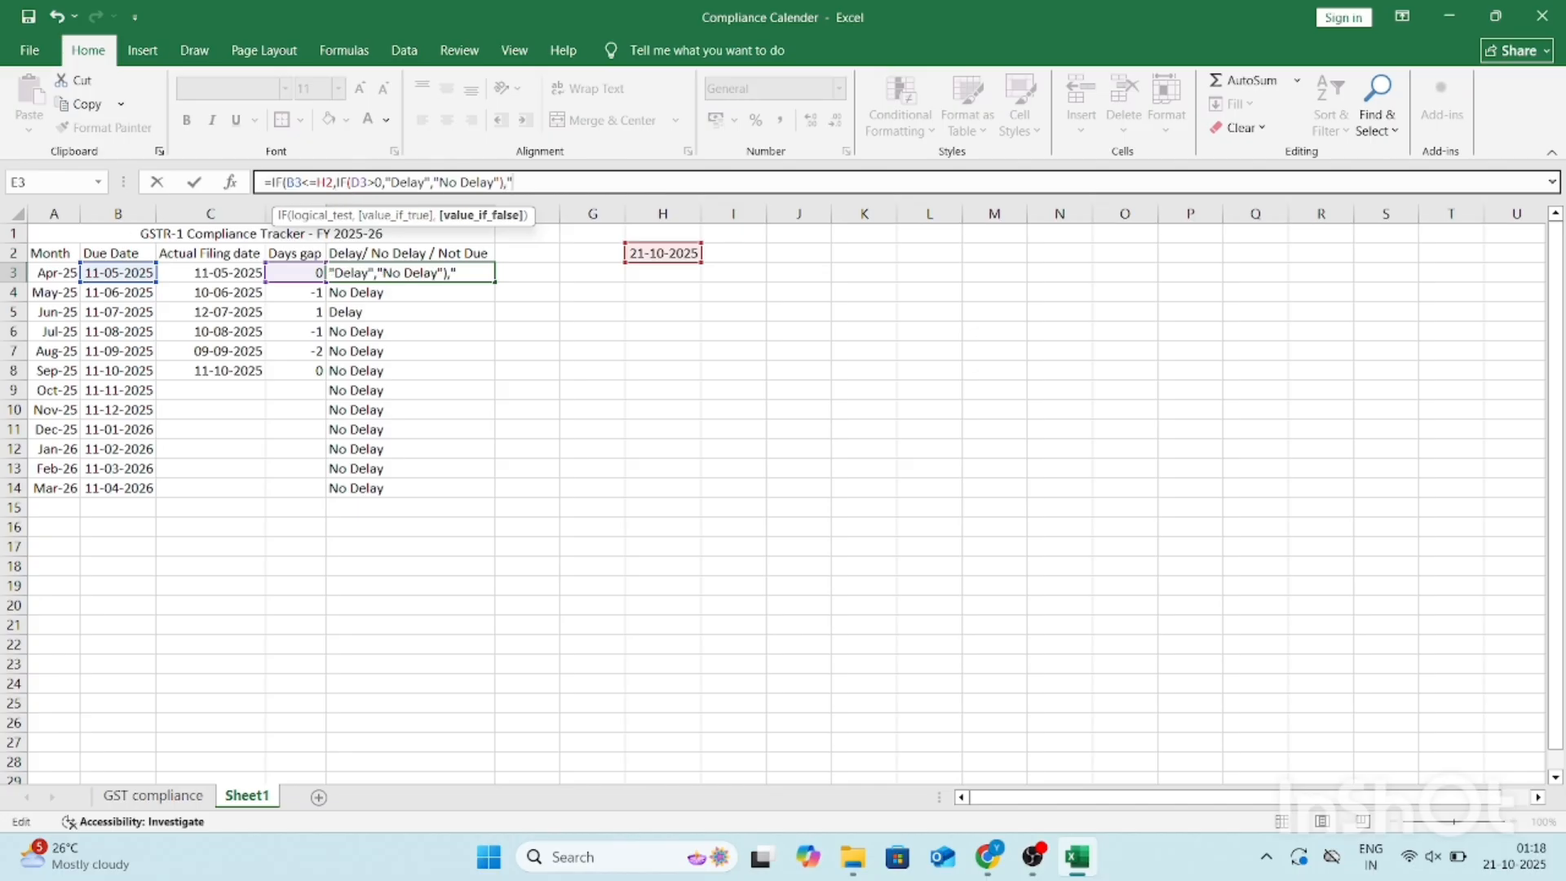
{"action": "type", "text": "\"Not Due\""}
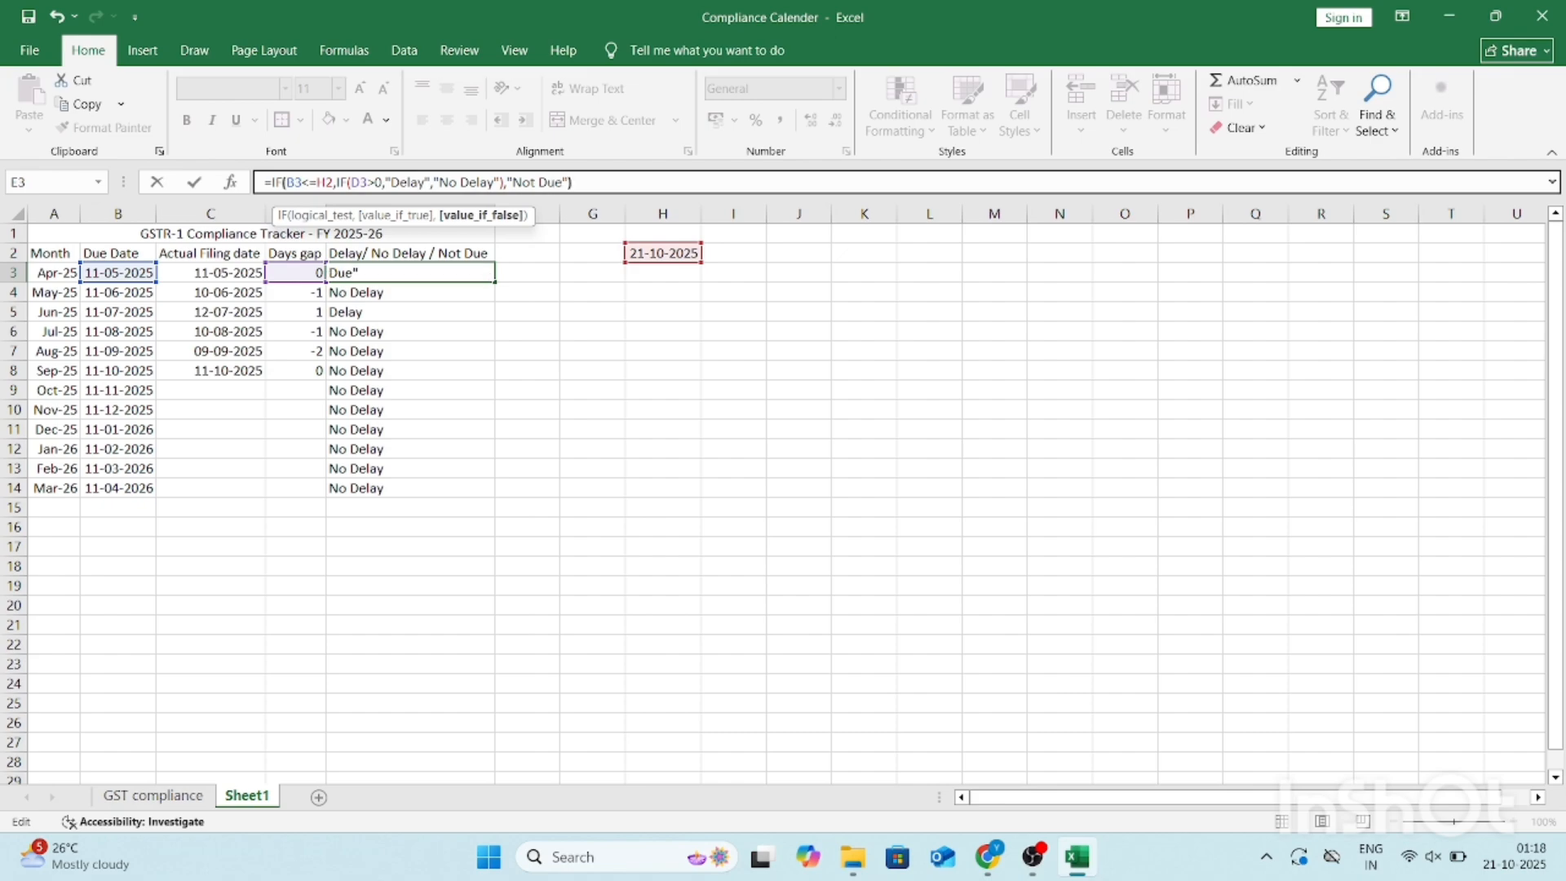
{"action": "key", "text": "ctrl+Return"}
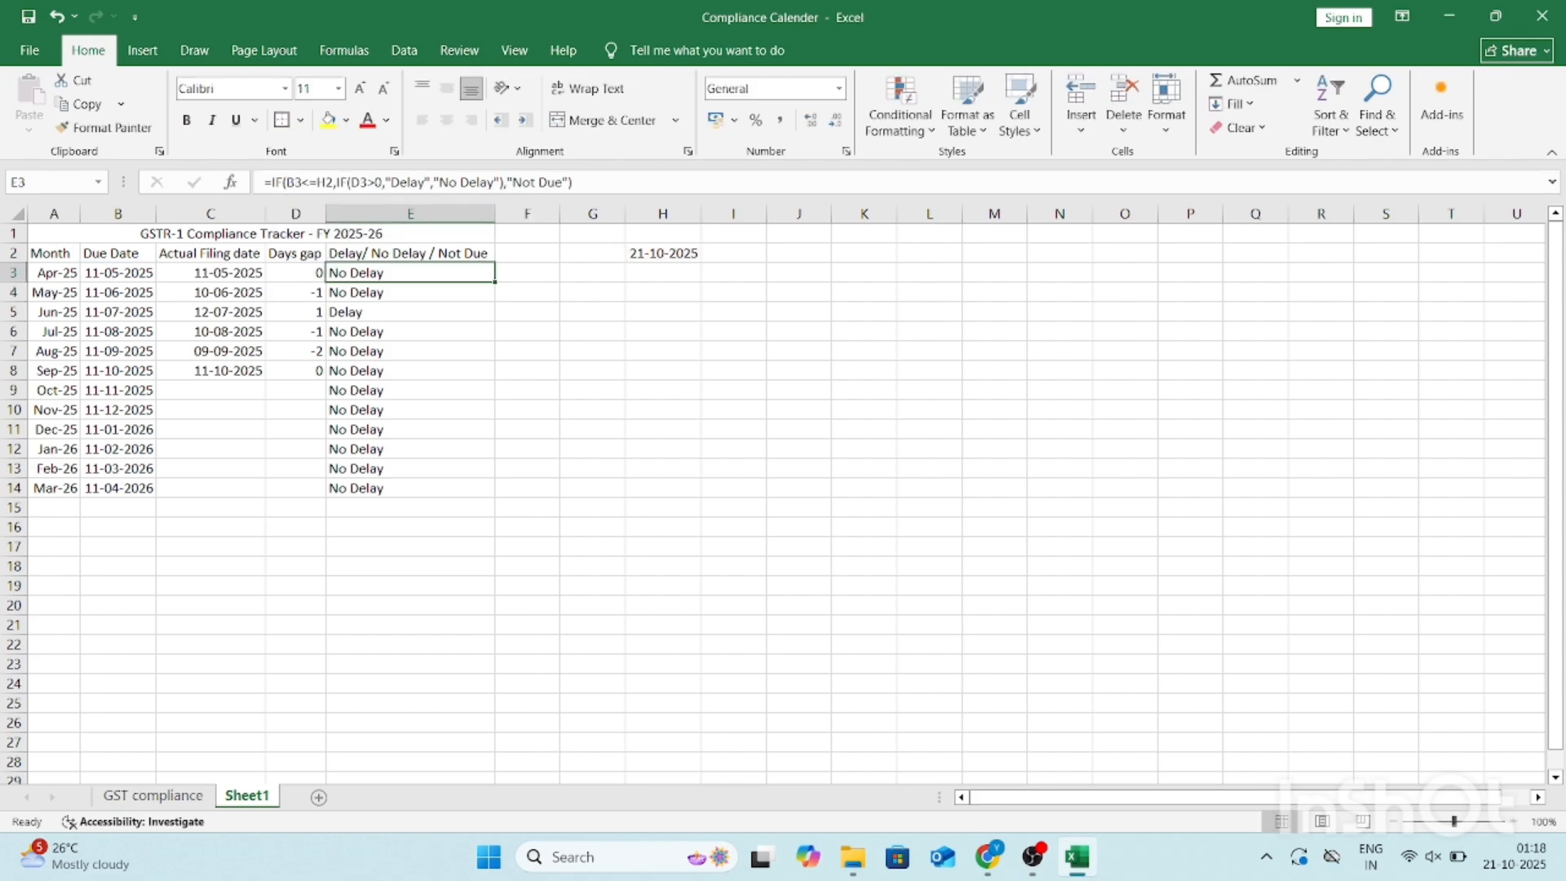
Step: Fill the E3 status formula with its relative H2 reference down to E14
{"action": "key", "text": "ctrl+shift+Down"}
{"action": "key", "text": "ctrl+d"}
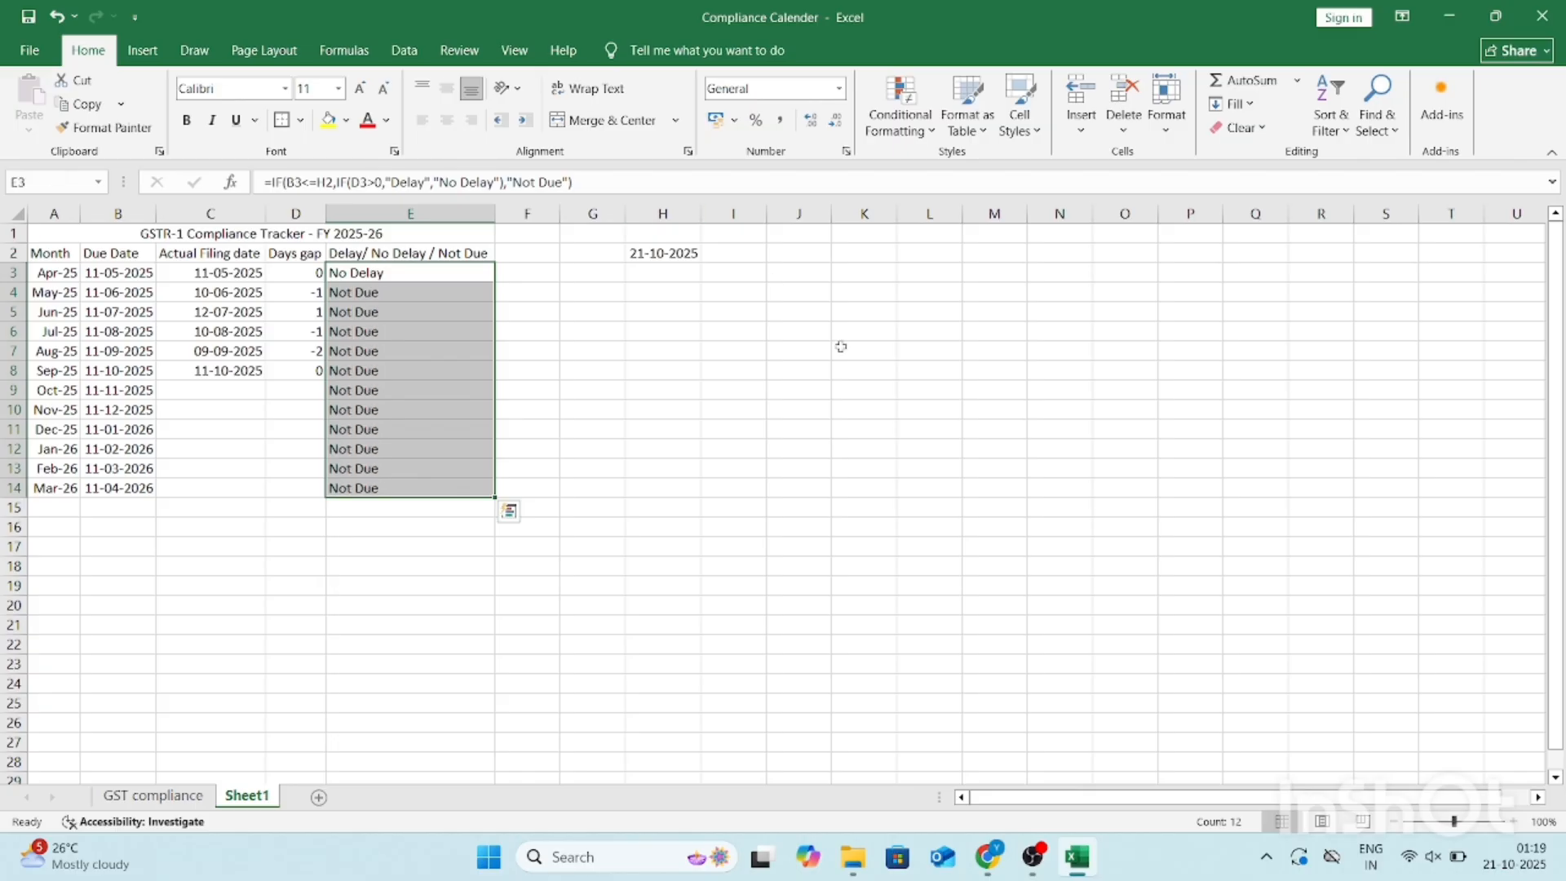
{"action": "key", "text": "Down"}
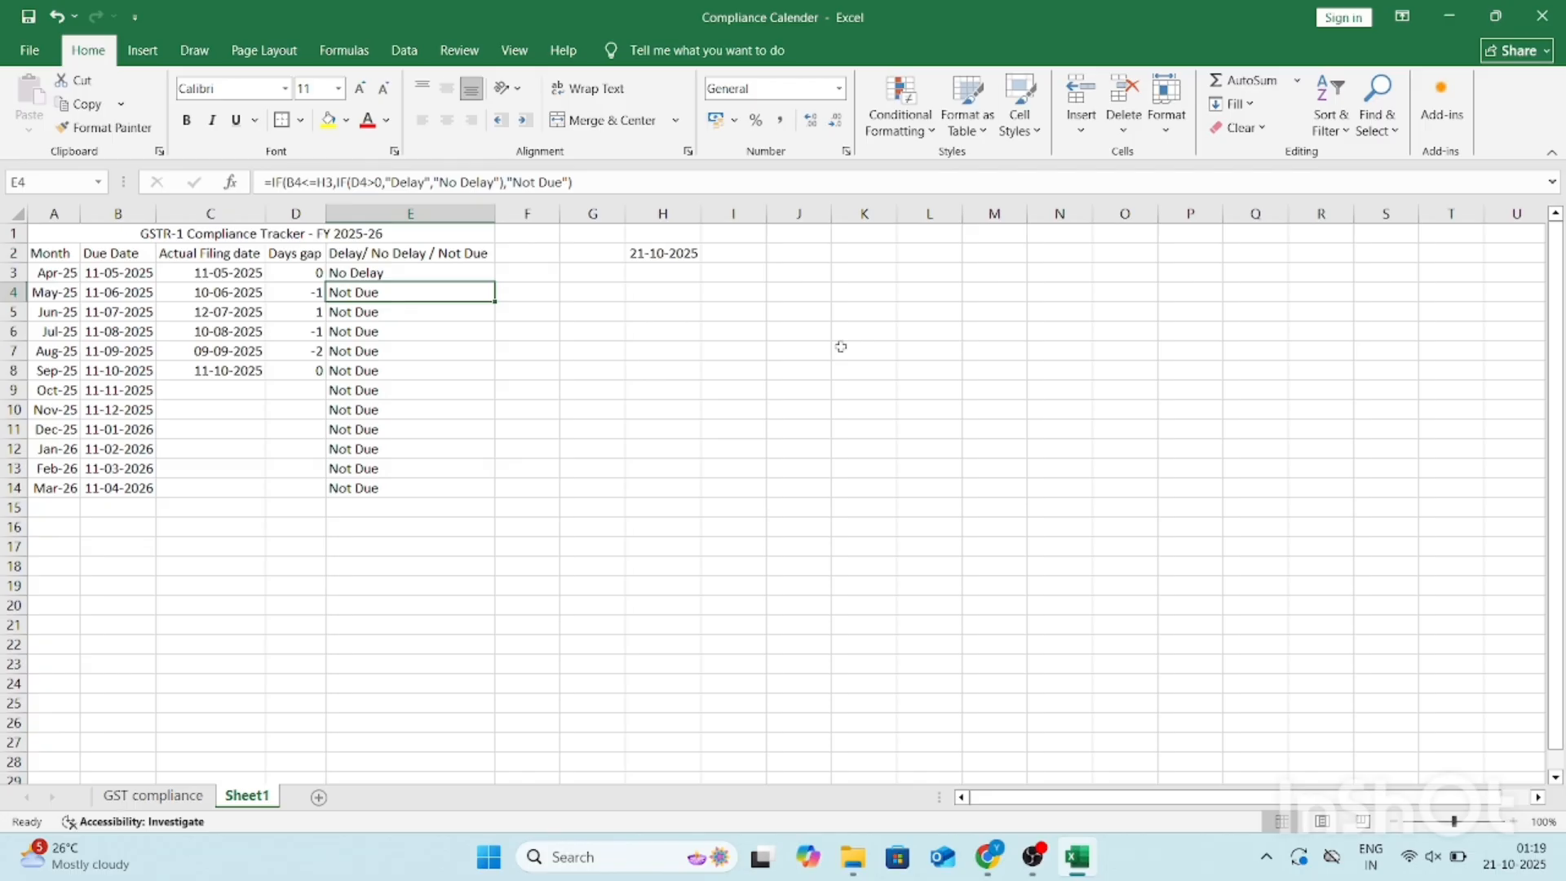
Step: Examine the May-25 status formula in E4 and the cell it references for today's date
{"action": "key", "text": "Left"}
{"action": "key", "text": "Left"}
{"action": "key", "text": "Left"}
{"action": "key", "text": "Right"}
{"action": "key", "text": "Right"}
{"action": "key", "text": "Right"}
{"action": "key", "text": "F2"}
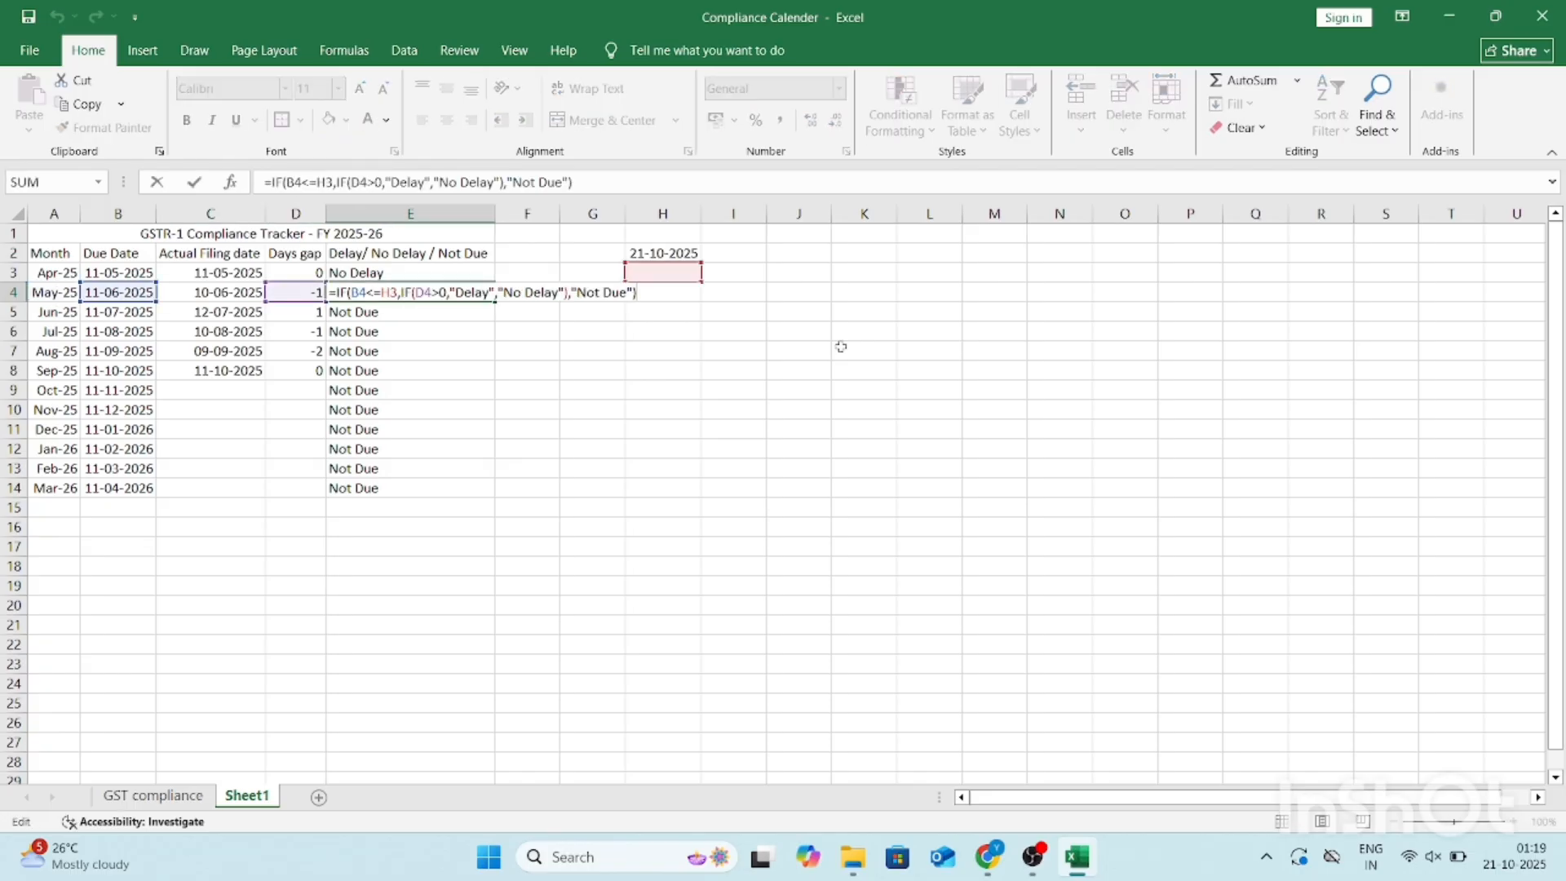
{"action": "left_click", "coordinate": [688, 269]}
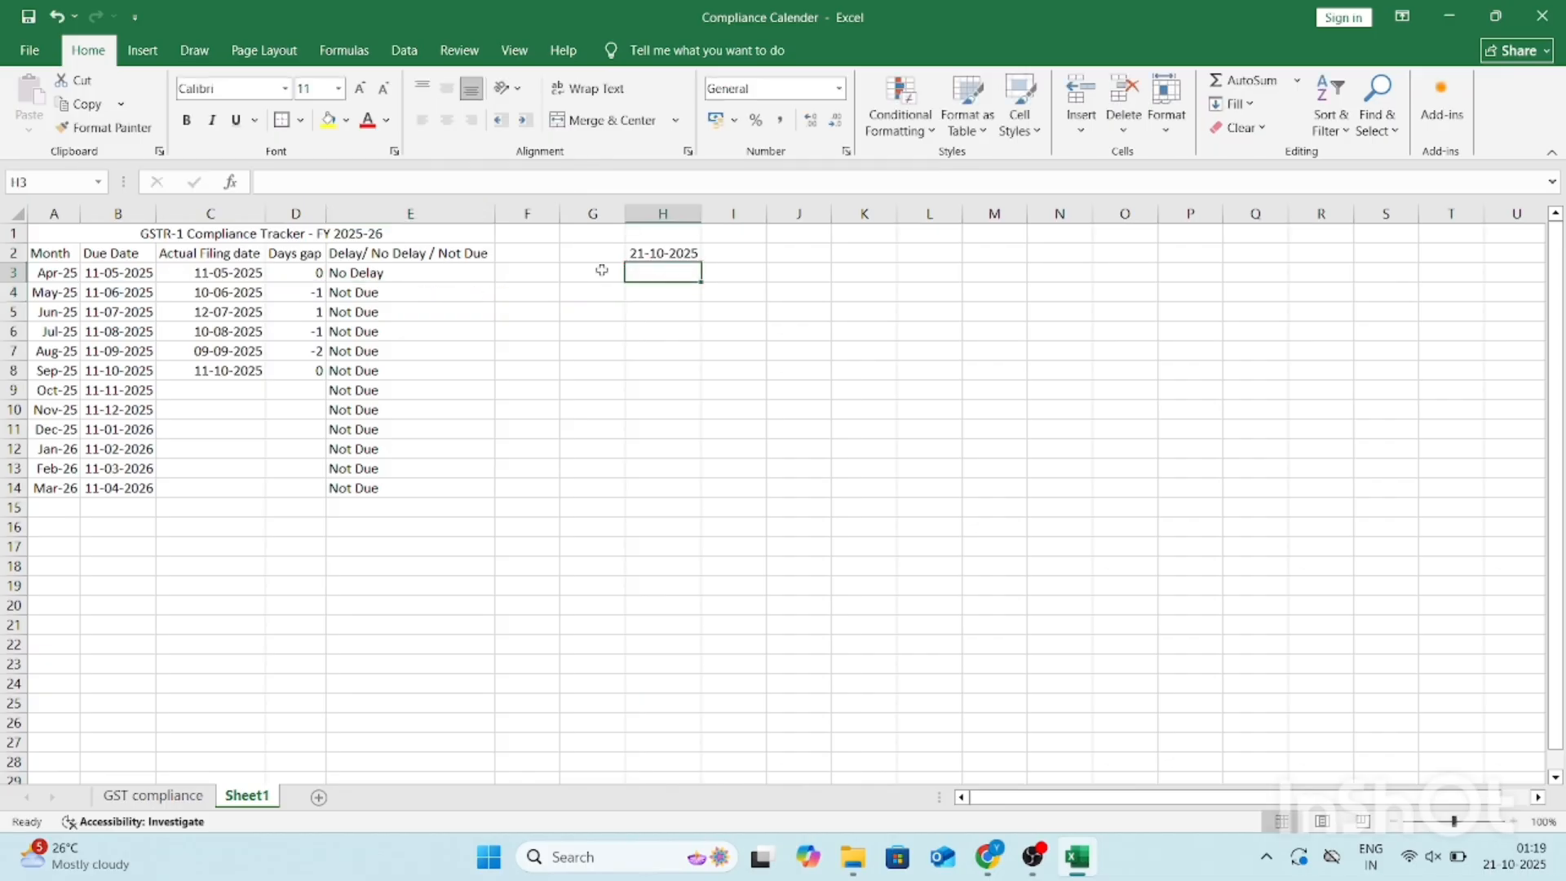
Step: Make the today's-date reference in the E3 status formula absolute as $H$2
{"action": "left_click", "coordinate": [448, 290]}
{"action": "key", "text": "Up"}
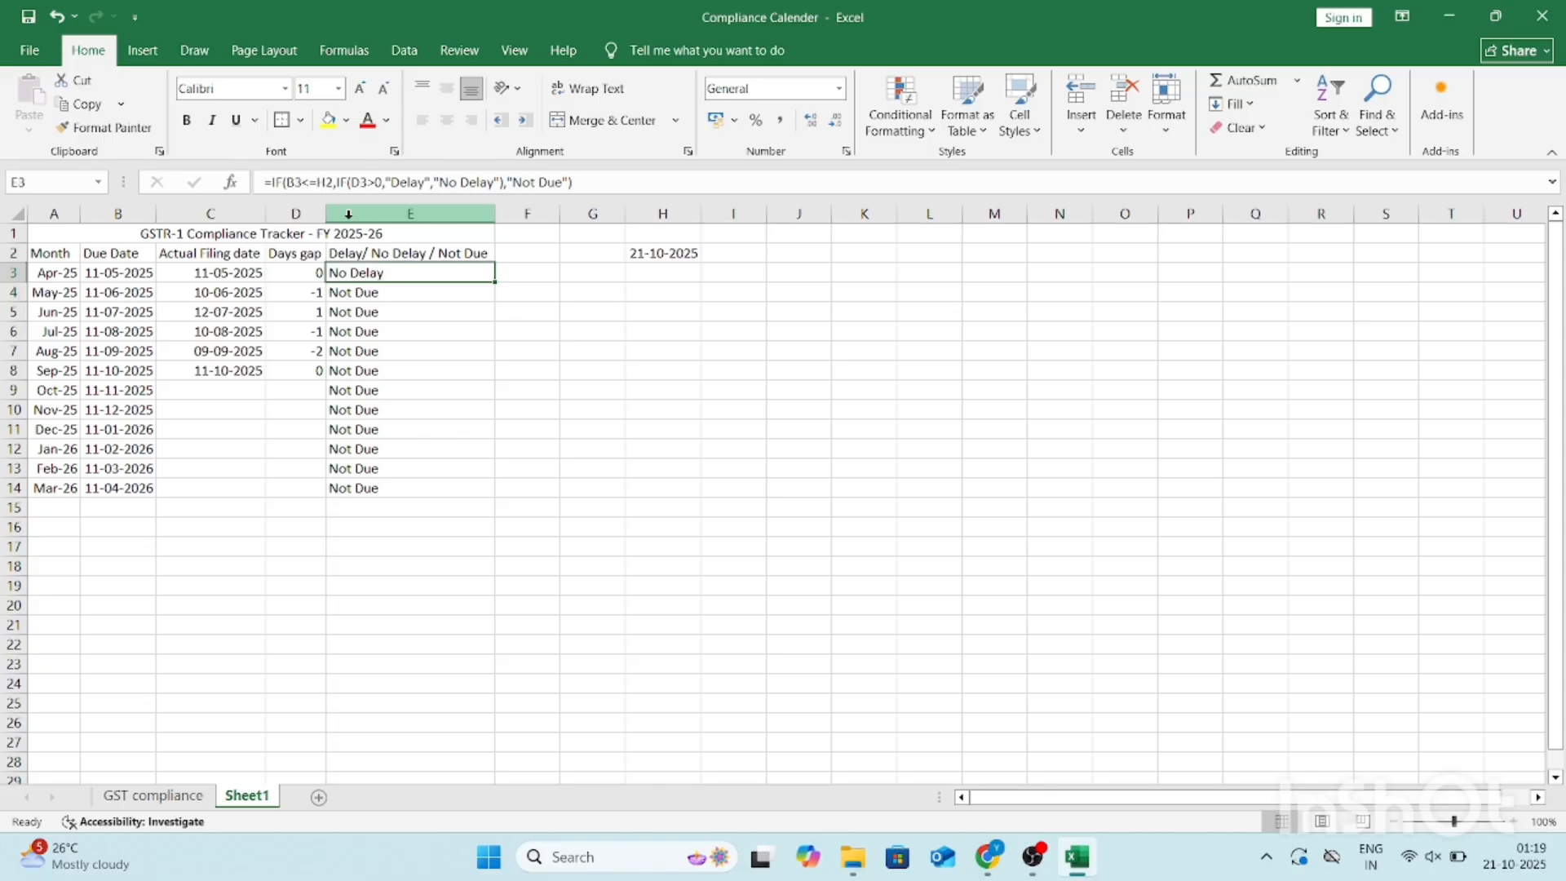
{"action": "key", "text": "F2"}
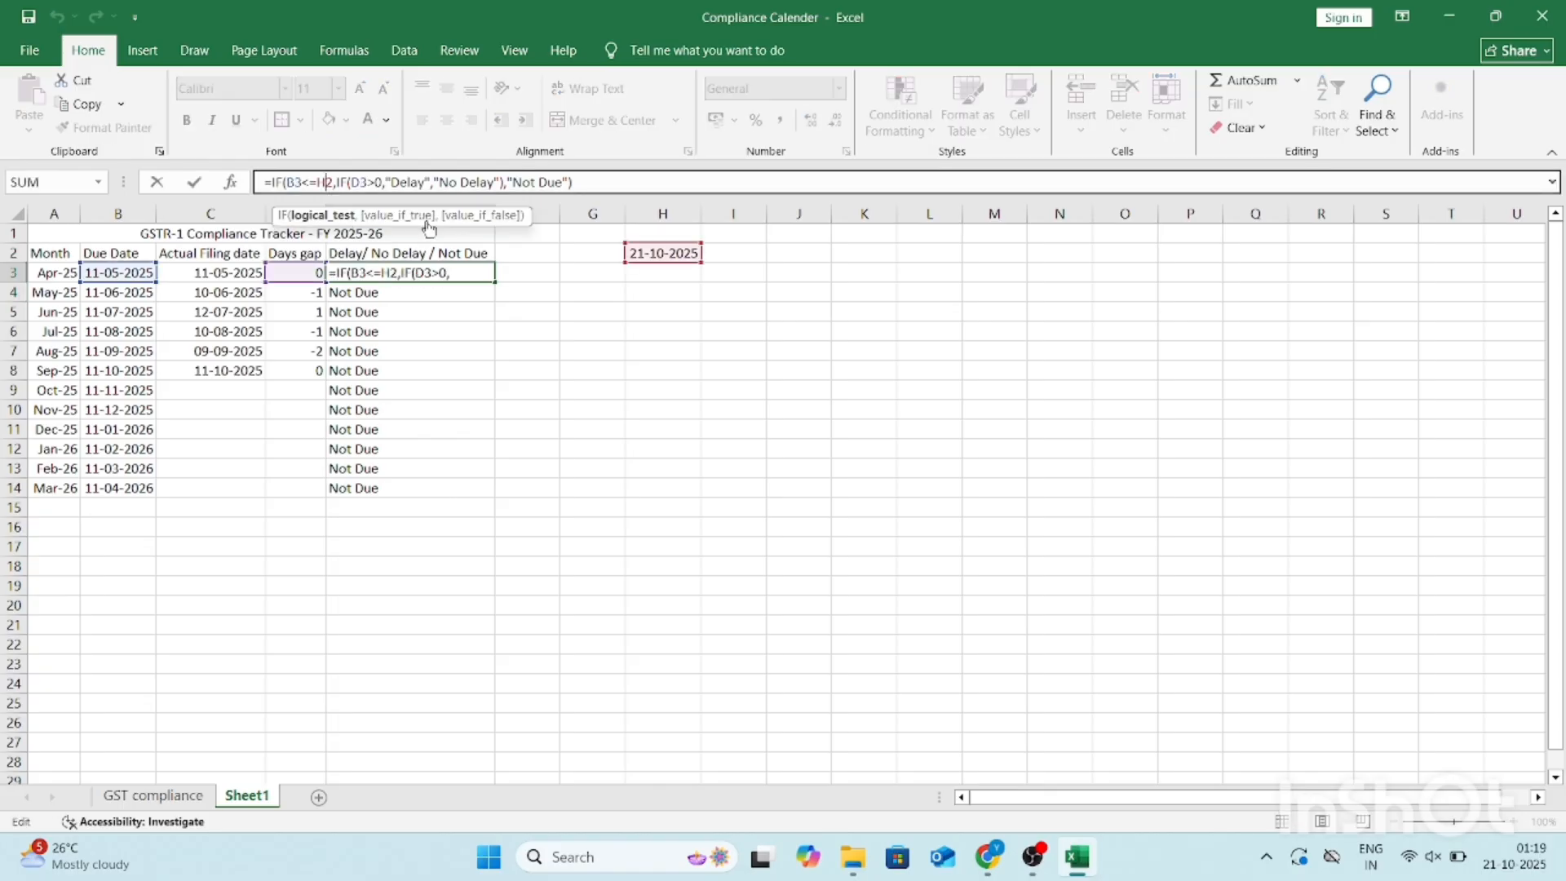
{"action": "key", "text": "F5"}
{"action": "key", "text": "Escape"}
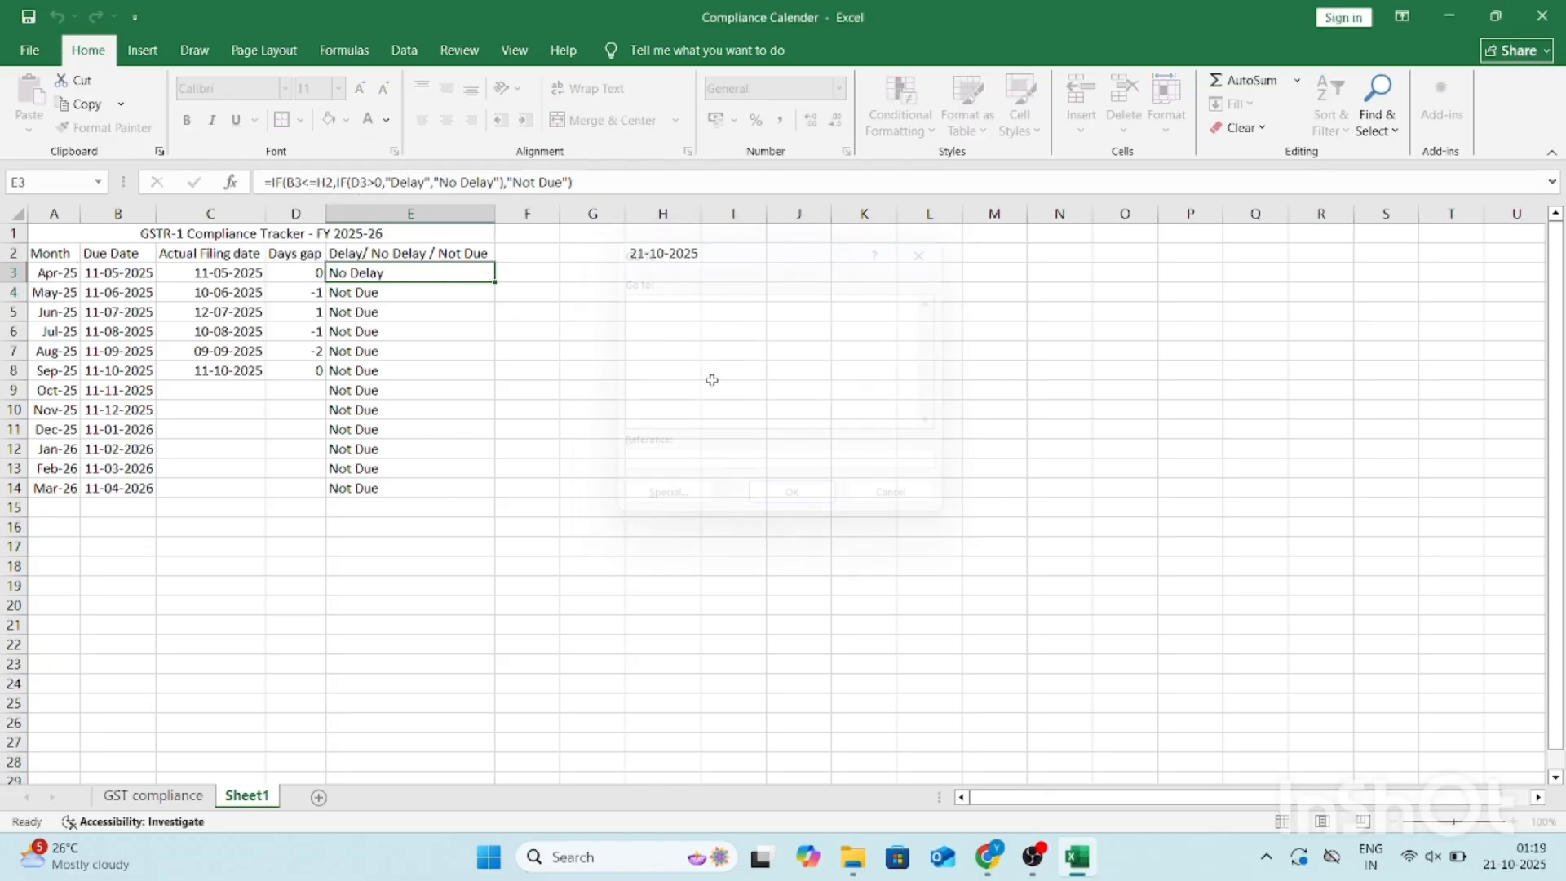
{"action": "key", "text": "Escape"}
{"action": "key", "text": "F2"}
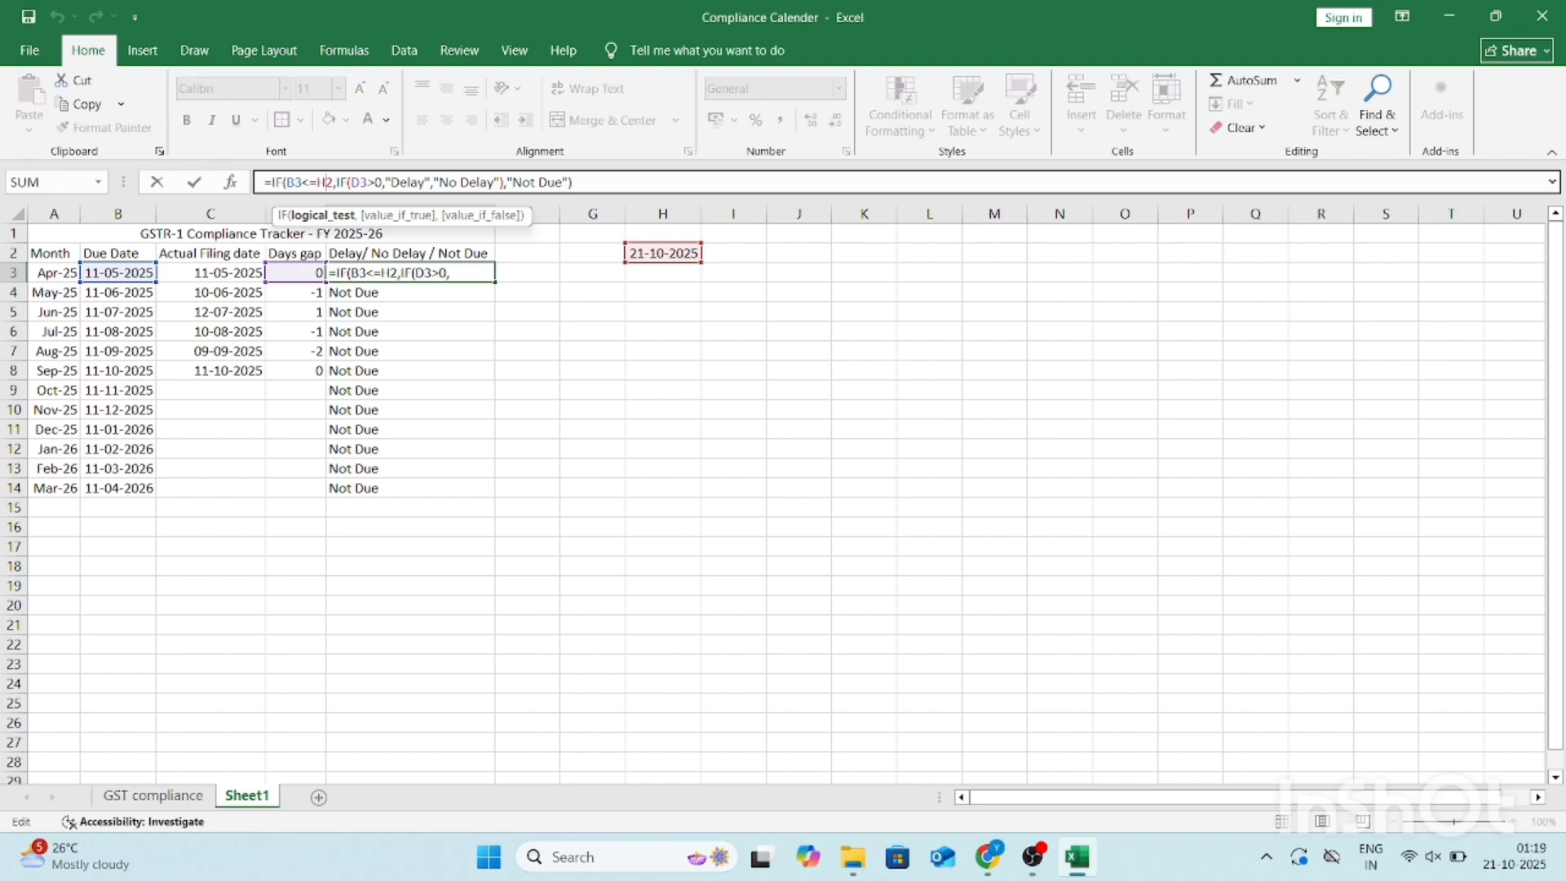
{"action": "key", "text": "Return"}
Step: Fill the corrected E3 status formula down through E14
{"action": "key", "text": "Up"}
{"action": "key", "text": "ctrl+shift+Down"}
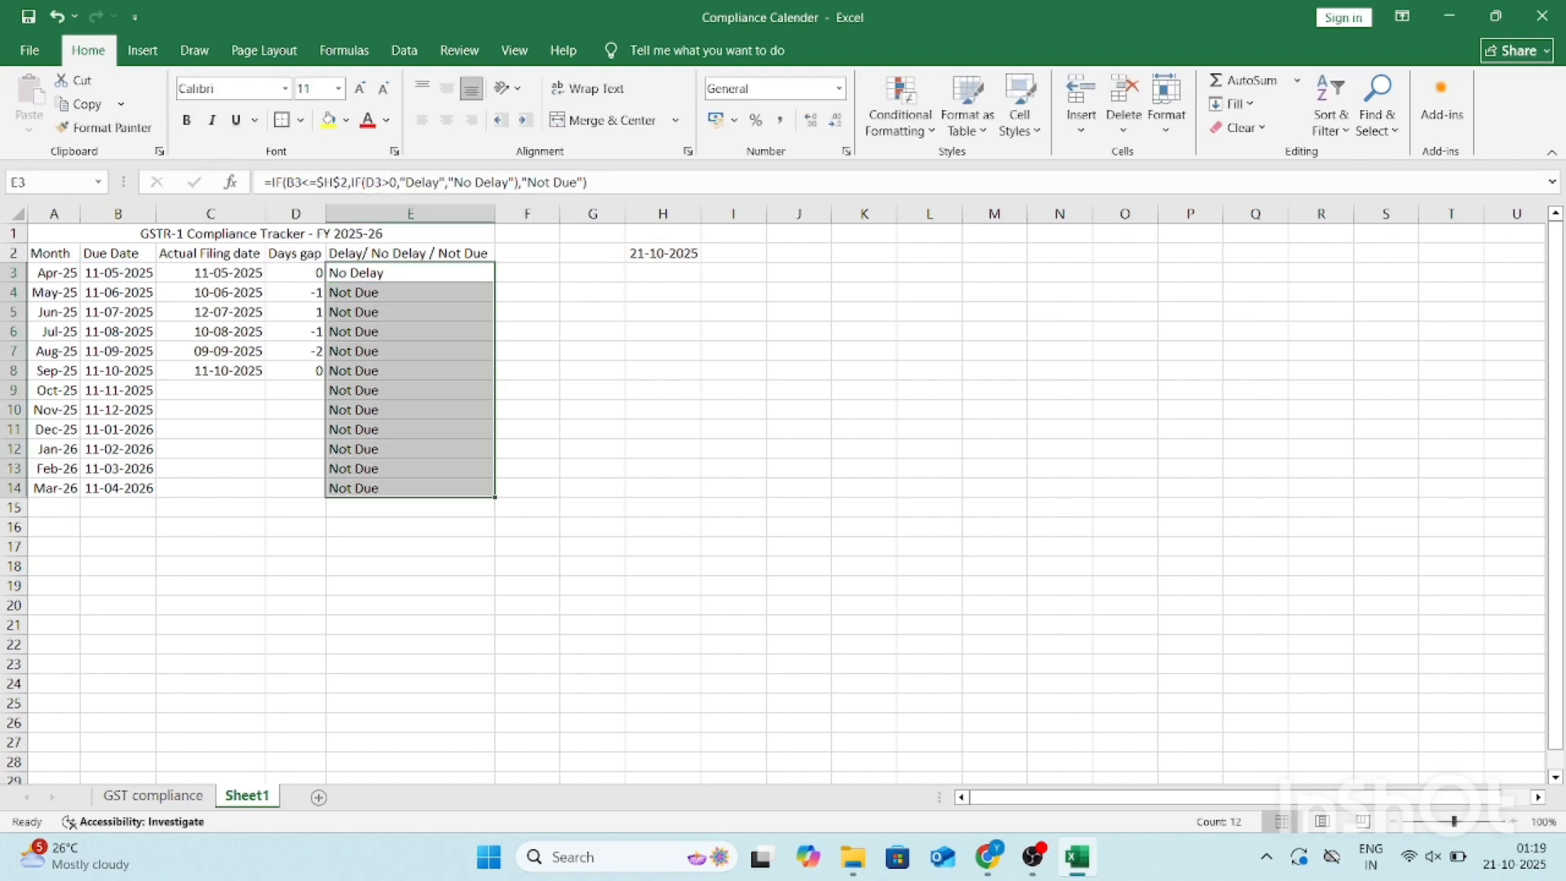
{"action": "key", "text": "ctrl+d"}
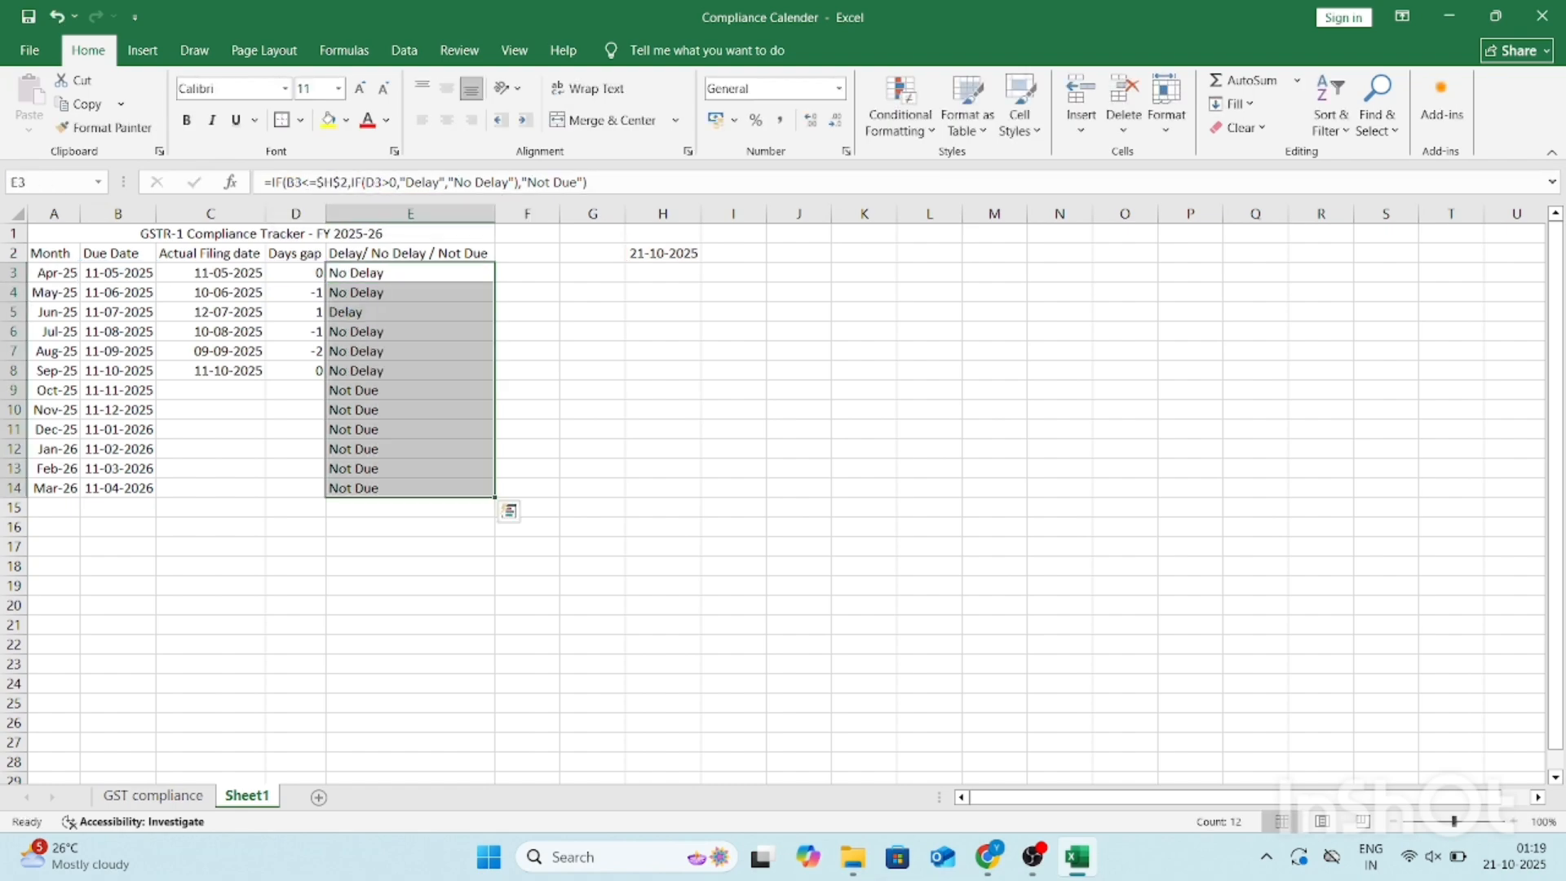
Step: Examine the statuses in the Oct-25 to Mar-26 rows
{"action": "key", "text": "Down"}
{"action": "key", "text": "Down"}
{"action": "key", "text": "Down"}
{"action": "key", "text": "Down"}
{"action": "key", "text": "Down"}
{"action": "key", "text": "Down"}
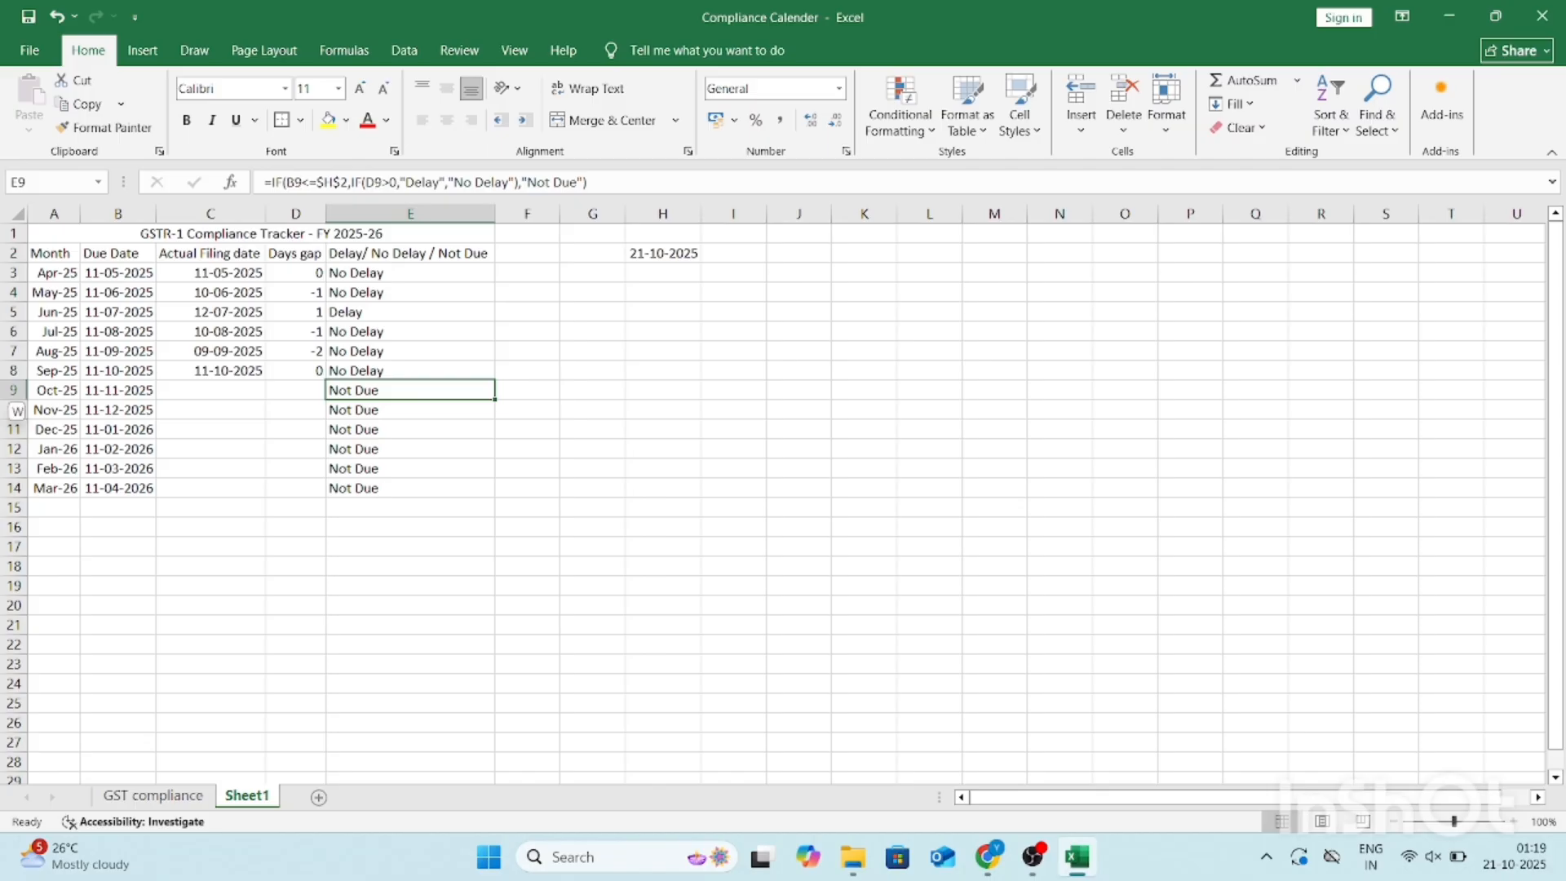
{"action": "key", "text": "shift+space"}
{"action": "key", "text": "shift+Down"}
{"action": "key", "text": "shift+Down"}
{"action": "key", "text": "shift+Down"}
{"action": "key", "text": "shift+Down"}
{"action": "key", "text": "shift+Down"}
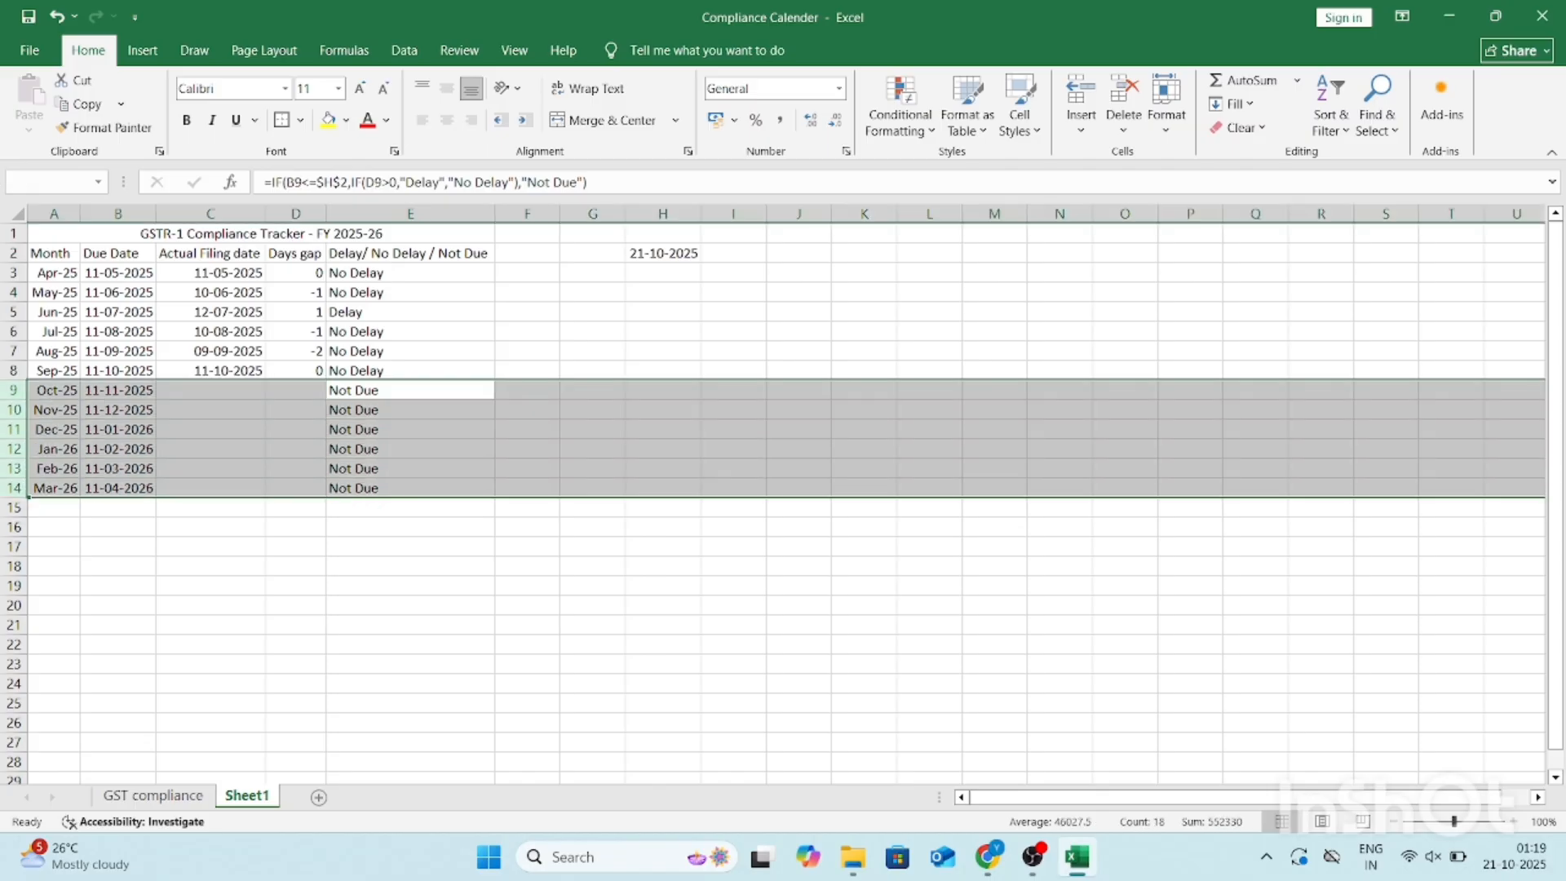
Step: Make the tracker title in row 1 and the column headers in row 2 bold
{"action": "key", "text": "ctrl+Home"}
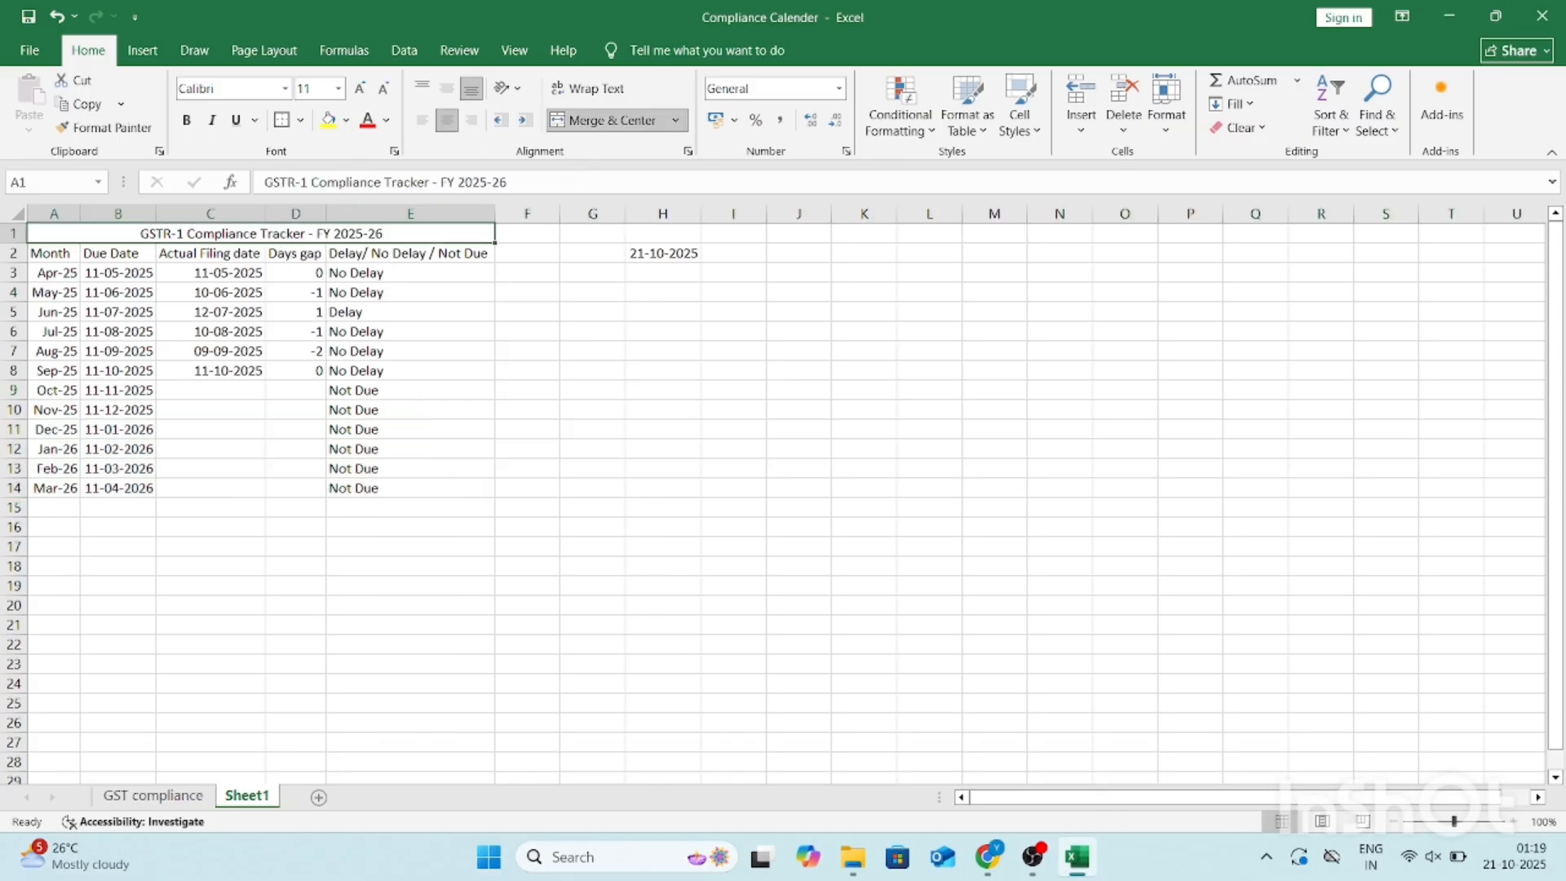
{"action": "key", "text": "shift+Down"}
{"action": "key", "text": "ctrl+b"}
{"action": "key", "text": "Down"}
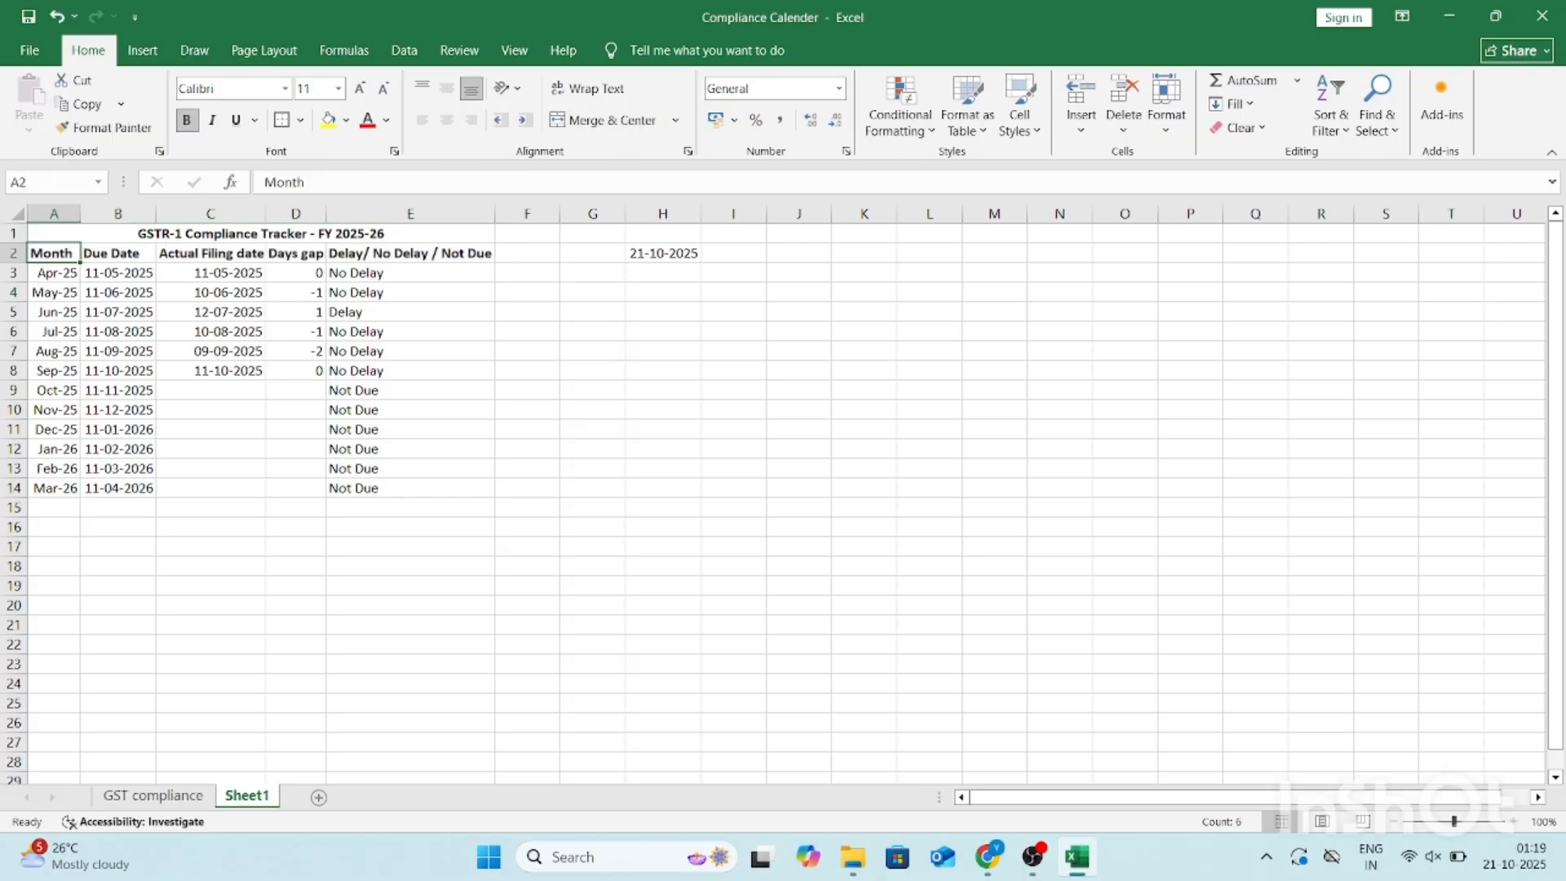
Step: Center the status values in E3:E14 horizontally
{"action": "key", "text": "Down"}
{"action": "key", "text": "Right"}
{"action": "key", "text": "Right"}
{"action": "key", "text": "Right"}
{"action": "key", "text": "Right"}
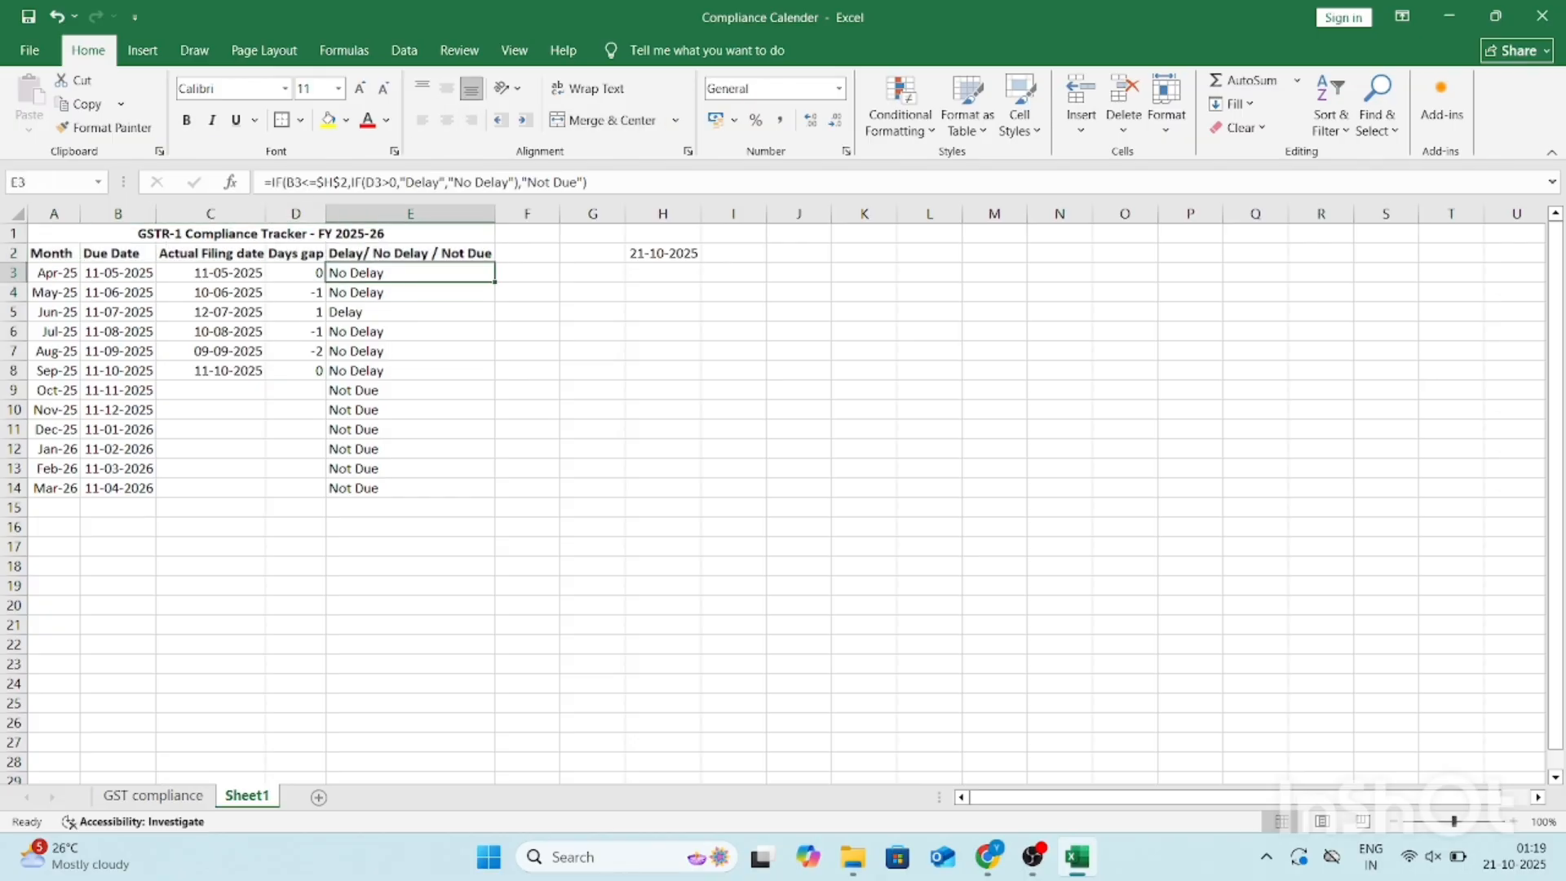
{"action": "key", "text": "Up"}
{"action": "key", "text": "Down"}
{"action": "key", "text": "ctrl+shift+Down"}
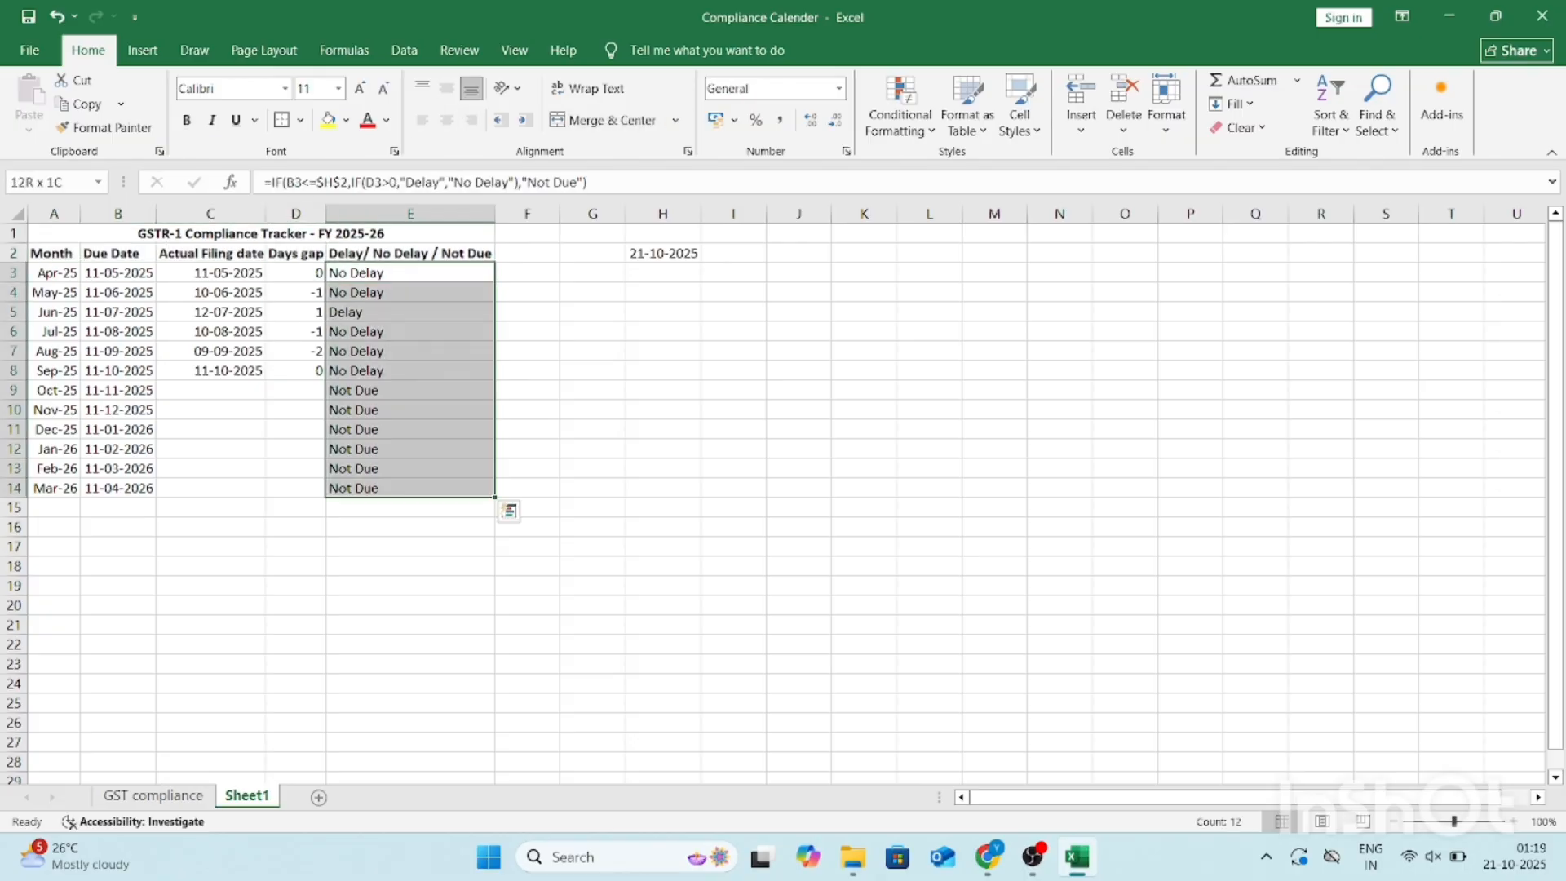
{"action": "left_click", "coordinate": [447, 120]}
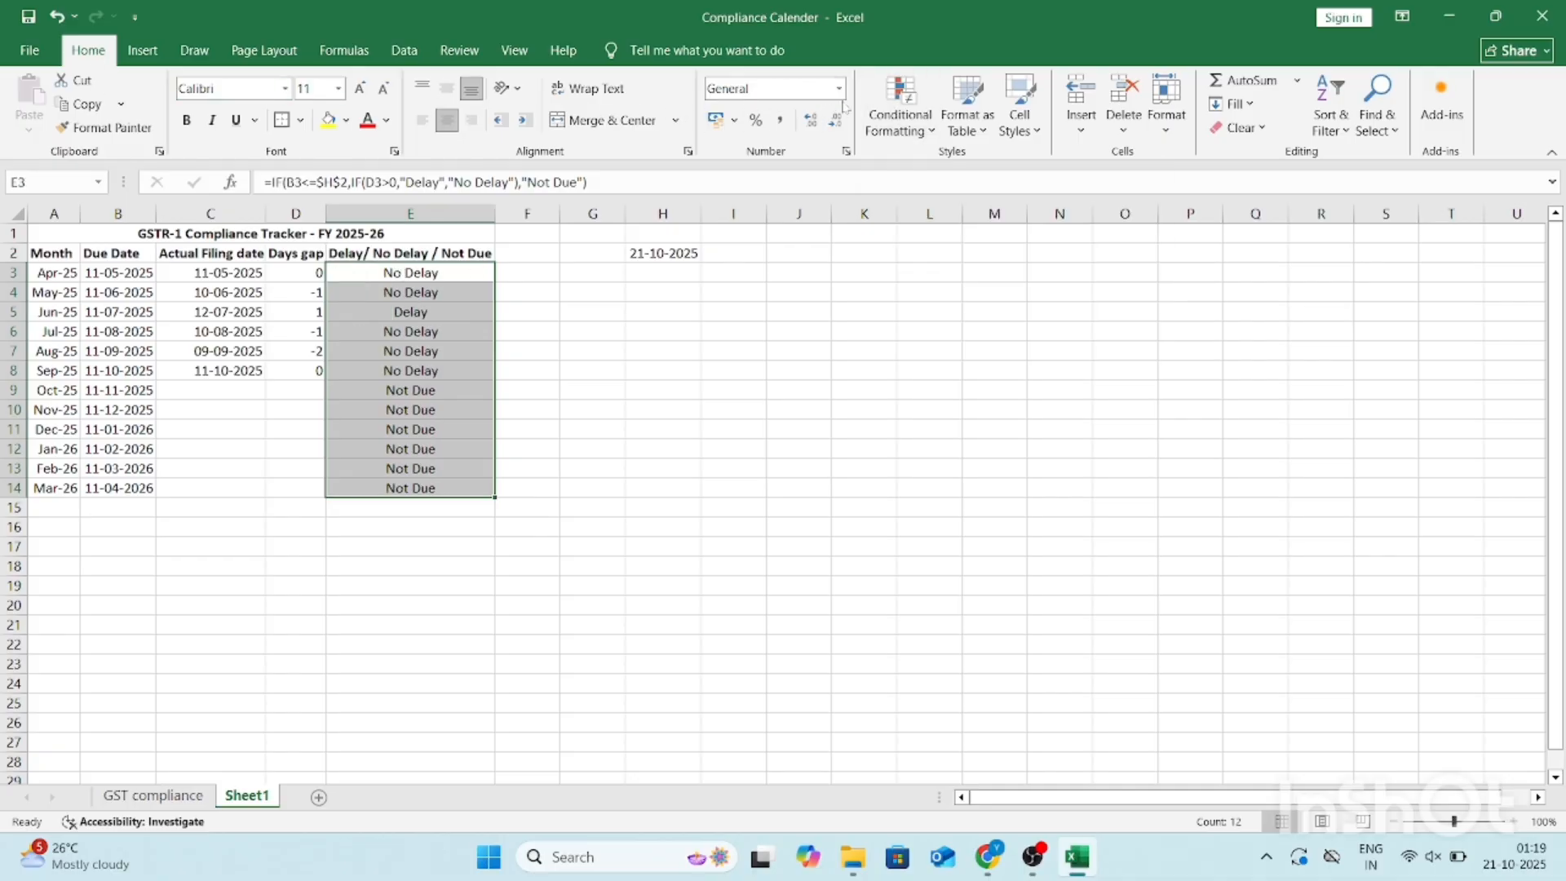
Step: Add an Equal To highlight rule to E3:E14 that formats "Delay" with Light Red Fill with Dark Red Text
{"action": "left_click", "coordinate": [900, 114]}
{"action": "mouse_move", "coordinate": [928, 165]}
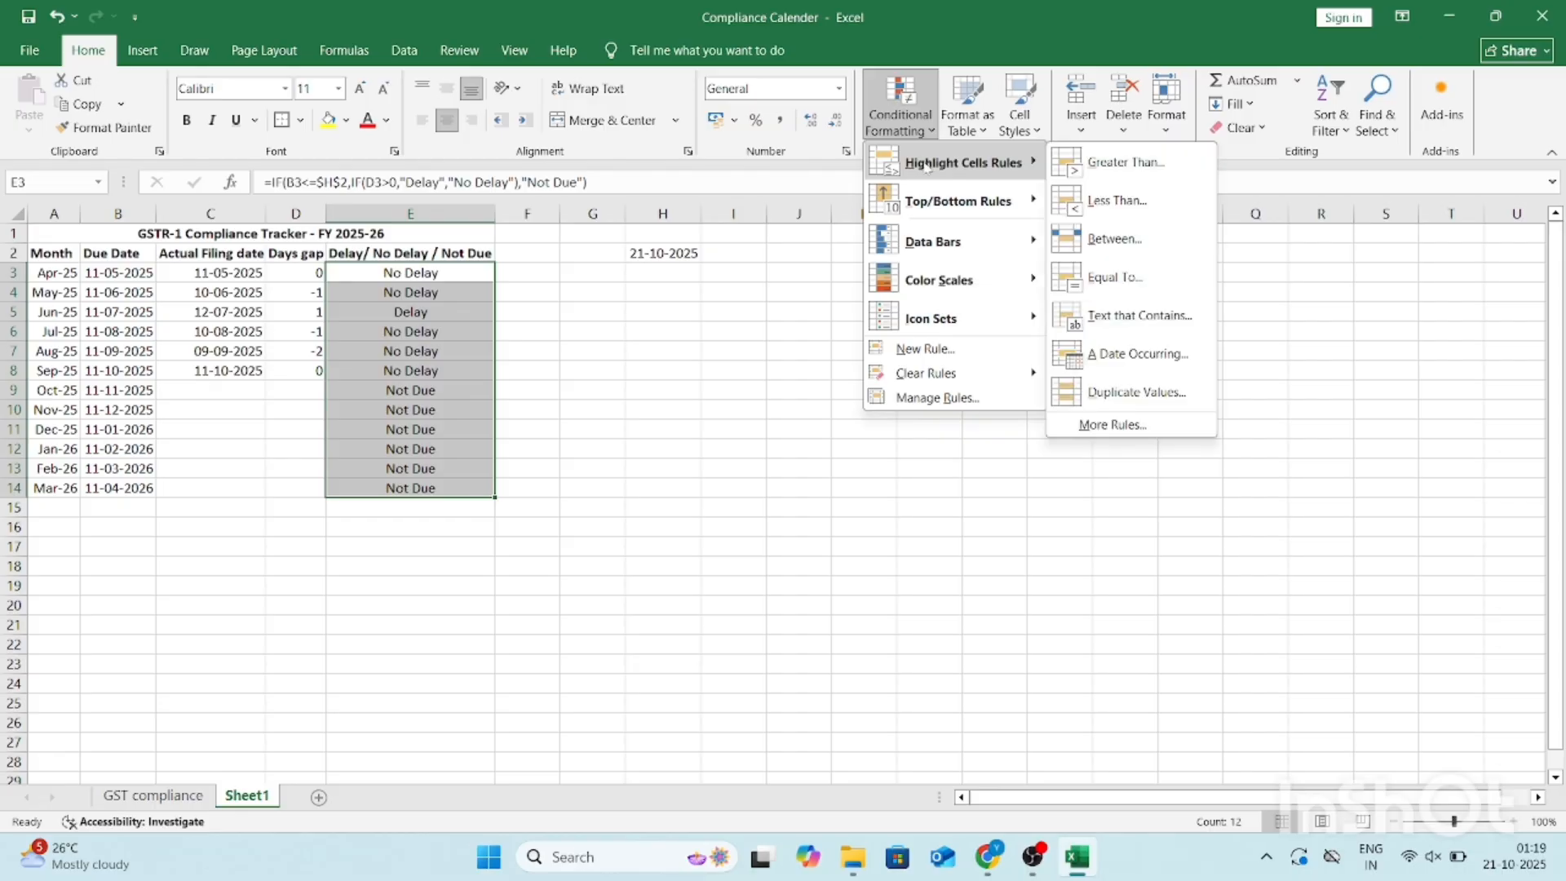
{"action": "left_click", "coordinate": [1114, 278]}
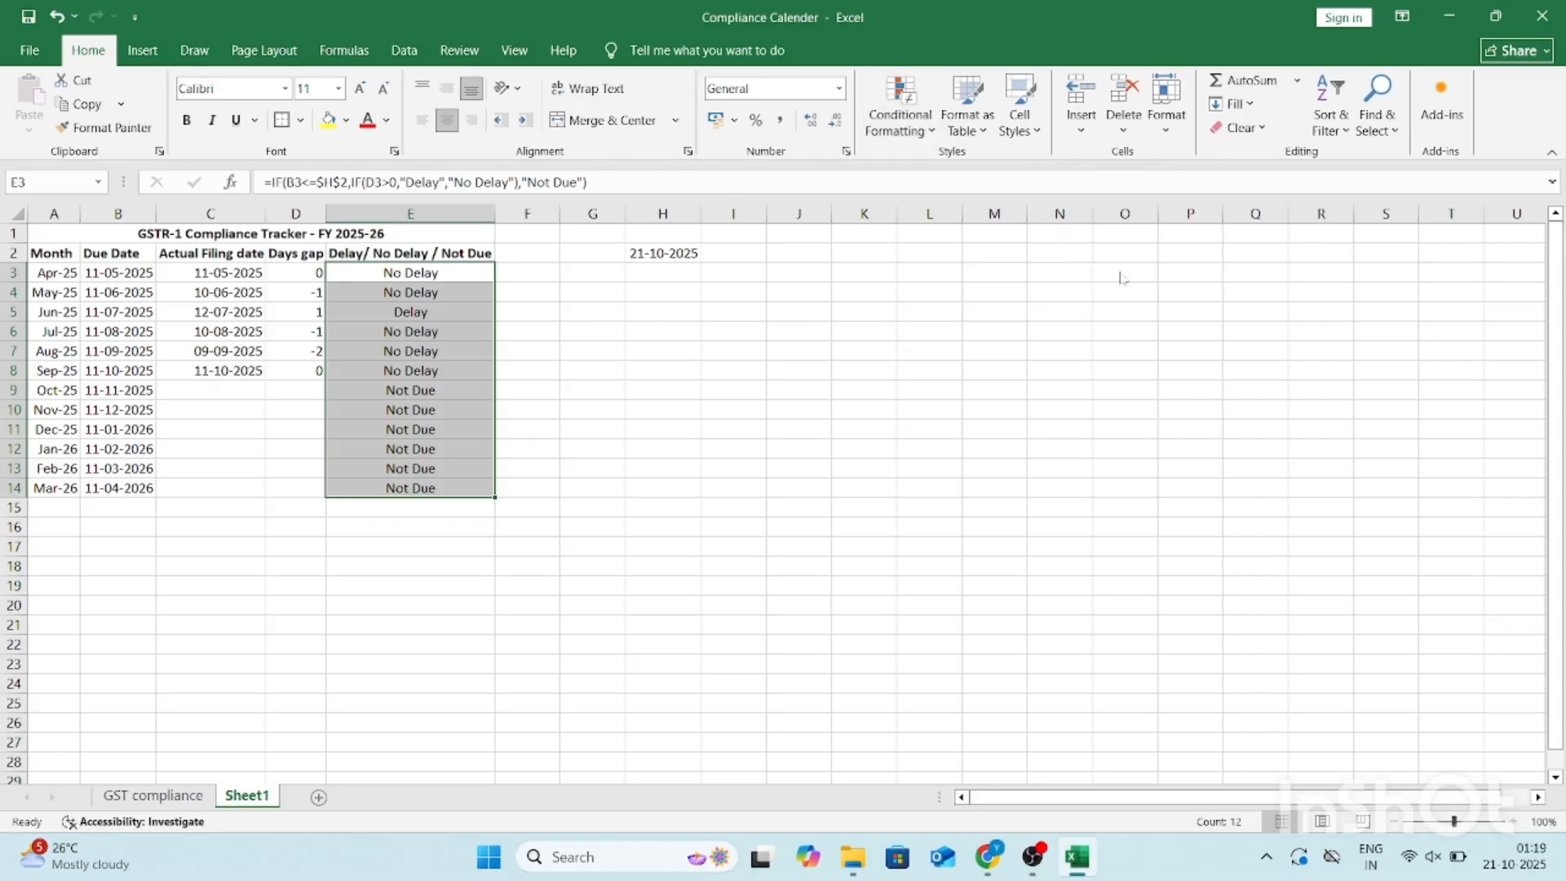
{"action": "type", "text": "Dela"}
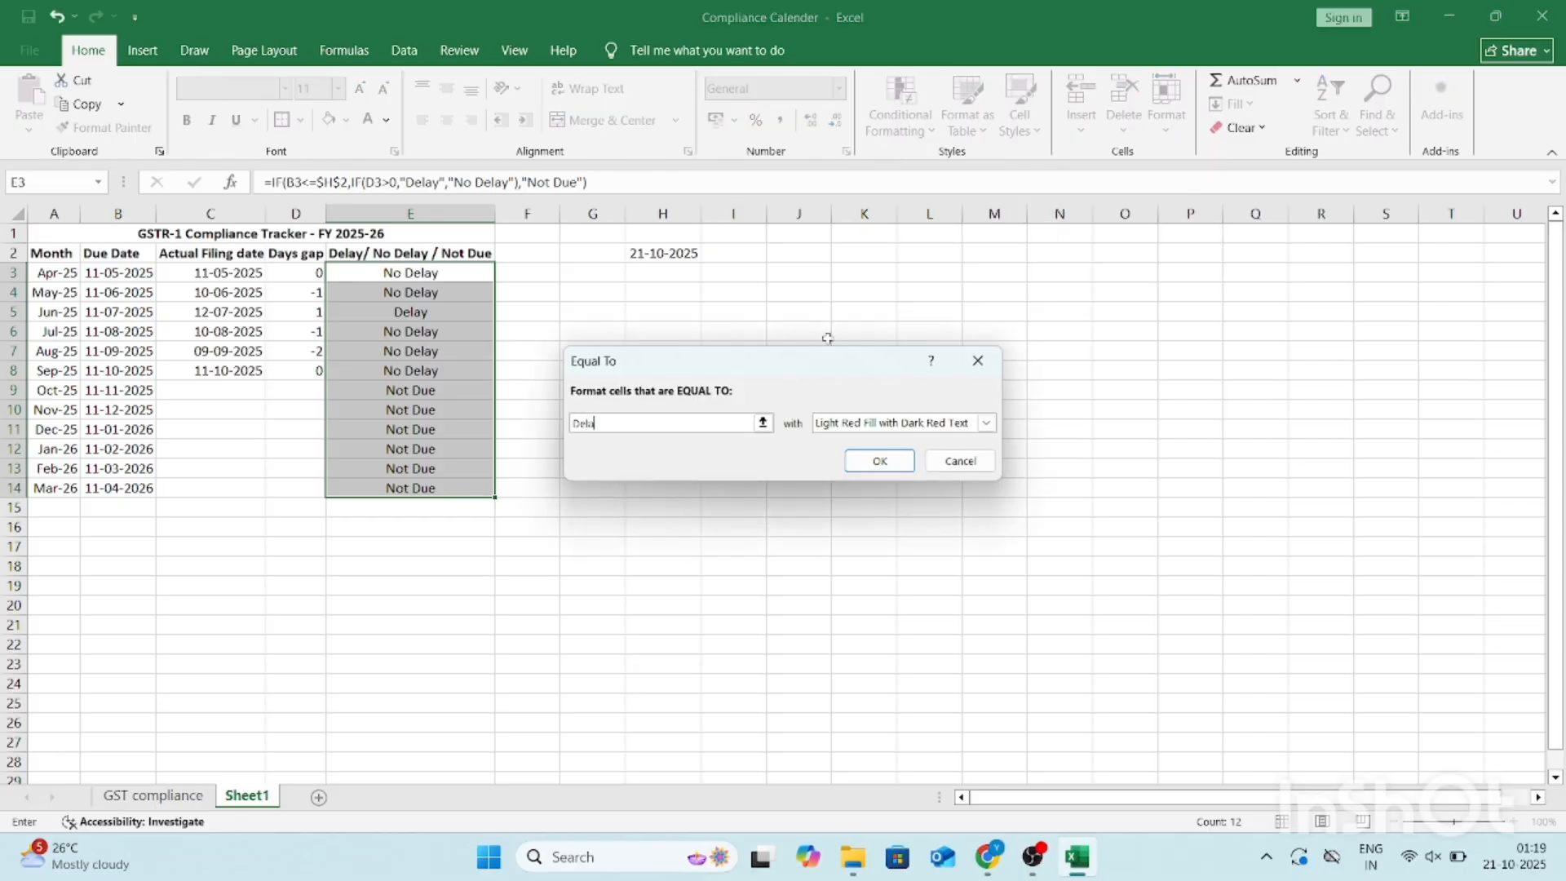
{"action": "type", "text": "y"}
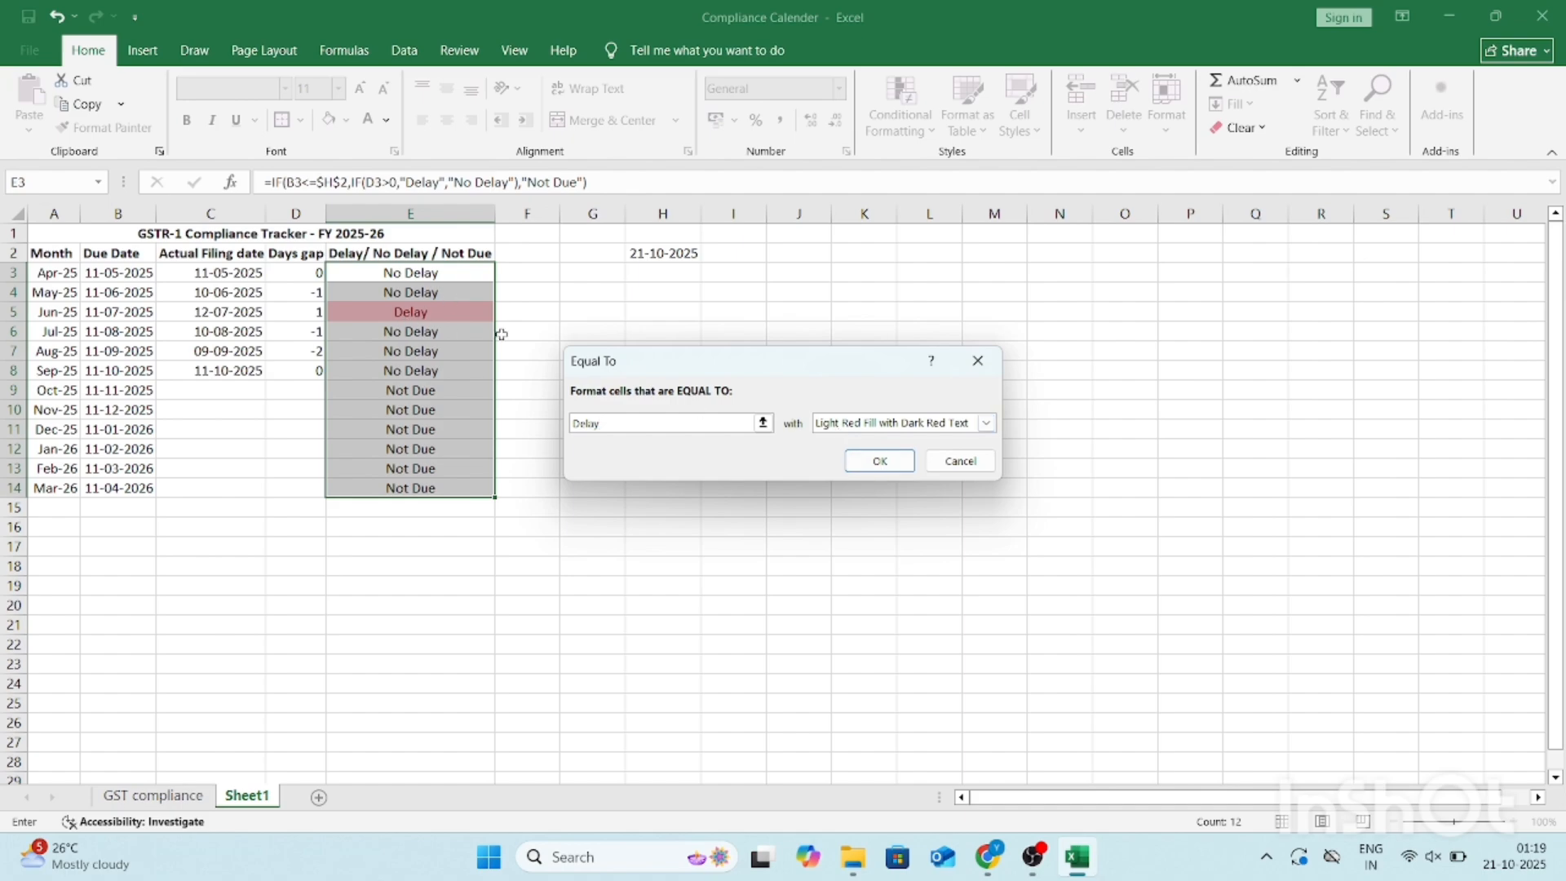
{"action": "left_click", "coordinate": [875, 462]}
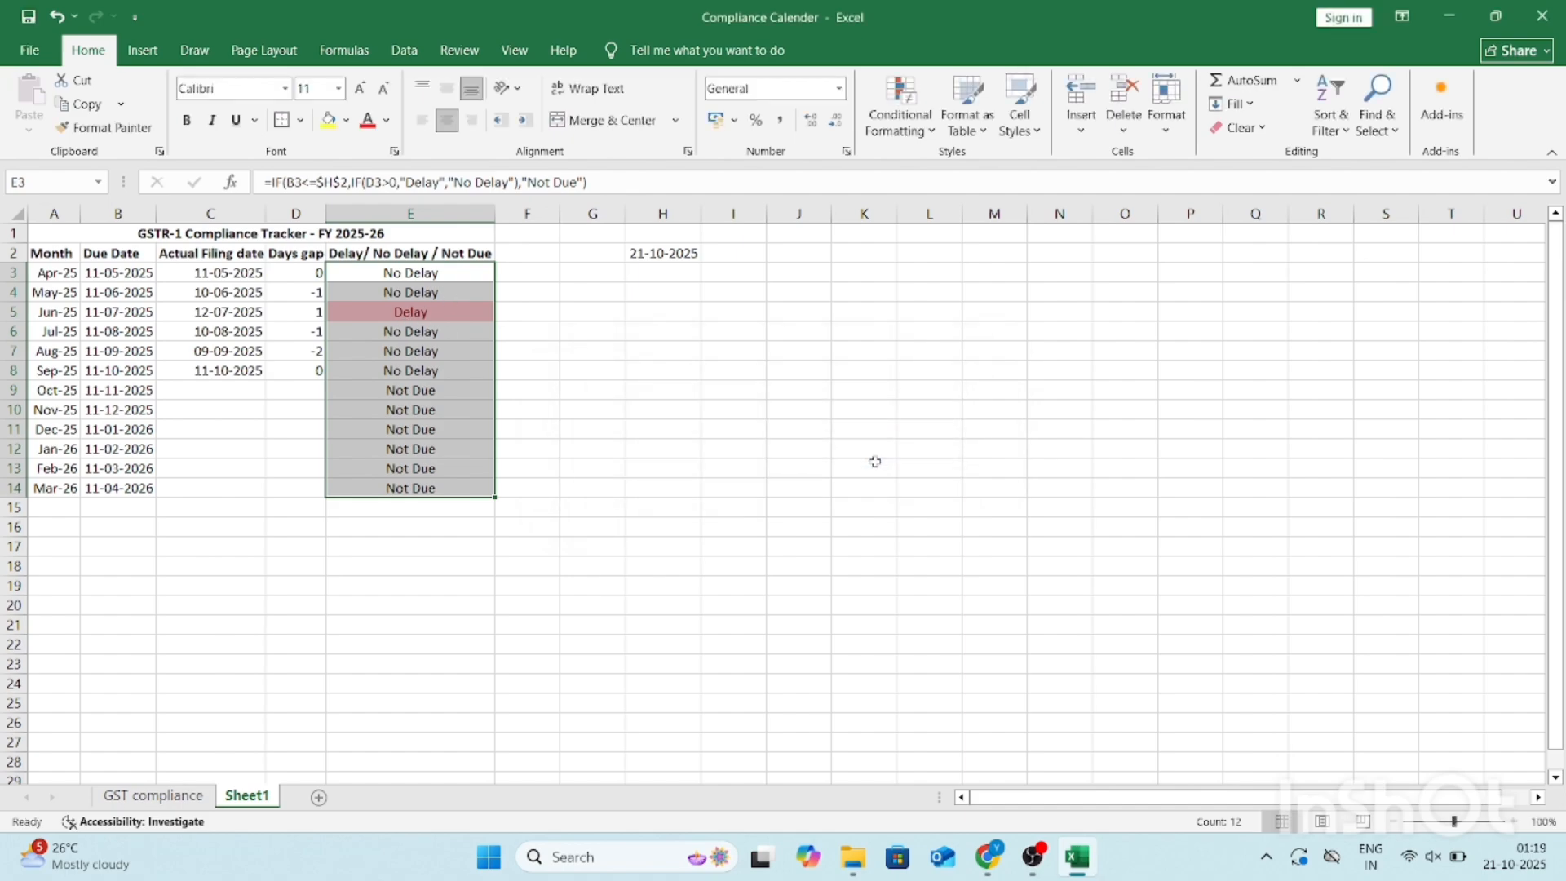
Step: Add an Equal To highlight rule to E3:E14 that formats "No Delay" with Green Fill with Dark Green Text
{"action": "left_click", "coordinate": [902, 122]}
{"action": "mouse_move", "coordinate": [922, 170]}
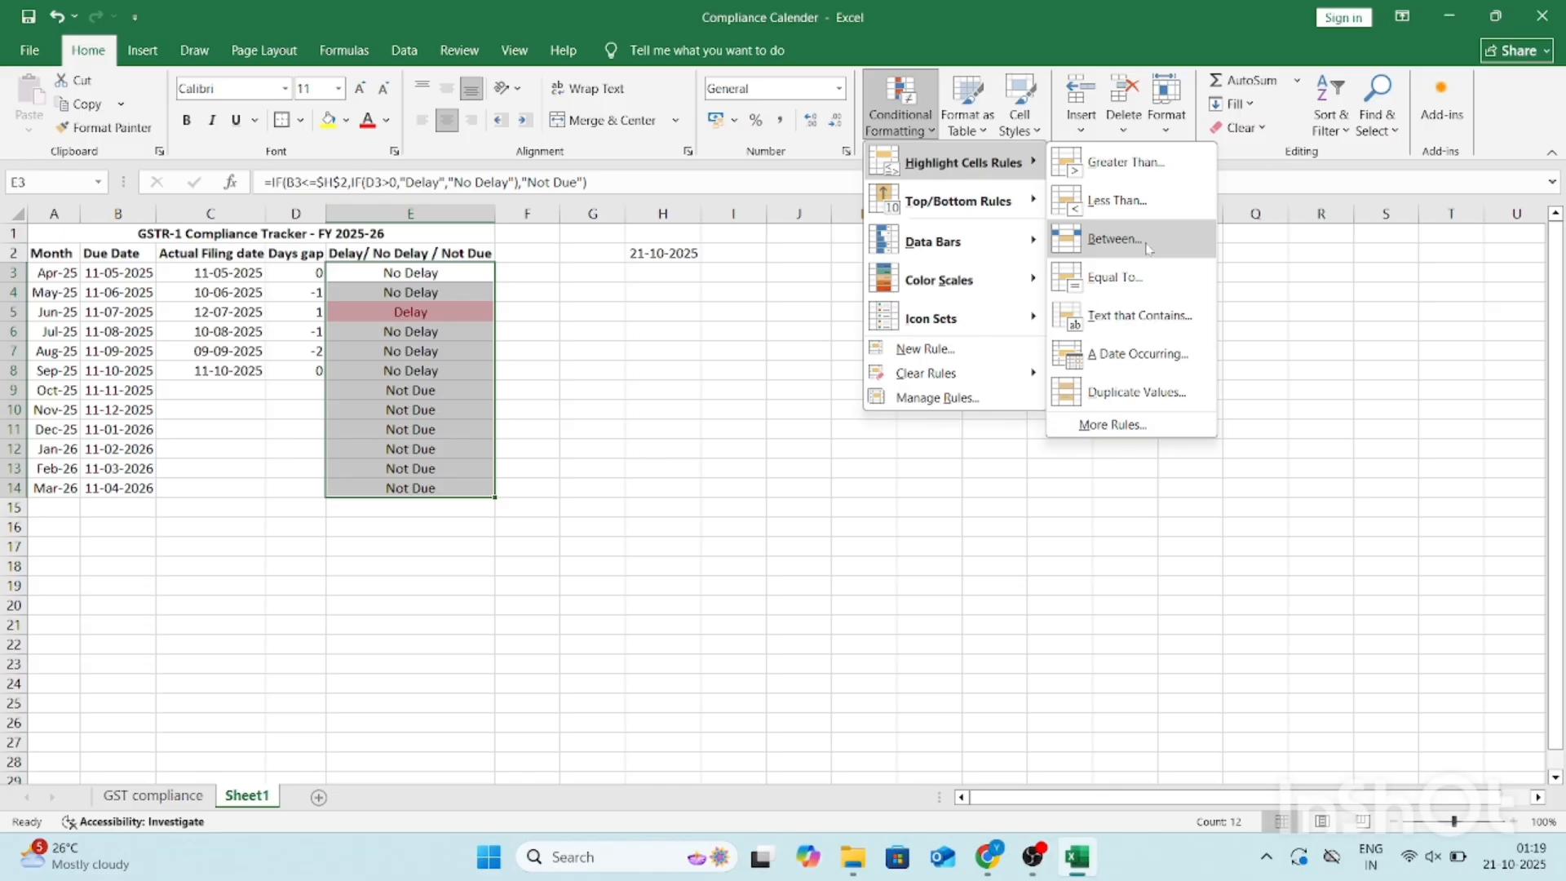
{"action": "left_click", "coordinate": [1115, 278]}
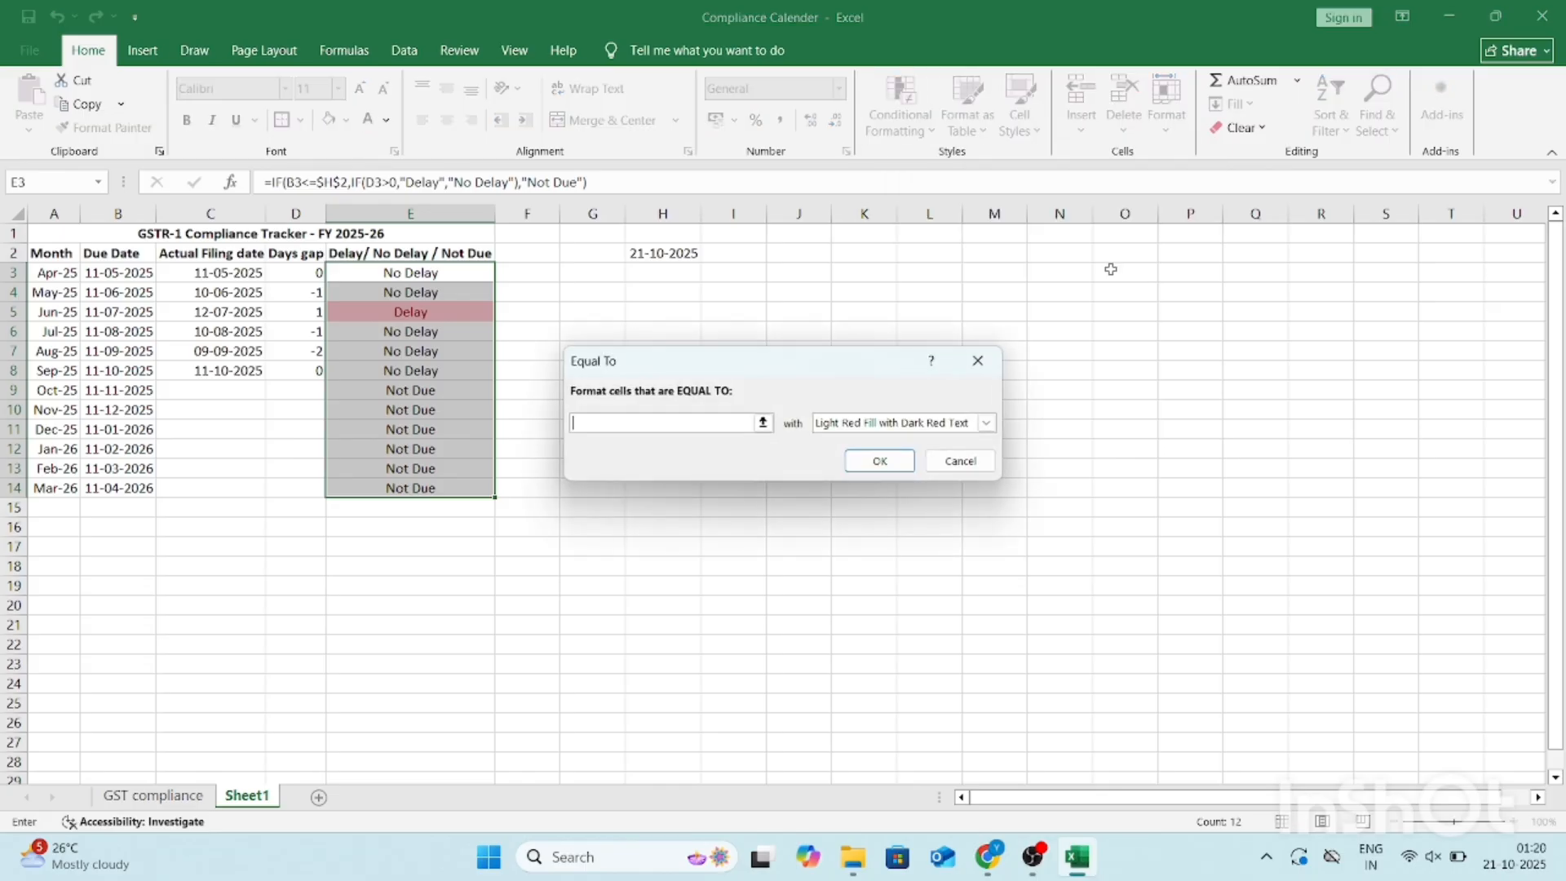
{"action": "type", "text": "No Delay"}
{"action": "left_click", "coordinate": [986, 423]}
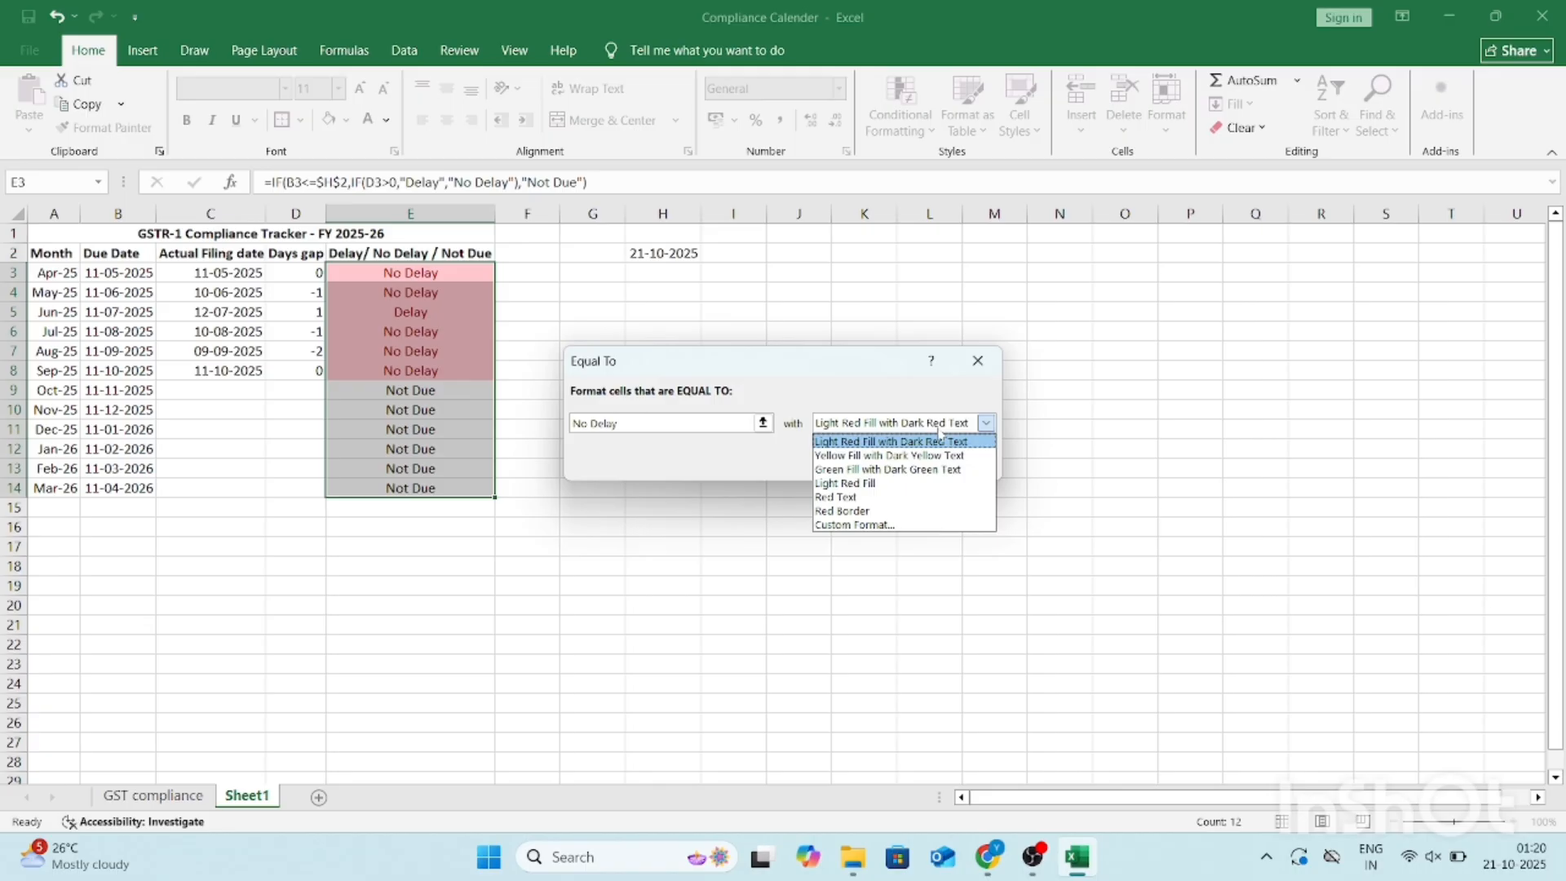
{"action": "left_click", "coordinate": [885, 469]}
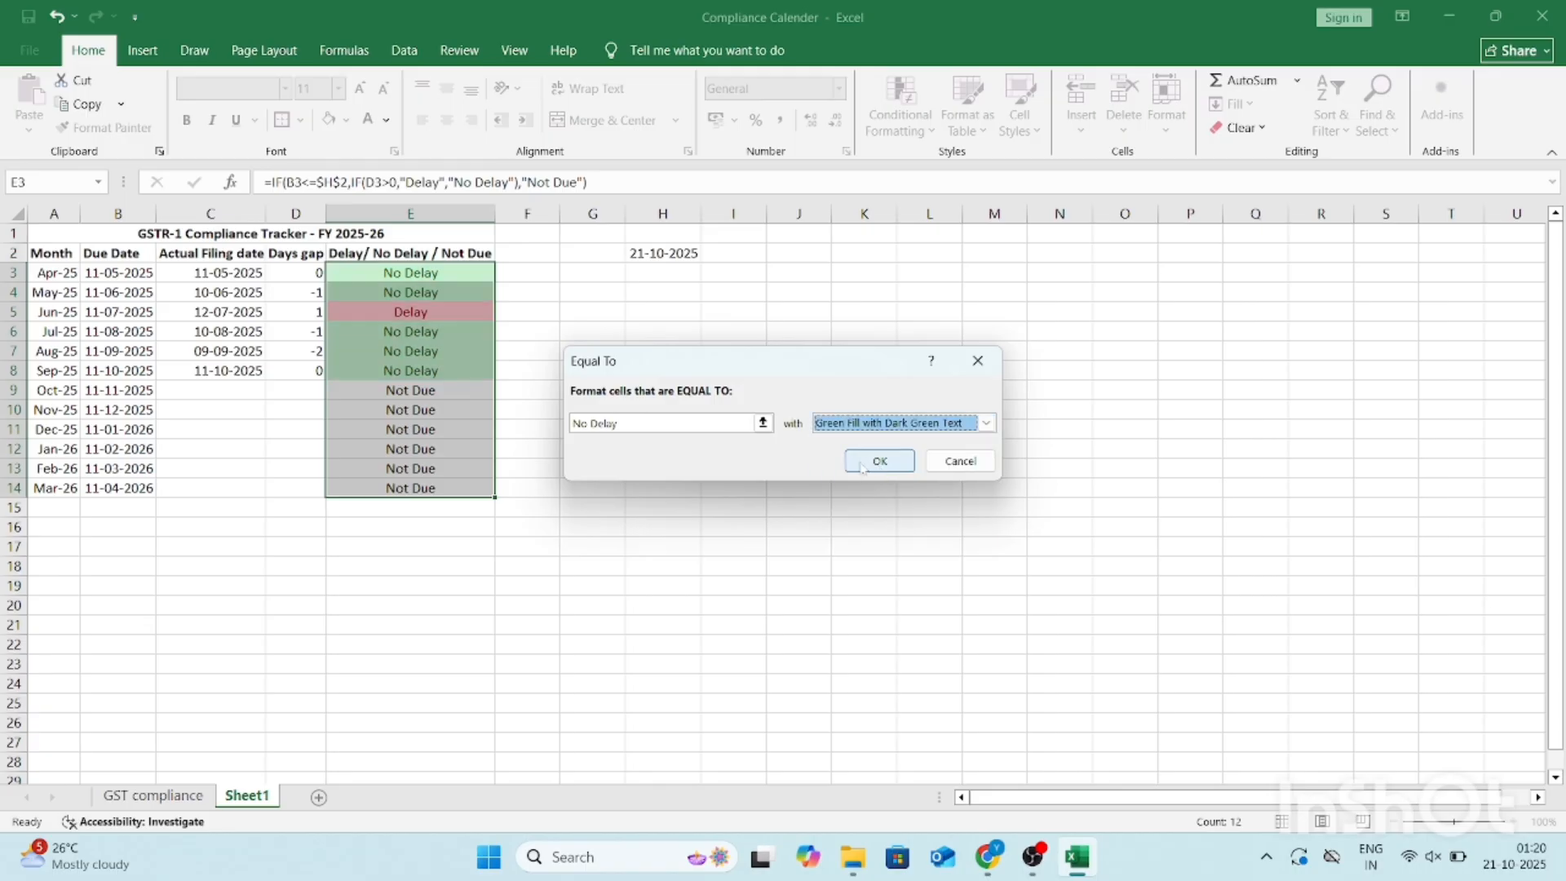
{"action": "left_click", "coordinate": [879, 462]}
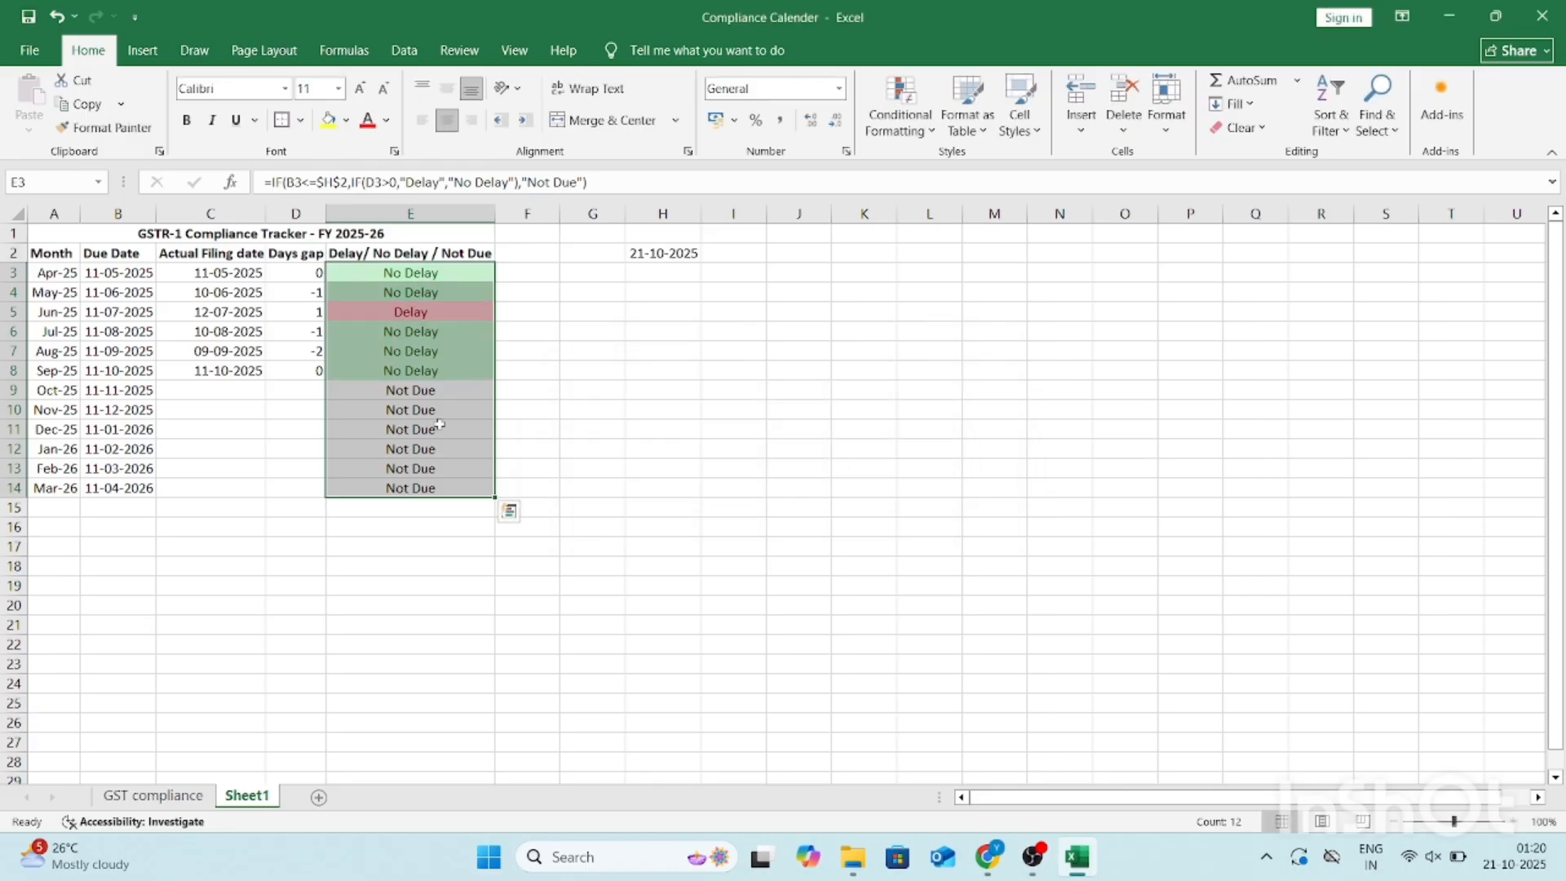
Step: Set up an Equal To highlight rule on E3:E14 for "Not Due" with a custom format
{"action": "left_click", "coordinate": [897, 130]}
{"action": "mouse_move", "coordinate": [979, 162]}
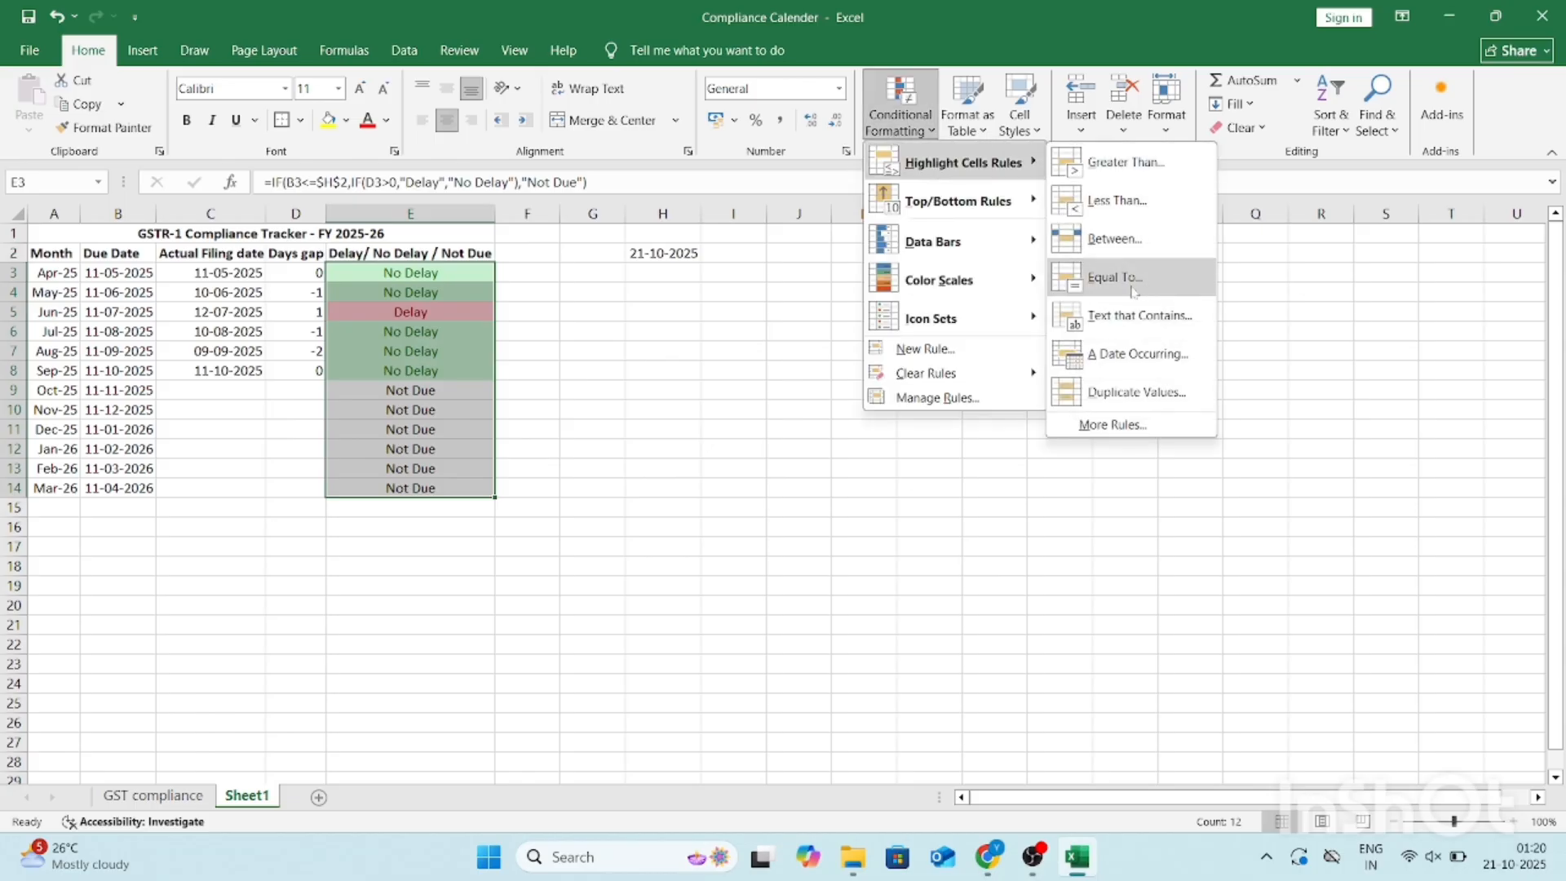
{"action": "left_click", "coordinate": [1133, 292]}
{"action": "type", "text": "Not"}
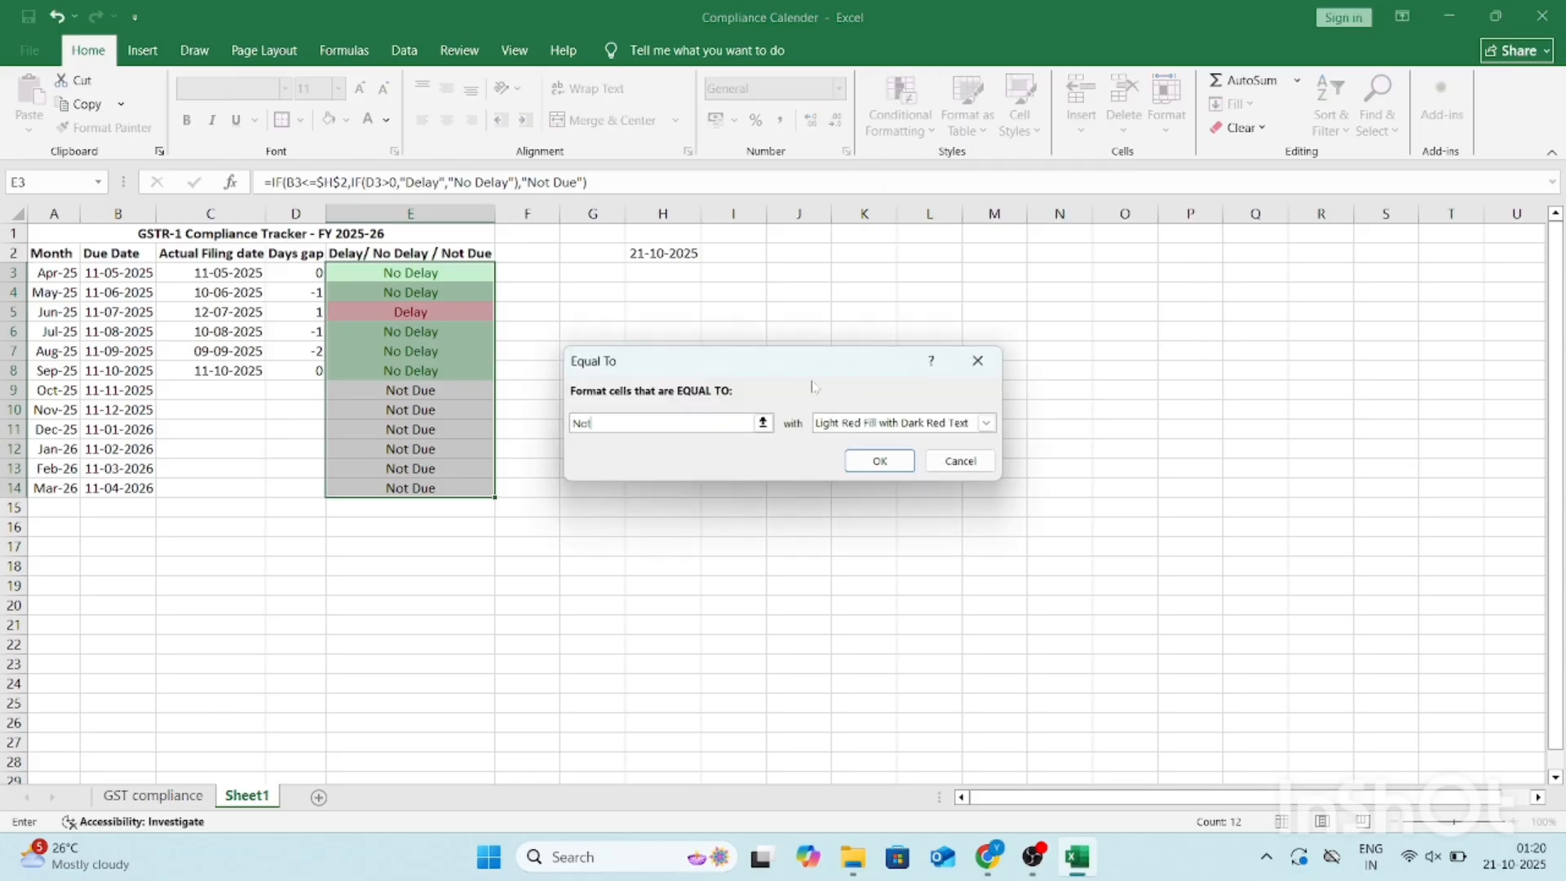
{"action": "type", "text": " Due"}
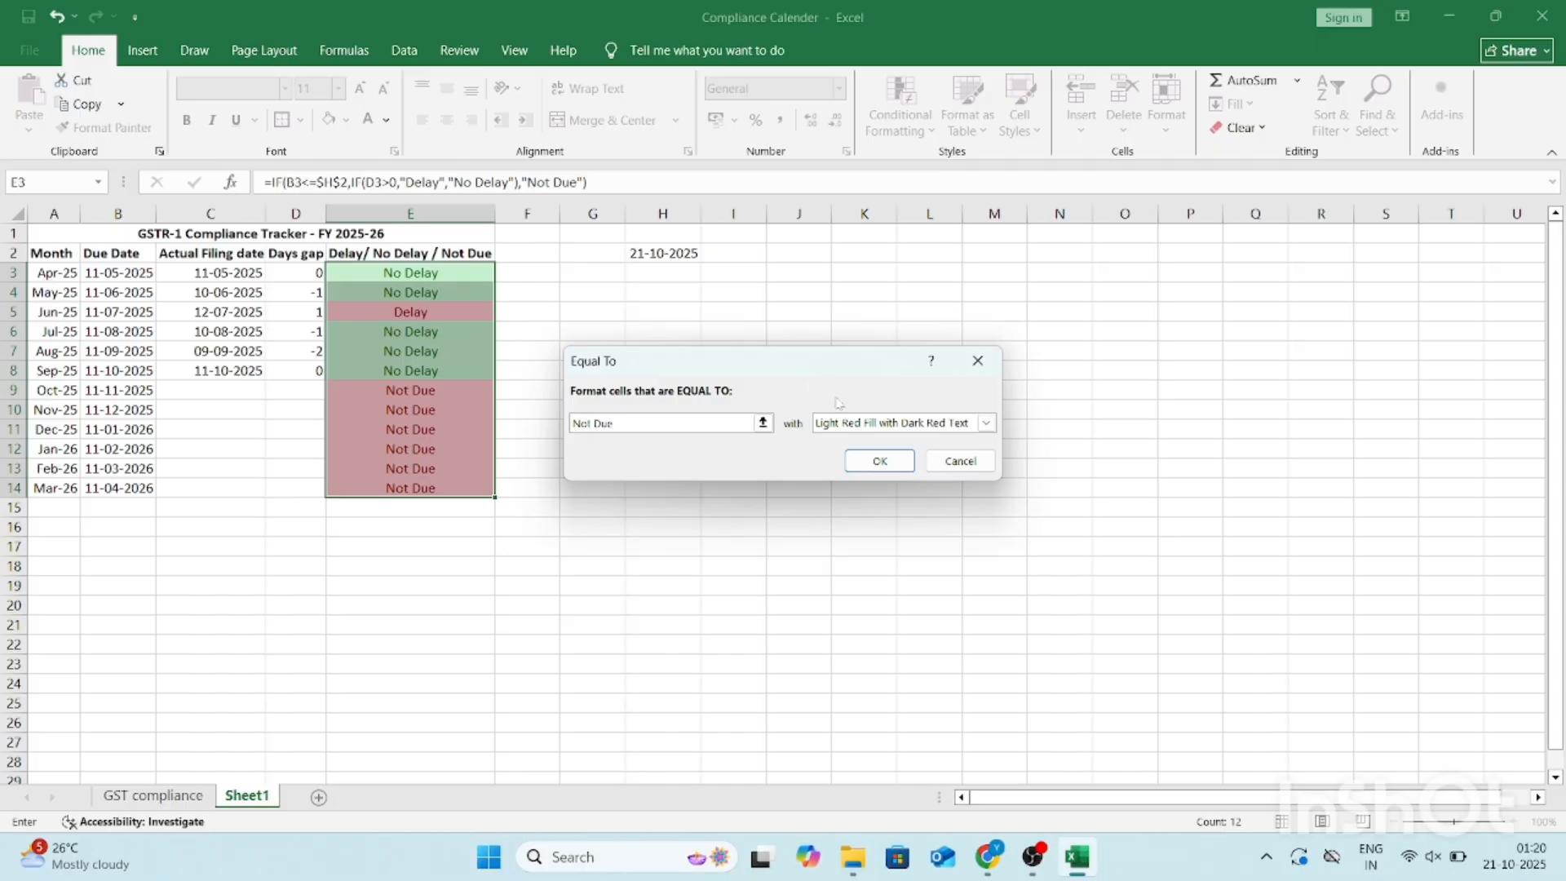
{"action": "left_click", "coordinate": [986, 423]}
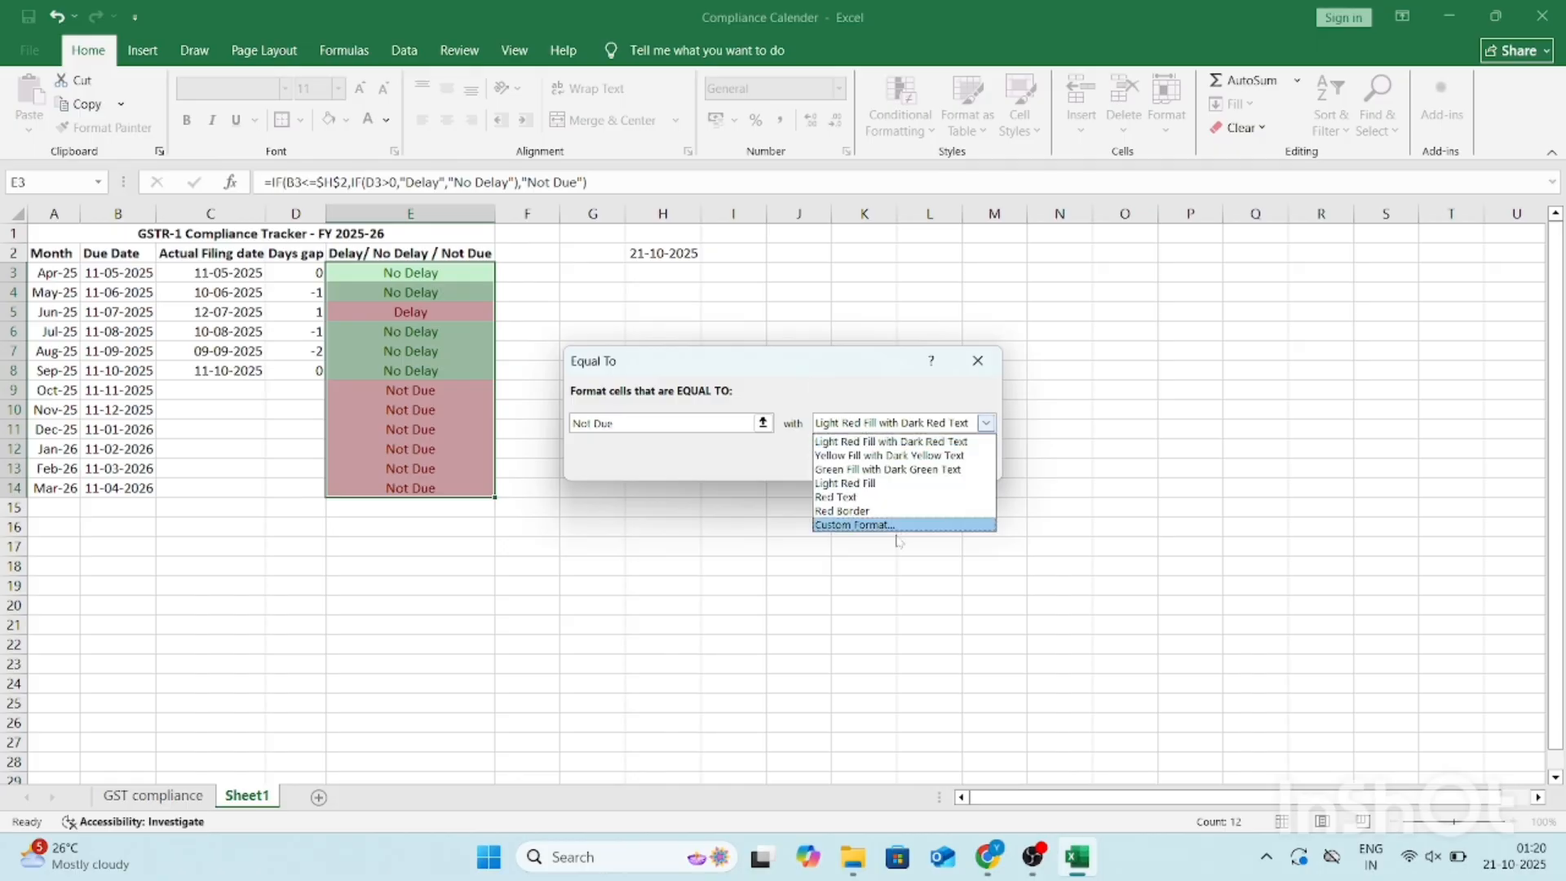
{"action": "left_click", "coordinate": [855, 524]}
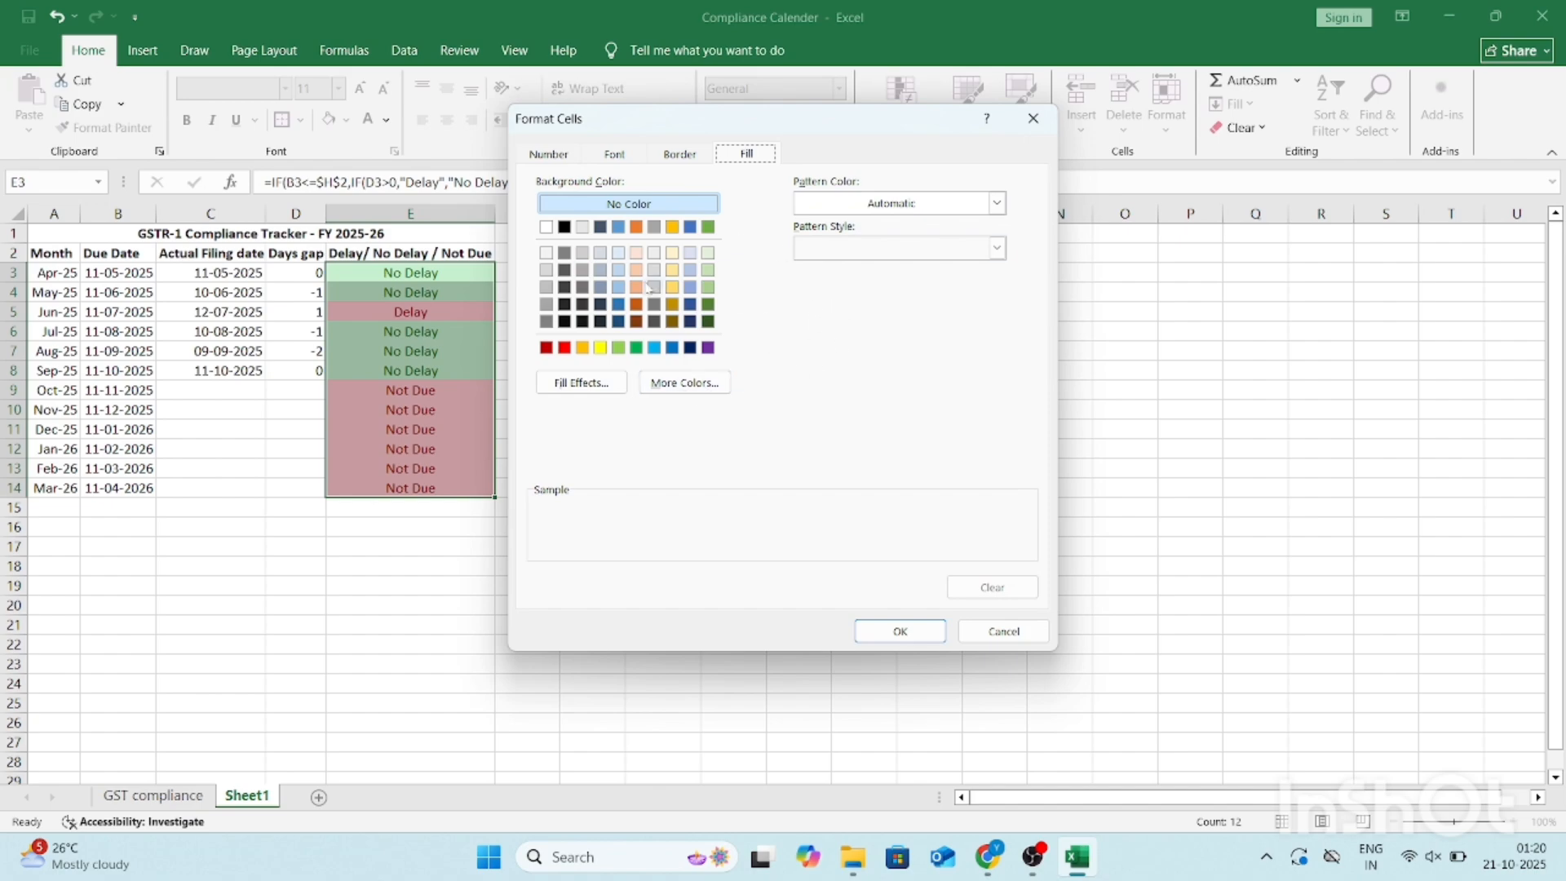
Step: Give the "Not Due" format a white-and-blue two-color gradient fill shaded From center and apply the rule
{"action": "left_click", "coordinate": [620, 287]}
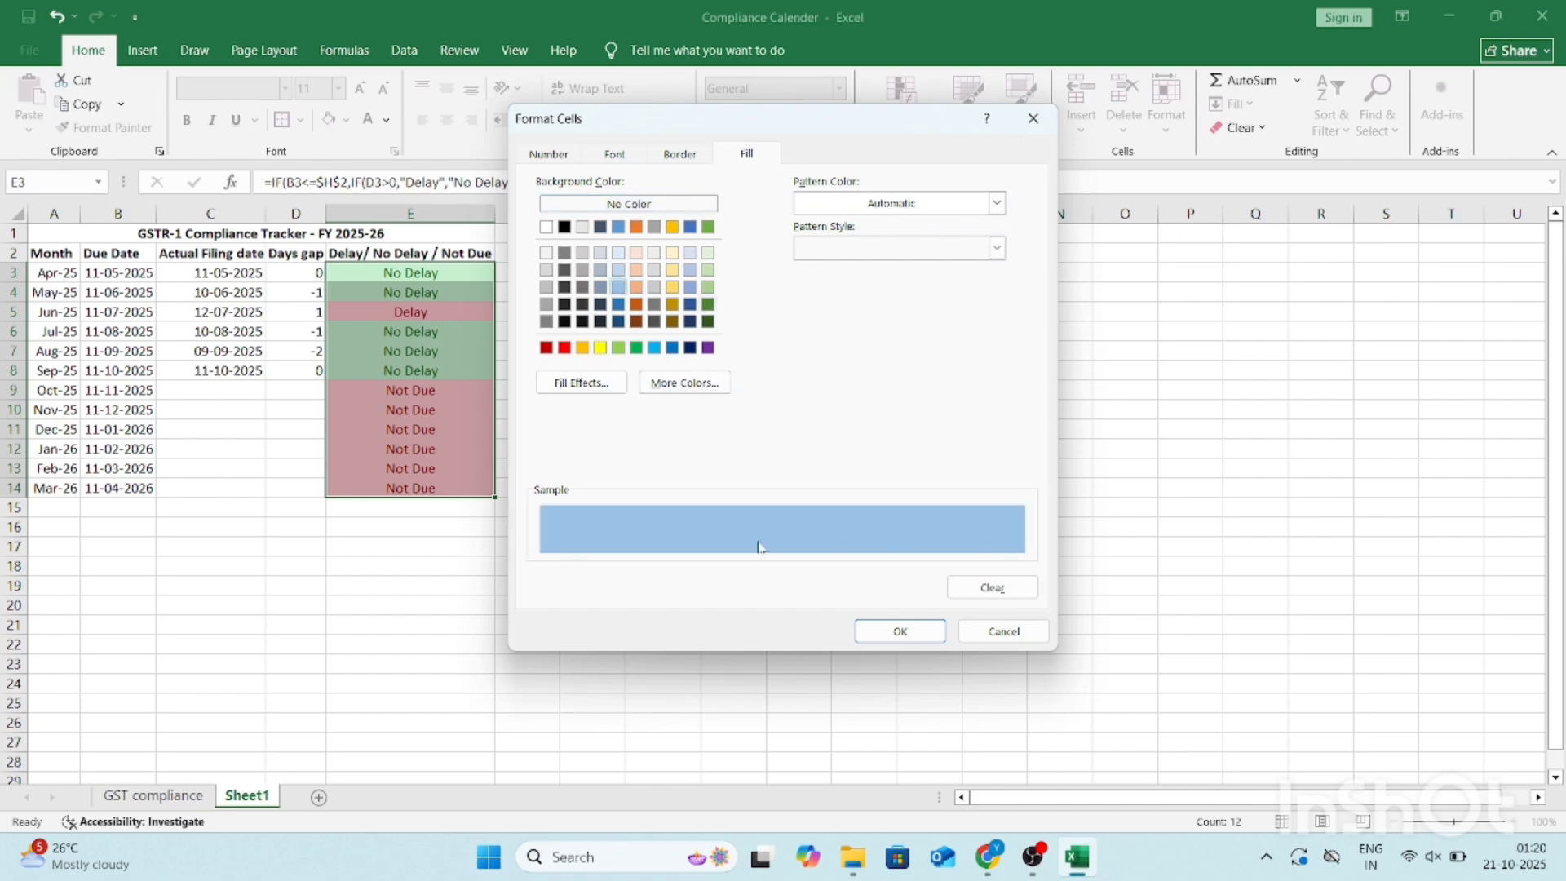
{"action": "left_click", "coordinate": [589, 384]}
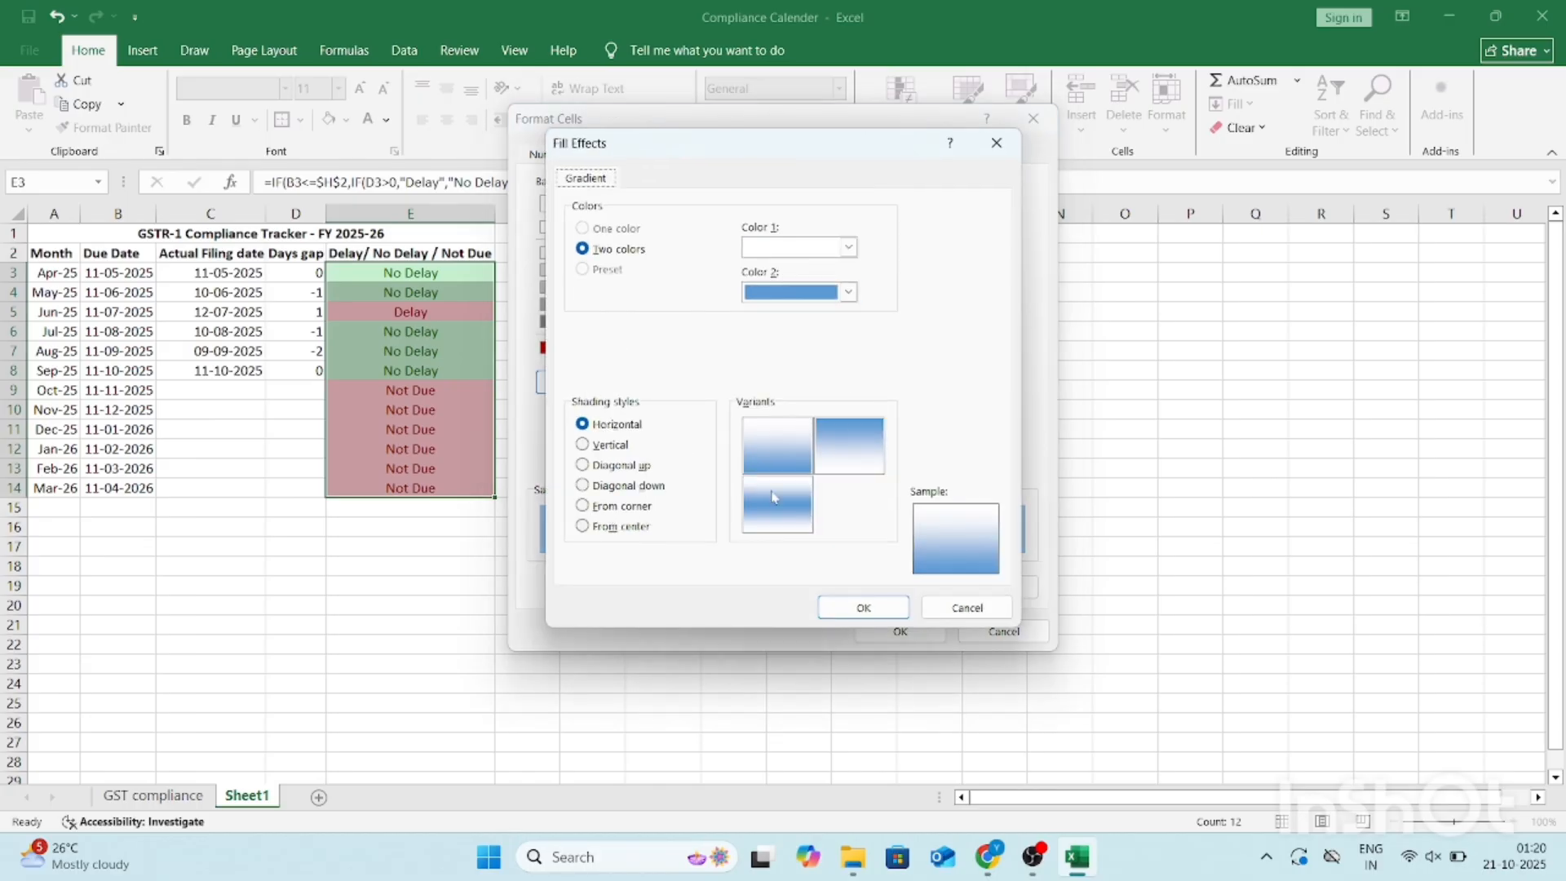
{"action": "left_click", "coordinate": [605, 526]}
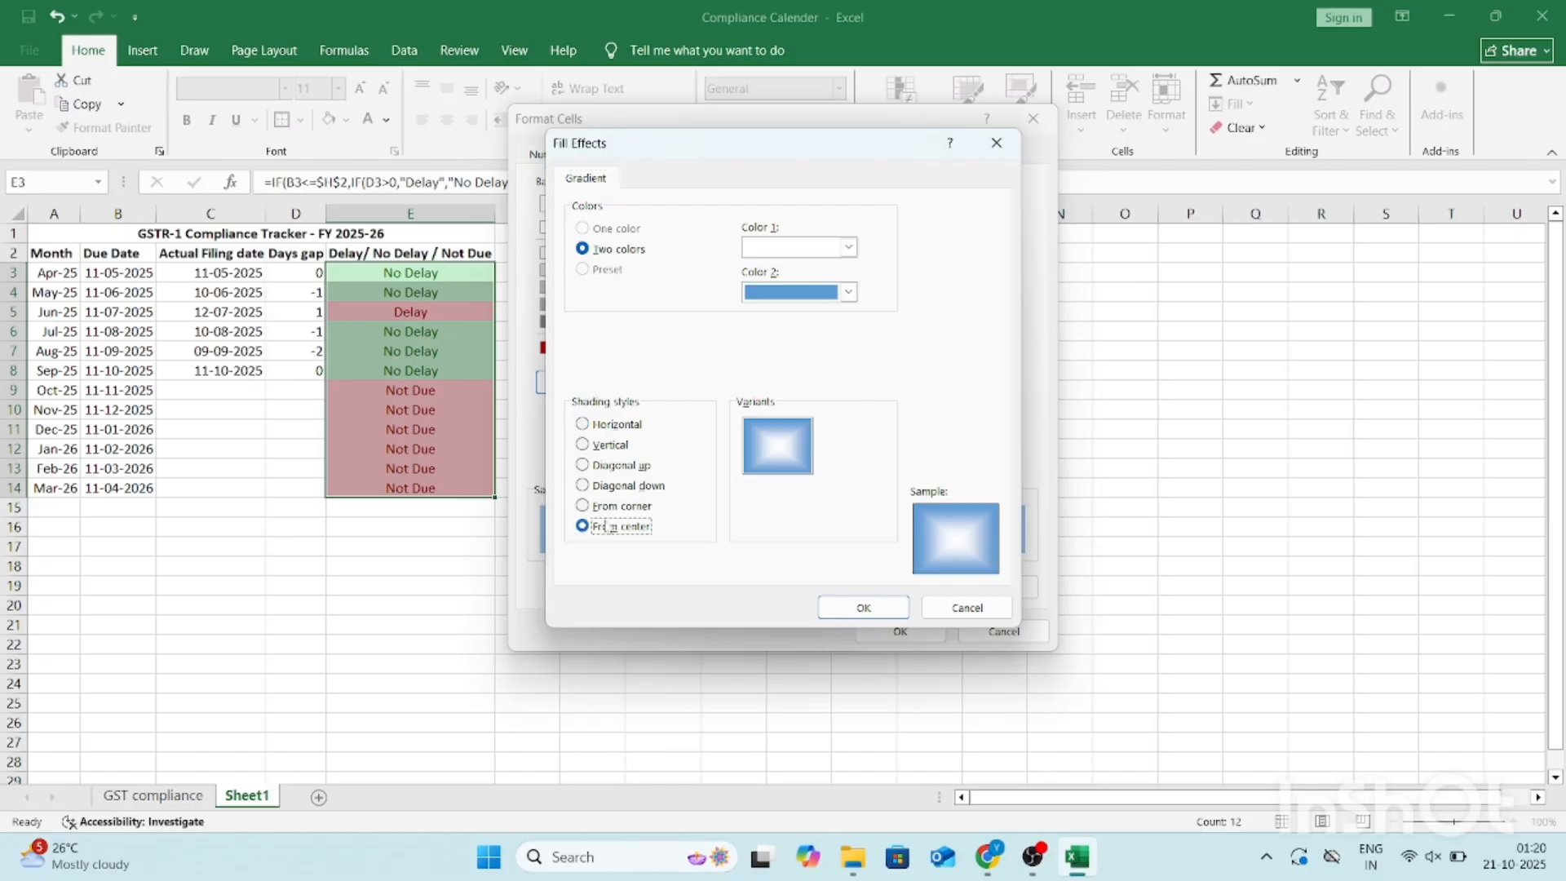
{"action": "left_click", "coordinate": [873, 614]}
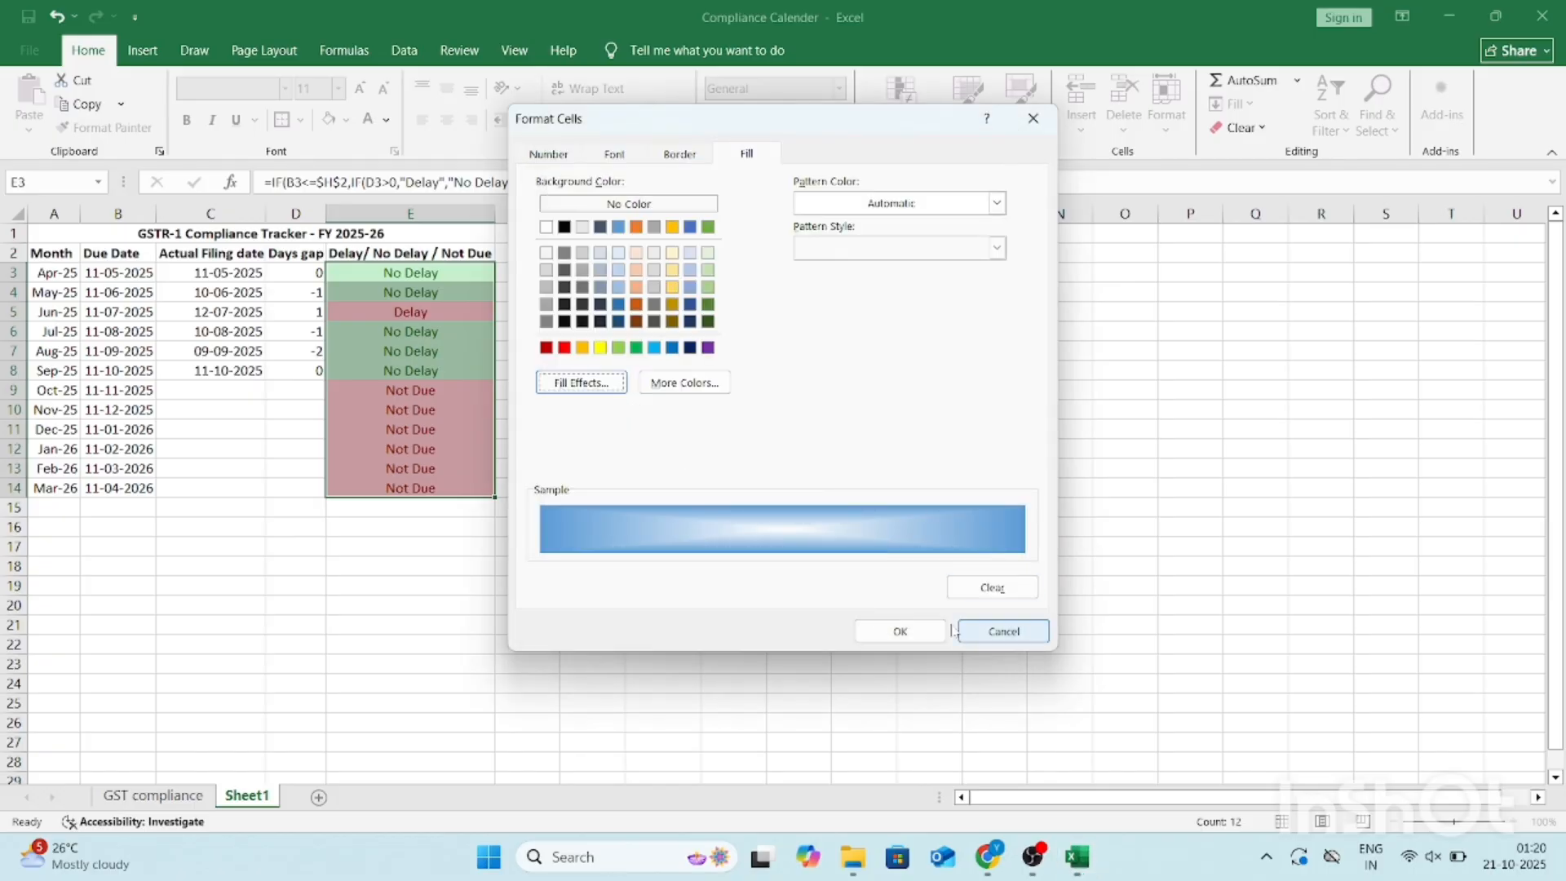
{"action": "left_click", "coordinate": [901, 632]}
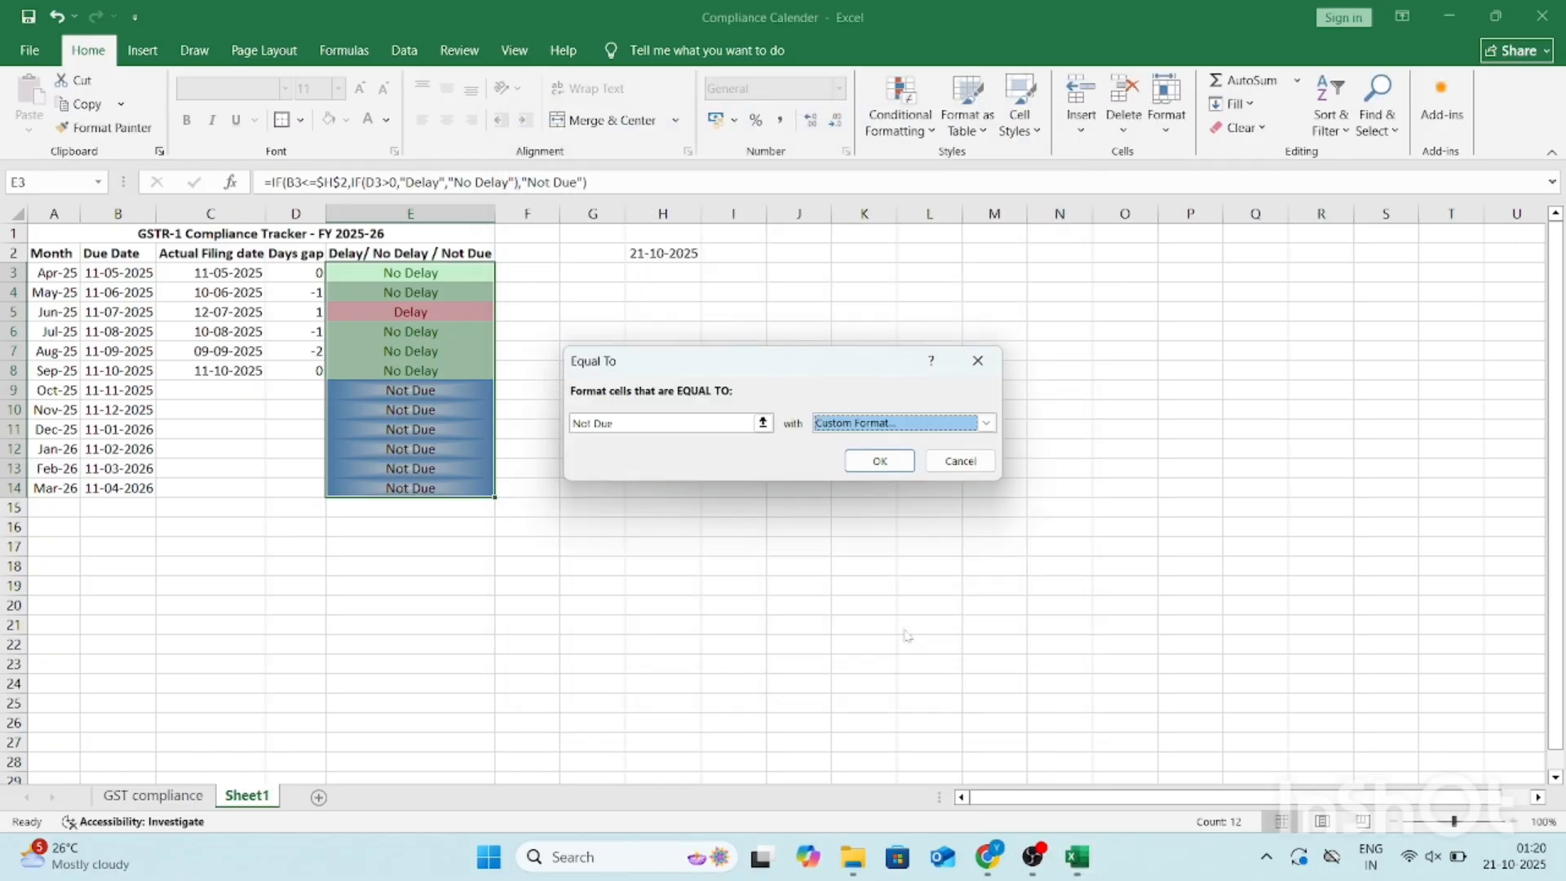
{"action": "left_click", "coordinate": [880, 462]}
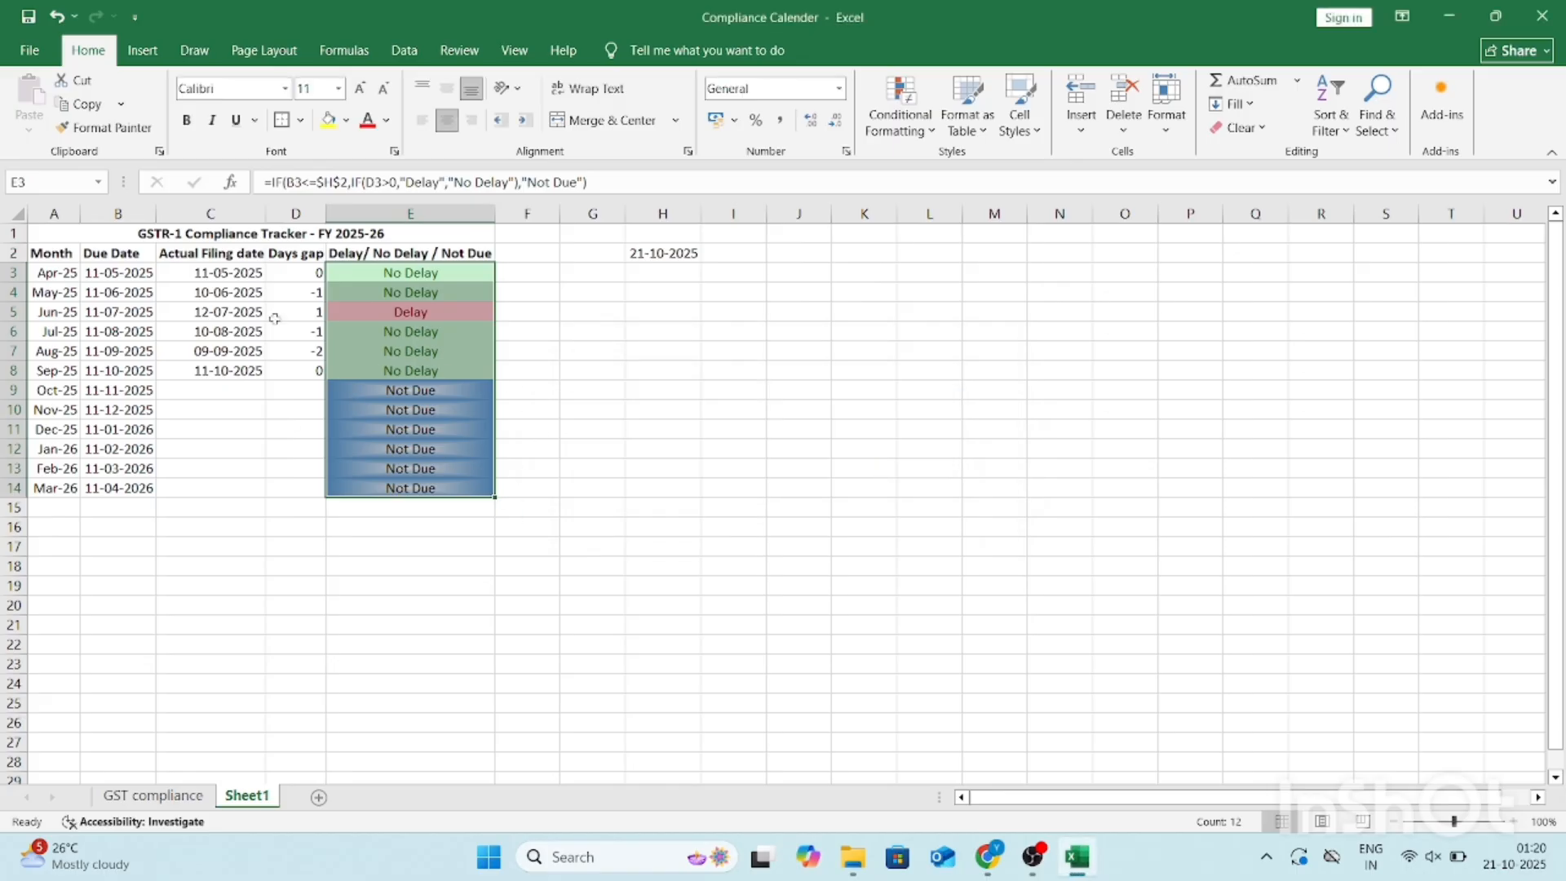
Step: Apply all borders and thick outside borders to the whole GSTR-1 tracker table, A1:E14
{"action": "left_click", "coordinate": [233, 234]}
{"action": "key", "text": "ctrl+a"}
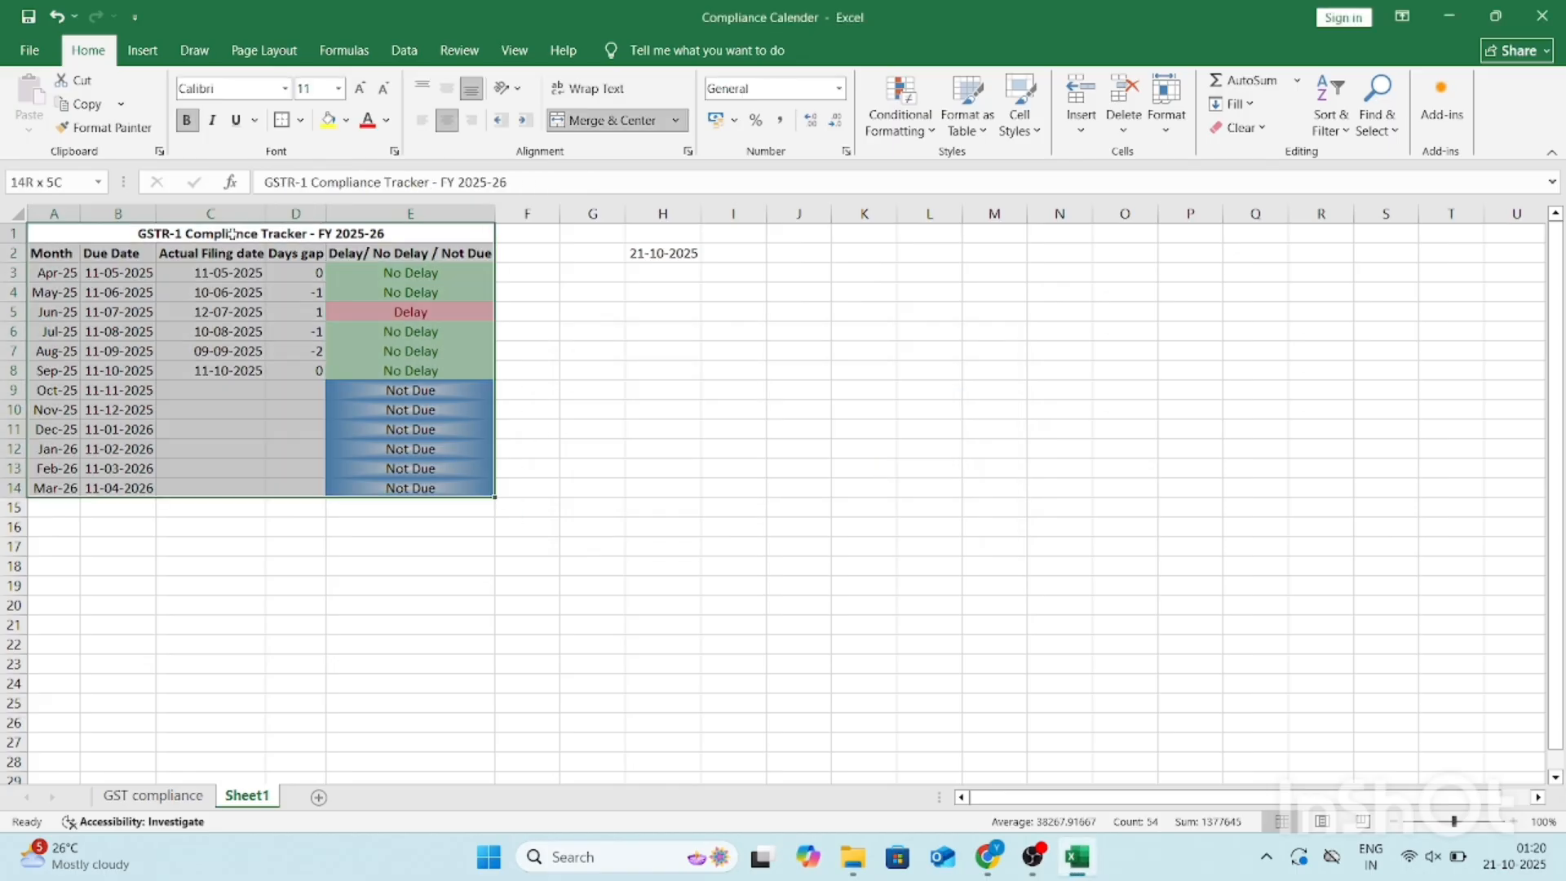
{"action": "left_click", "coordinate": [301, 120]}
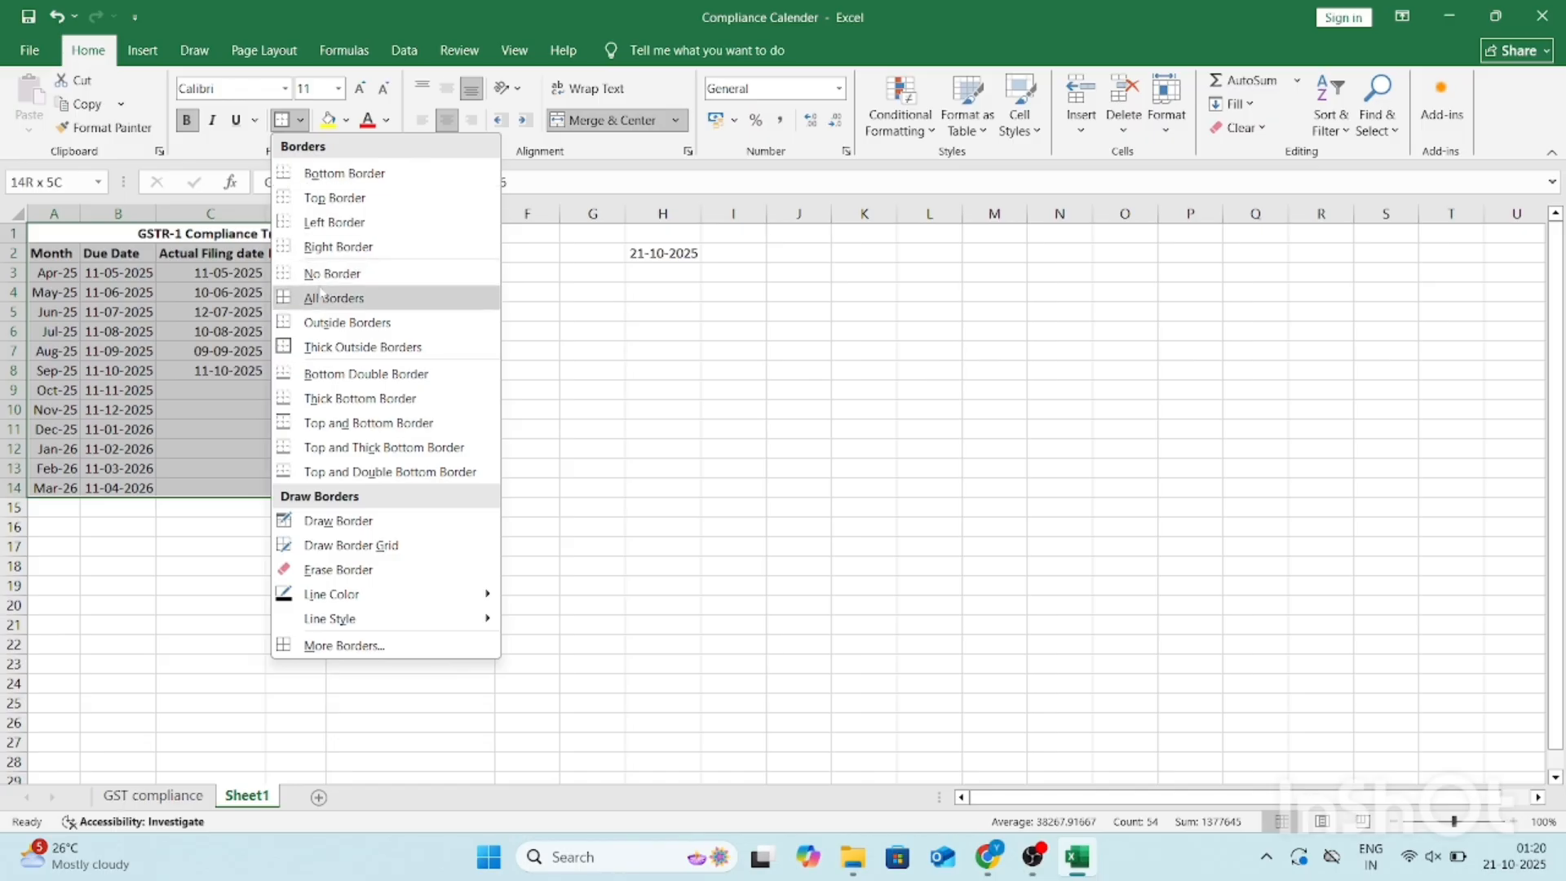
{"action": "left_click", "coordinate": [314, 297]}
{"action": "left_click", "coordinate": [301, 120]}
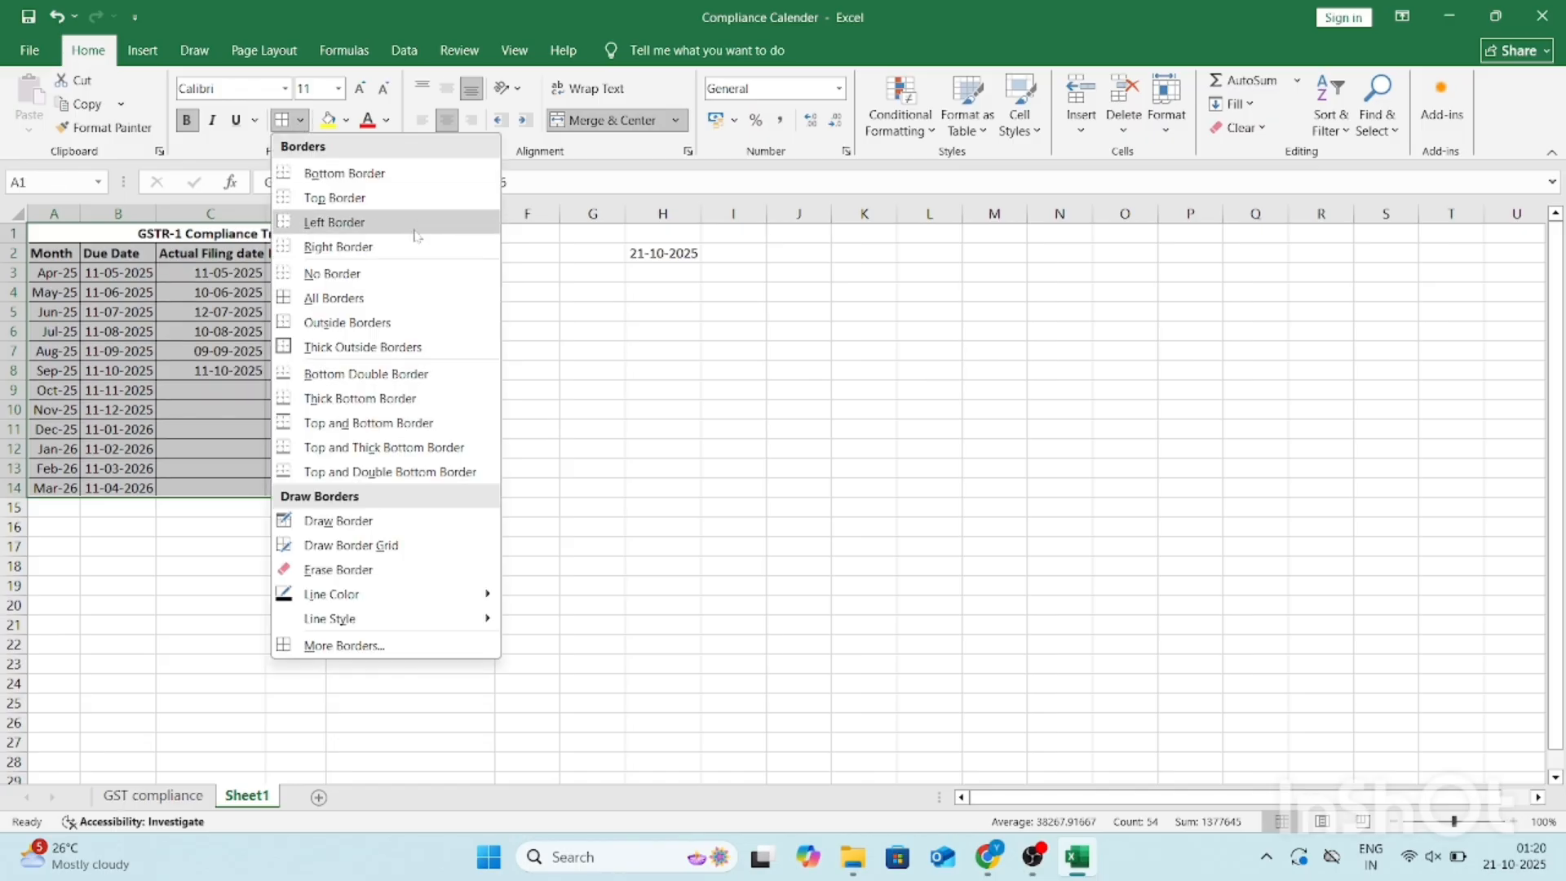
{"action": "left_click", "coordinate": [342, 347]}
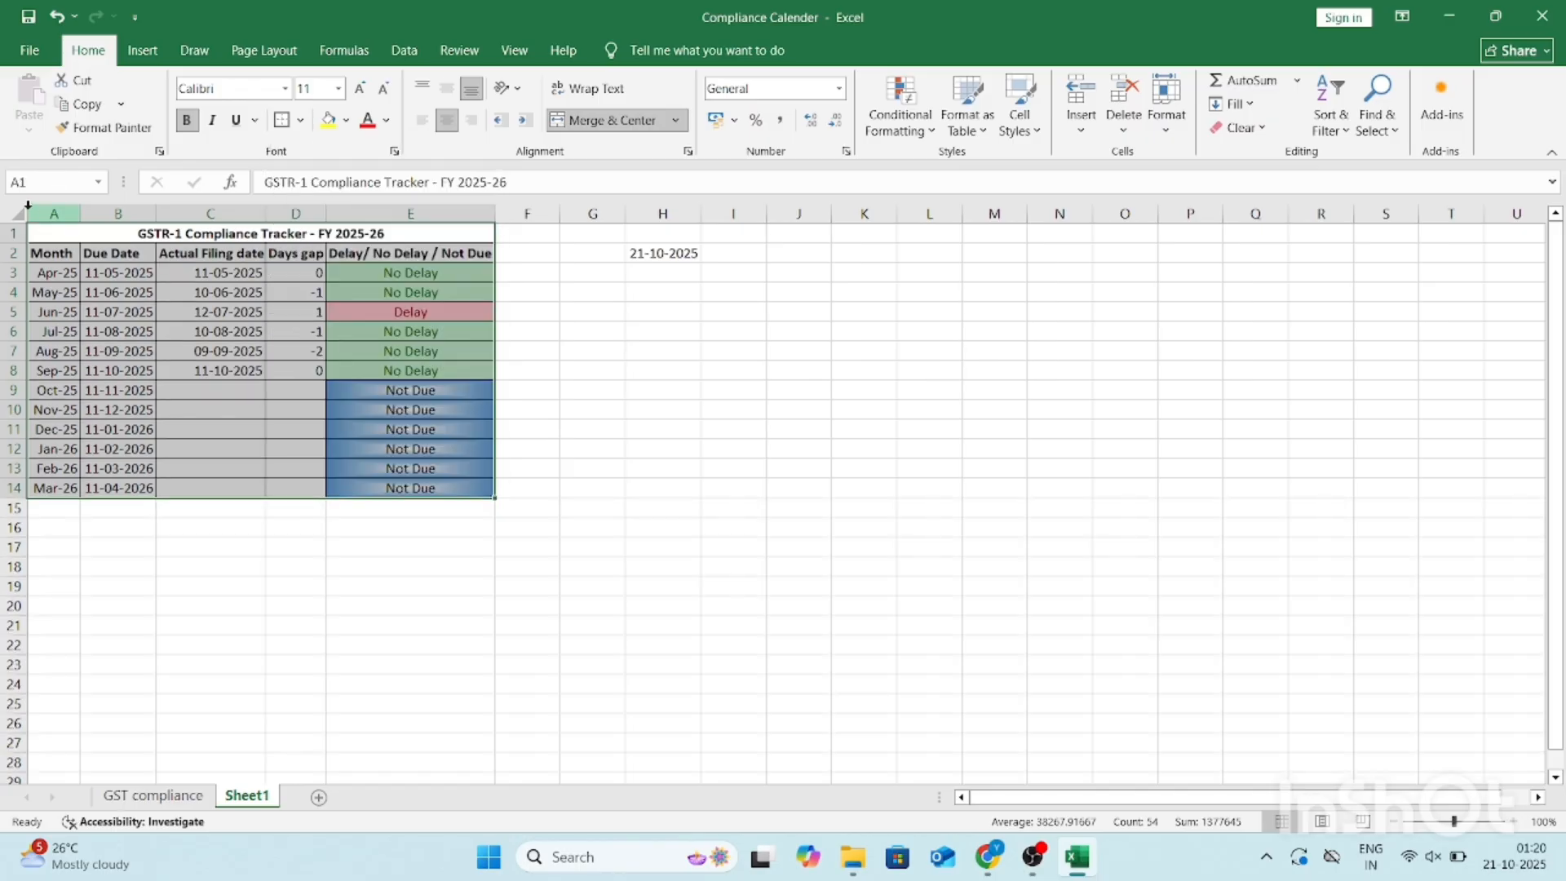
Step: Autofit the width of all columns on Sheet1 to their contents
{"action": "left_click", "coordinate": [14, 211]}
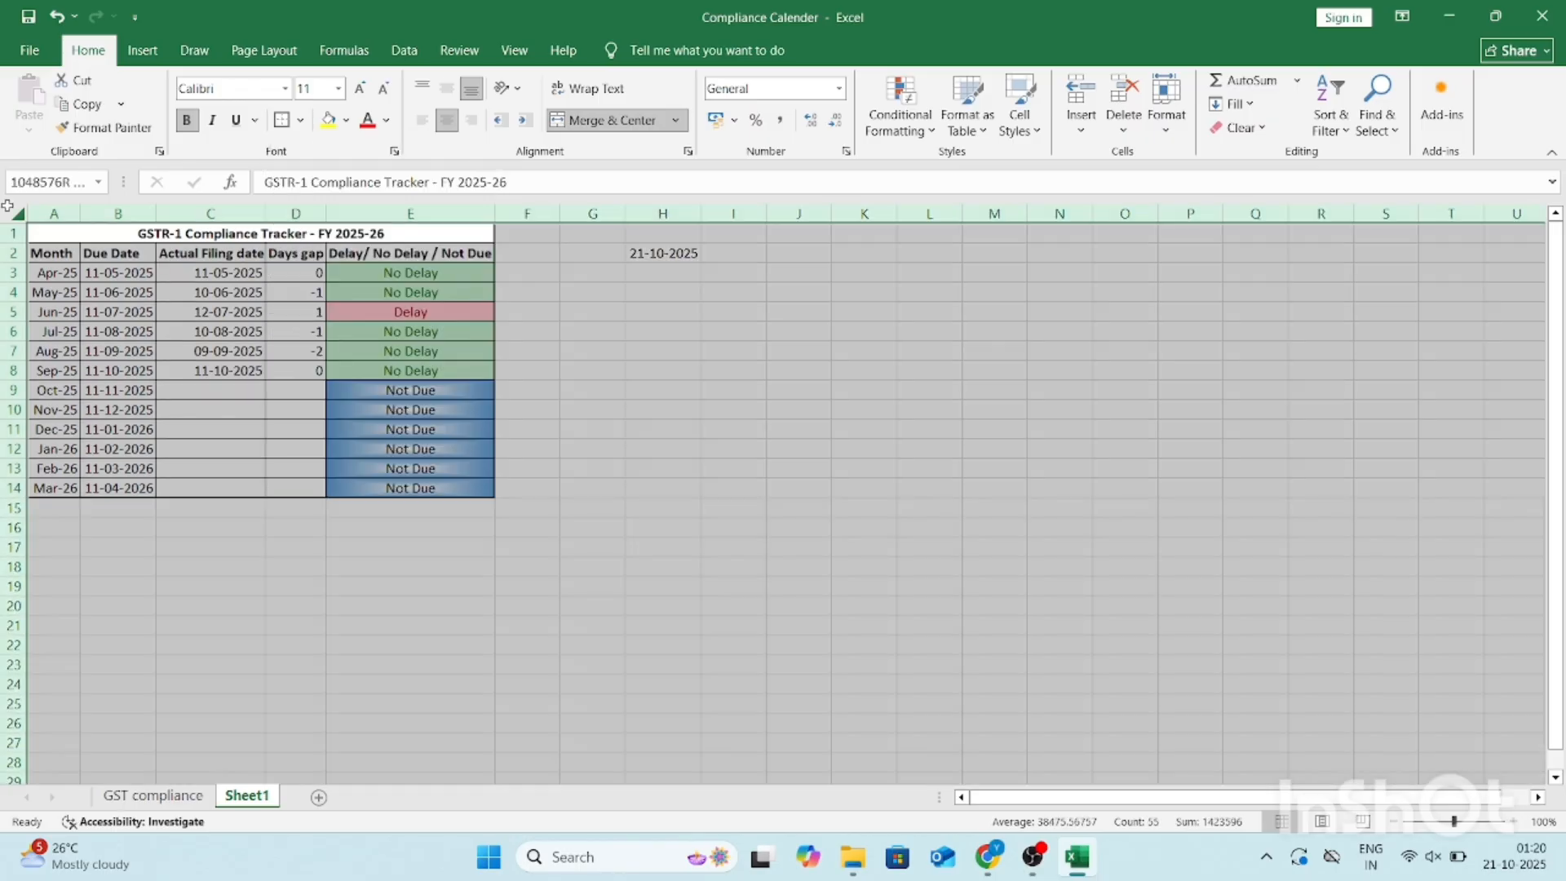
{"action": "double_click", "coordinate": [81, 213]}
{"action": "left_click", "coordinate": [345, 249]}
Step: Copy the entire GSTR-1 tracker table and paste it below, starting at A16
{"action": "left_click", "coordinate": [345, 239]}
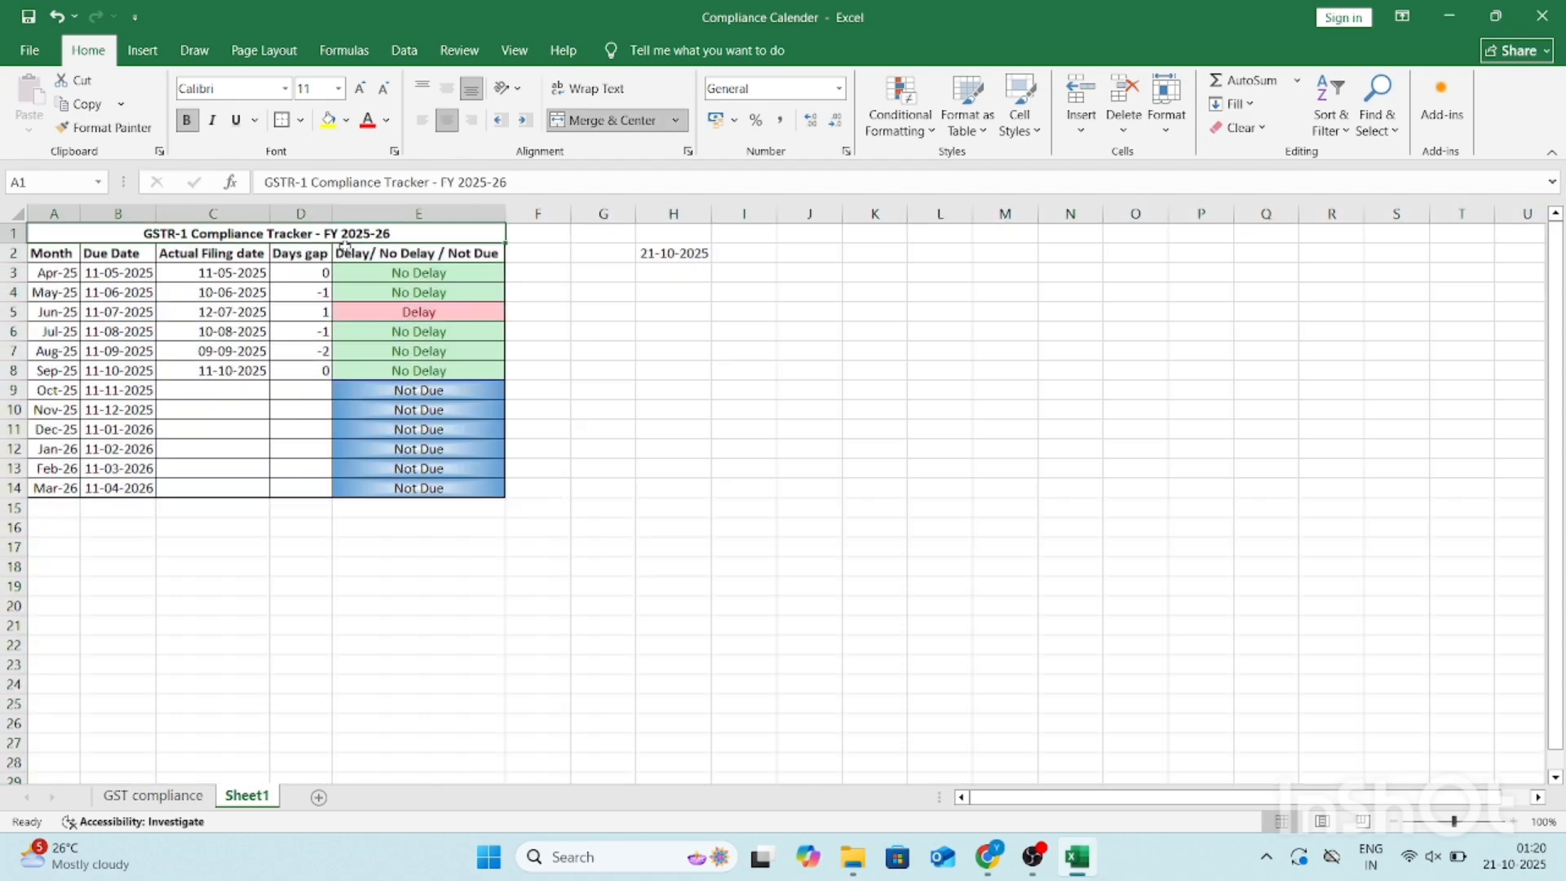
{"action": "key", "text": "ctrl+a"}
{"action": "key", "text": "ctrl+c"}
{"action": "key", "text": "ctrl+Down"}
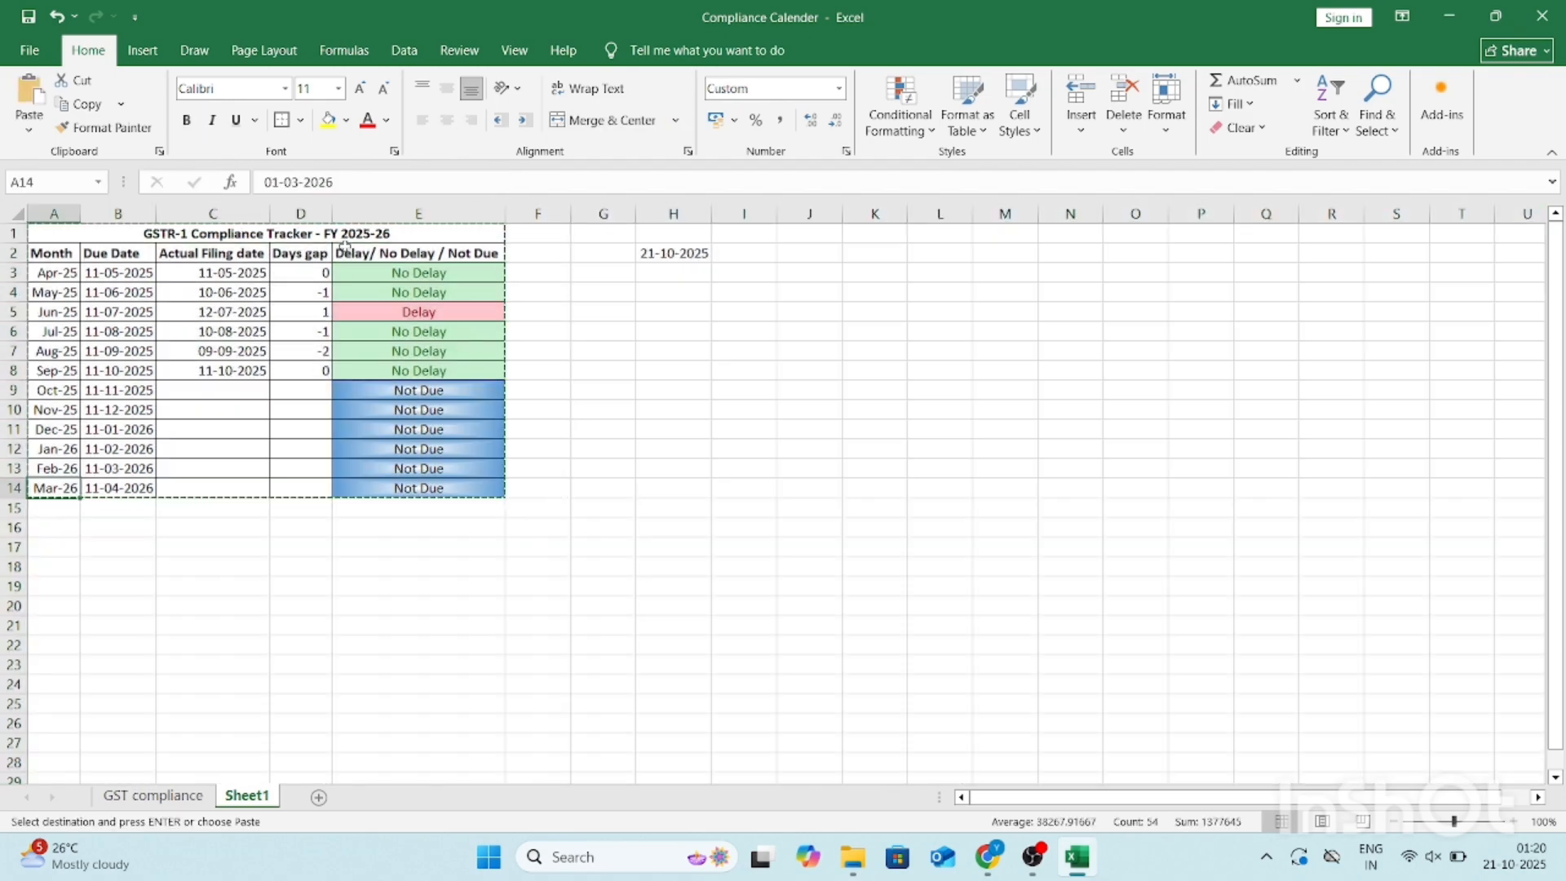
{"action": "key", "text": "Down"}
{"action": "key", "text": "Down"}
{"action": "key", "text": "ctrl+v"}
{"action": "key", "text": "Escape"}
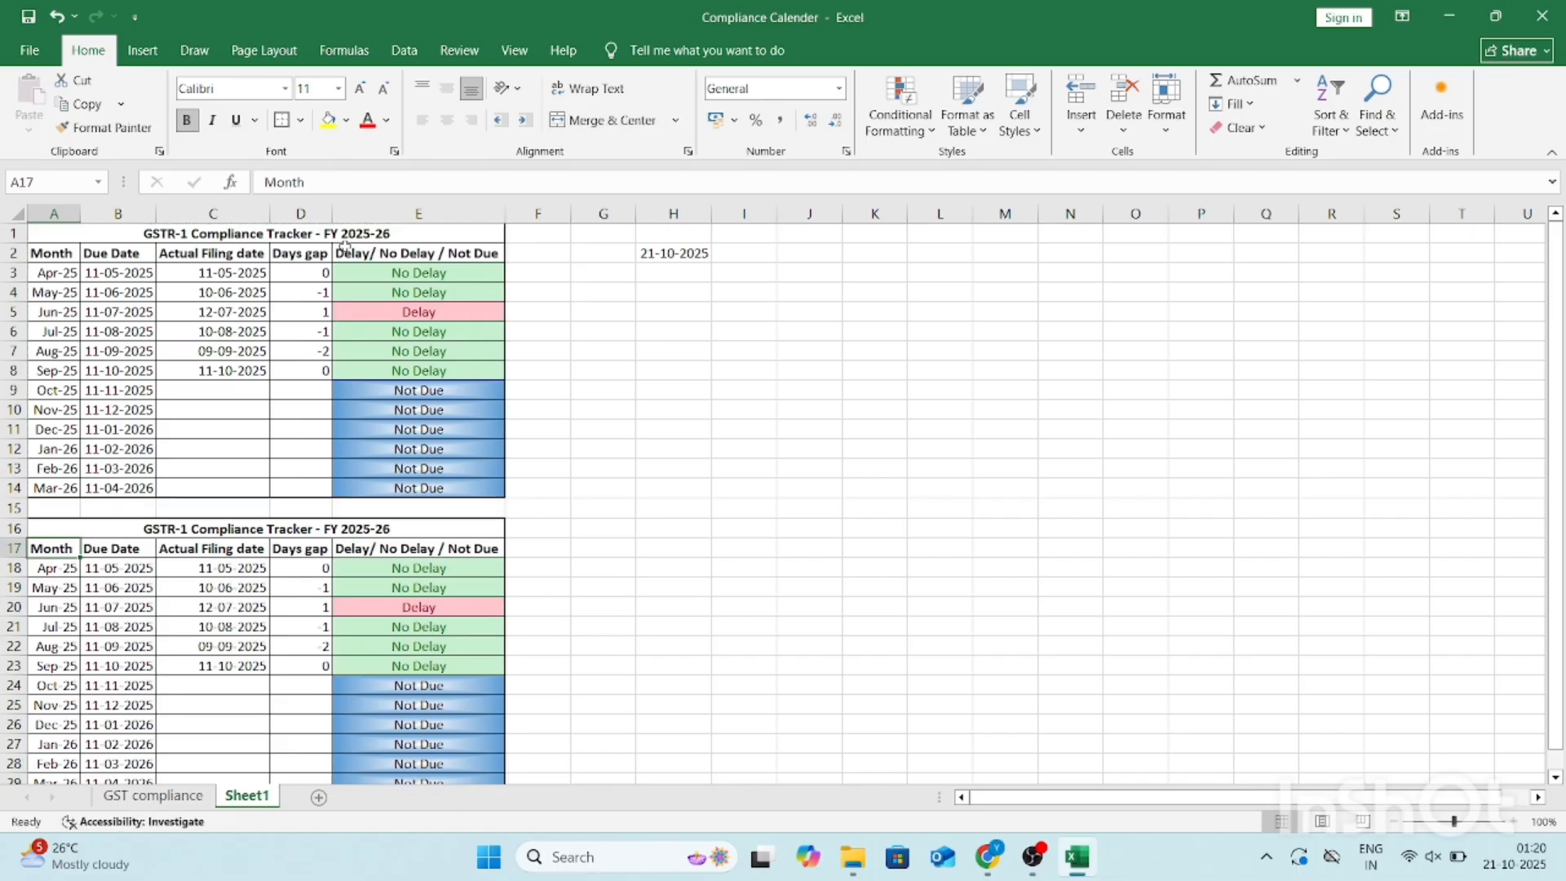
Step: Change the copied table's title in A16 to "GSTR-3B Compliance Tracker - FY 2025-26"
{"action": "key", "text": "F2"}
{"action": "type", "text": "3"}
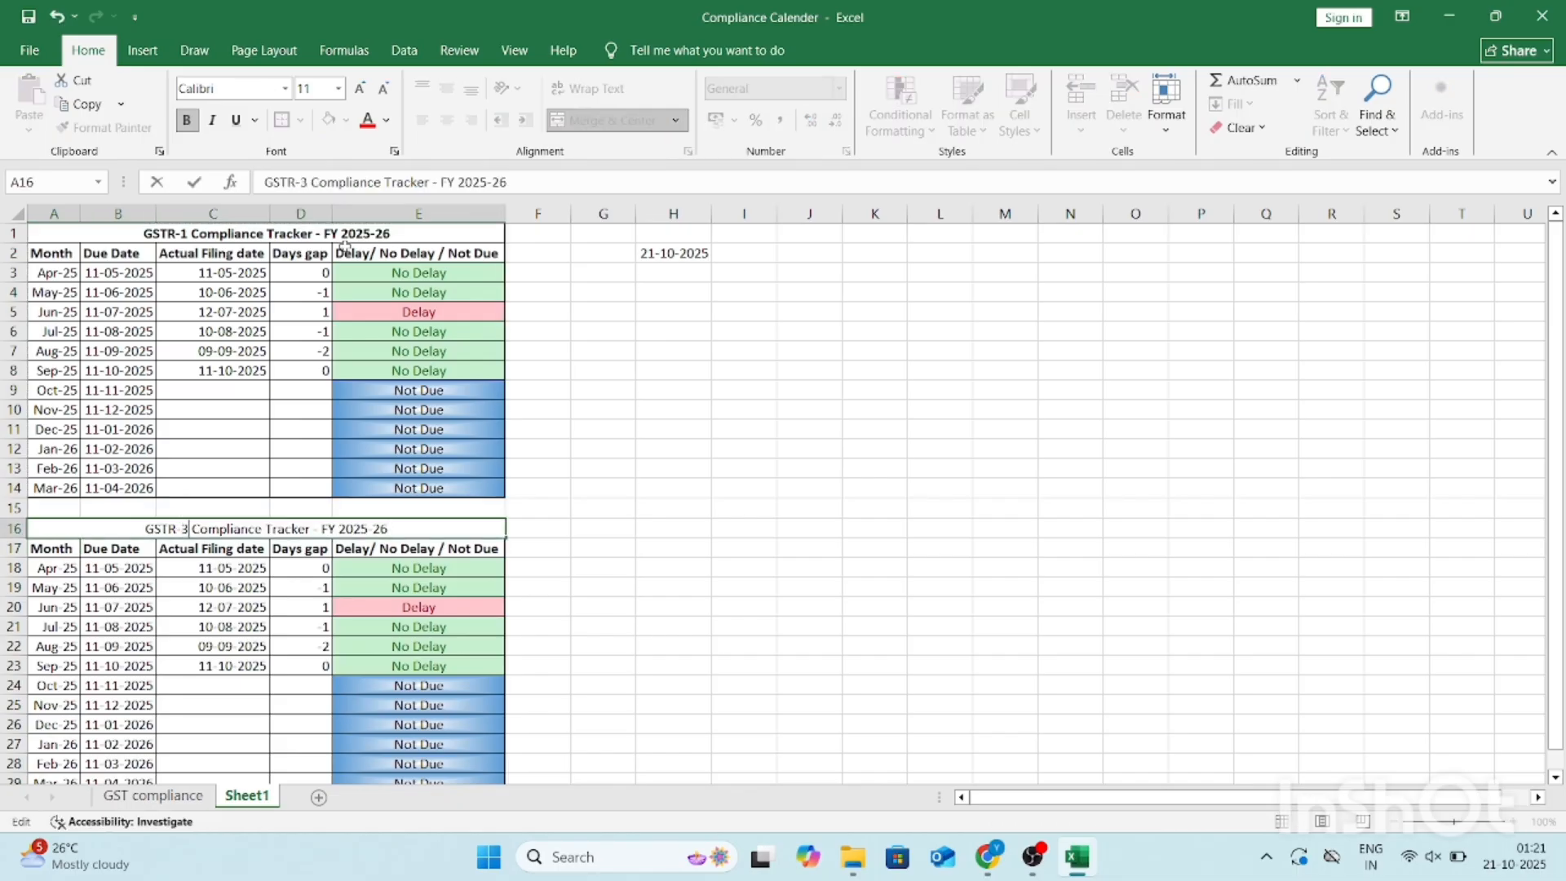
{"action": "type", "text": "B"}
{"action": "key", "text": "Return"}
Step: Change the Apr-25 due date formula in B18 to =EOMONTH(A18,0)+20
{"action": "key", "text": "Down"}
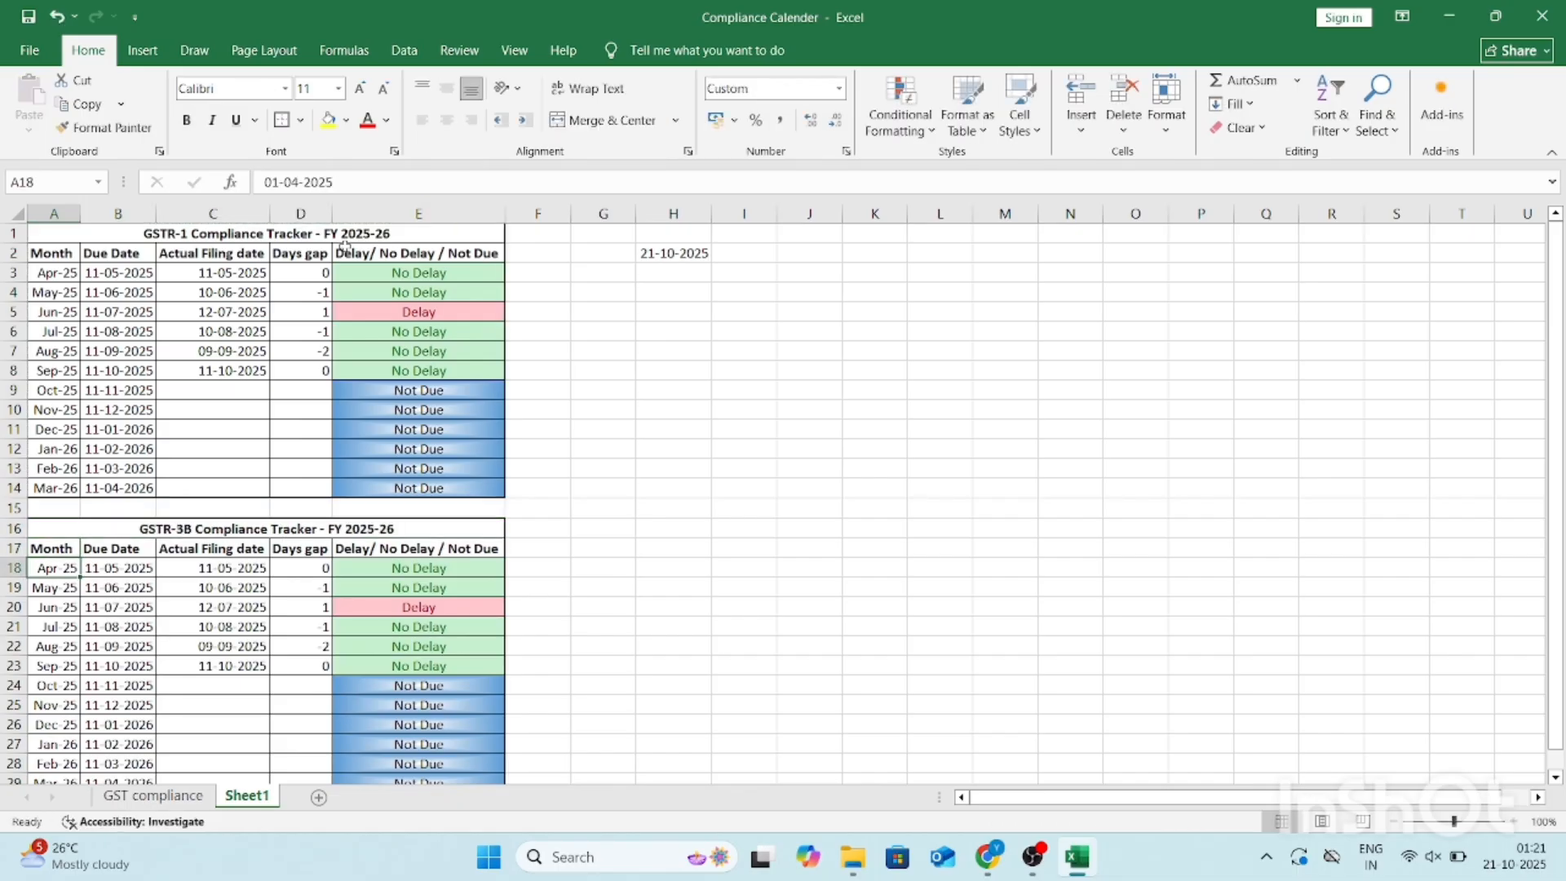
{"action": "key", "text": "Right"}
{"action": "key", "text": "F2"}
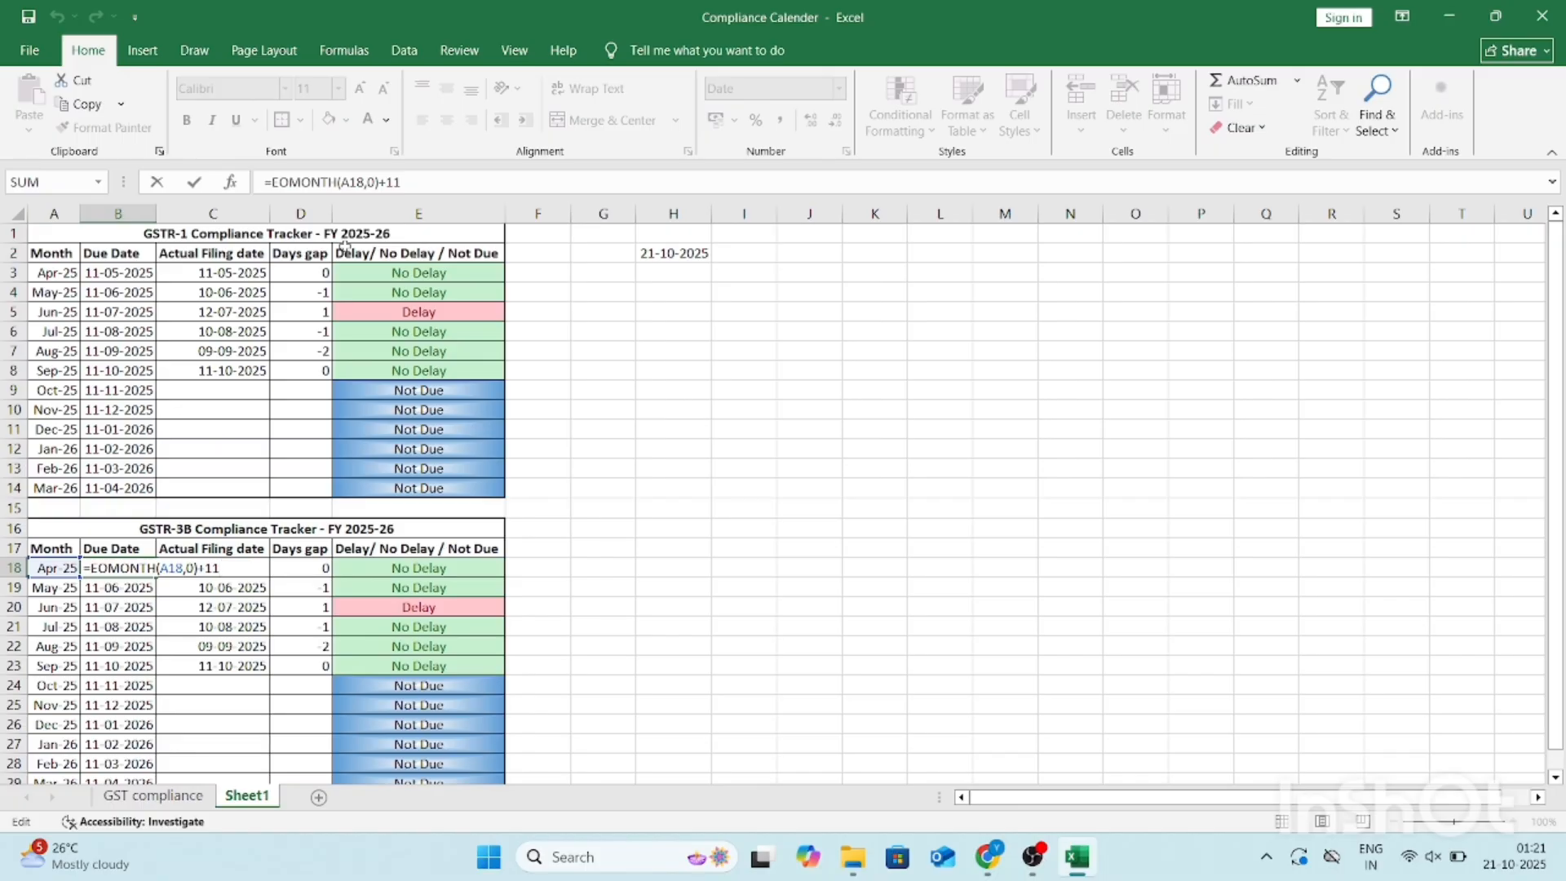
{"action": "key", "text": "BackSpace"}
{"action": "key", "text": "BackSpace"}
{"action": "type", "text": "20"}
{"action": "key", "text": "Return"}
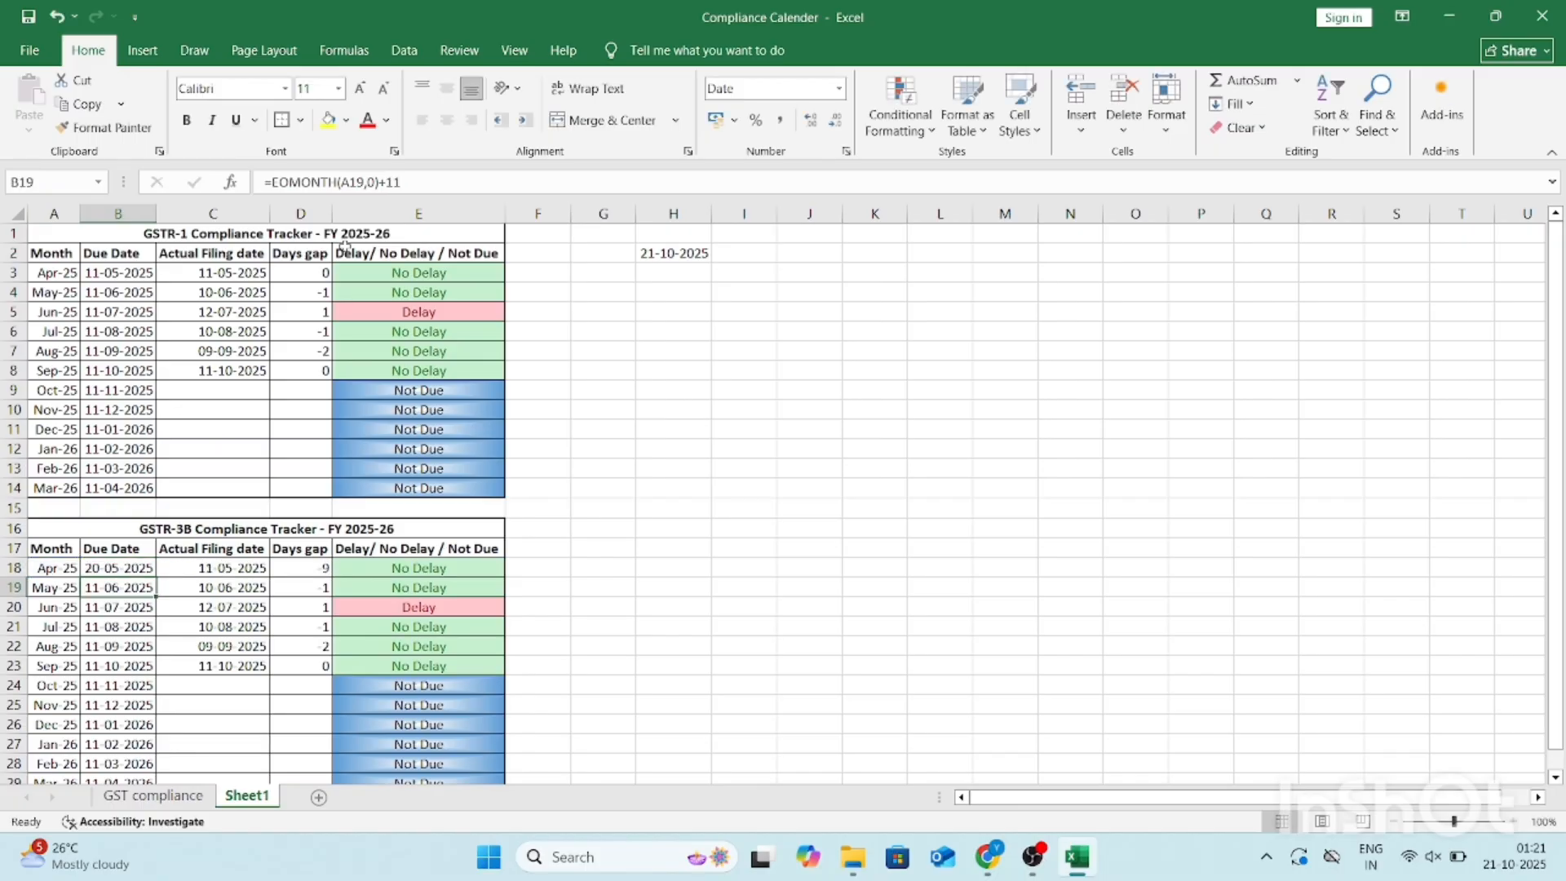
Step: Copy the B18 due date and paste it with Paste Special into B19:B29
{"action": "key", "text": "Up"}
{"action": "key", "text": "ctrl+c"}
{"action": "key", "text": "Down"}
{"action": "key", "text": "ctrl+shift+Down"}
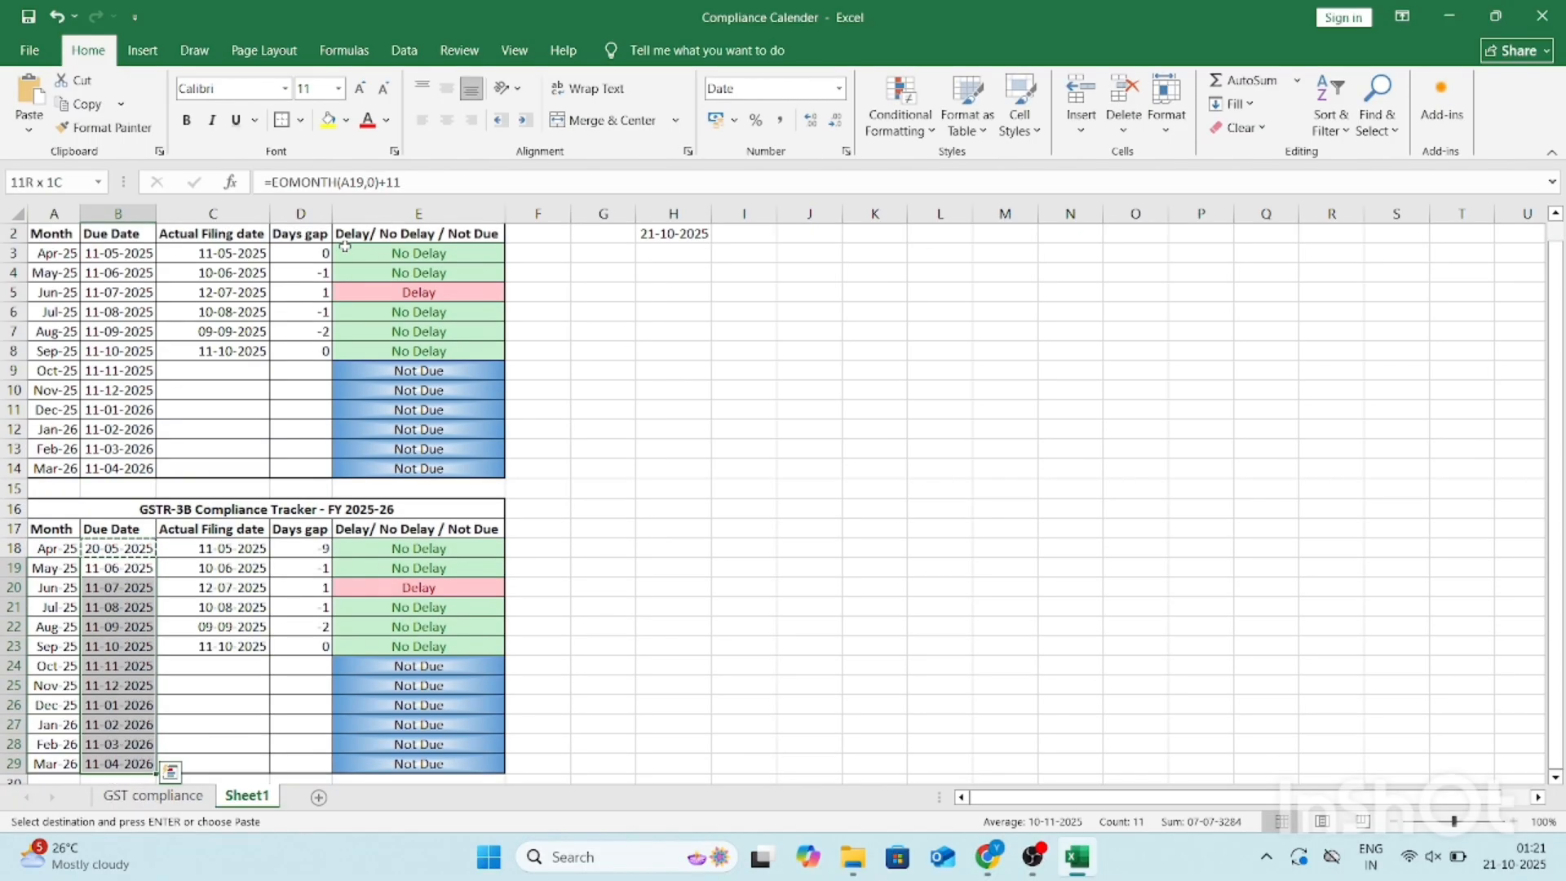
{"action": "key", "text": "ctrl+alt+v"}
{"action": "key", "text": "Return"}
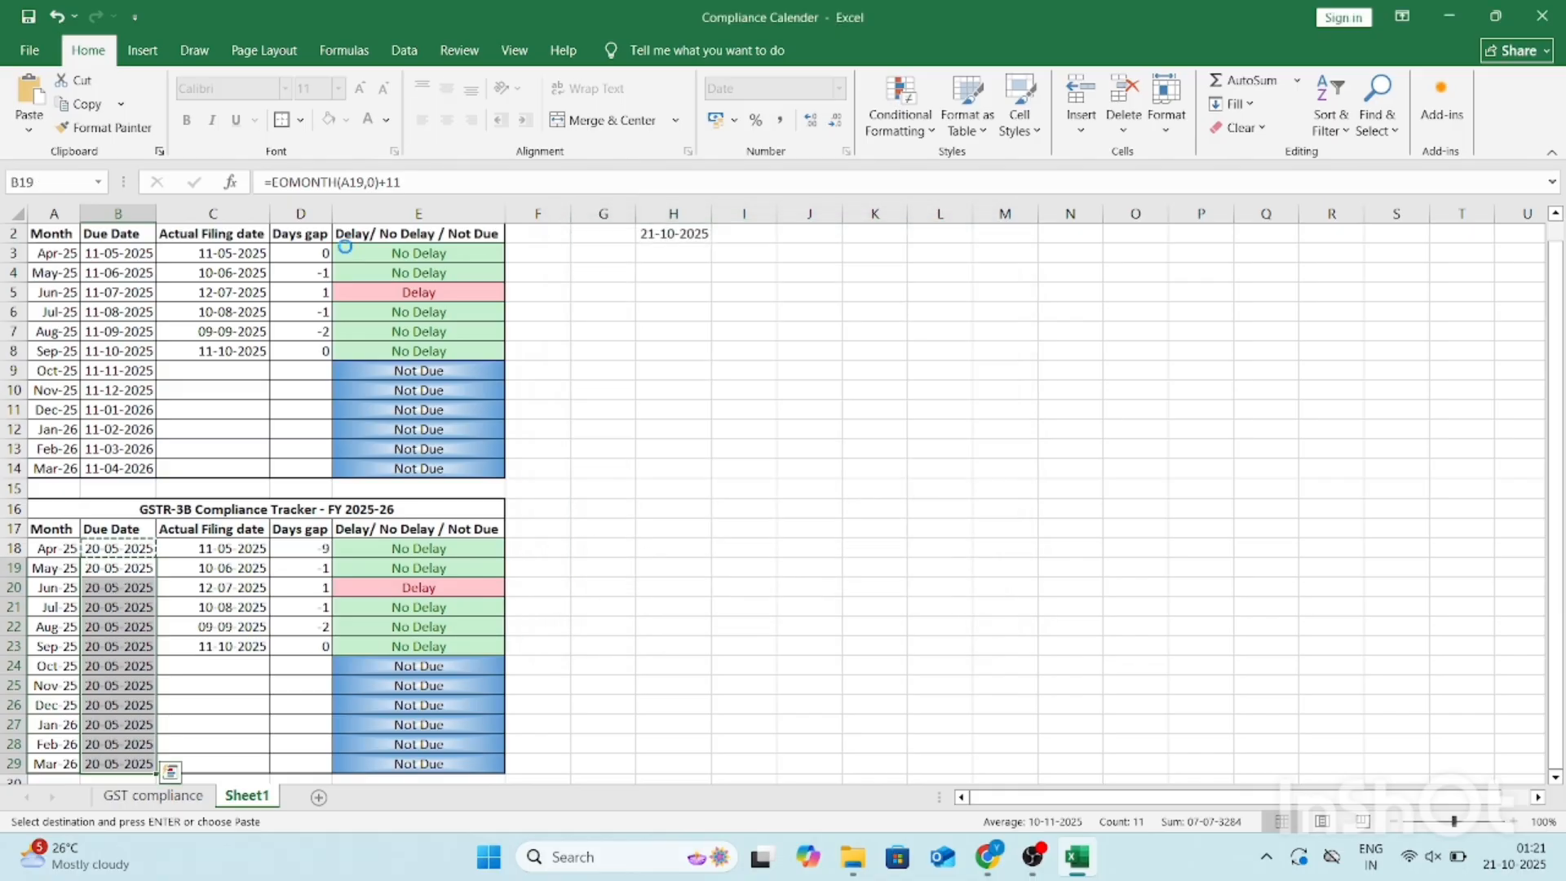
Step: Set the actual filing dates in the GSTR-3B tracker to 21-05-2025 for Apr-25 and 20-06-2025 for May-25
{"action": "key", "text": "Escape"}
{"action": "key", "text": "Right"}
{"action": "key", "text": "Up"}
{"action": "key", "text": "ctrl+shift+Down"}
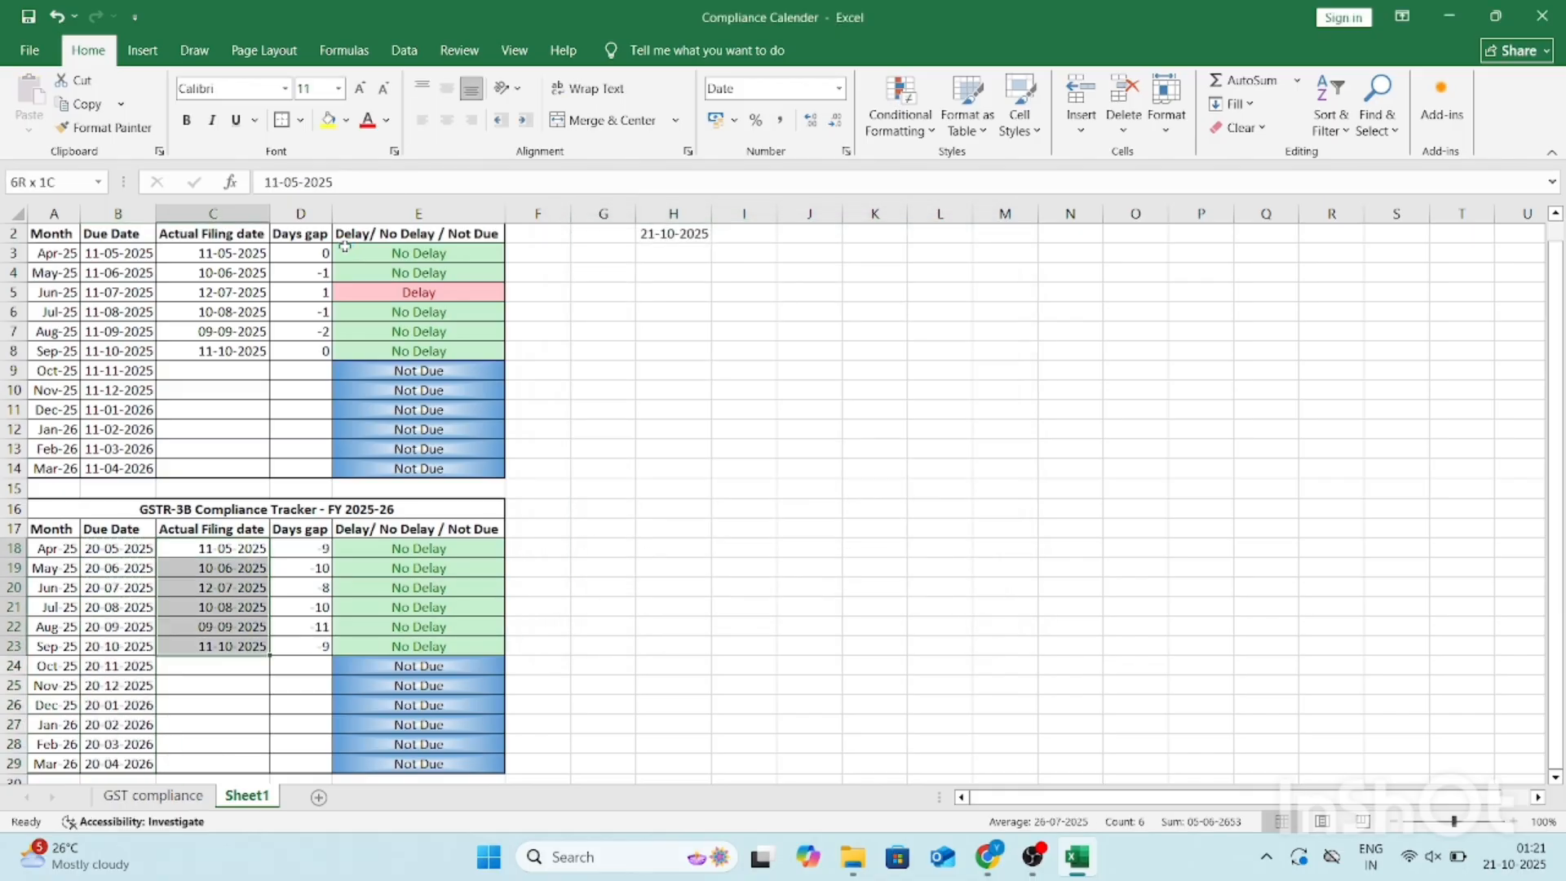
{"action": "key", "text": "Up"}
{"action": "key", "text": "Down"}
{"action": "key", "text": "F2"}
{"action": "type", "text": "2"}
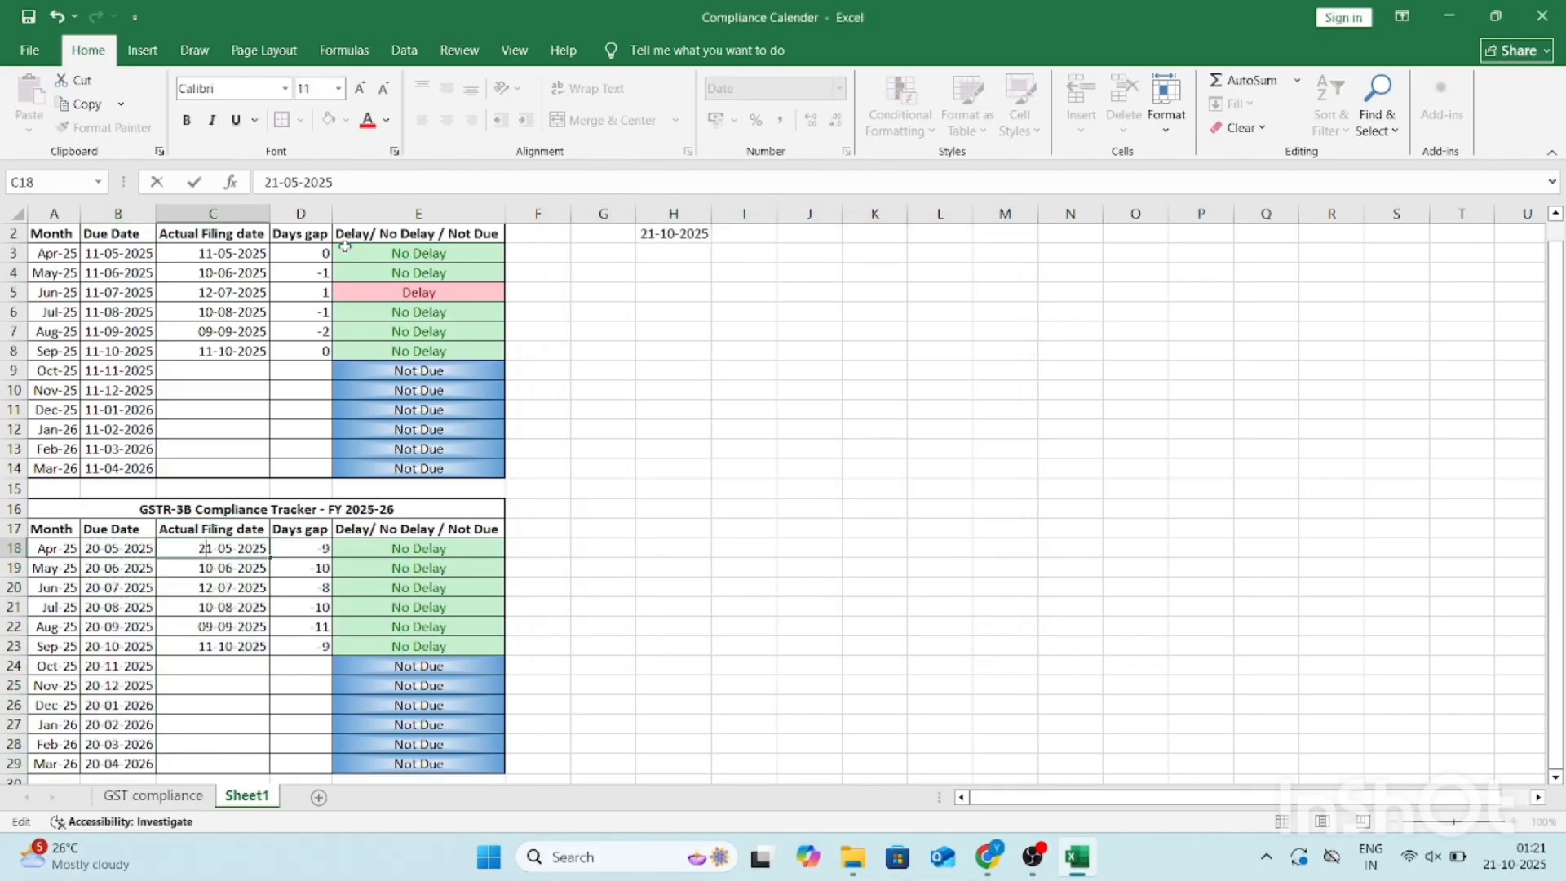
{"action": "key", "text": "Return"}
{"action": "key", "text": "F2"}
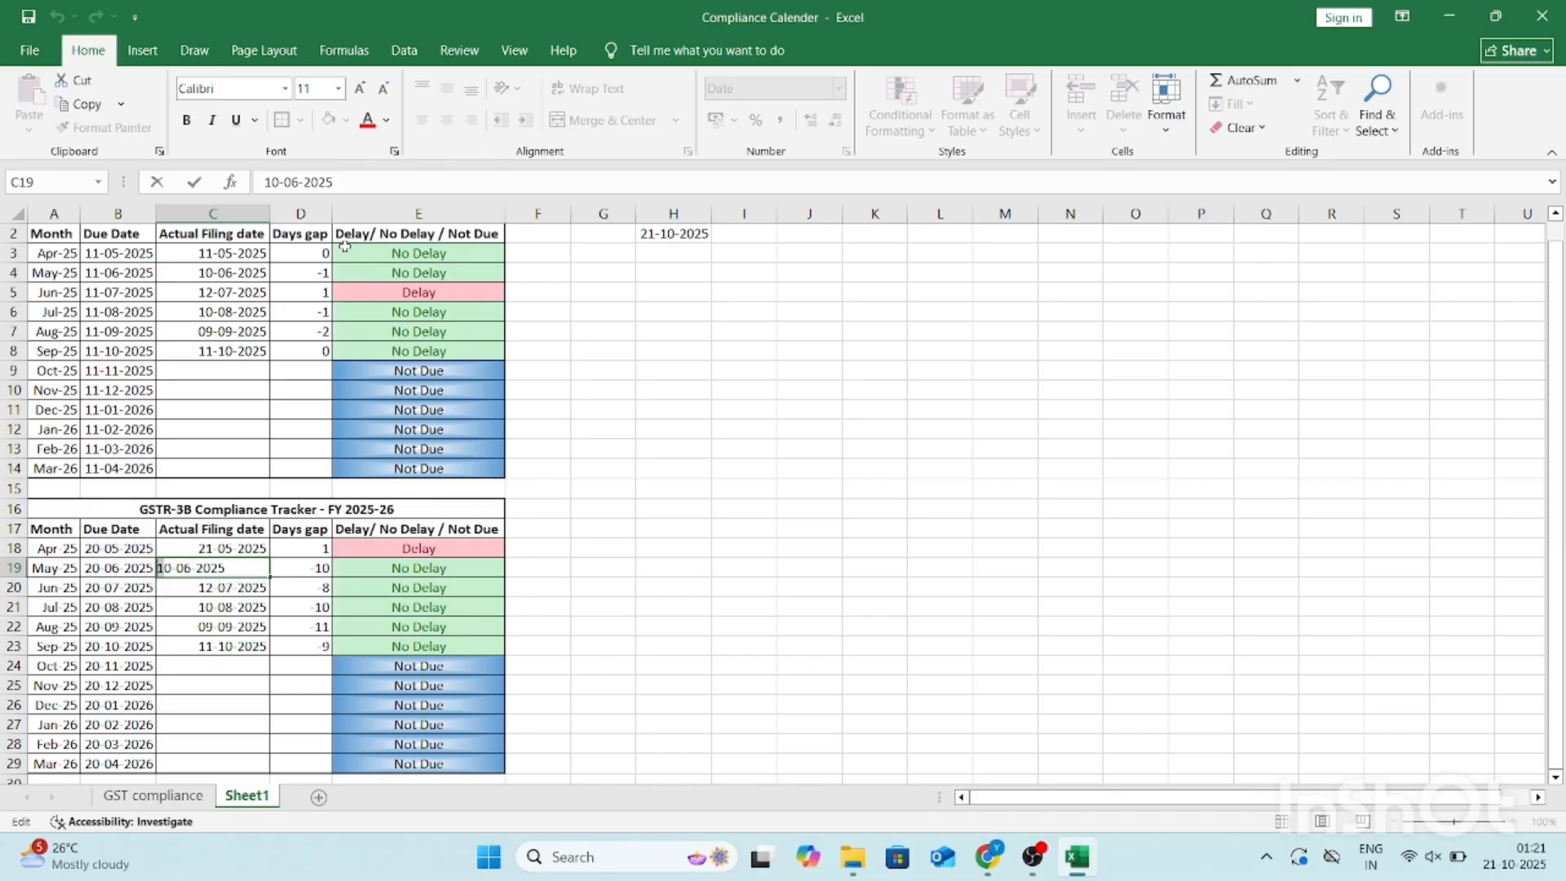
{"action": "type", "text": "2"}
{"action": "key", "text": "Return"}
Step: Set the GSTR-3B actual filing dates to 19-07-2025 for Jun-25 and 20-08-2025 for Jul-25
{"action": "key", "text": "F2"}
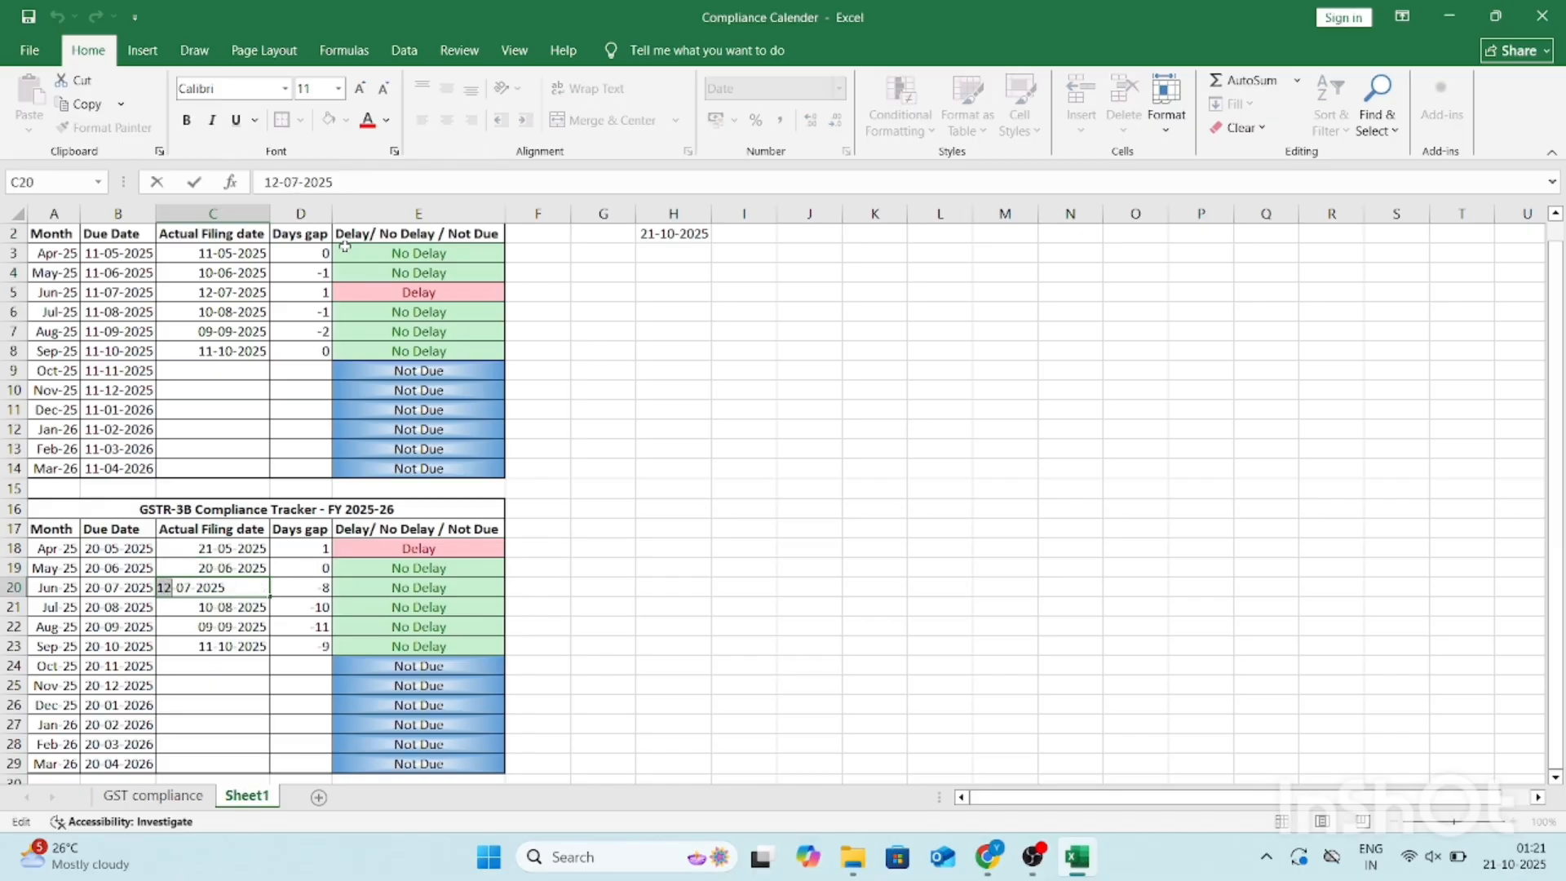
{"action": "type", "text": "19"}
{"action": "key", "text": "Return"}
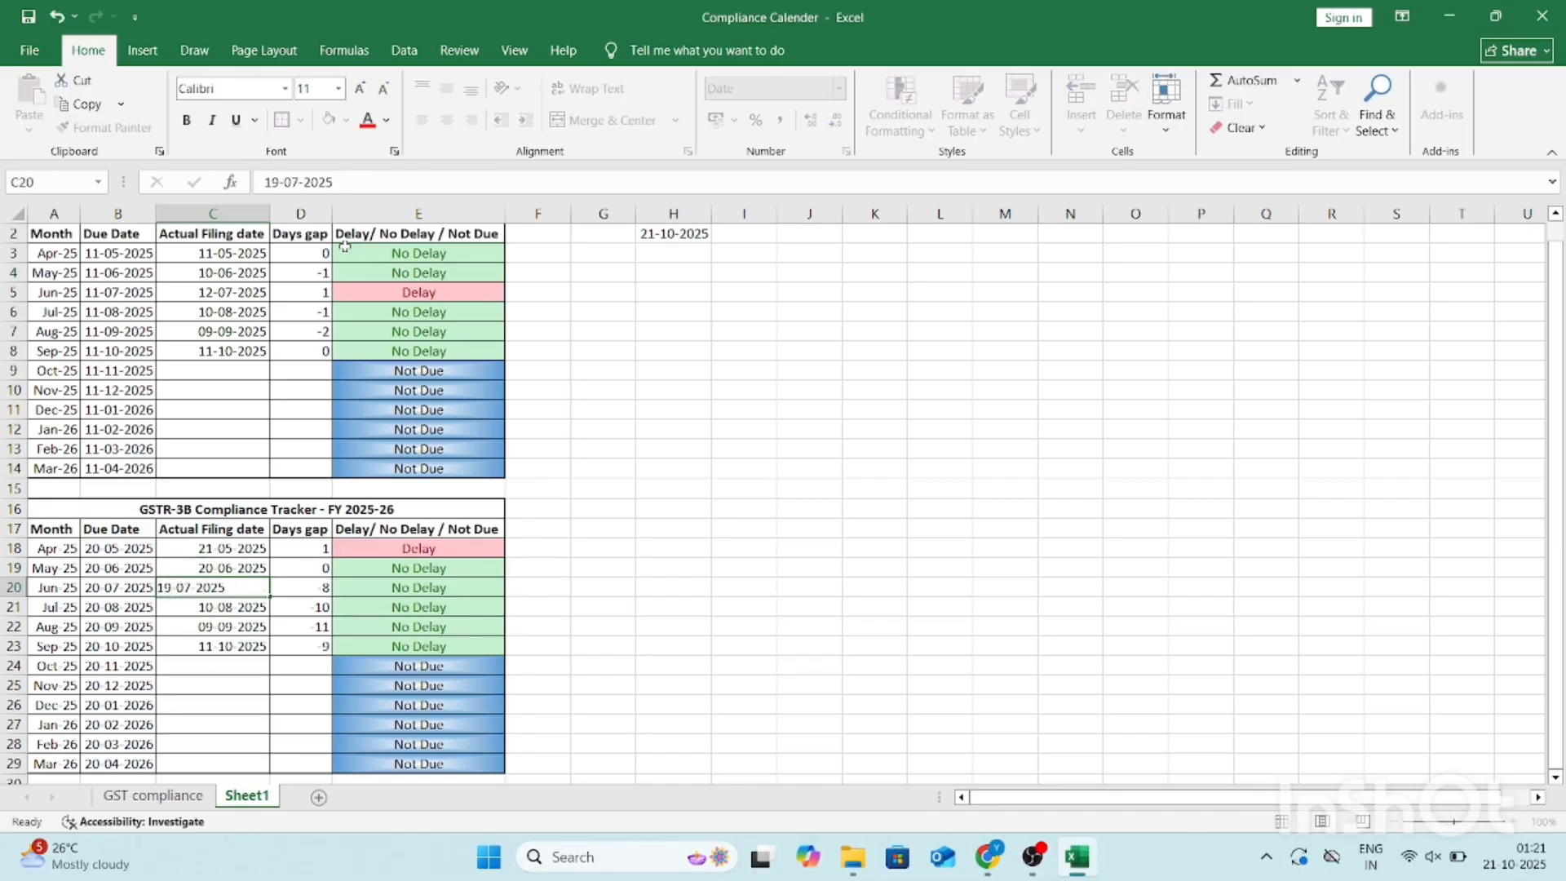
{"action": "key", "text": "F2"}
{"action": "key", "text": "Home"}
{"action": "key", "text": "shift+Right"}
{"action": "key", "text": "shift+Right"}
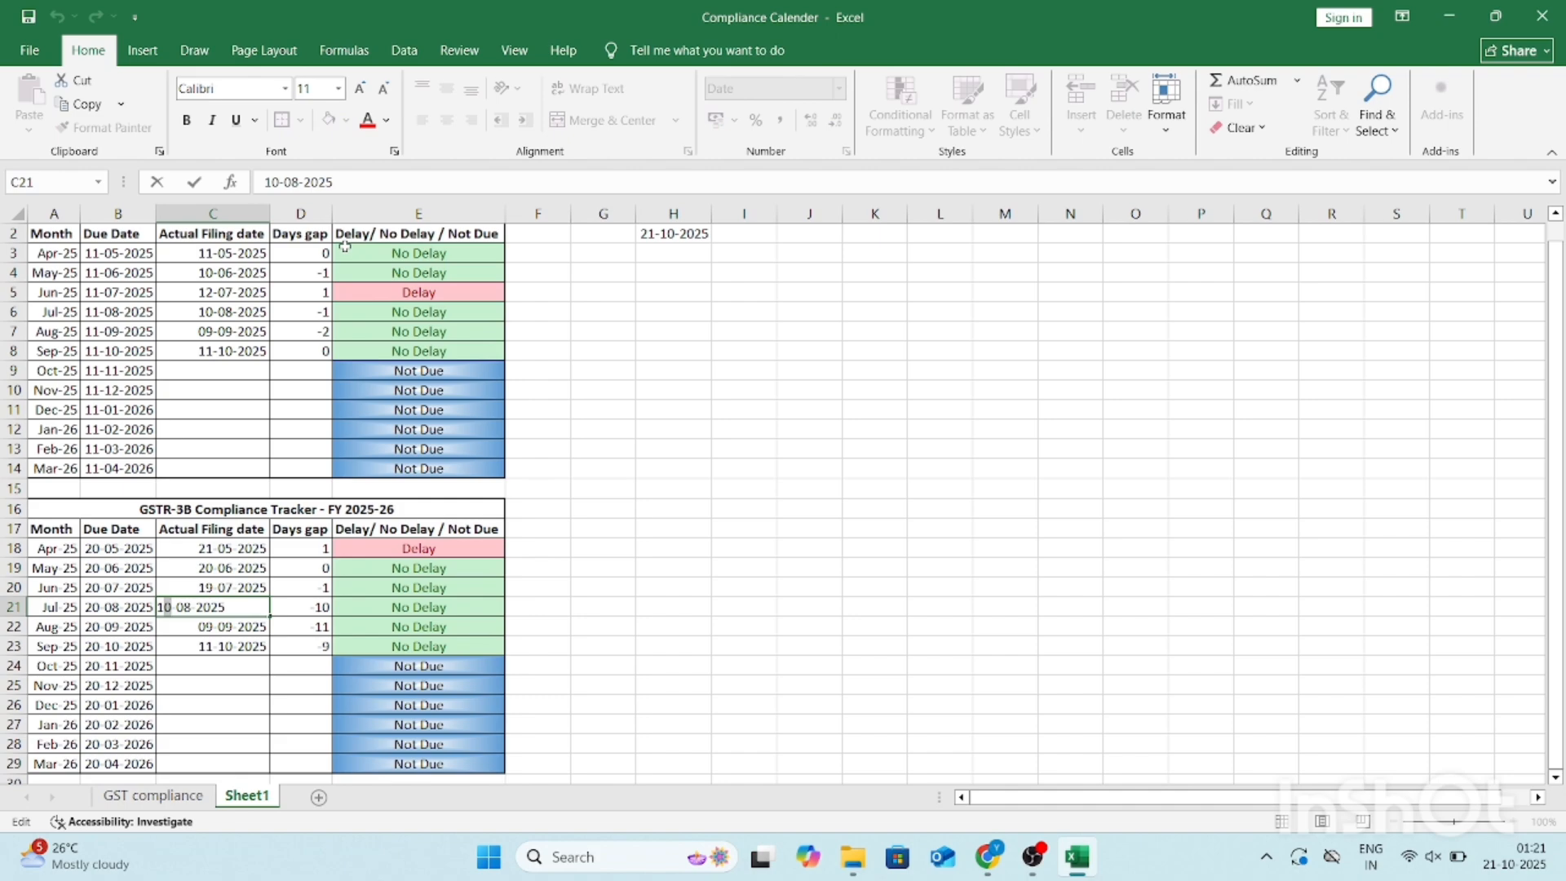
{"action": "type", "text": "20"}
{"action": "key", "text": "Return"}
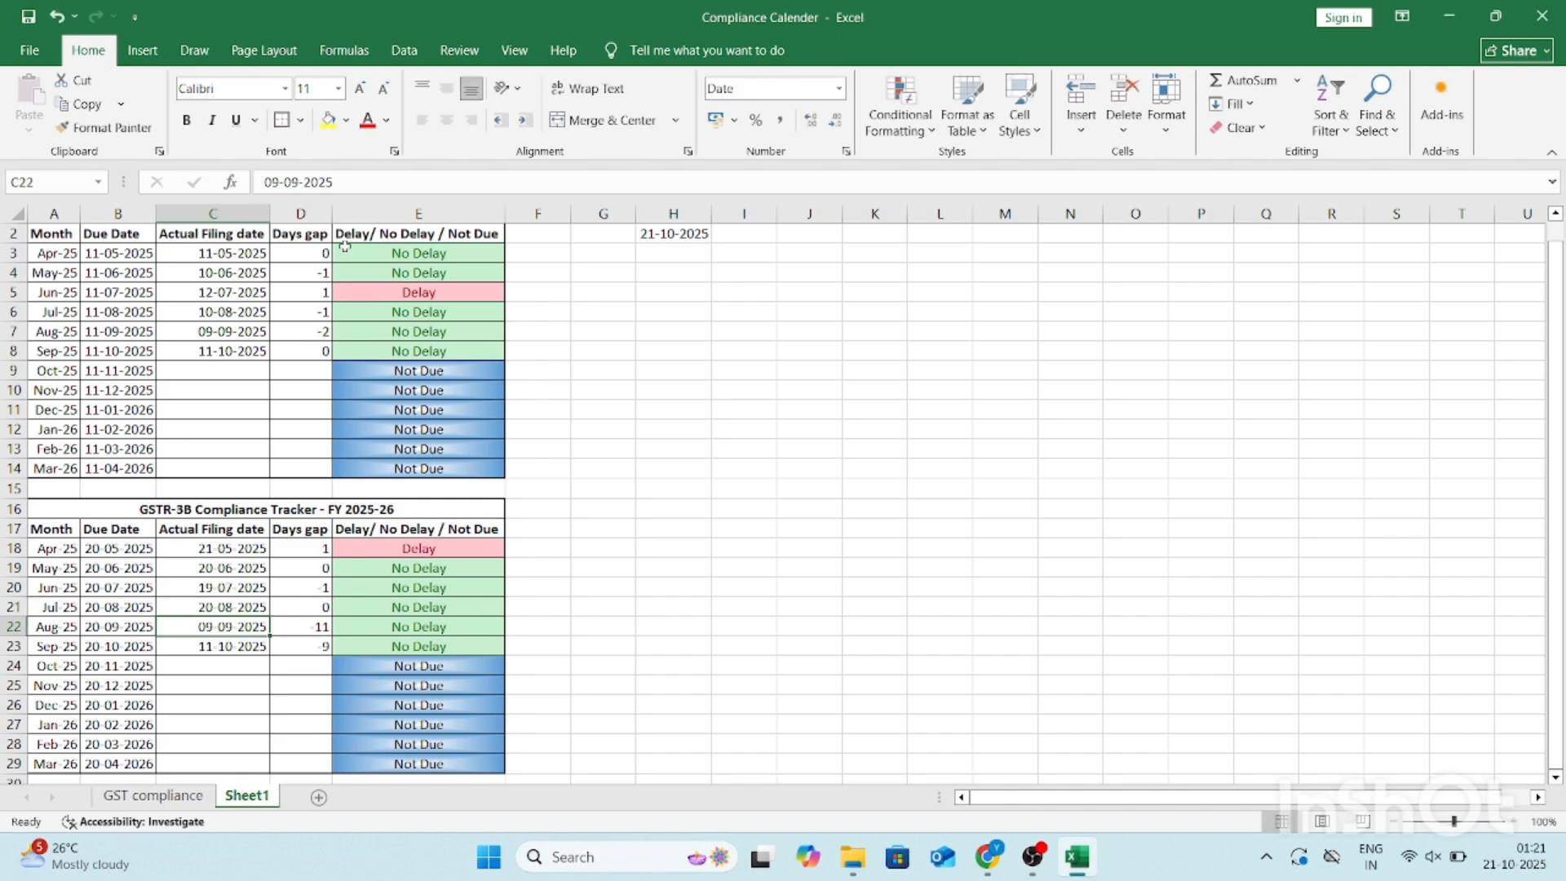
Step: Set the GSTR-3B actual filing dates to 19-09-2025 for Aug-25 and 21-10-2025 for Sep-25
{"action": "key", "text": "F2"}
{"action": "key", "text": "Home"}
{"action": "key", "text": "shift+Right"}
{"action": "key", "text": "shift+Right"}
{"action": "type", "text": "19"}
{"action": "key", "text": "Return"}
{"action": "key", "text": "F2"}
{"action": "key", "text": "Home"}
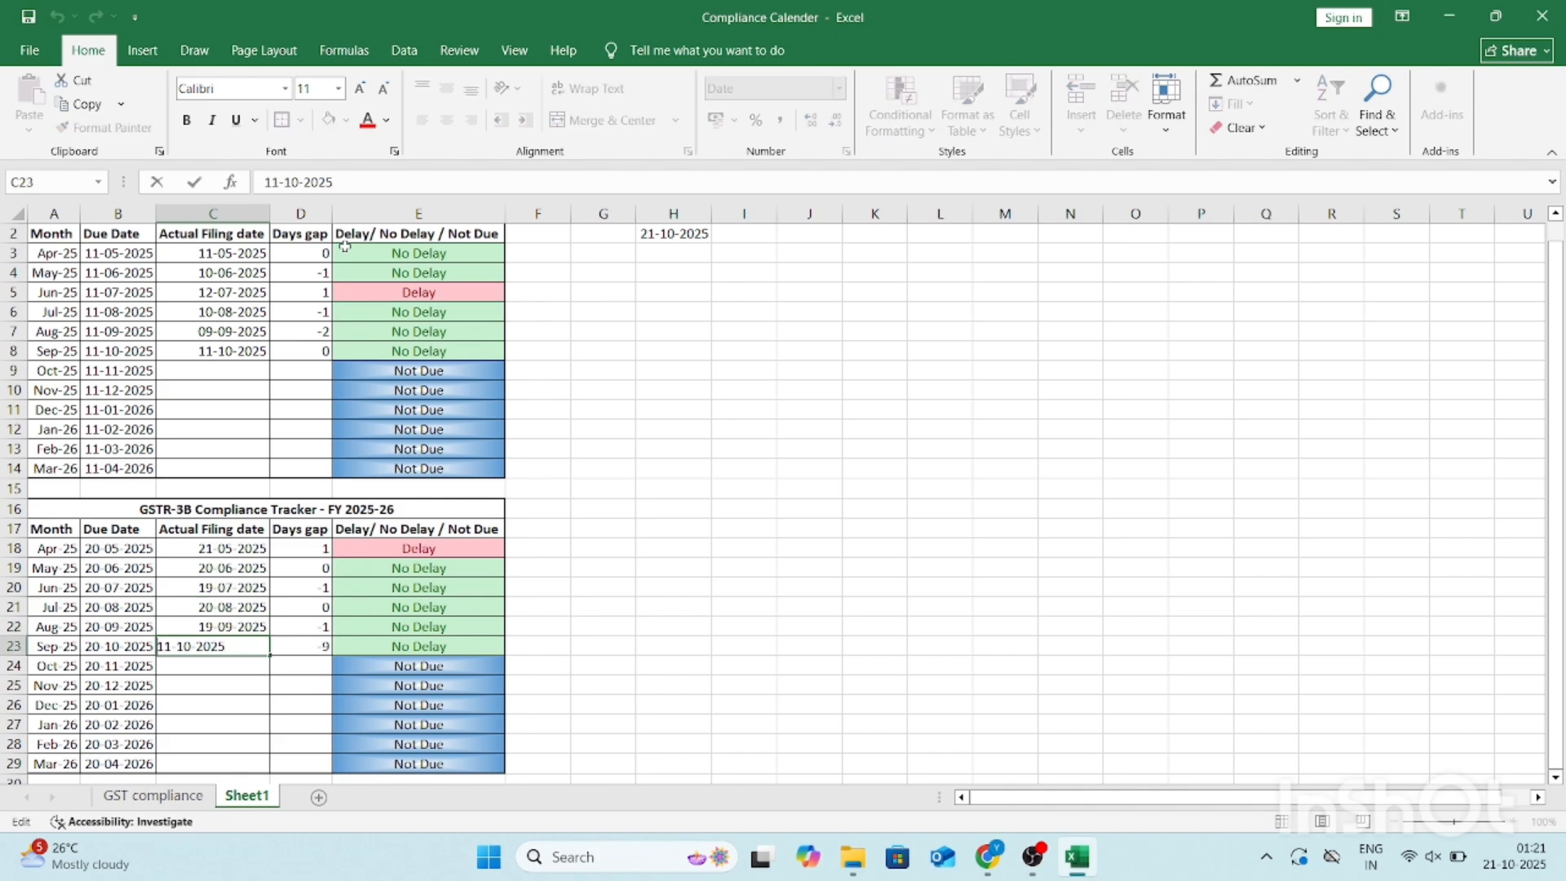
{"action": "key", "text": "shift+Right"}
{"action": "key", "text": "shift+Right"}
{"action": "type", "text": "21"}
{"action": "key", "text": "Return"}
Step: Review the filing dates and the Delay/No Delay/Not Due status column of the GSTR-3B tracker
{"action": "key", "text": "Up"}
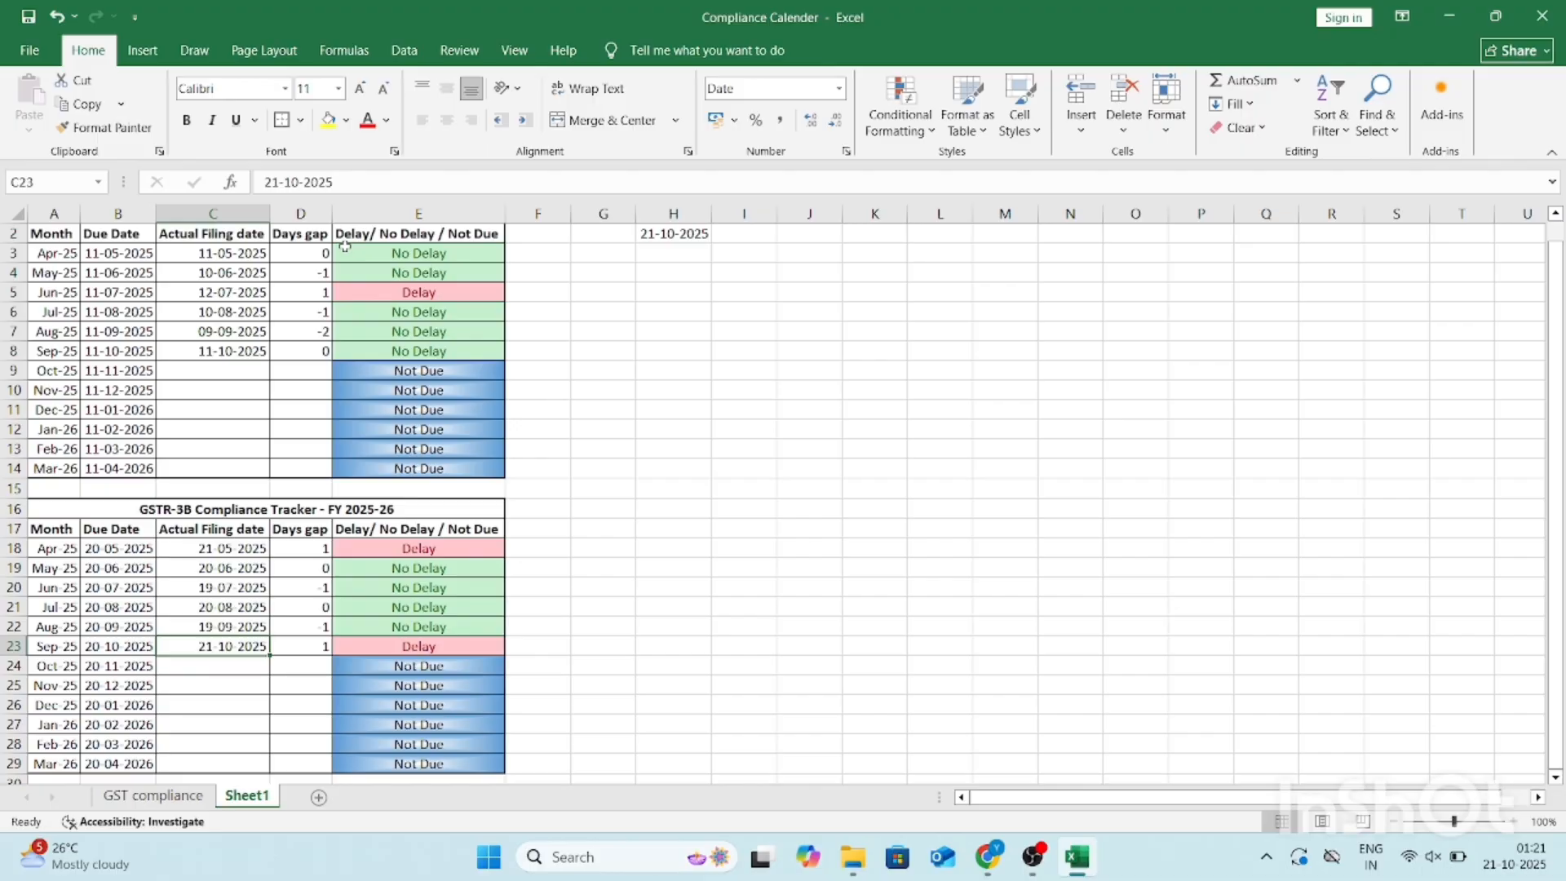
{"action": "key", "text": "Up"}
{"action": "key", "text": "Up"}
{"action": "key", "text": "Up"}
{"action": "key", "text": "Up"}
{"action": "key", "text": "Up"}
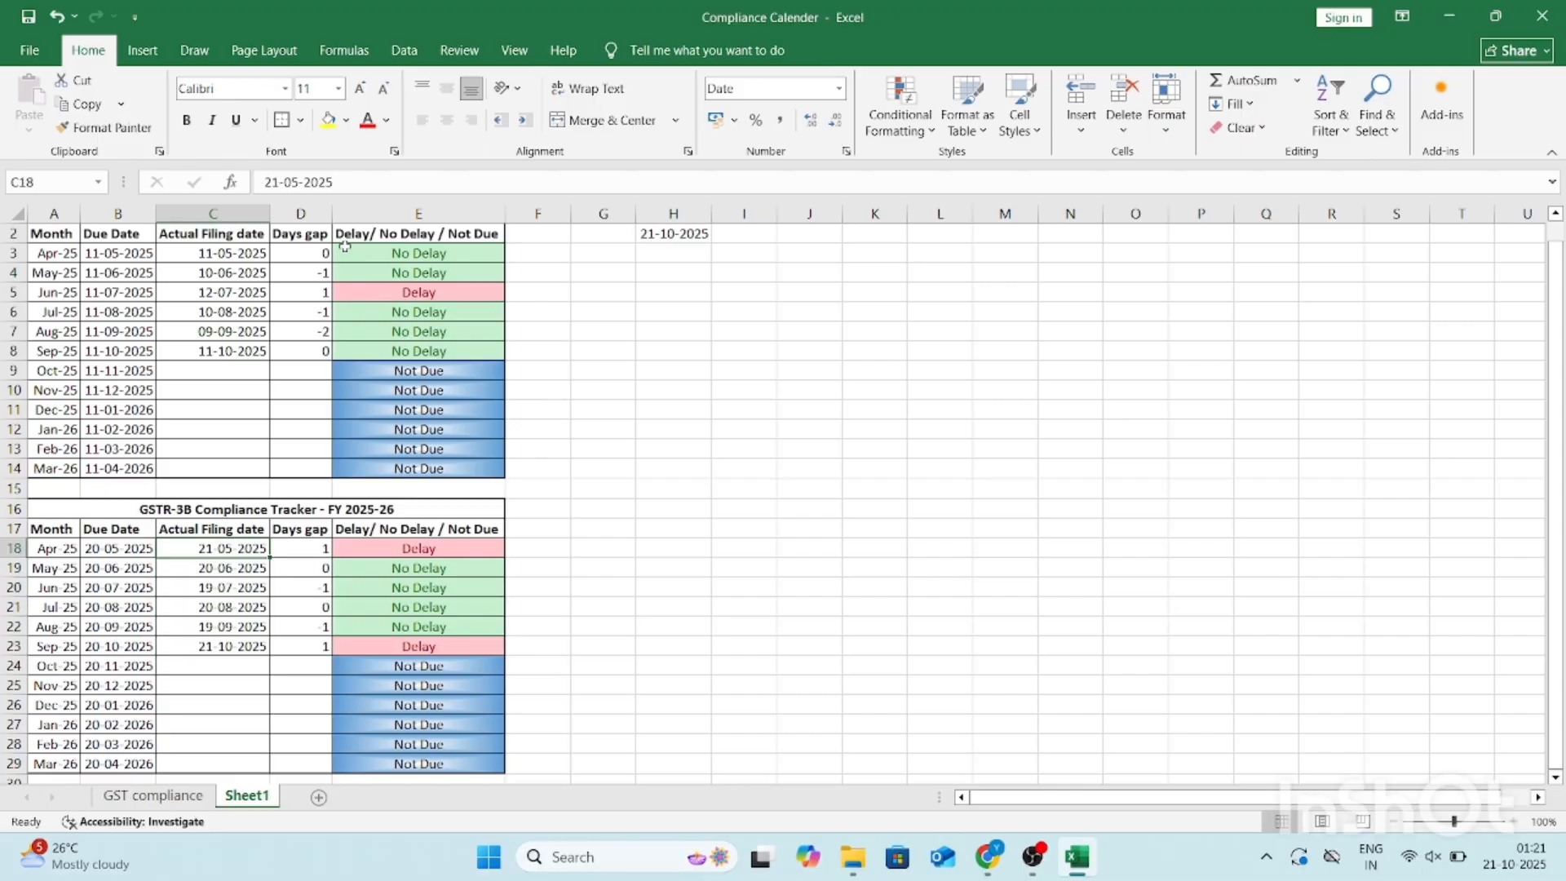
{"action": "key", "text": "Right"}
{"action": "key", "text": "Right"}
{"action": "key", "text": "Down"}
{"action": "key", "text": "Down"}
{"action": "key", "text": "Down"}
{"action": "key", "text": "Down"}
{"action": "key", "text": "Down"}
{"action": "key", "text": "Down"}
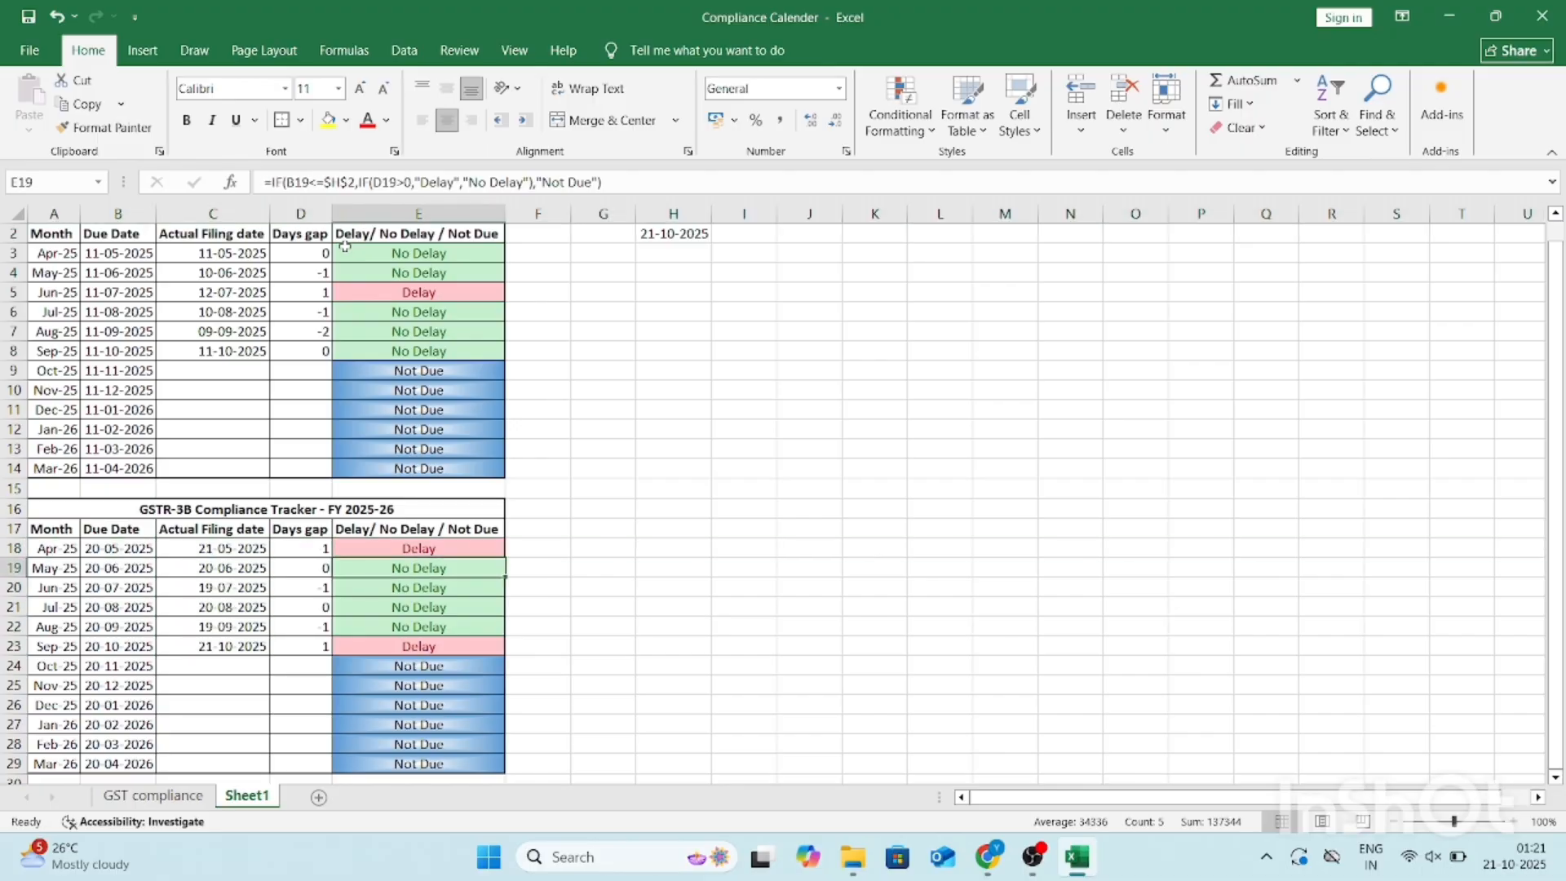
{"action": "key", "text": "Down"}
{"action": "key", "text": "Down"}
{"action": "key", "text": "Down"}
{"action": "key", "text": "Down"}
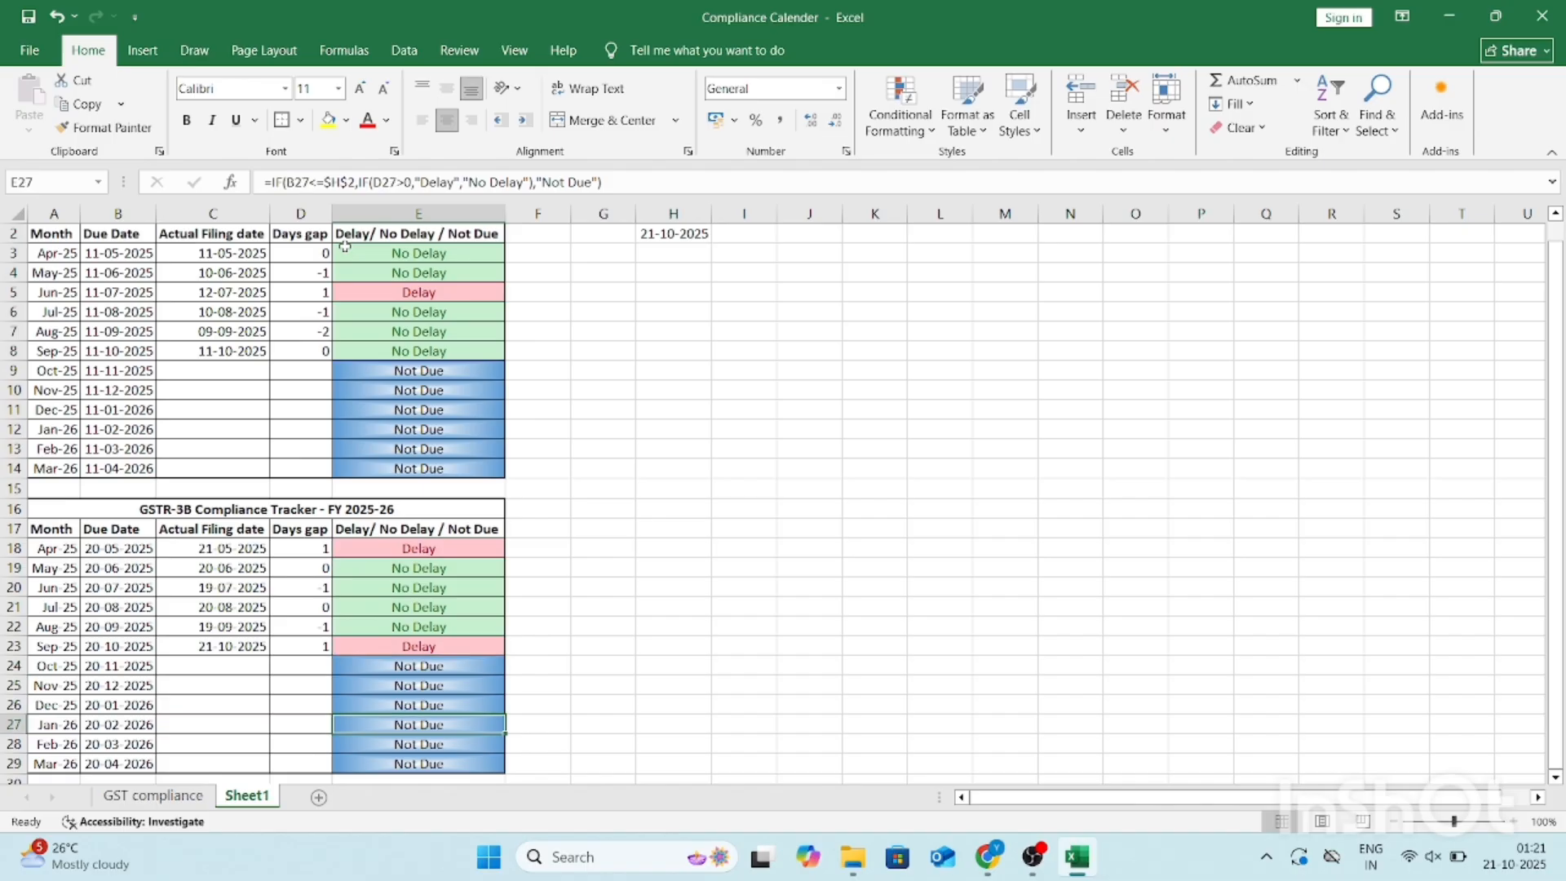
{"action": "key", "text": "Up"}
{"action": "key", "text": "Up"}
{"action": "key", "text": "Up"}
{"action": "key", "text": "Left"}
{"action": "key", "text": "Left"}
{"action": "key", "text": "Left"}
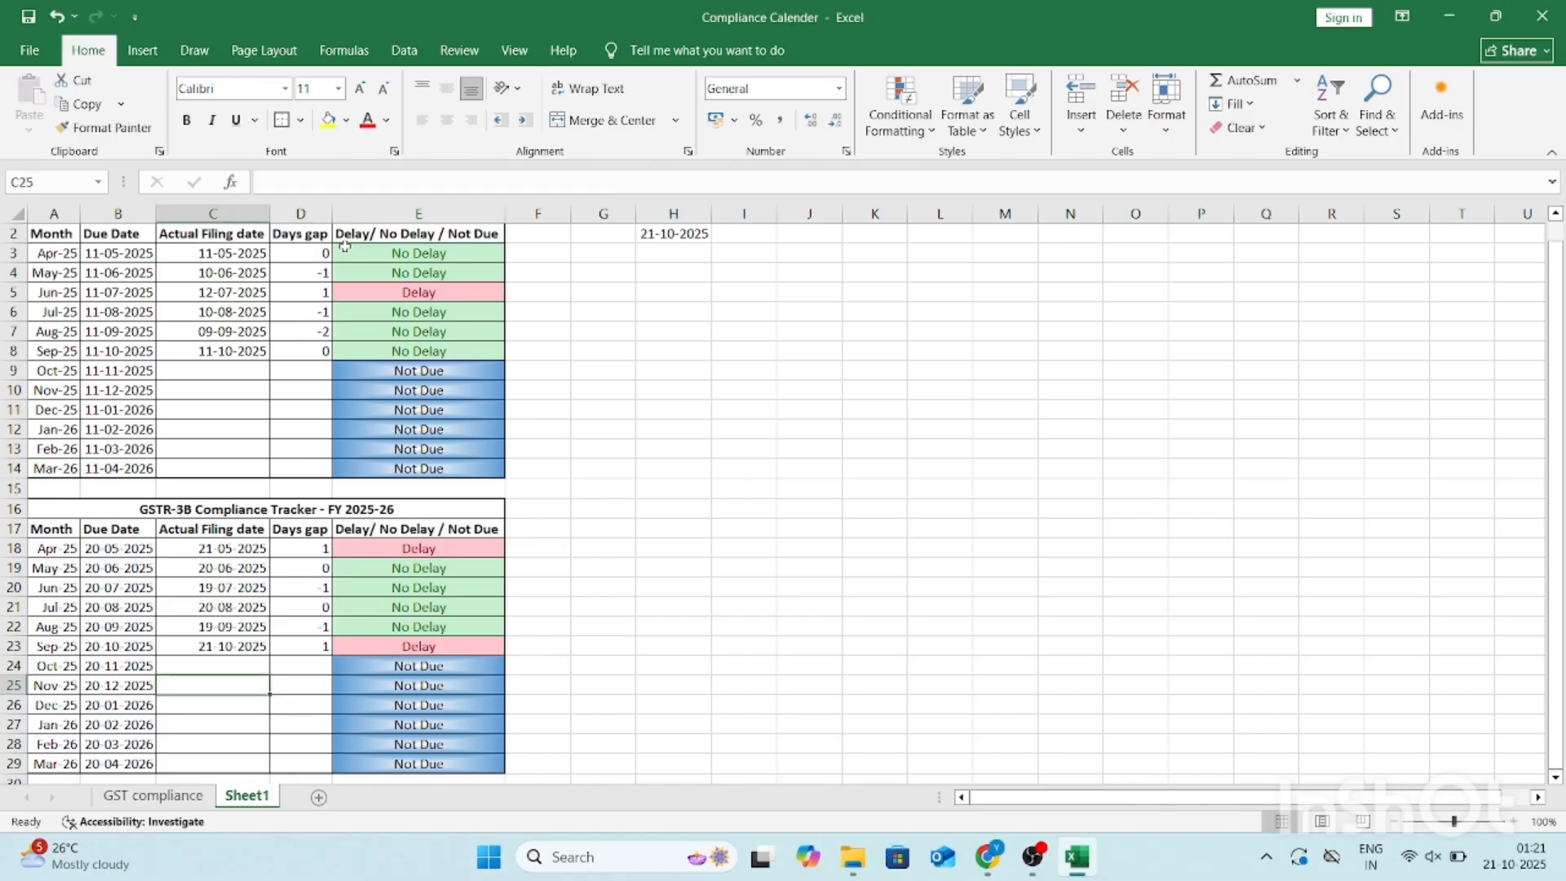
Step: Examine the status formulas in E25:E27 and the date formula they reference in H2
{"action": "key", "text": "Right"}
{"action": "key", "text": "Right"}
{"action": "key", "text": "Right"}
{"action": "key", "text": "F2"}
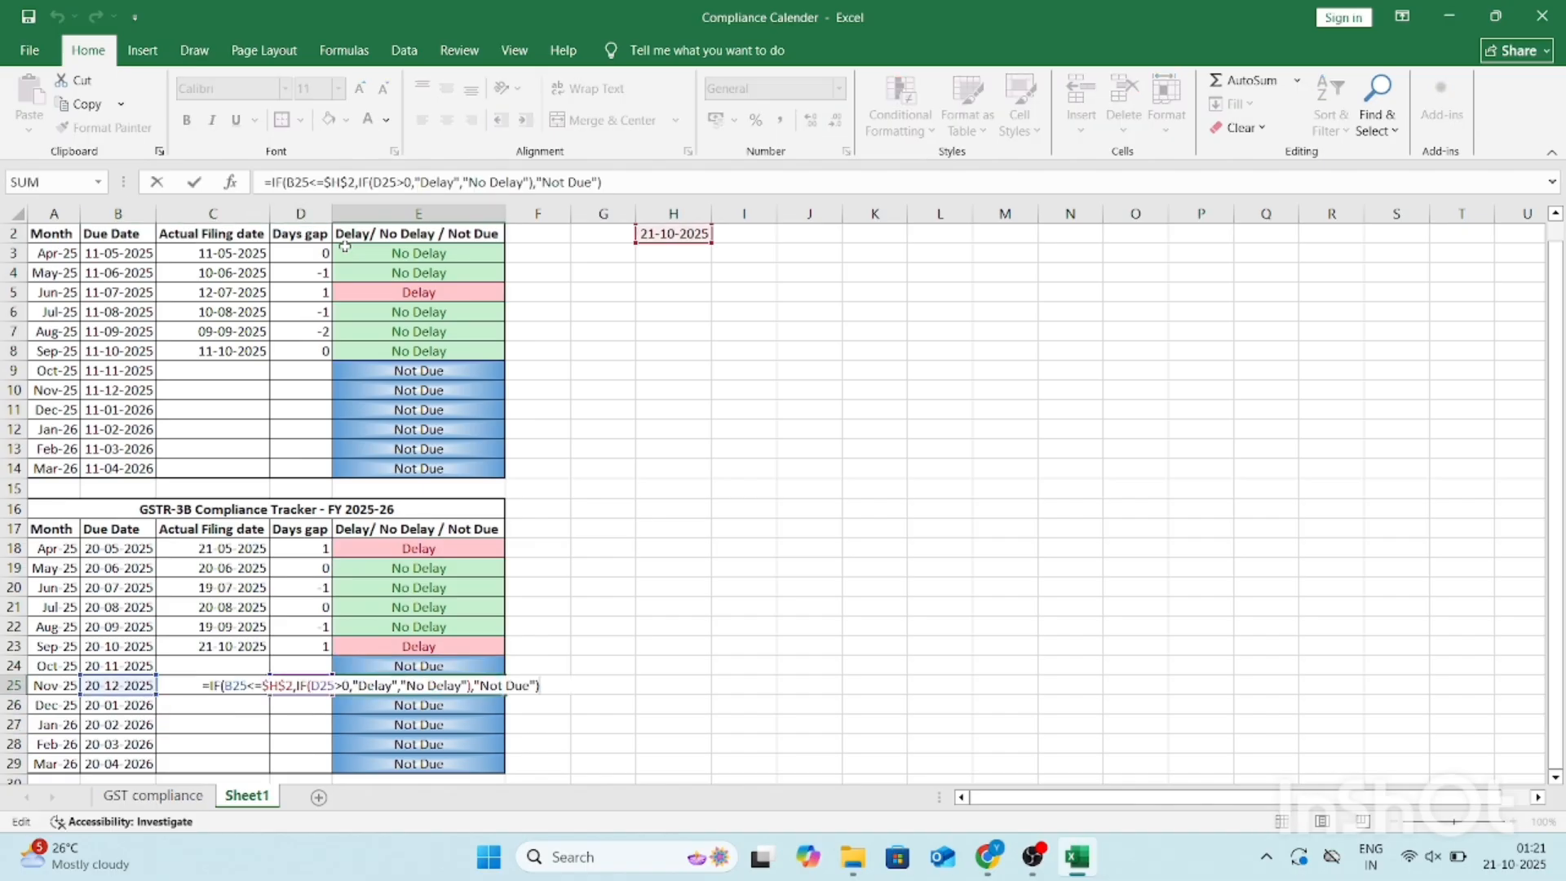
{"action": "key", "text": "Escape"}
{"action": "key", "text": "Down"}
{"action": "key", "text": "F2"}
{"action": "key", "text": "Escape"}
{"action": "key", "text": "Down"}
{"action": "key", "text": "F2"}
{"action": "key", "text": "Escape"}
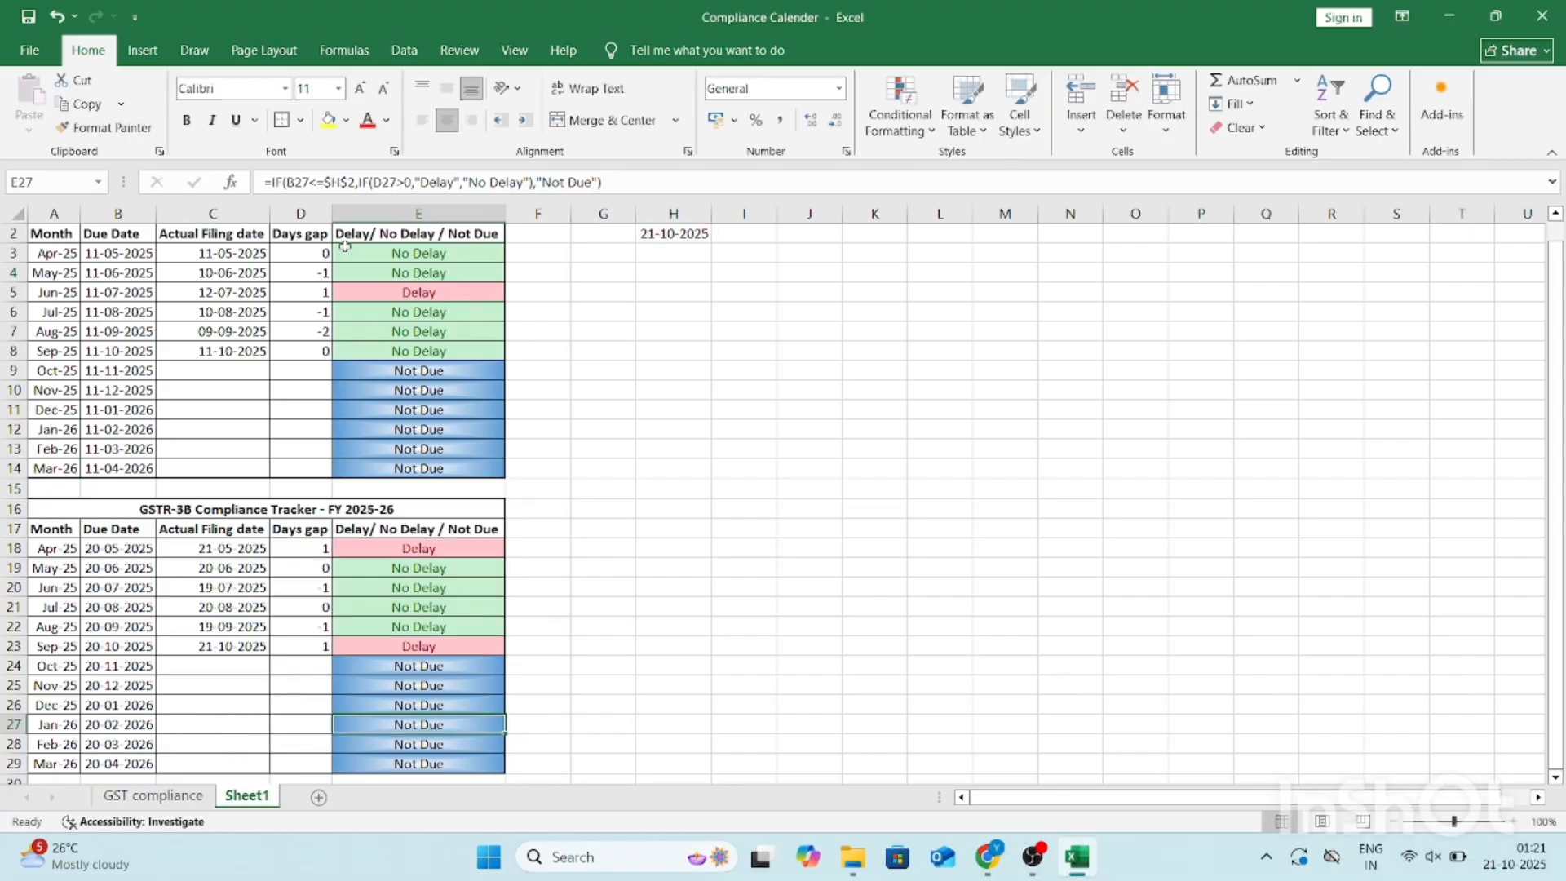
{"action": "left_click", "coordinate": [674, 237]}
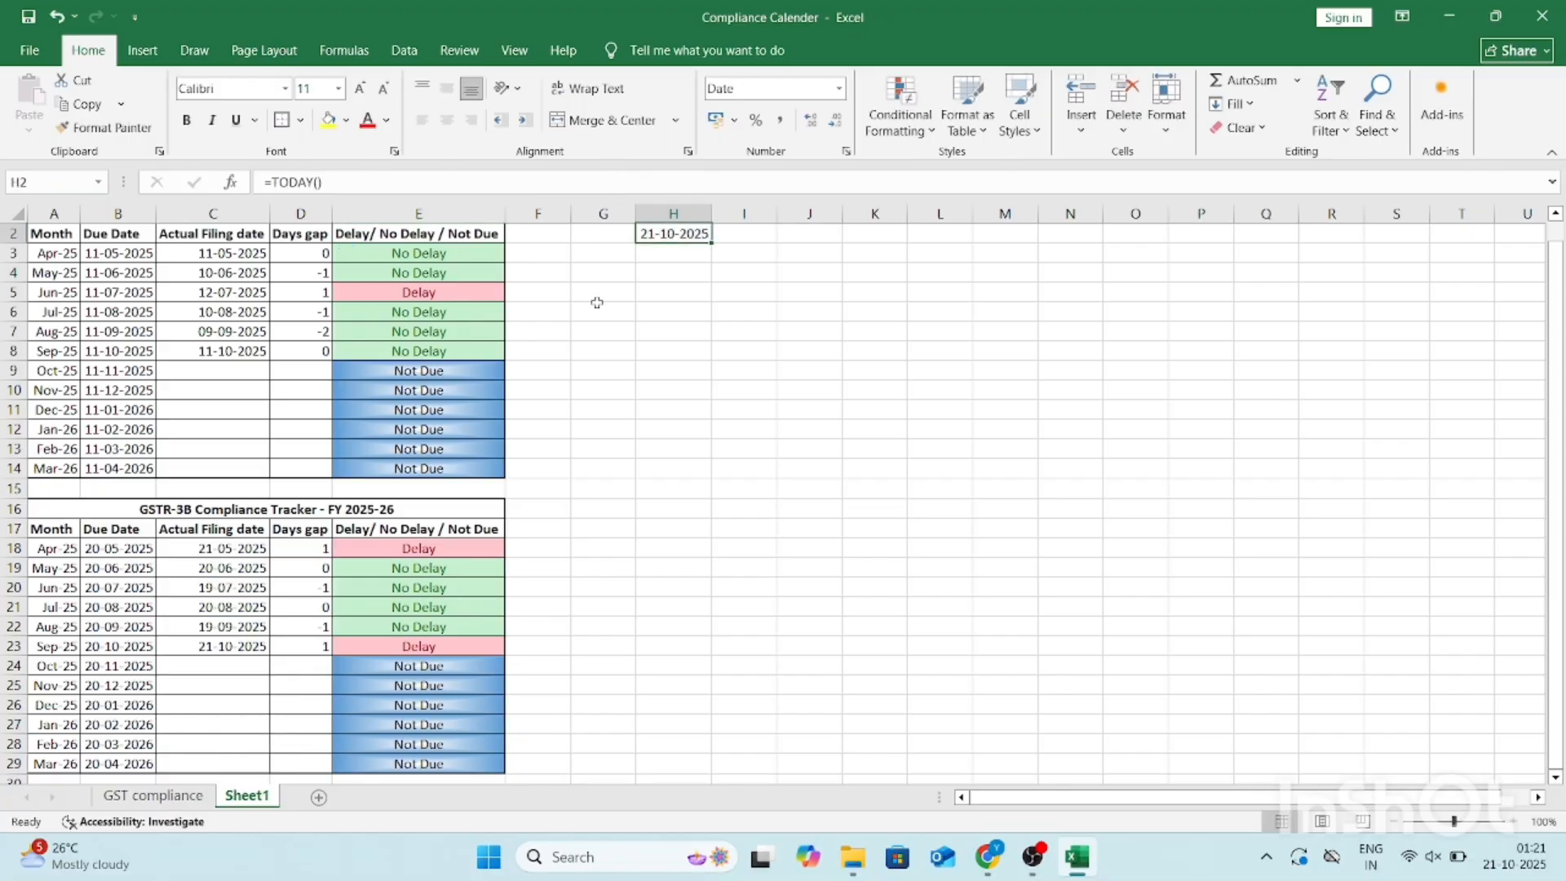
Step: Rename Sheet1 as "GST Tracker"
{"action": "scroll", "coordinate": [597, 303], "scroll_direction": "up", "scroll_amount": 1}
{"action": "key", "text": "Left"}
{"action": "key", "text": "Left"}
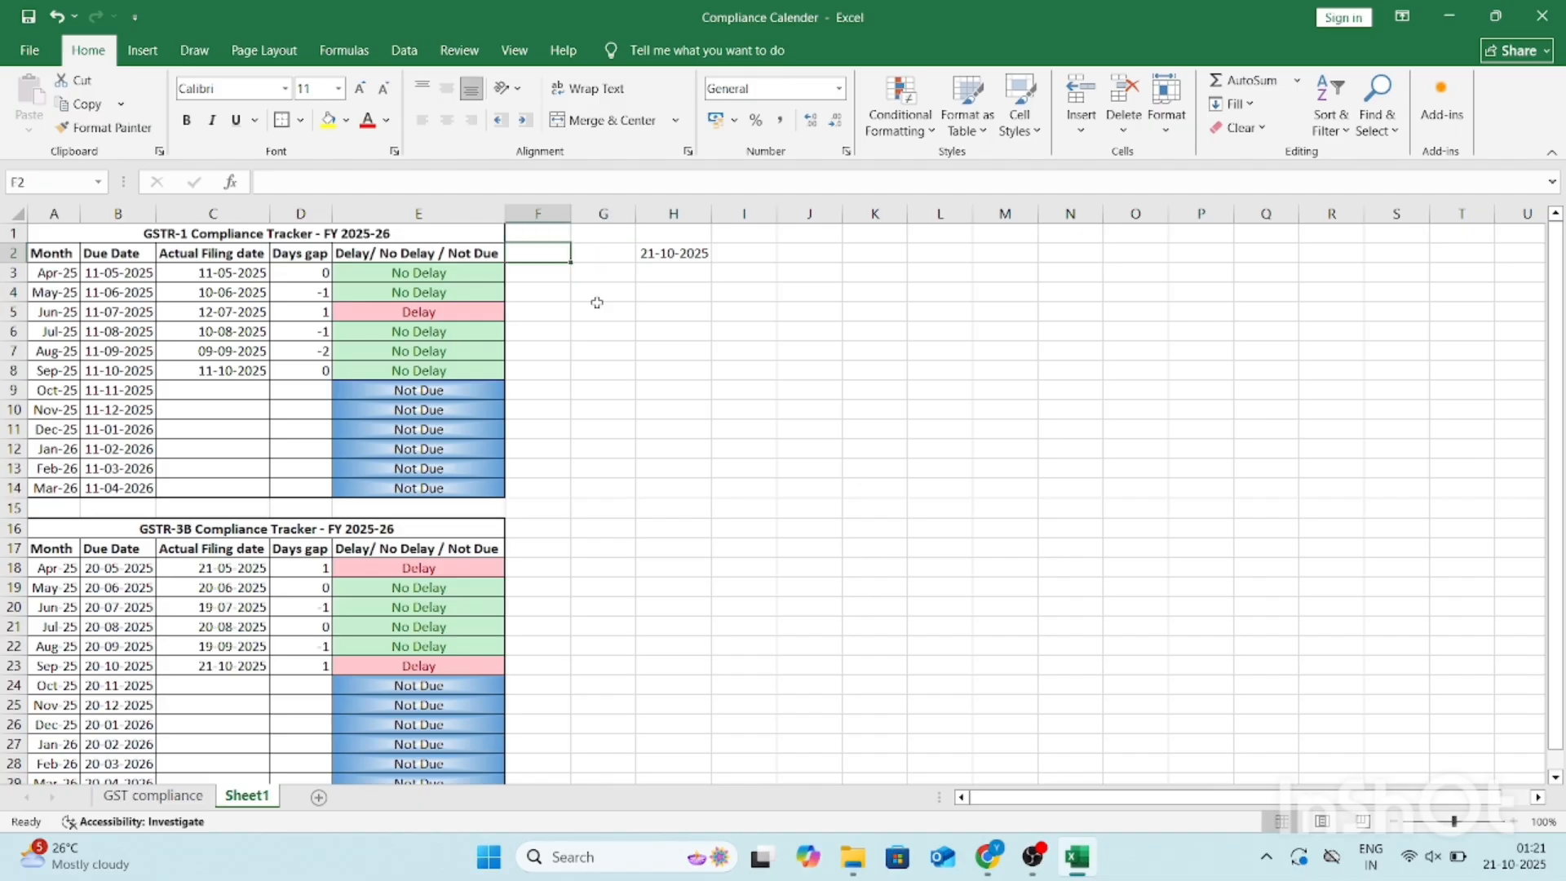
{"action": "key", "text": "Up"}
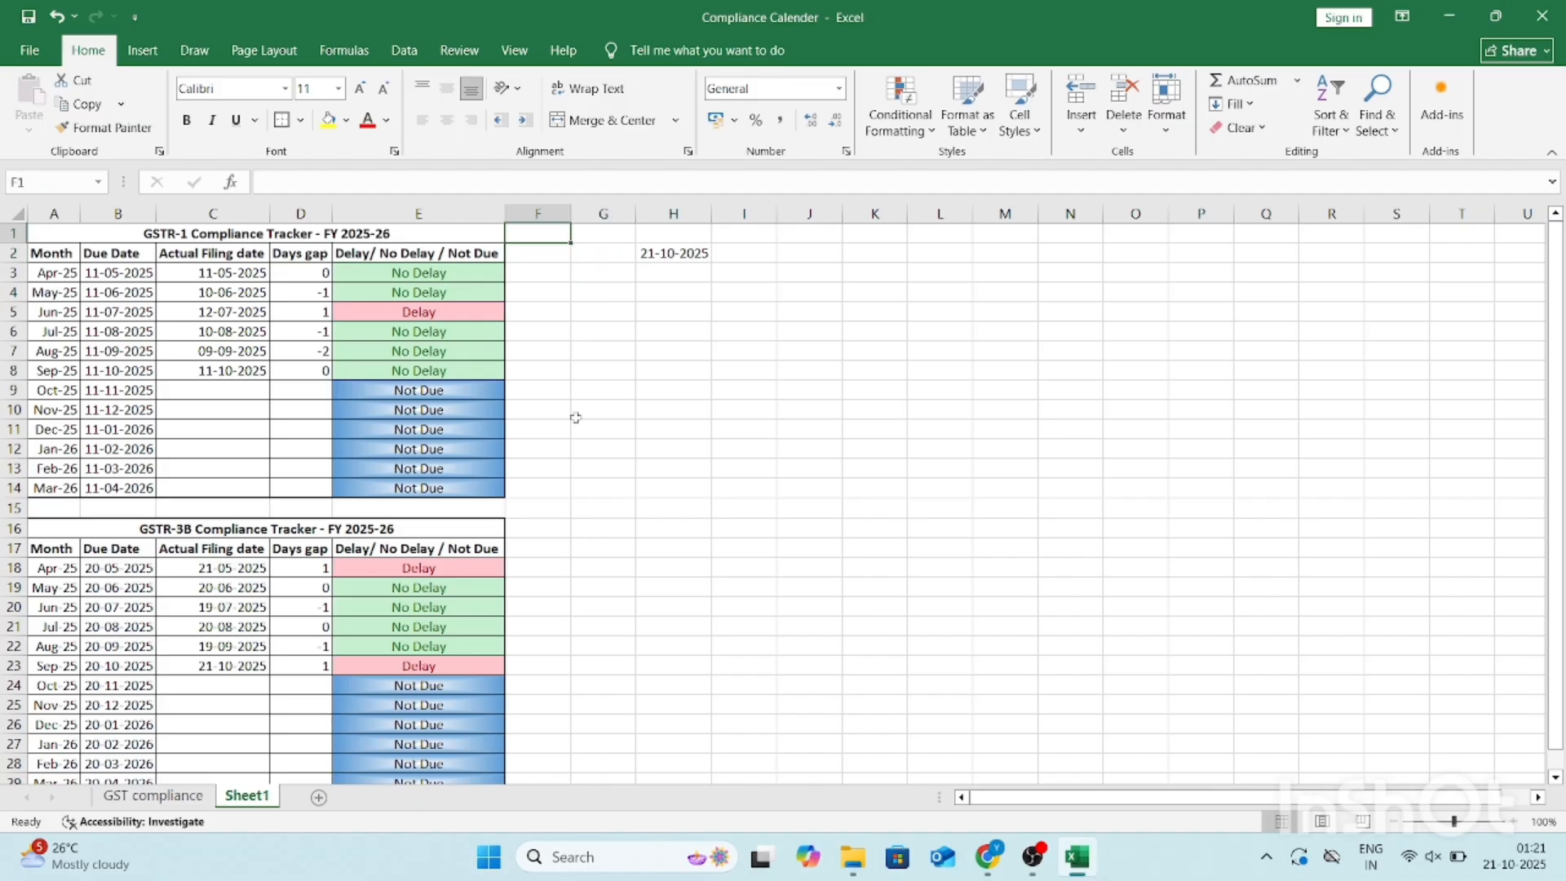
{"action": "double_click", "coordinate": [250, 804]}
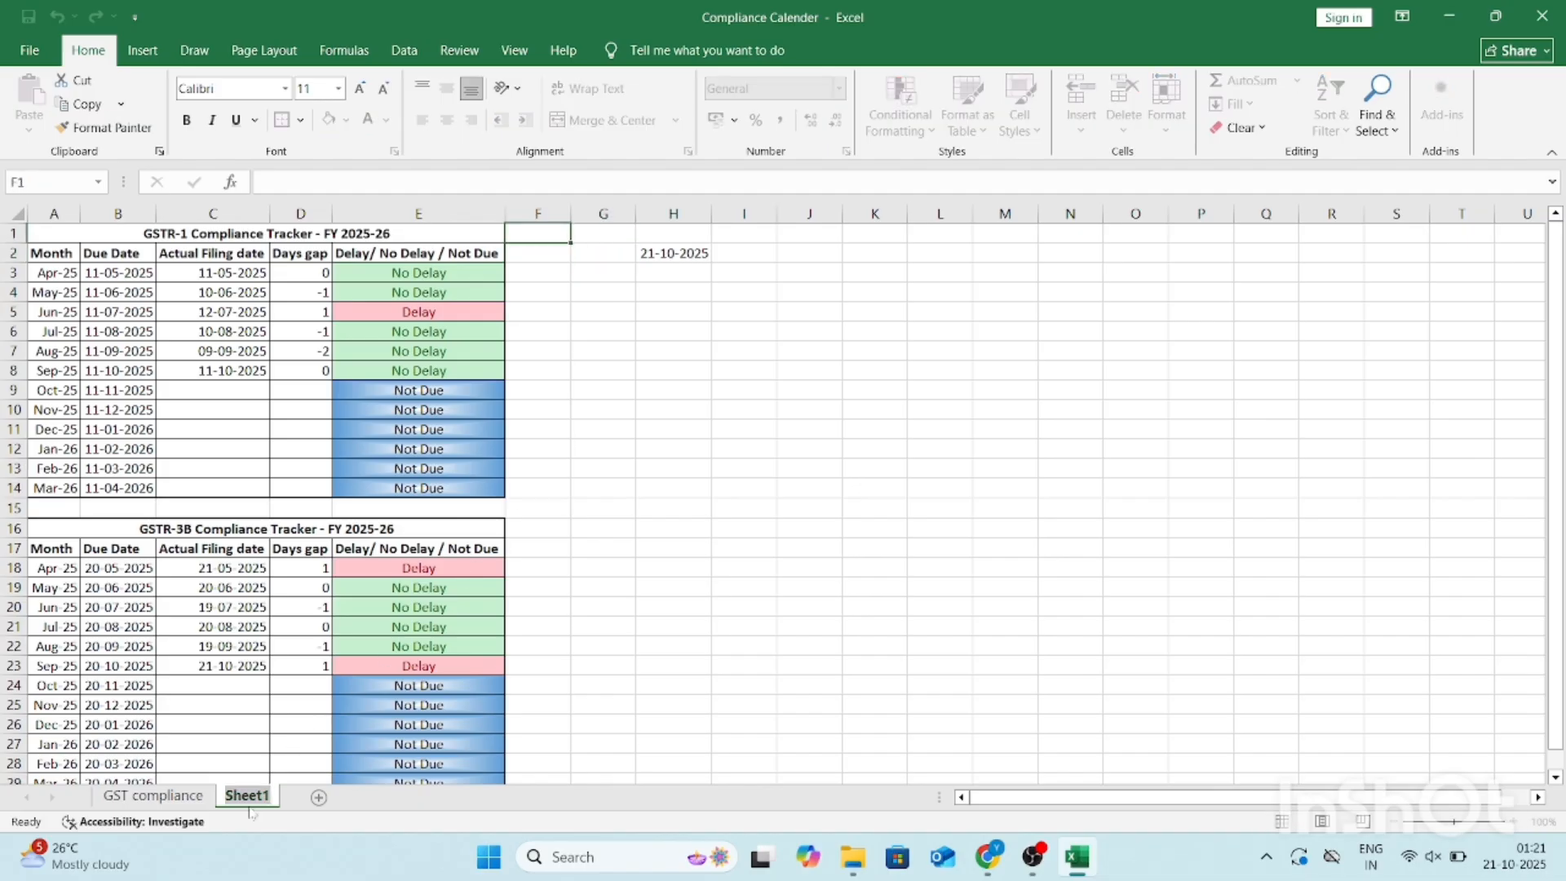
{"action": "type", "text": "GST Tracker"}
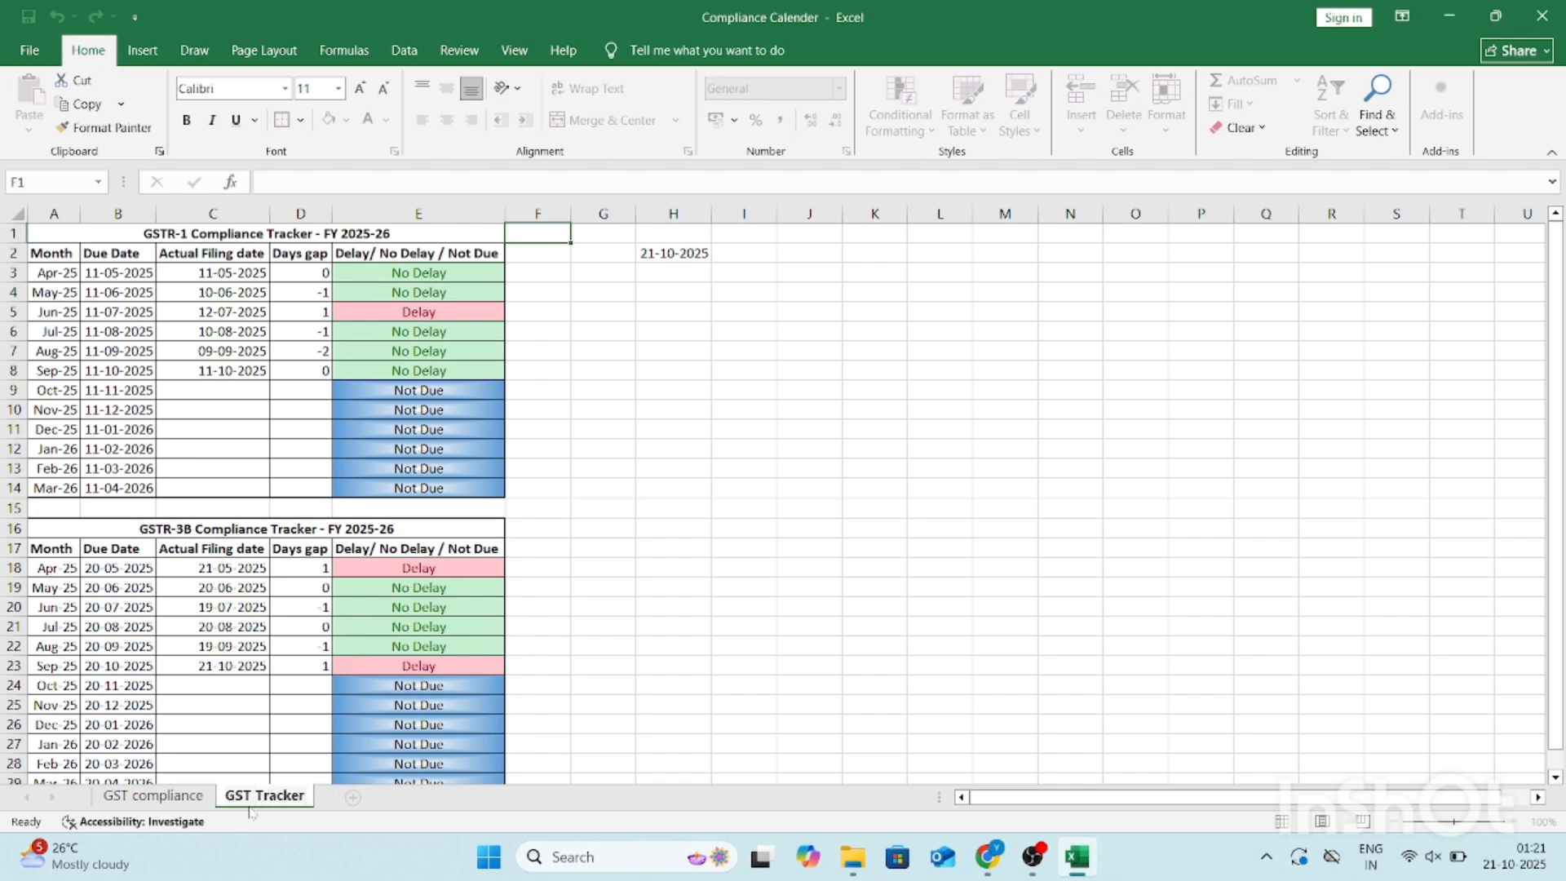